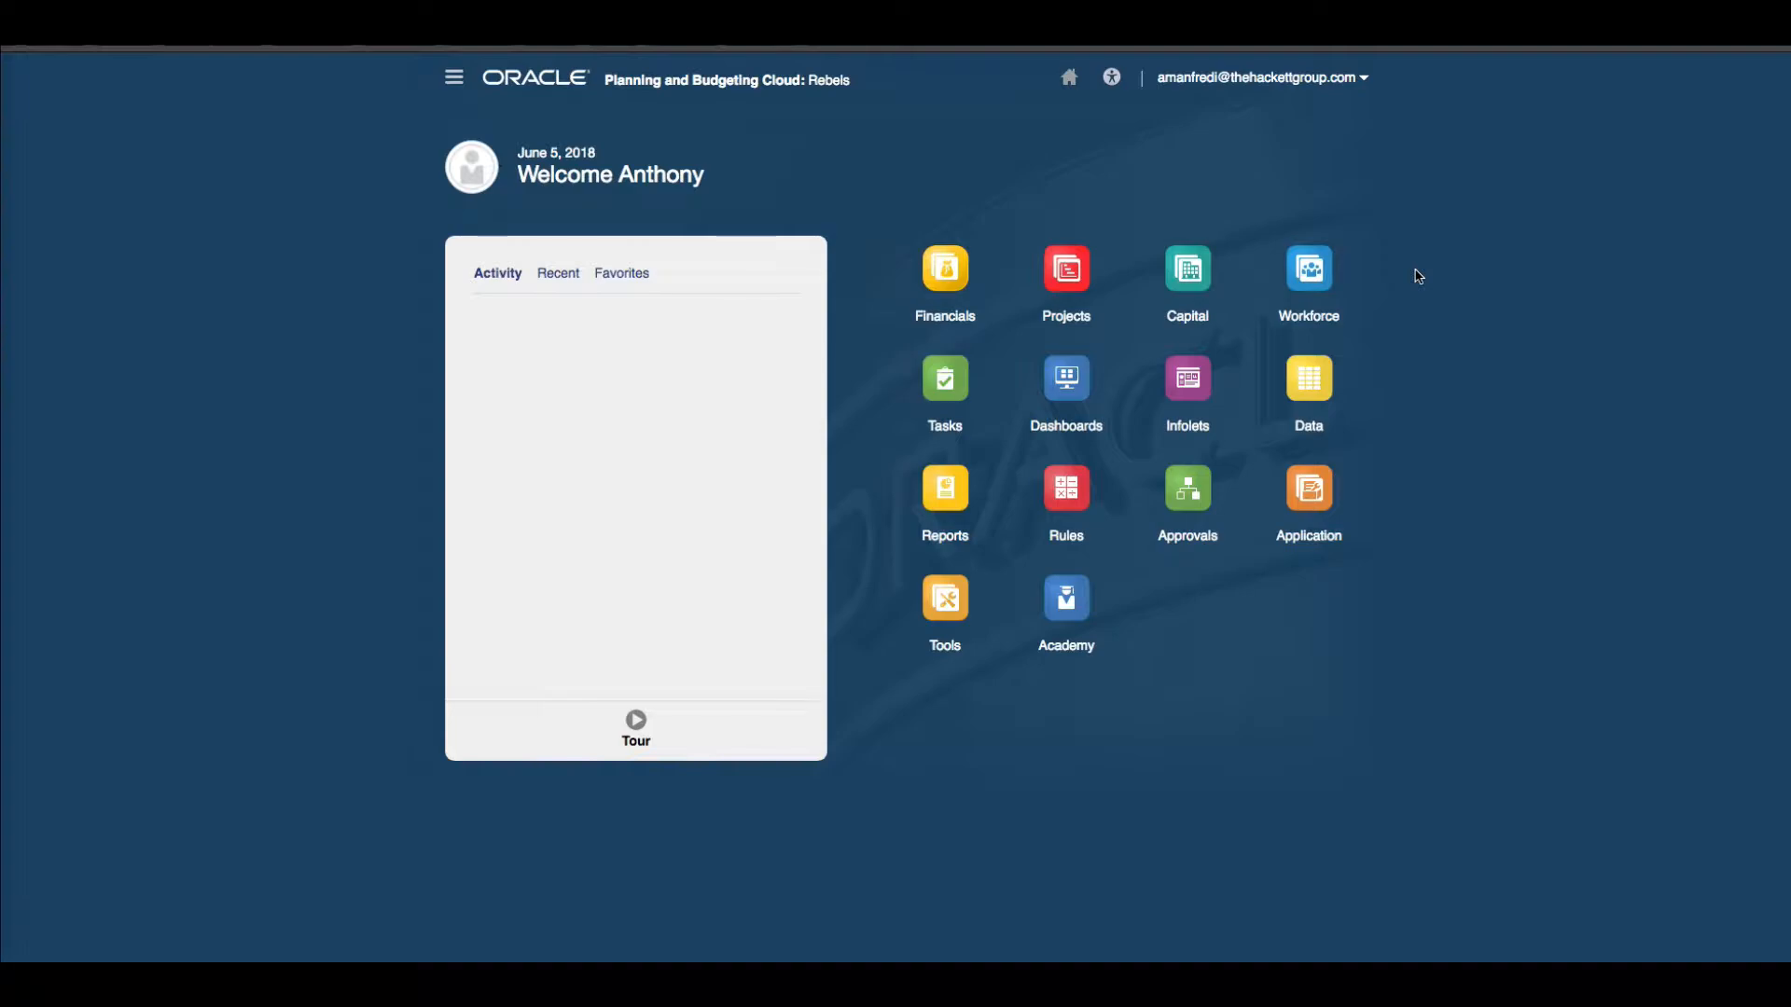
click(1079, 38)
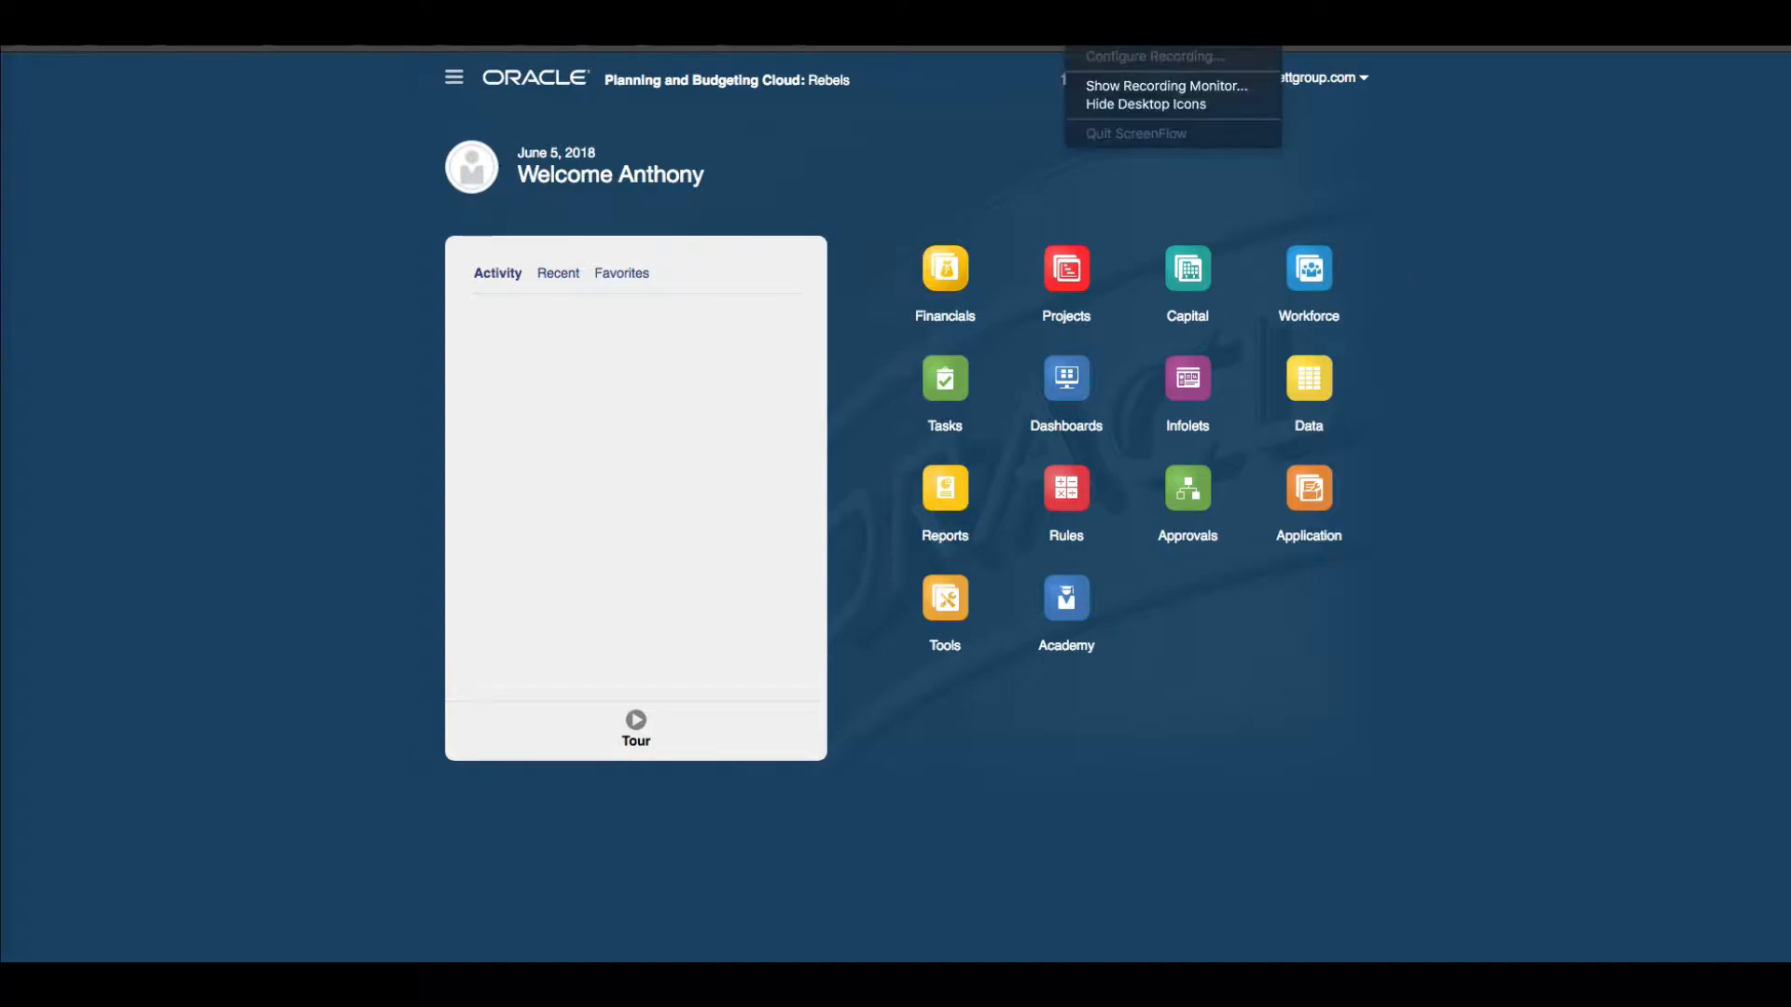
click(1119, 38)
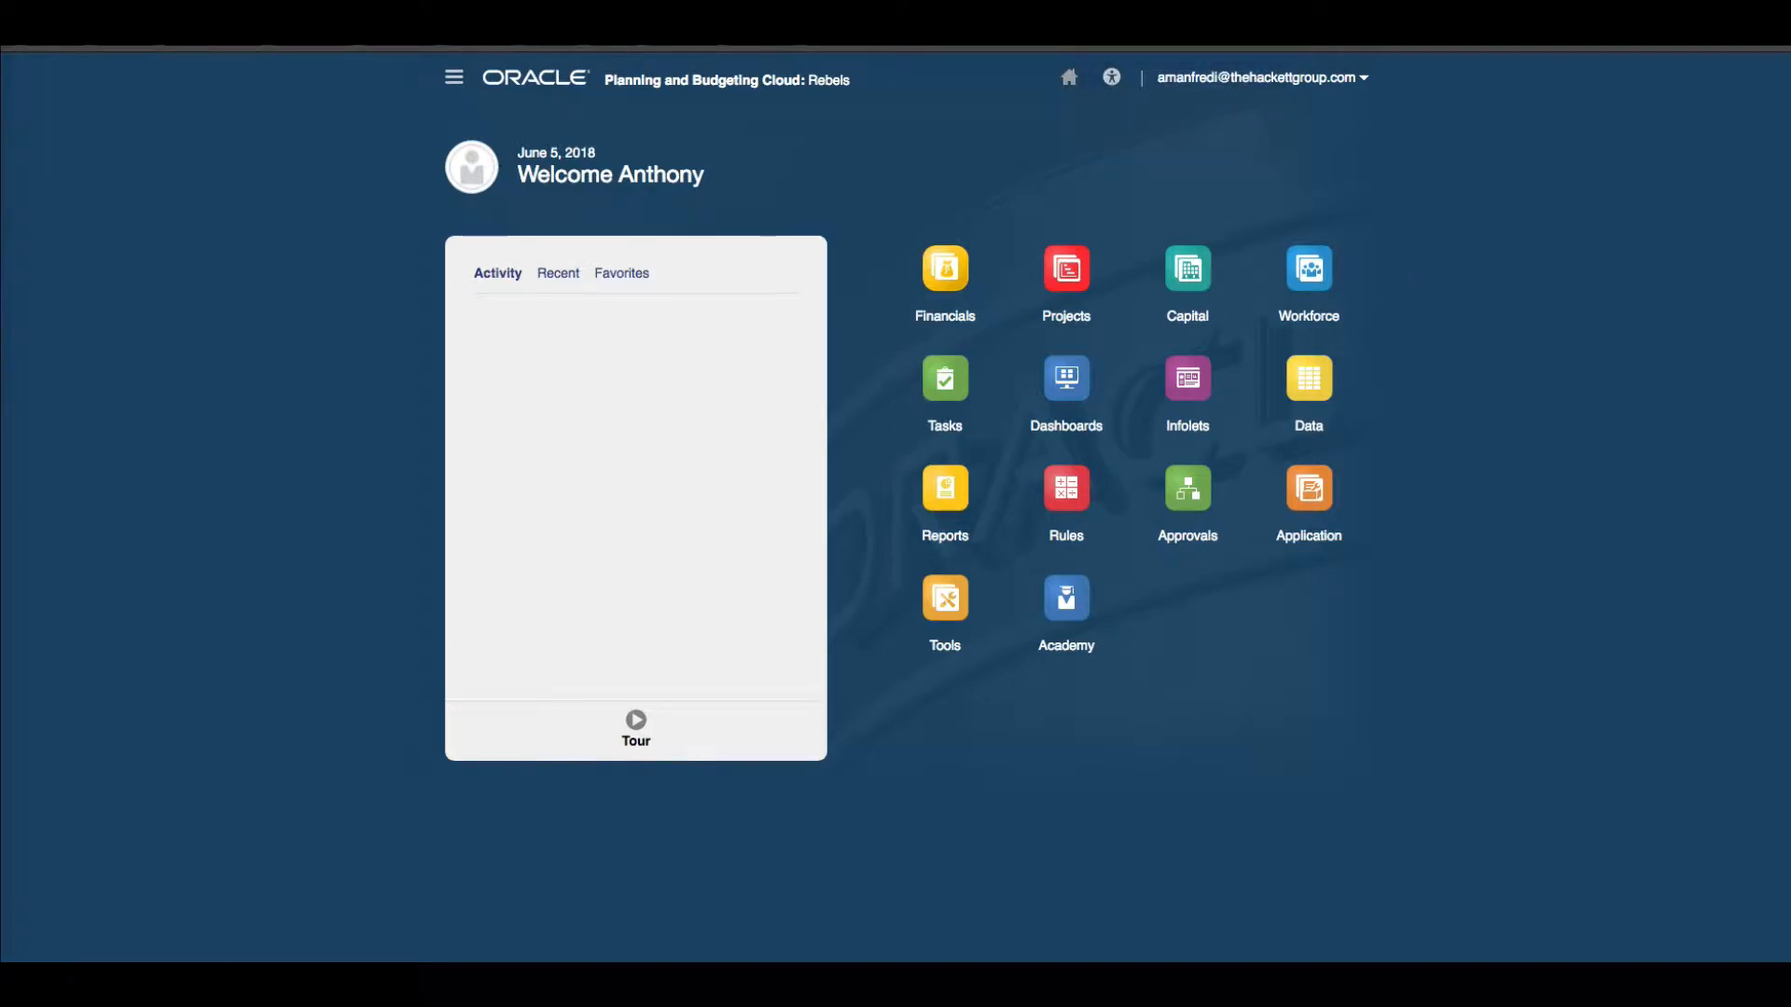
Open the Dimensions page from the Navigator and filter it to the OEP_WFP cube.
click(454, 78)
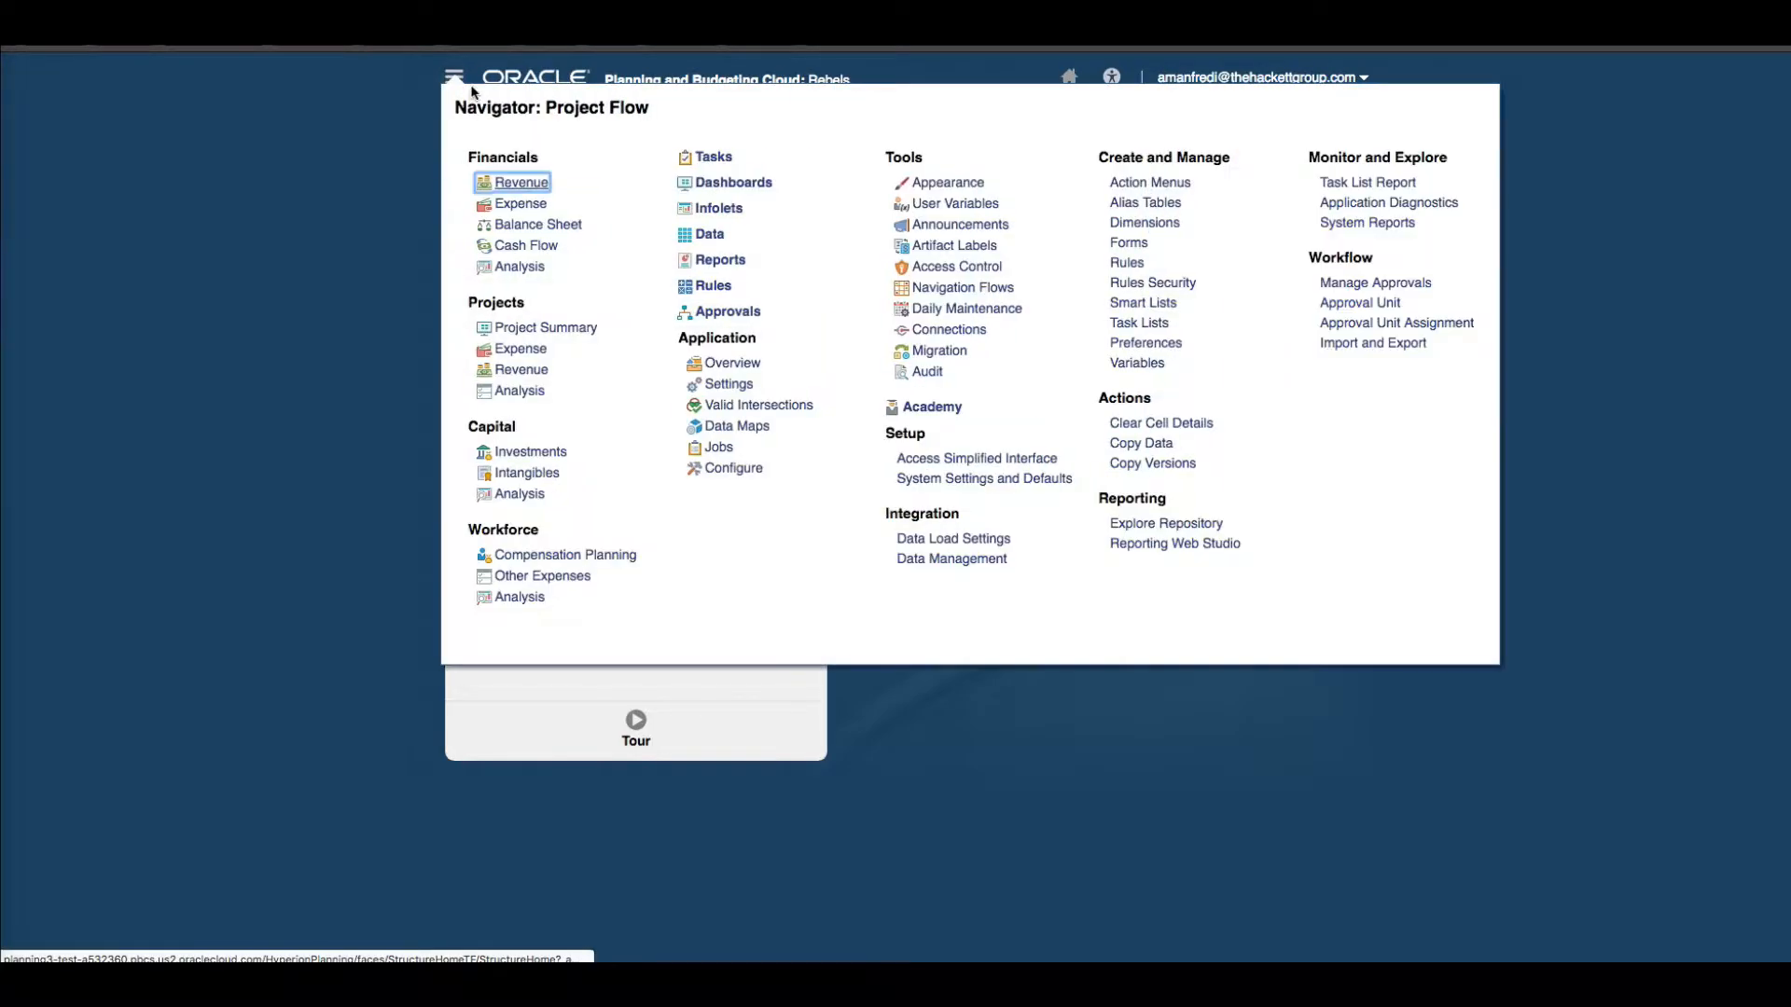
click(1147, 224)
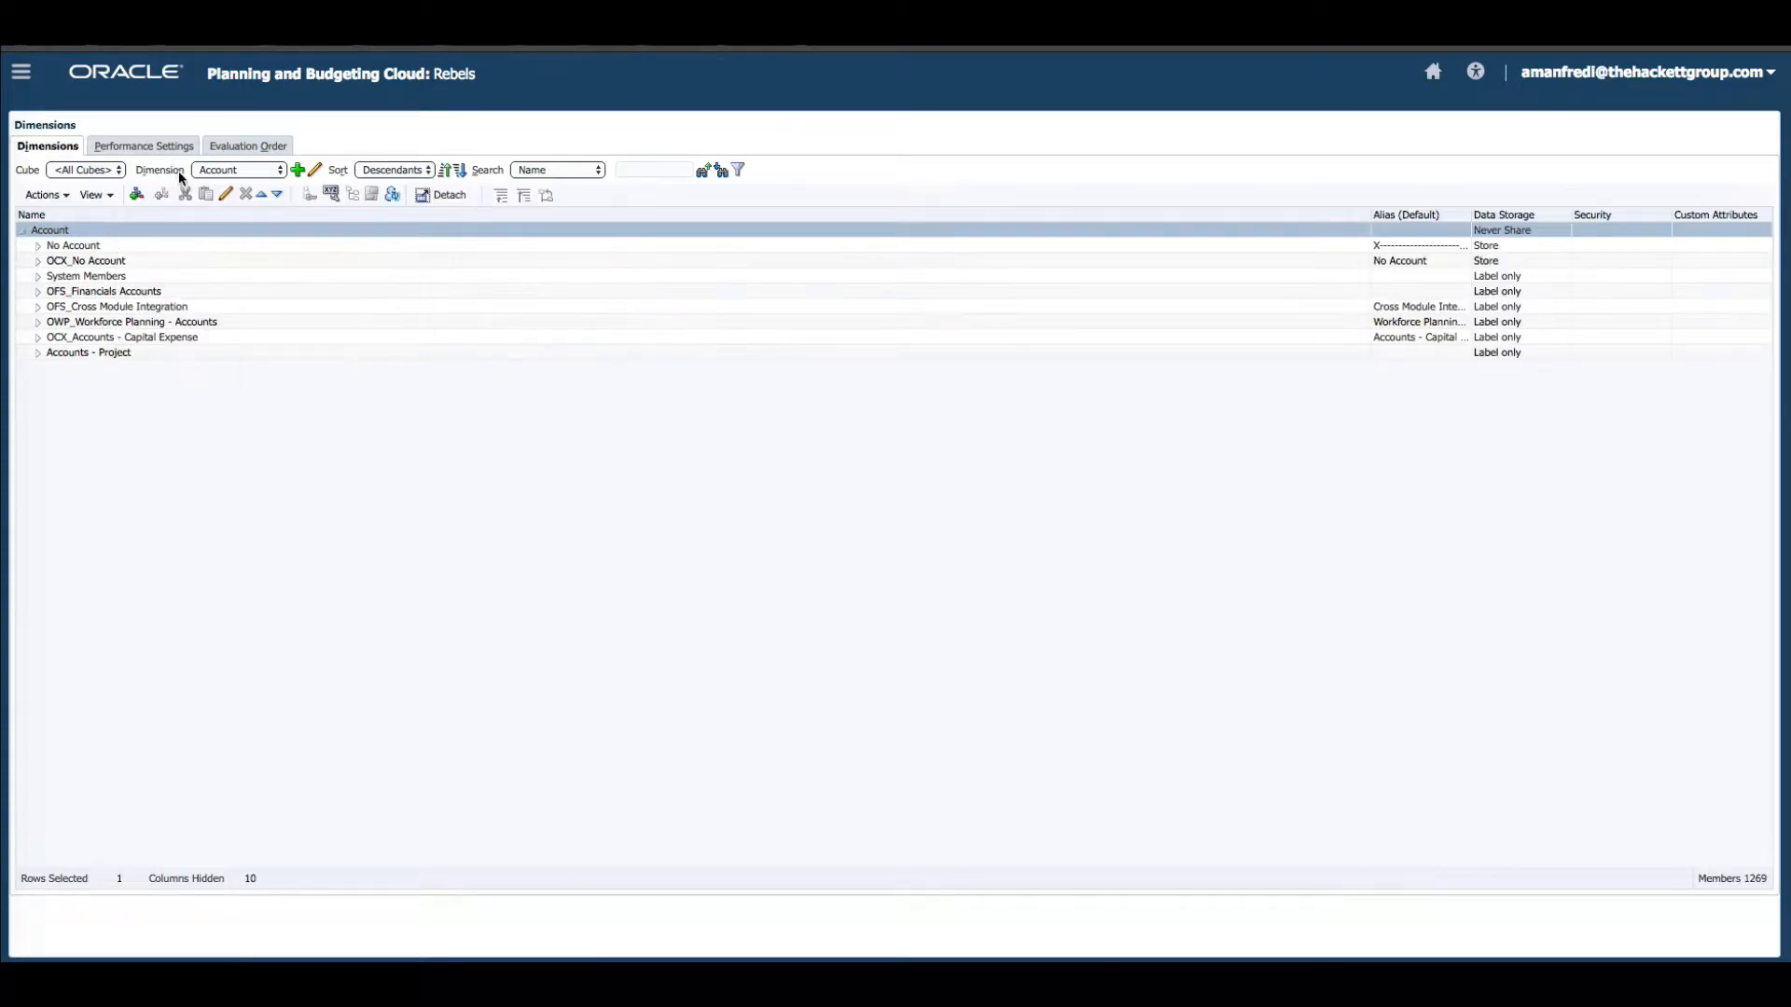
click(112, 172)
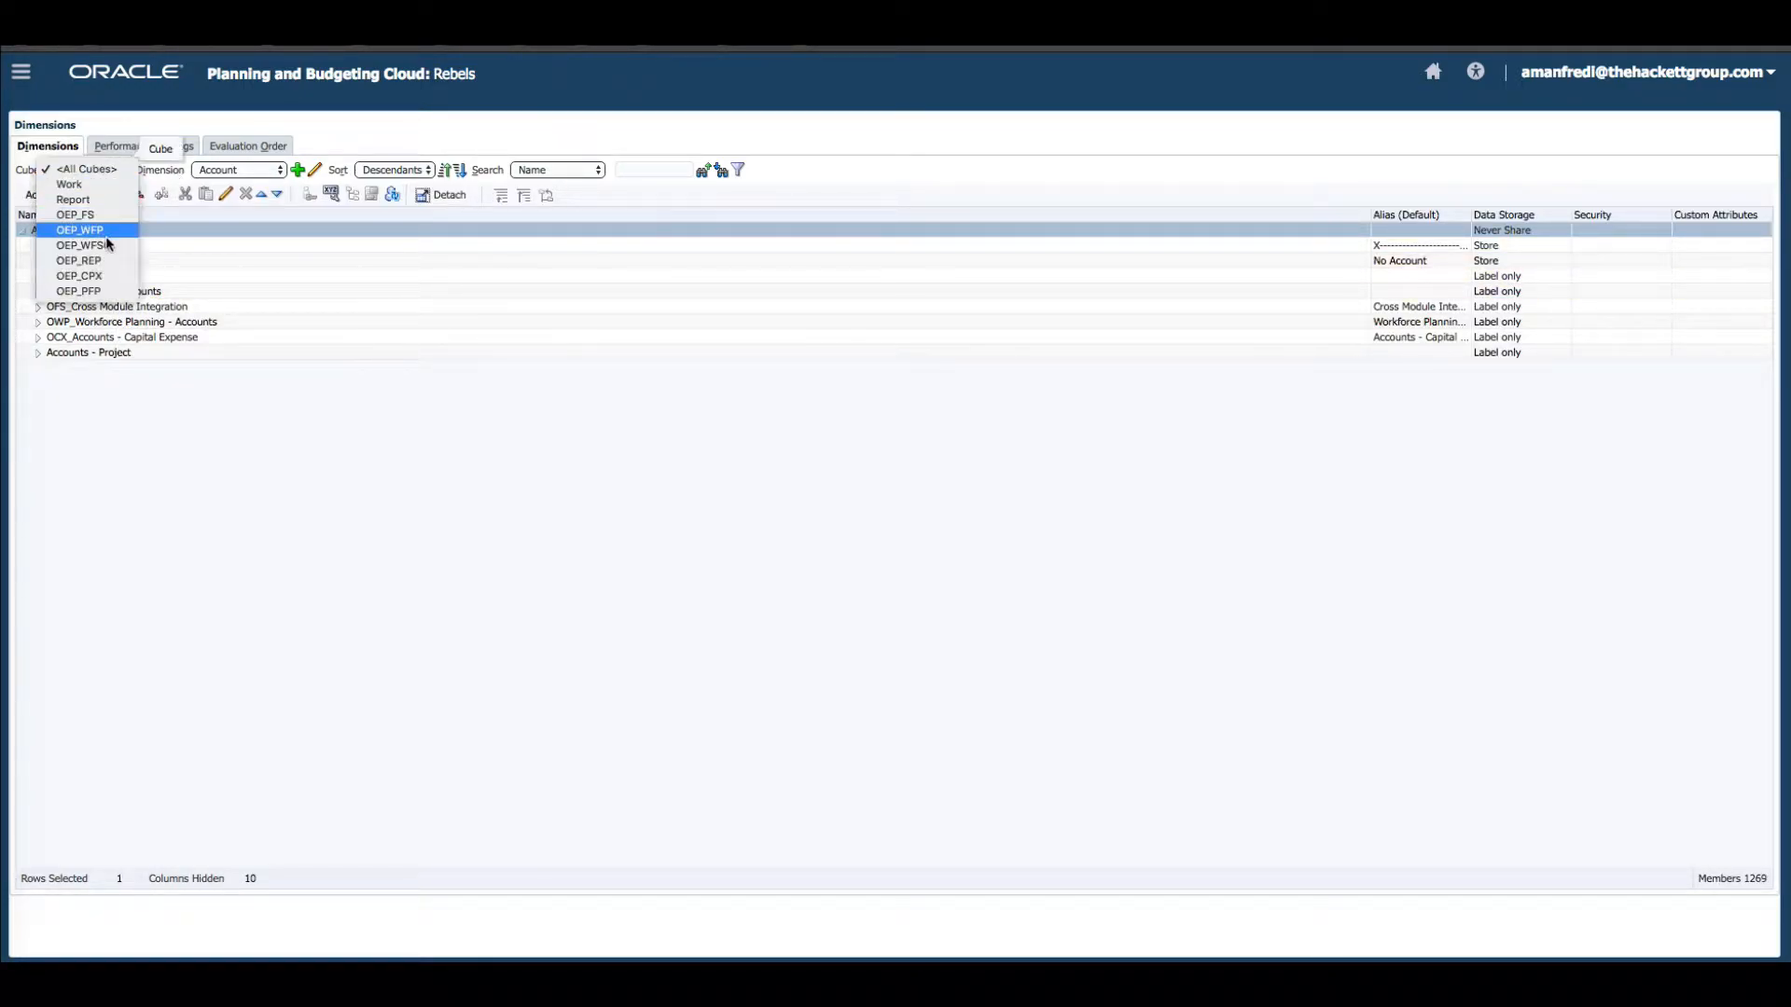
click(80, 230)
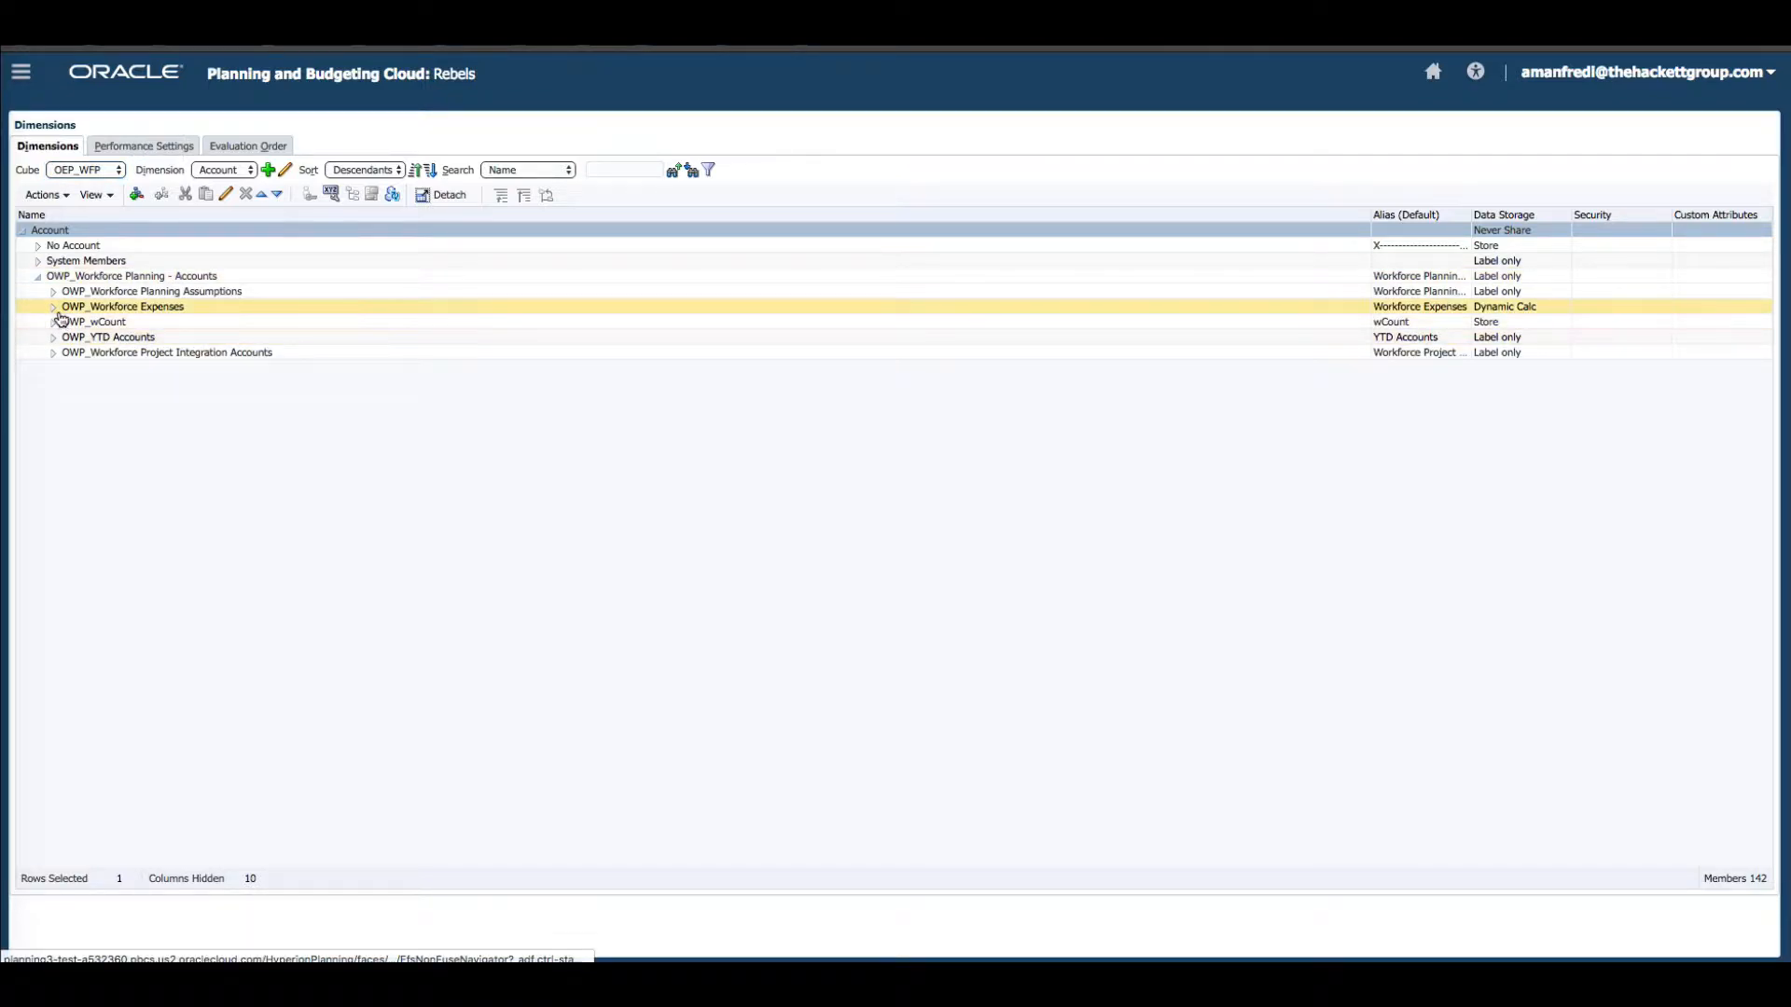
Expand the Workforce Expenses and Workforce Planning Assumptions branches of the Account dimension and select Salary_Input.
click(53, 307)
click(69, 323)
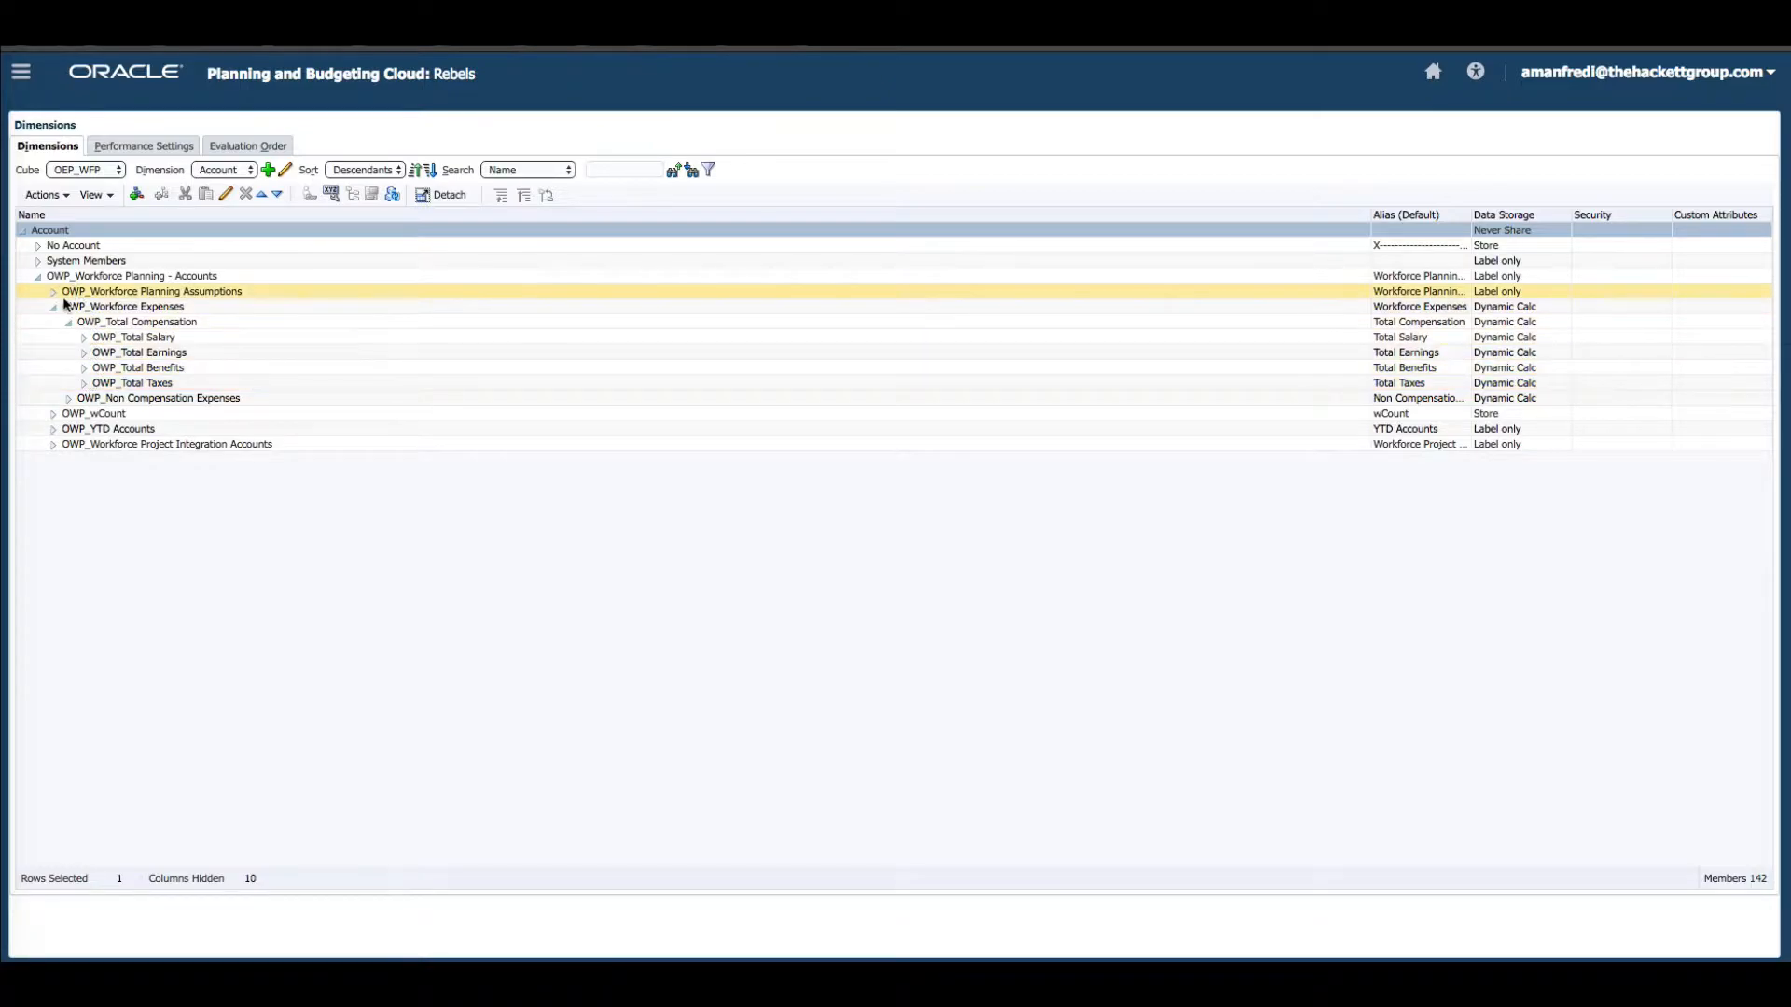
click(53, 292)
click(69, 306)
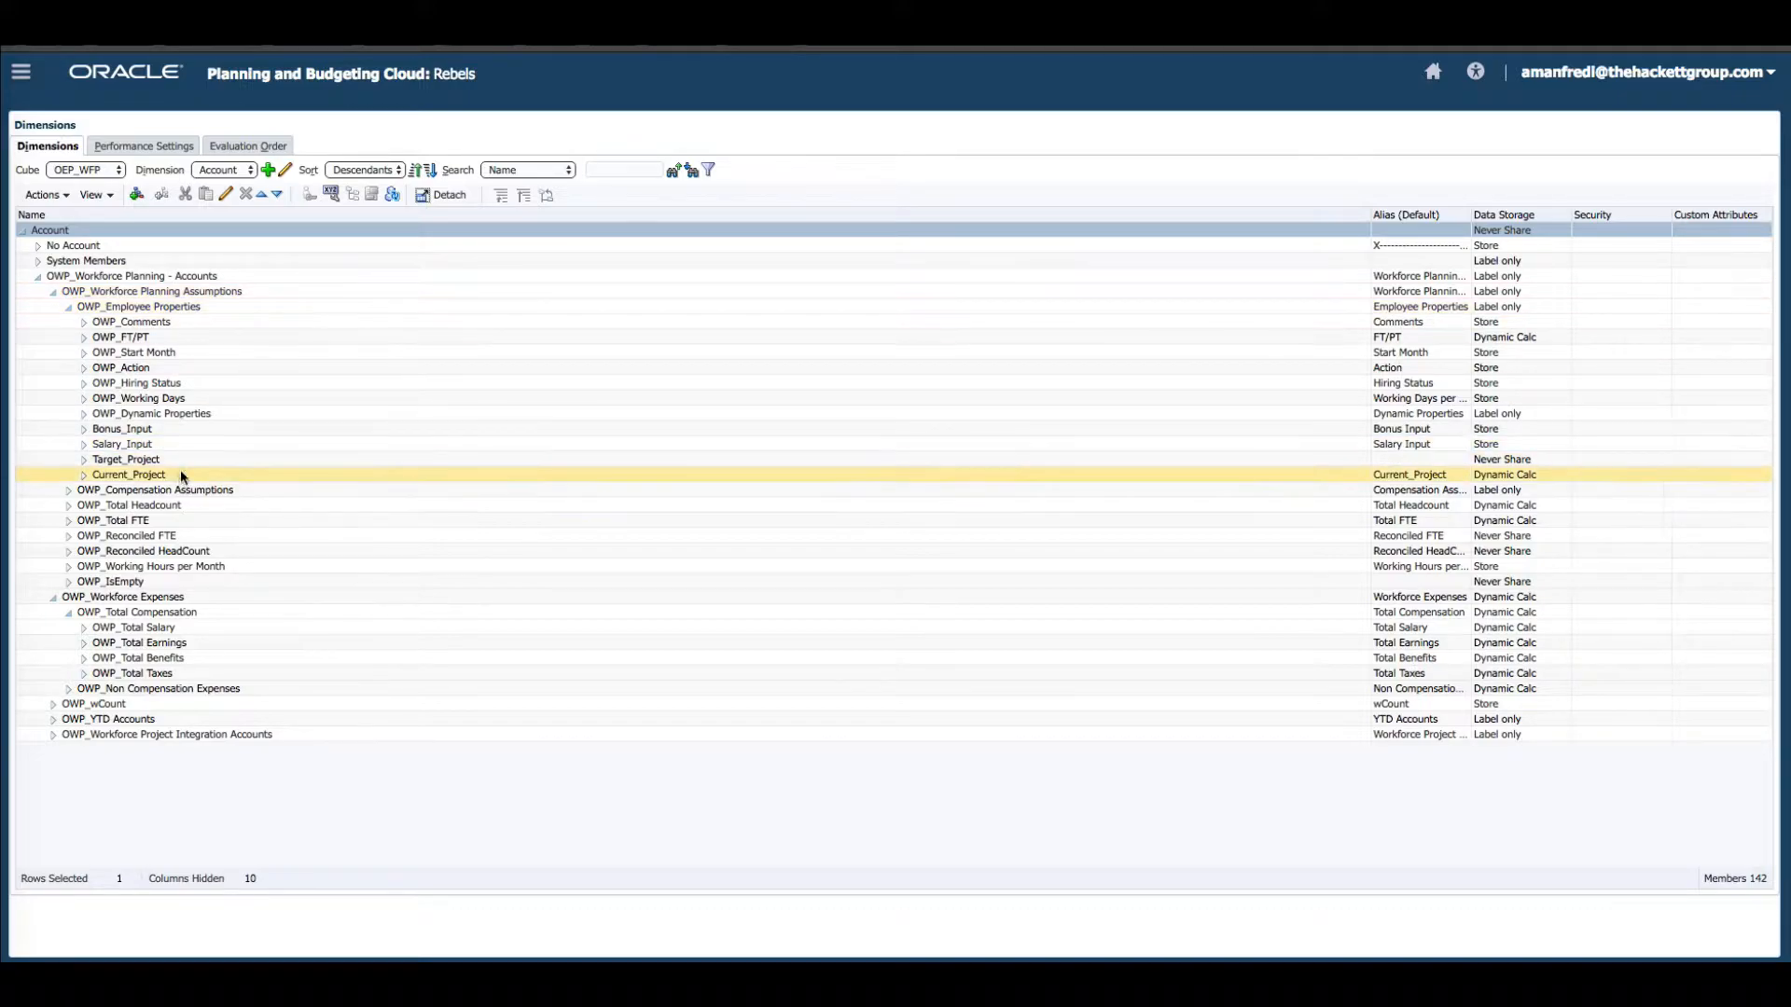
click(198, 448)
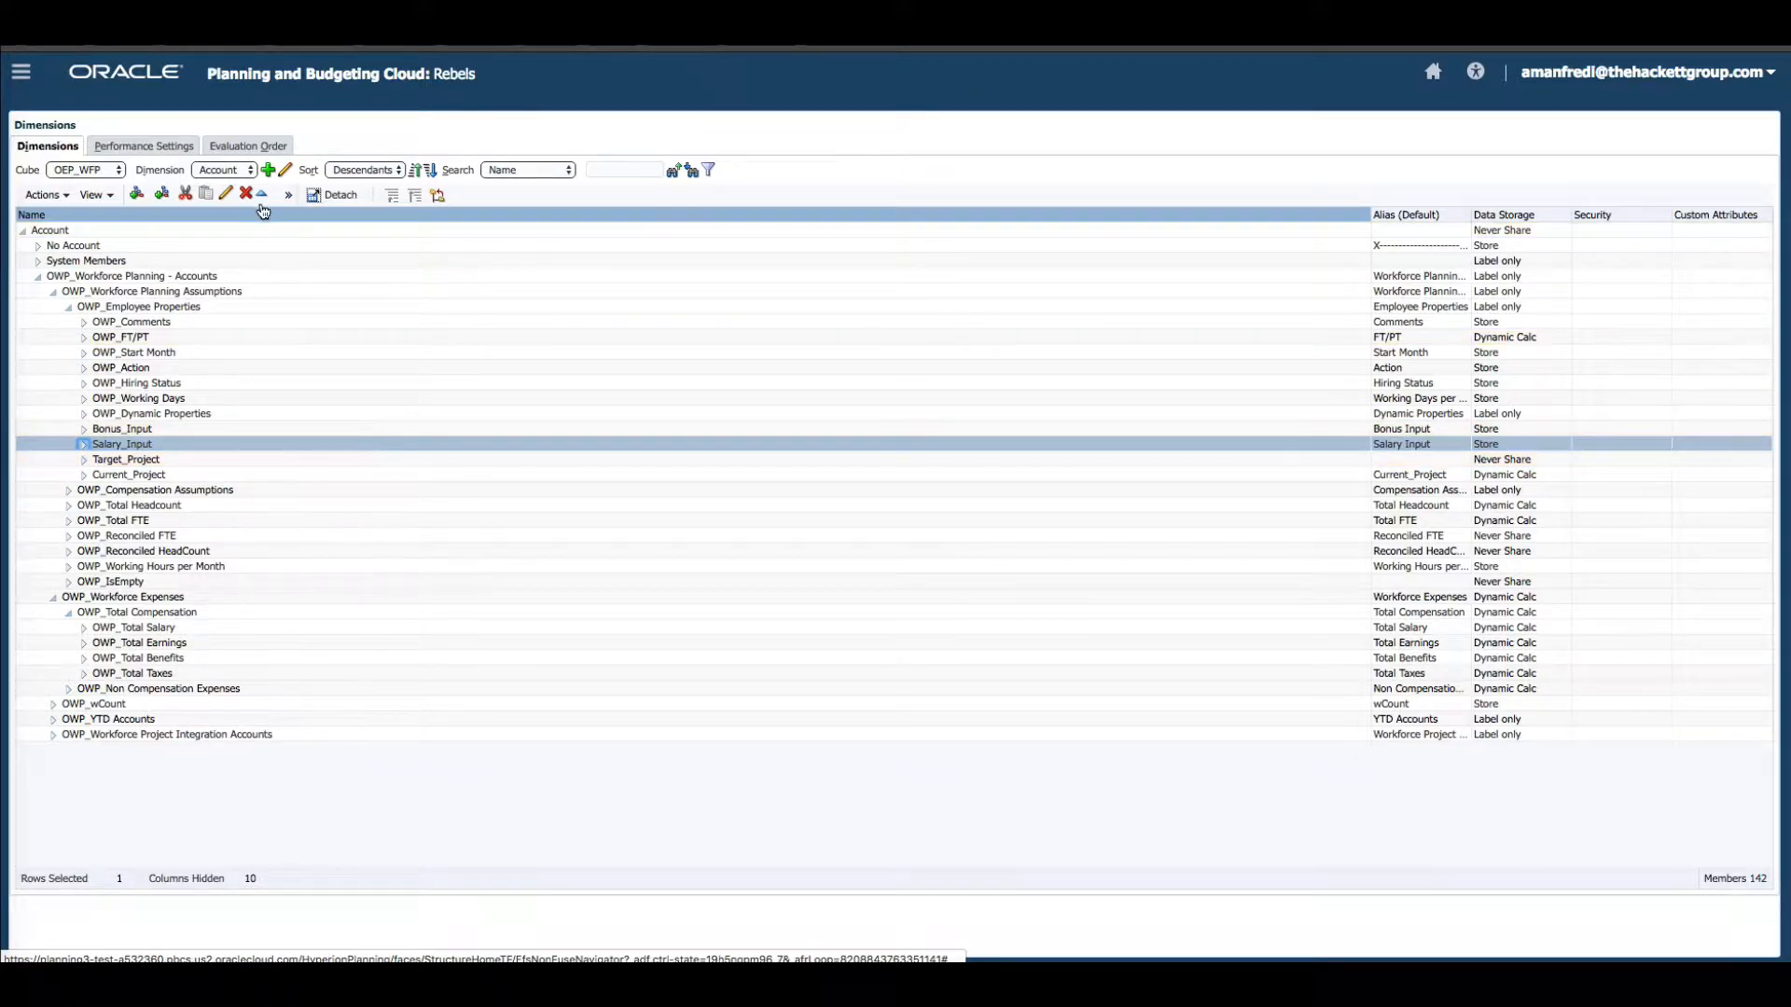
Switch the dimension view to the OEP_WFSC cube.
click(226, 172)
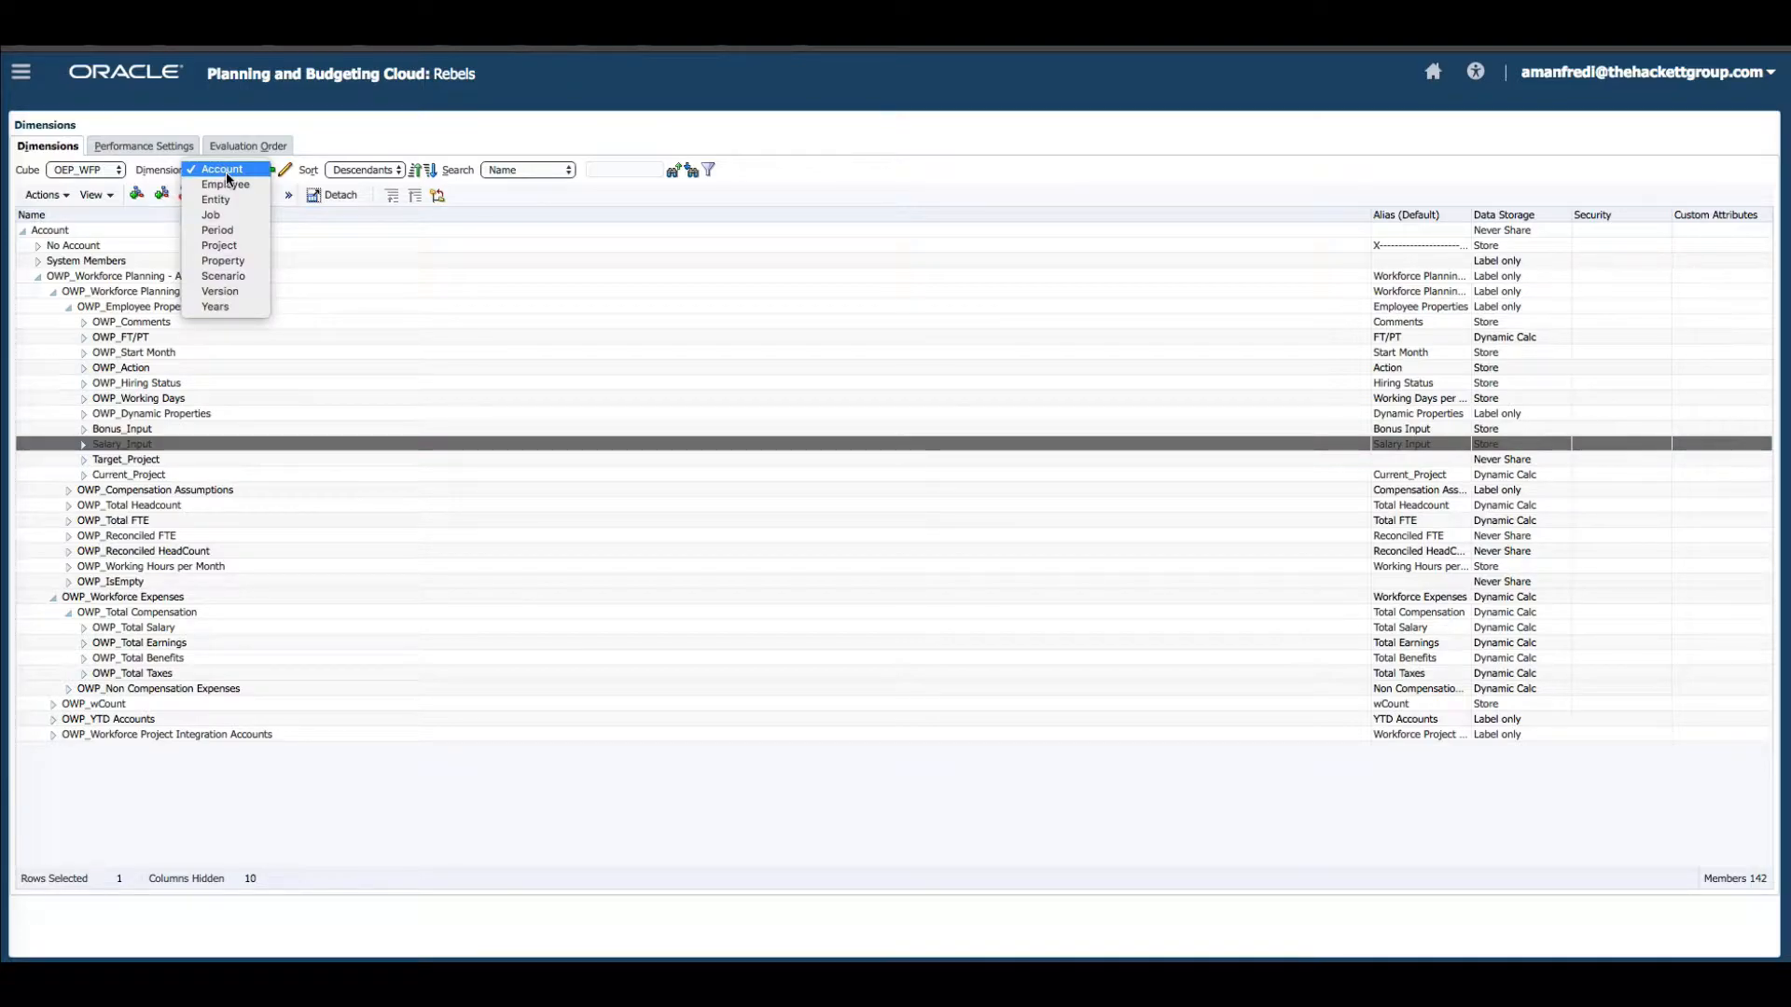
click(123, 177)
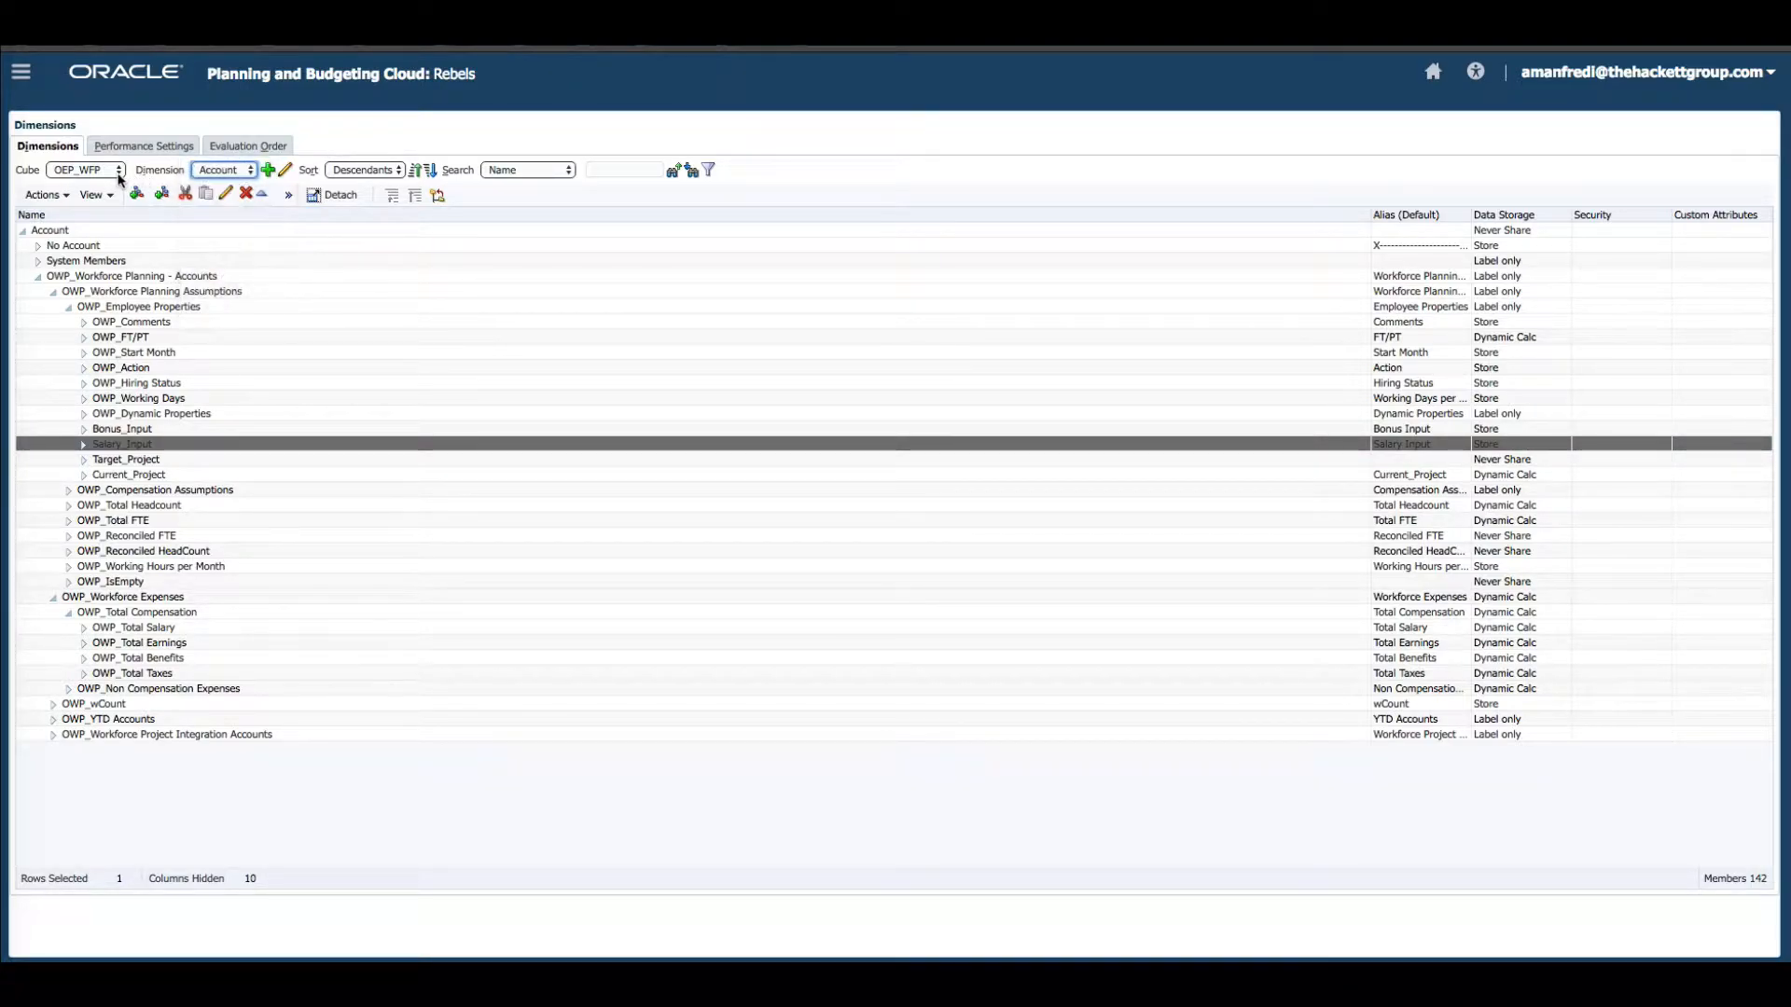
click(119, 176)
click(124, 200)
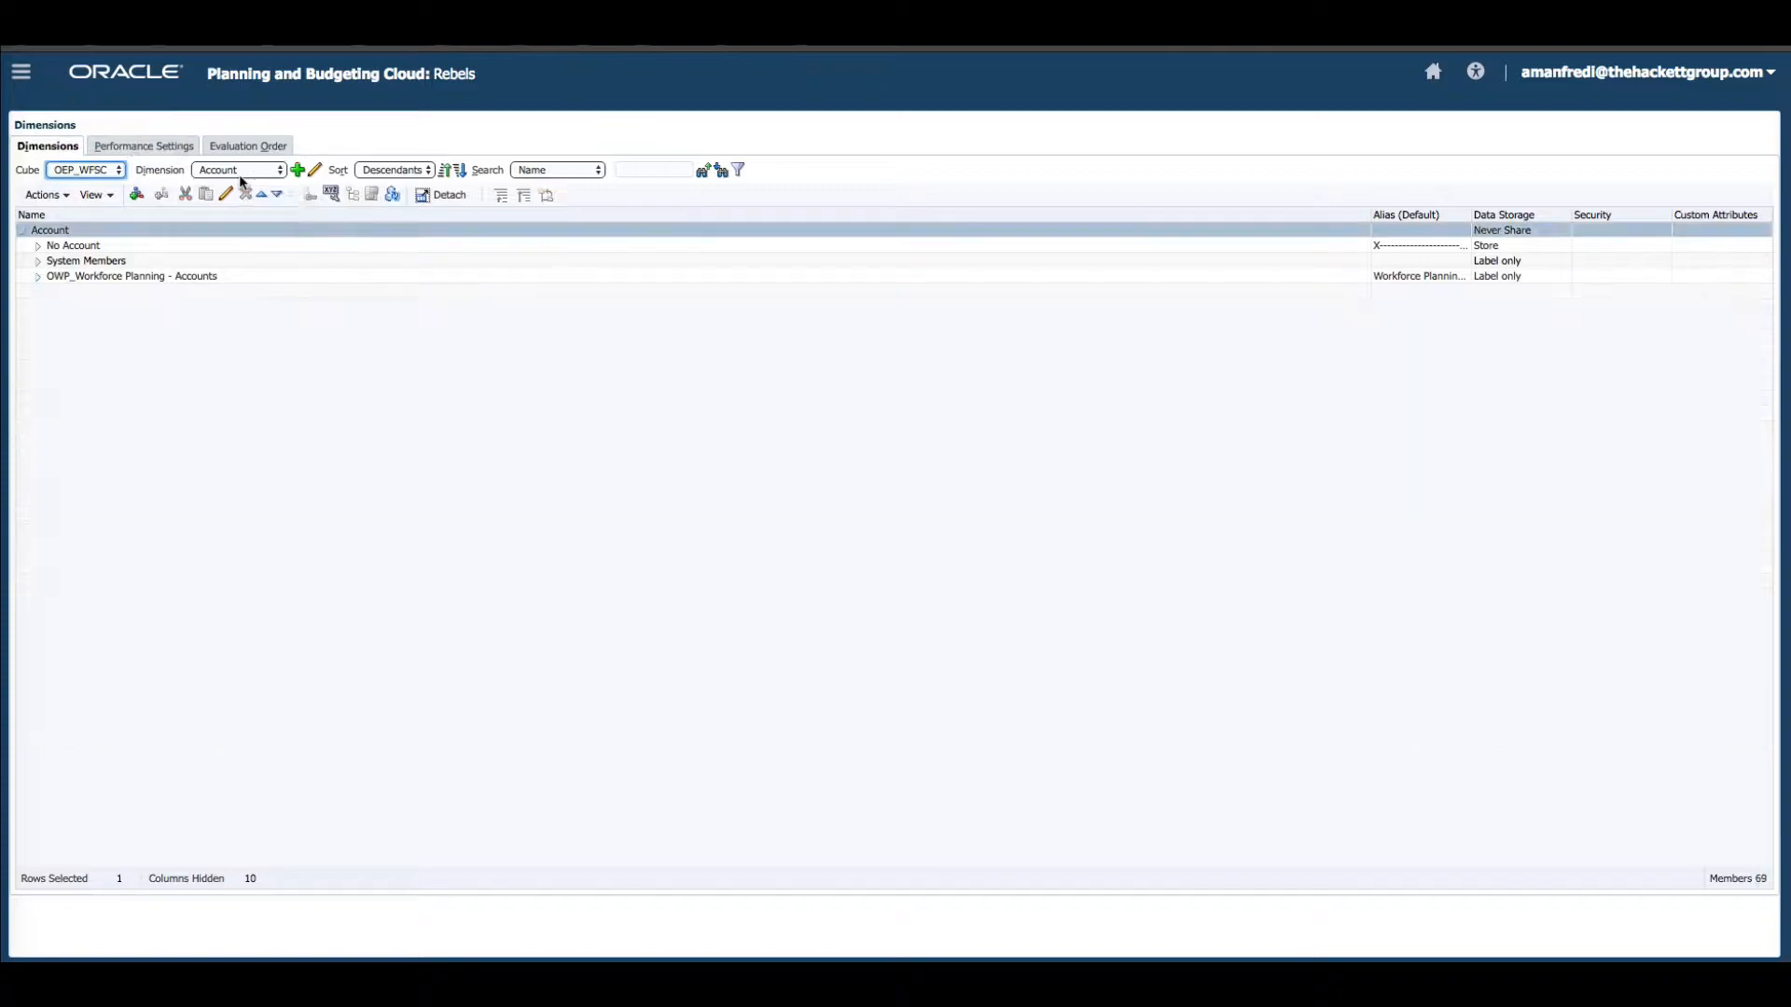
Show the Component dimension and expand OWP_Total Component and OWP_Salary Grades.
click(240, 175)
click(245, 198)
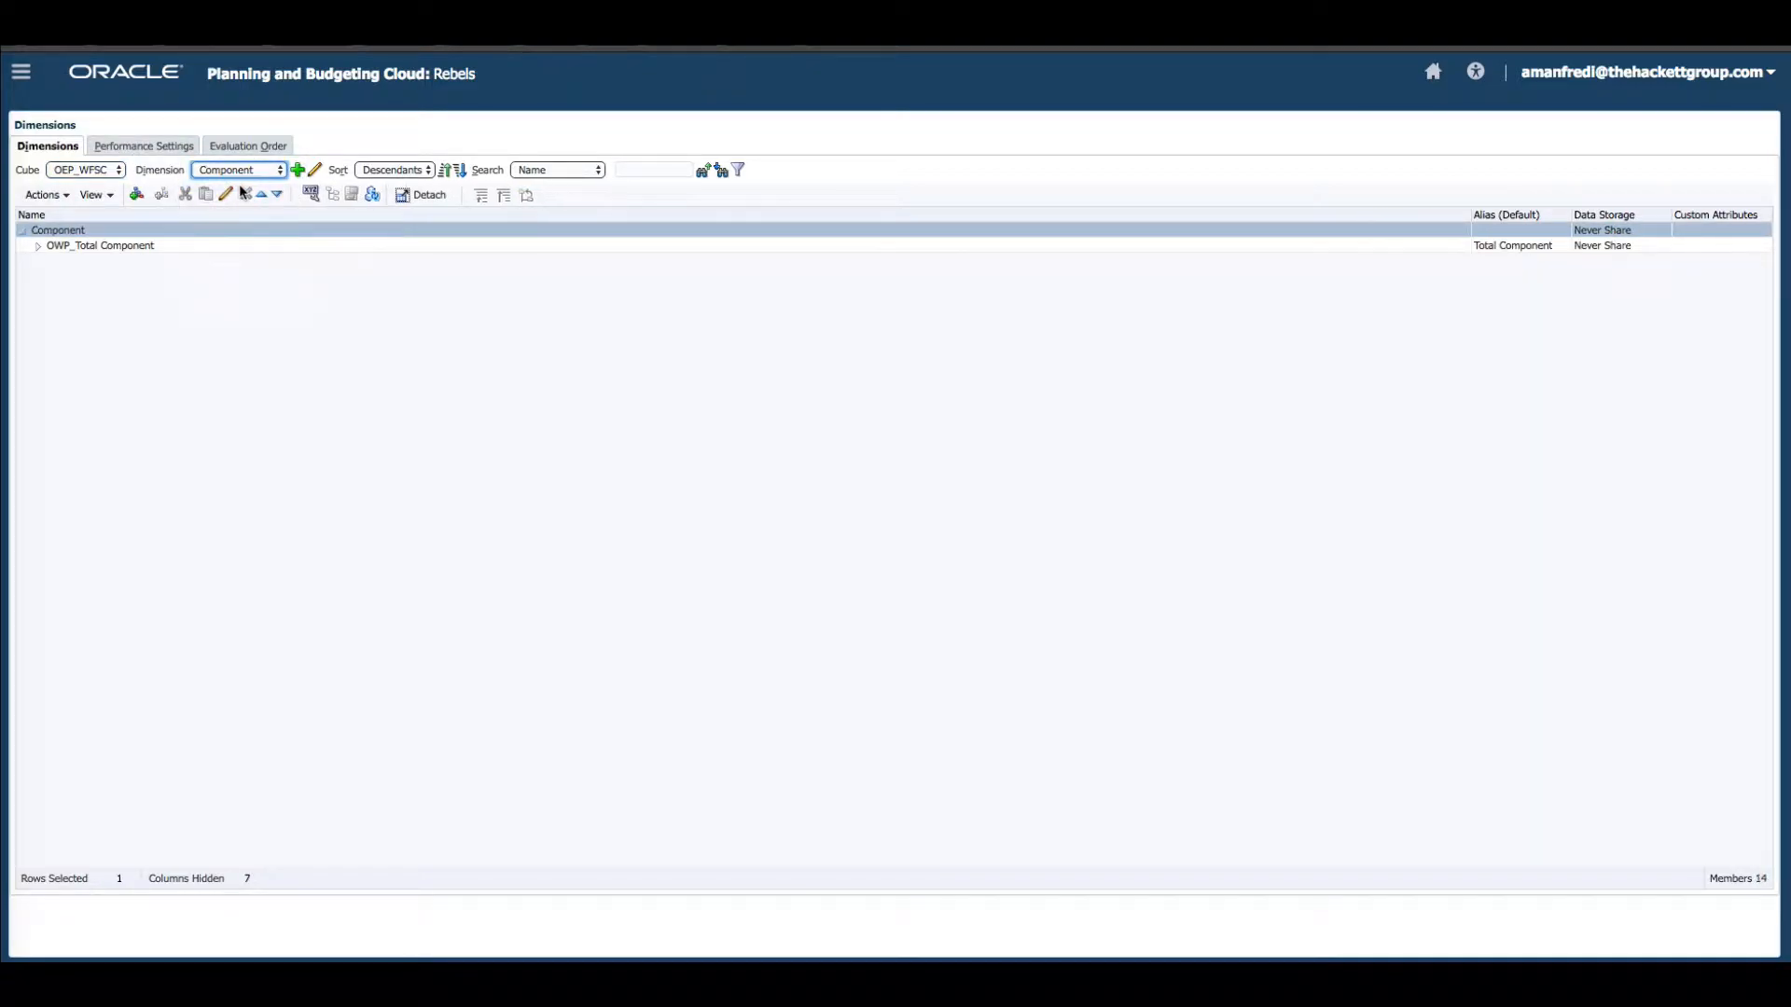
click(38, 245)
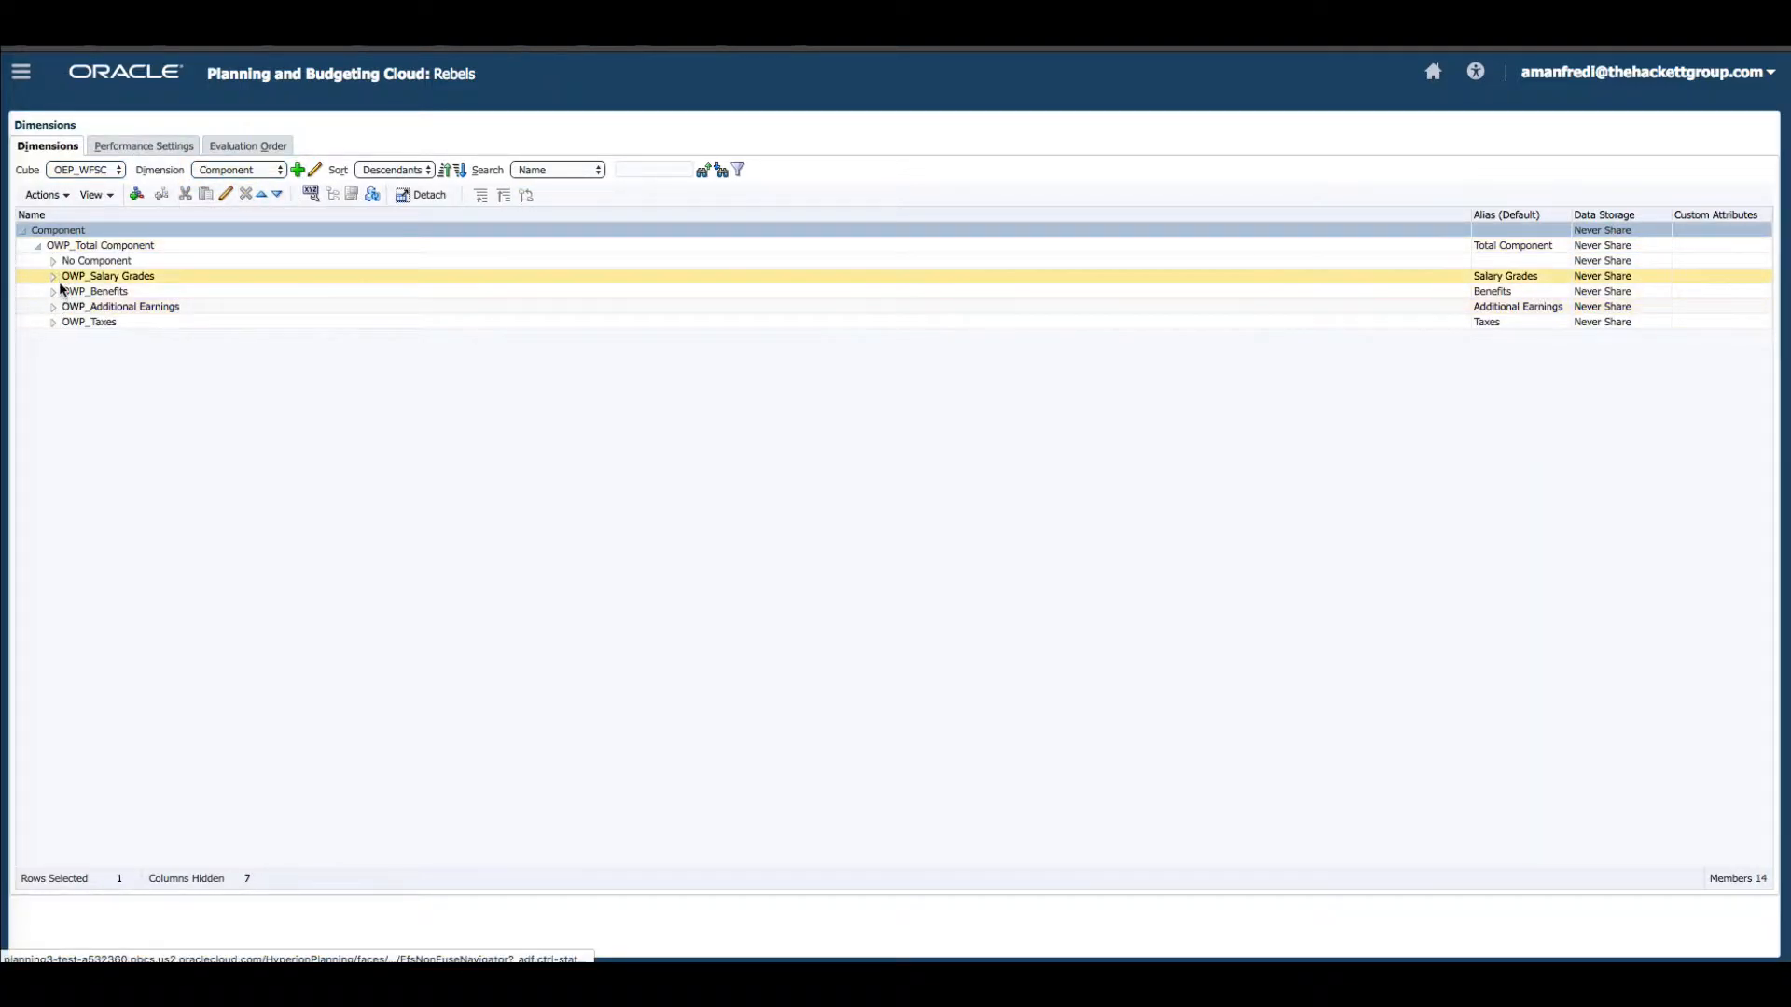
click(52, 276)
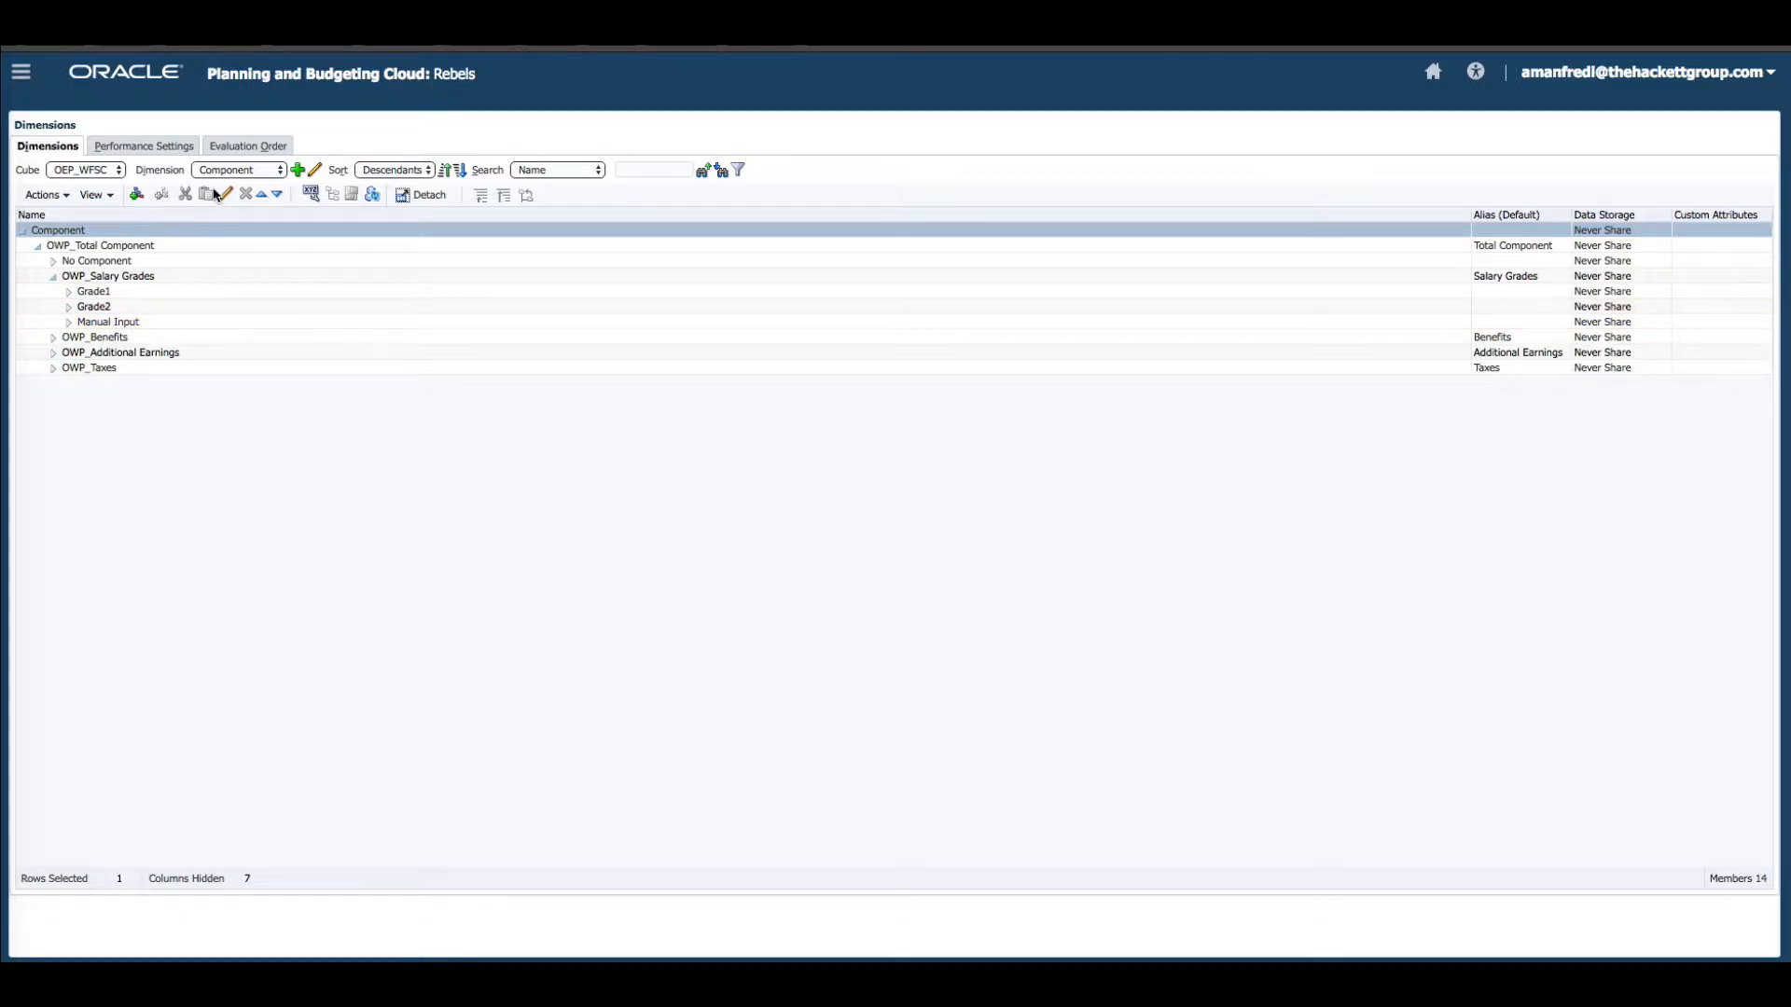
Show the Years dimension, select No Year, and widen the Alias column next to the member names.
click(240, 174)
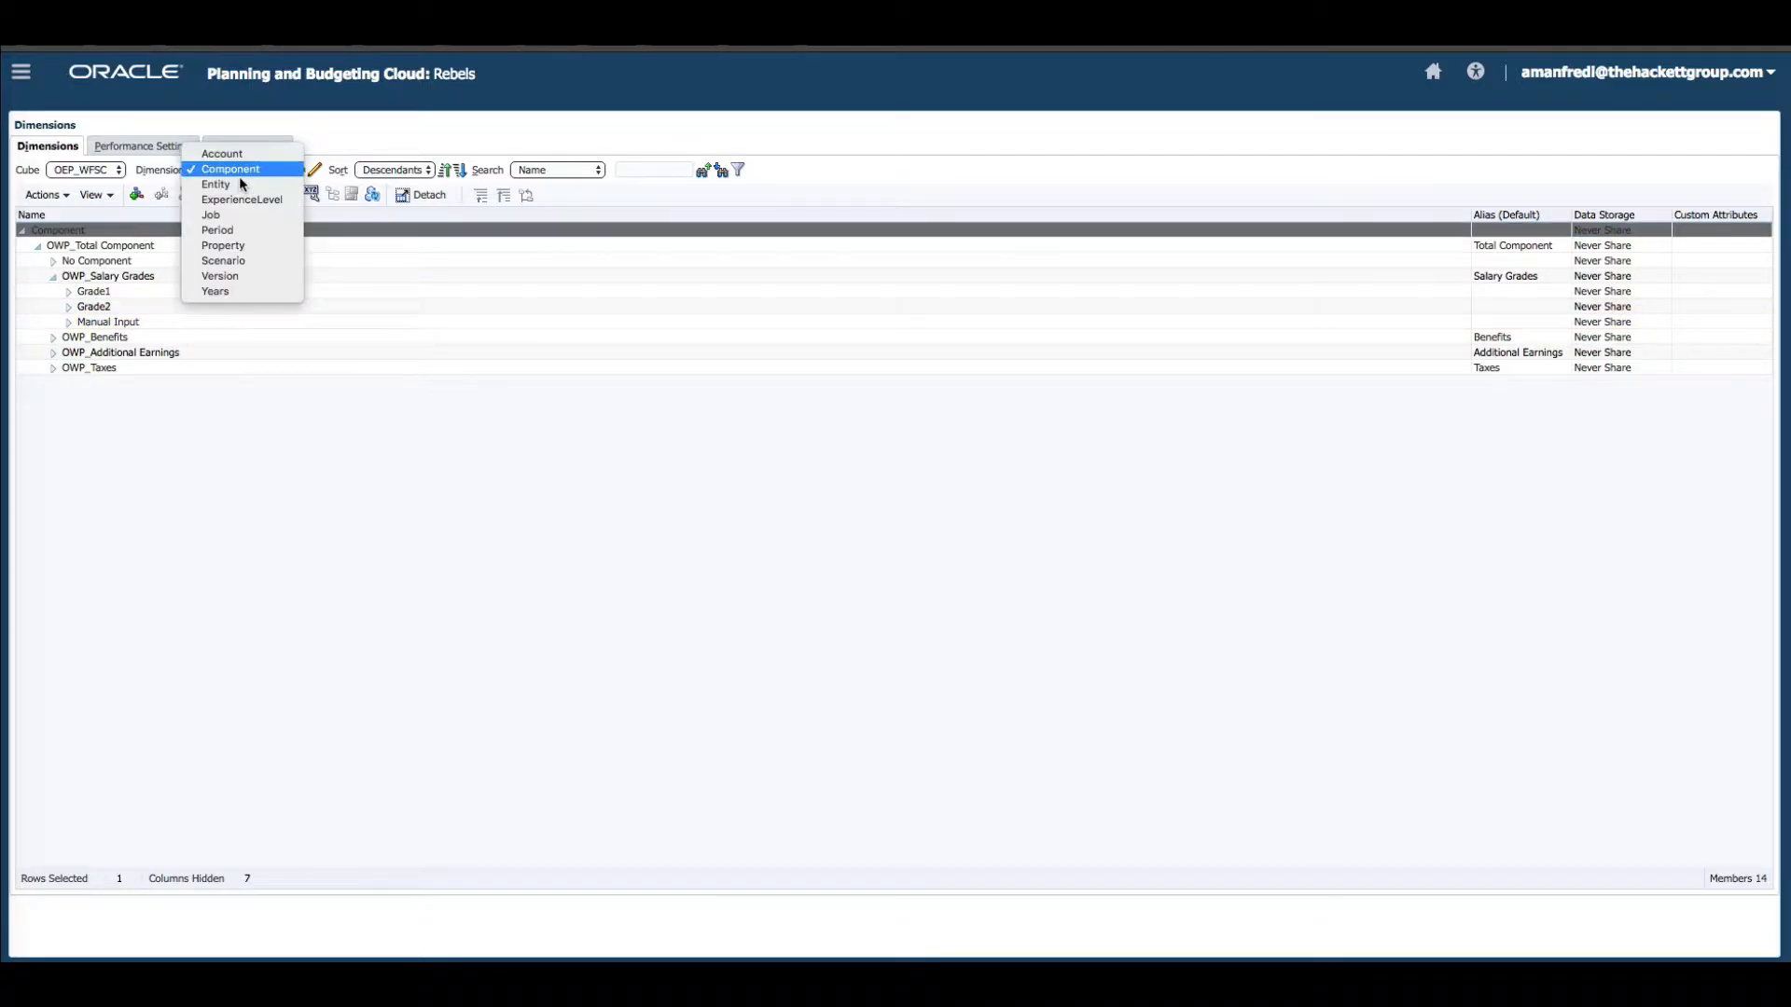
click(250, 293)
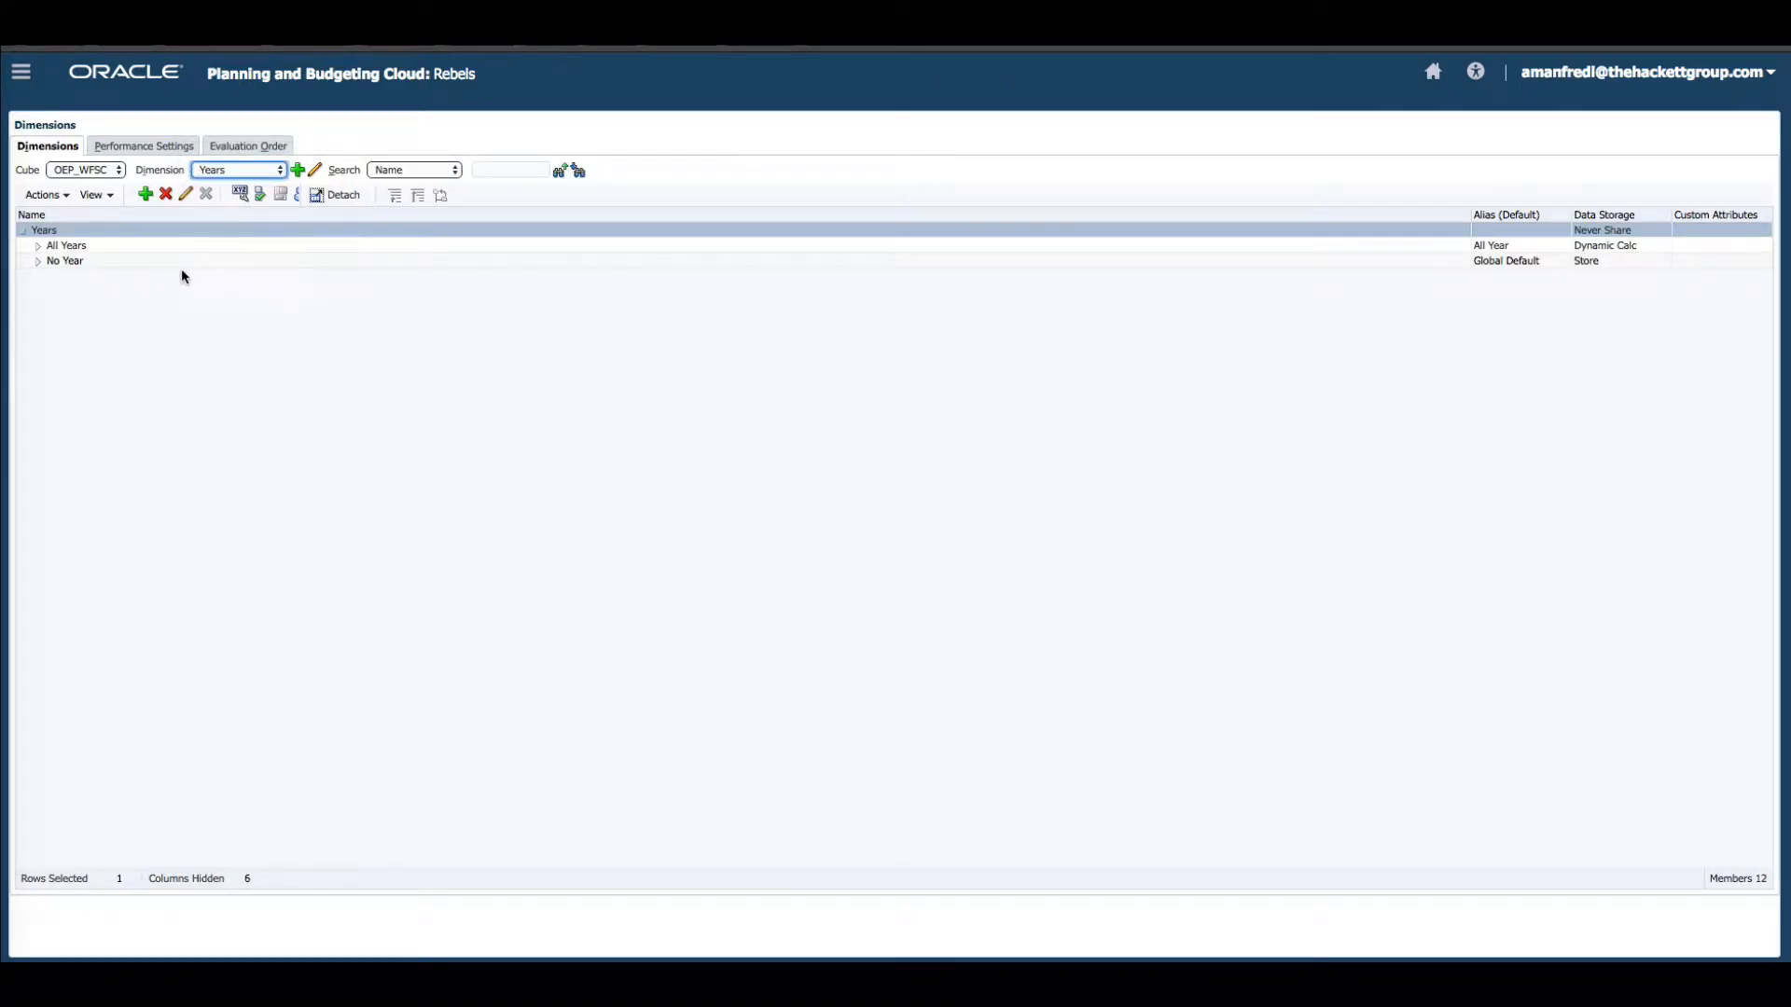
click(190, 262)
drag(1473, 219, 676, 240)
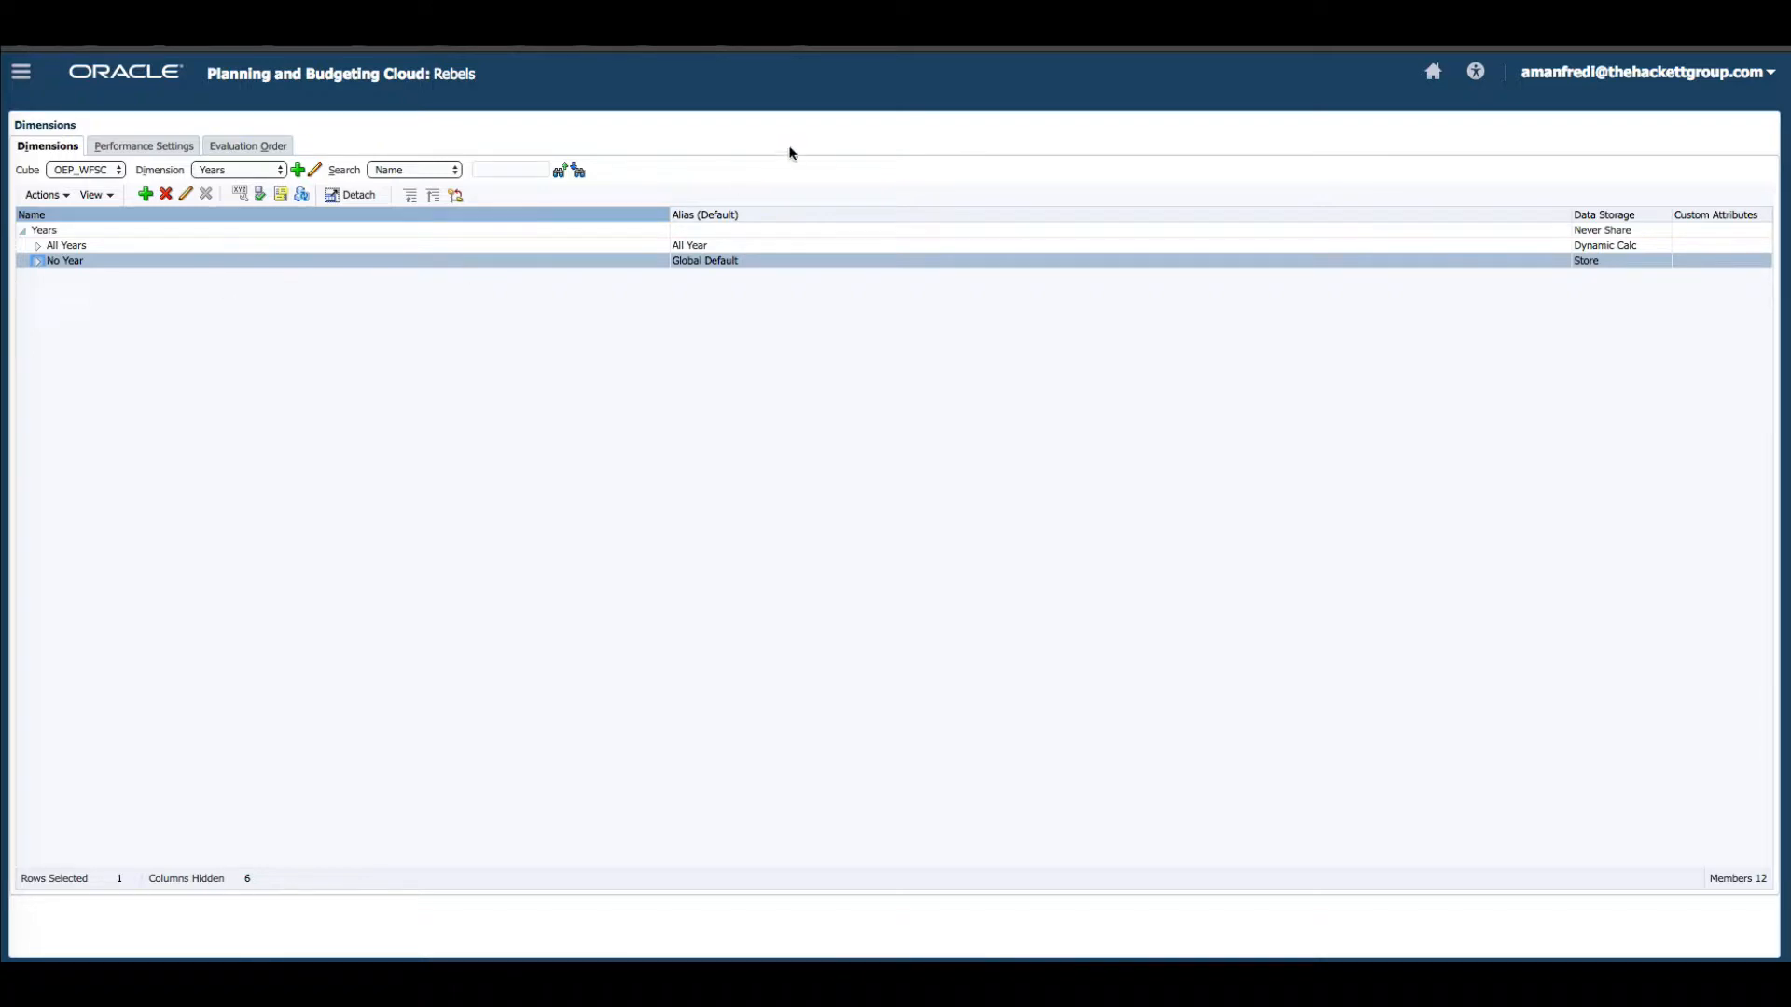
Open Forms and browse to the Workforce - Plan Sheets - Compensation folder.
click(21, 71)
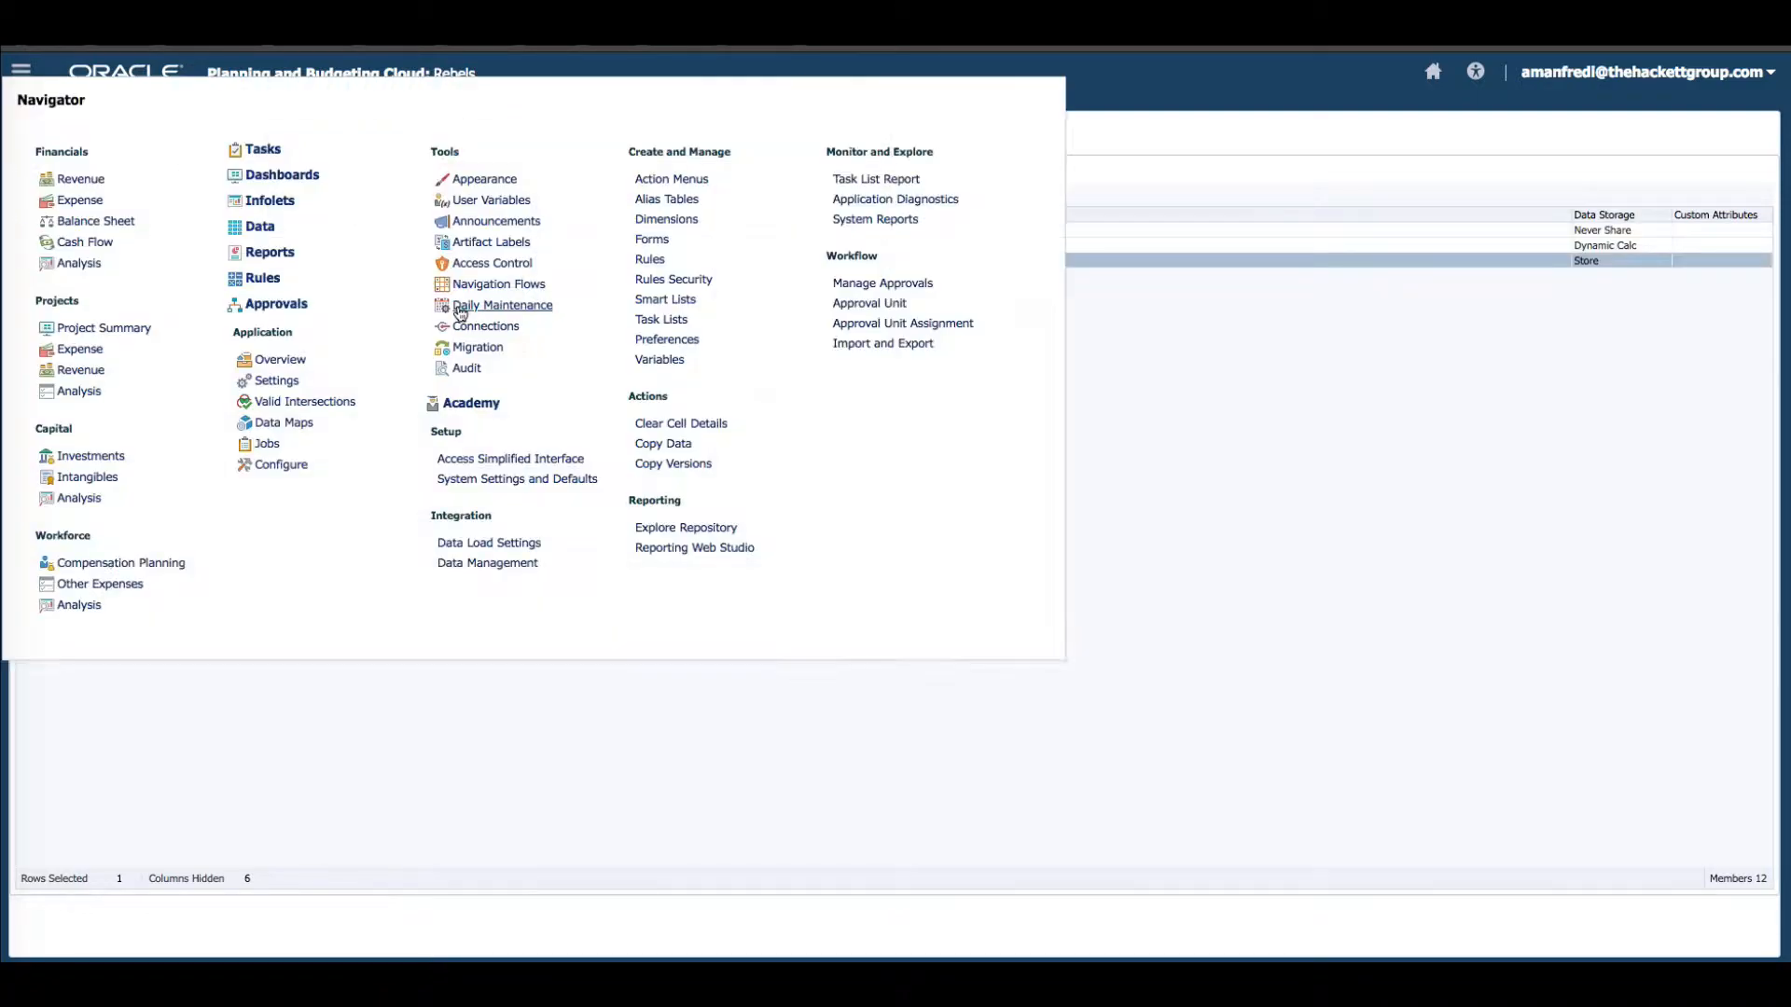
click(645, 242)
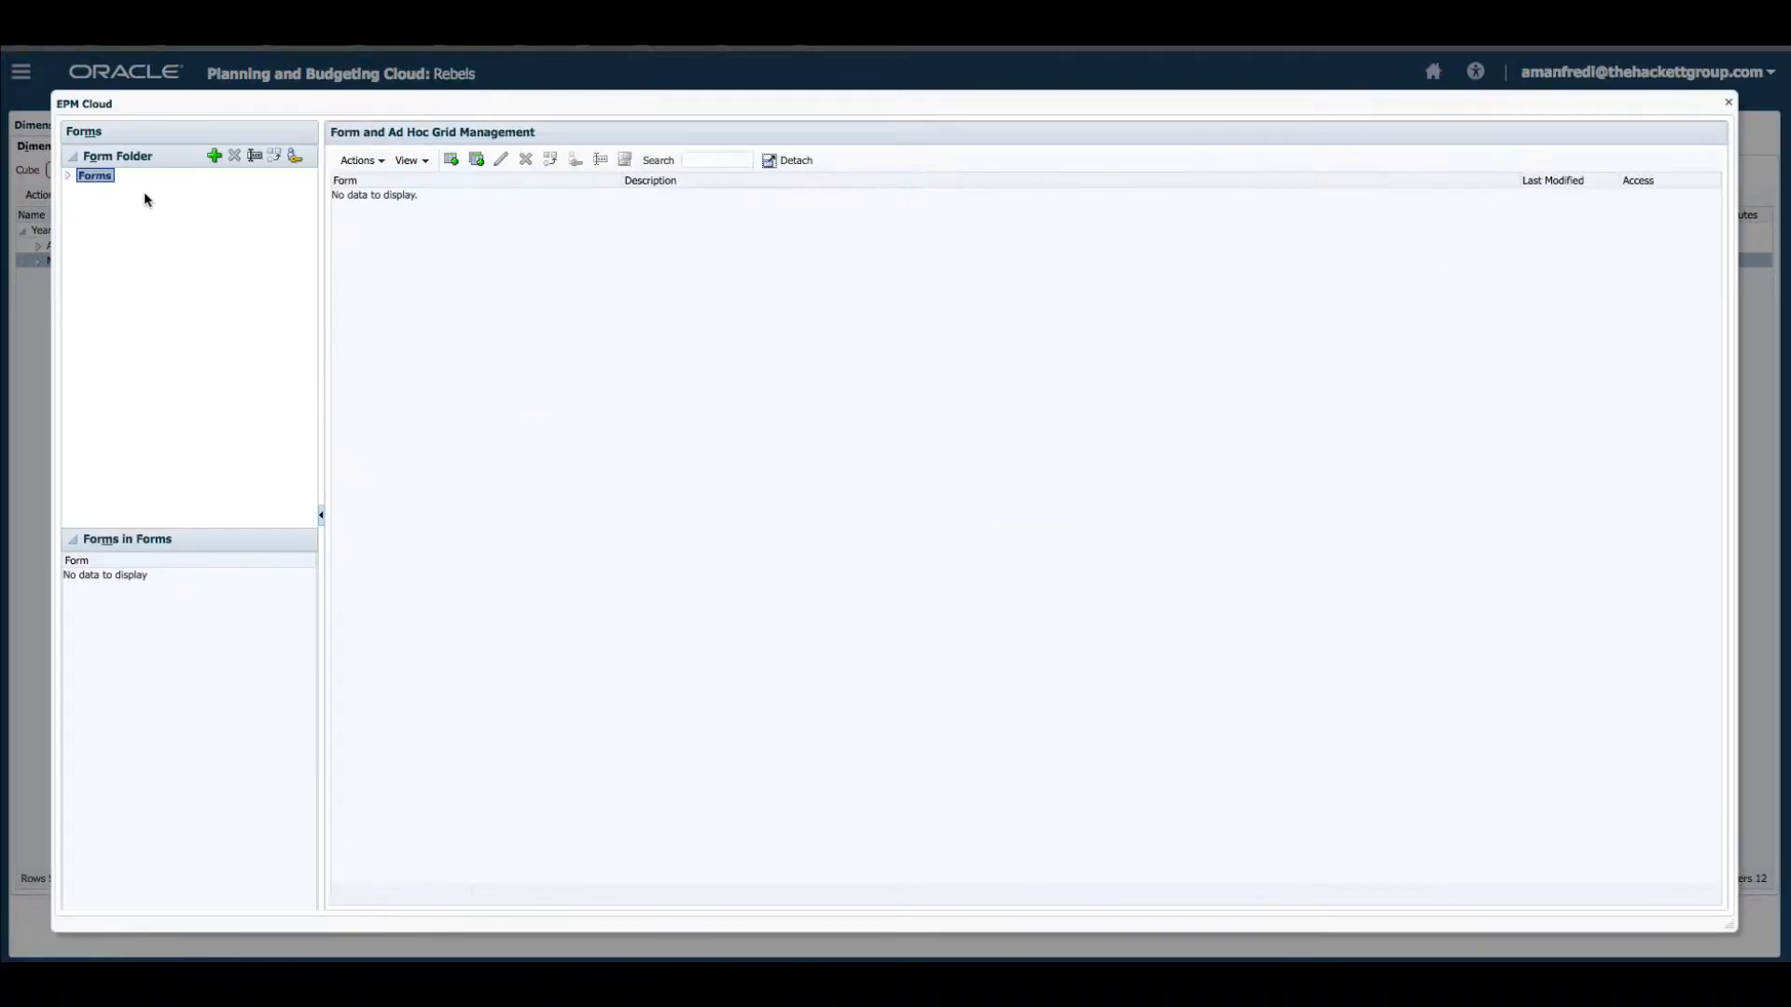
click(68, 176)
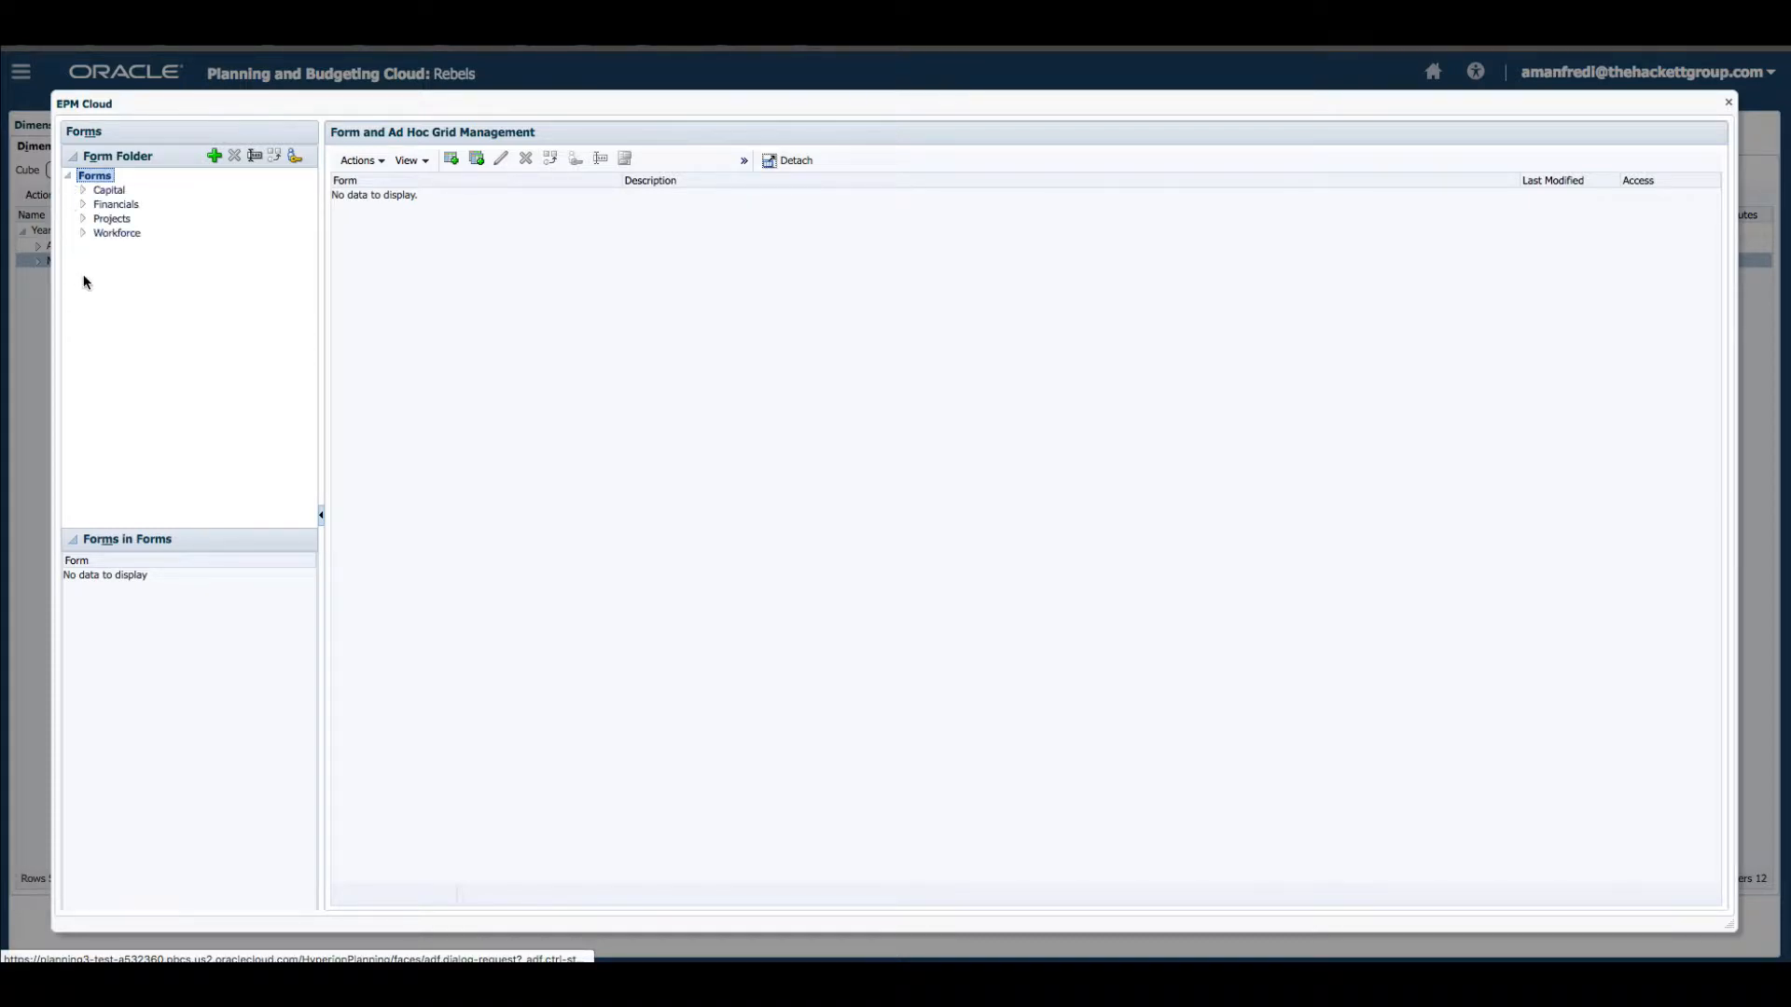
click(83, 233)
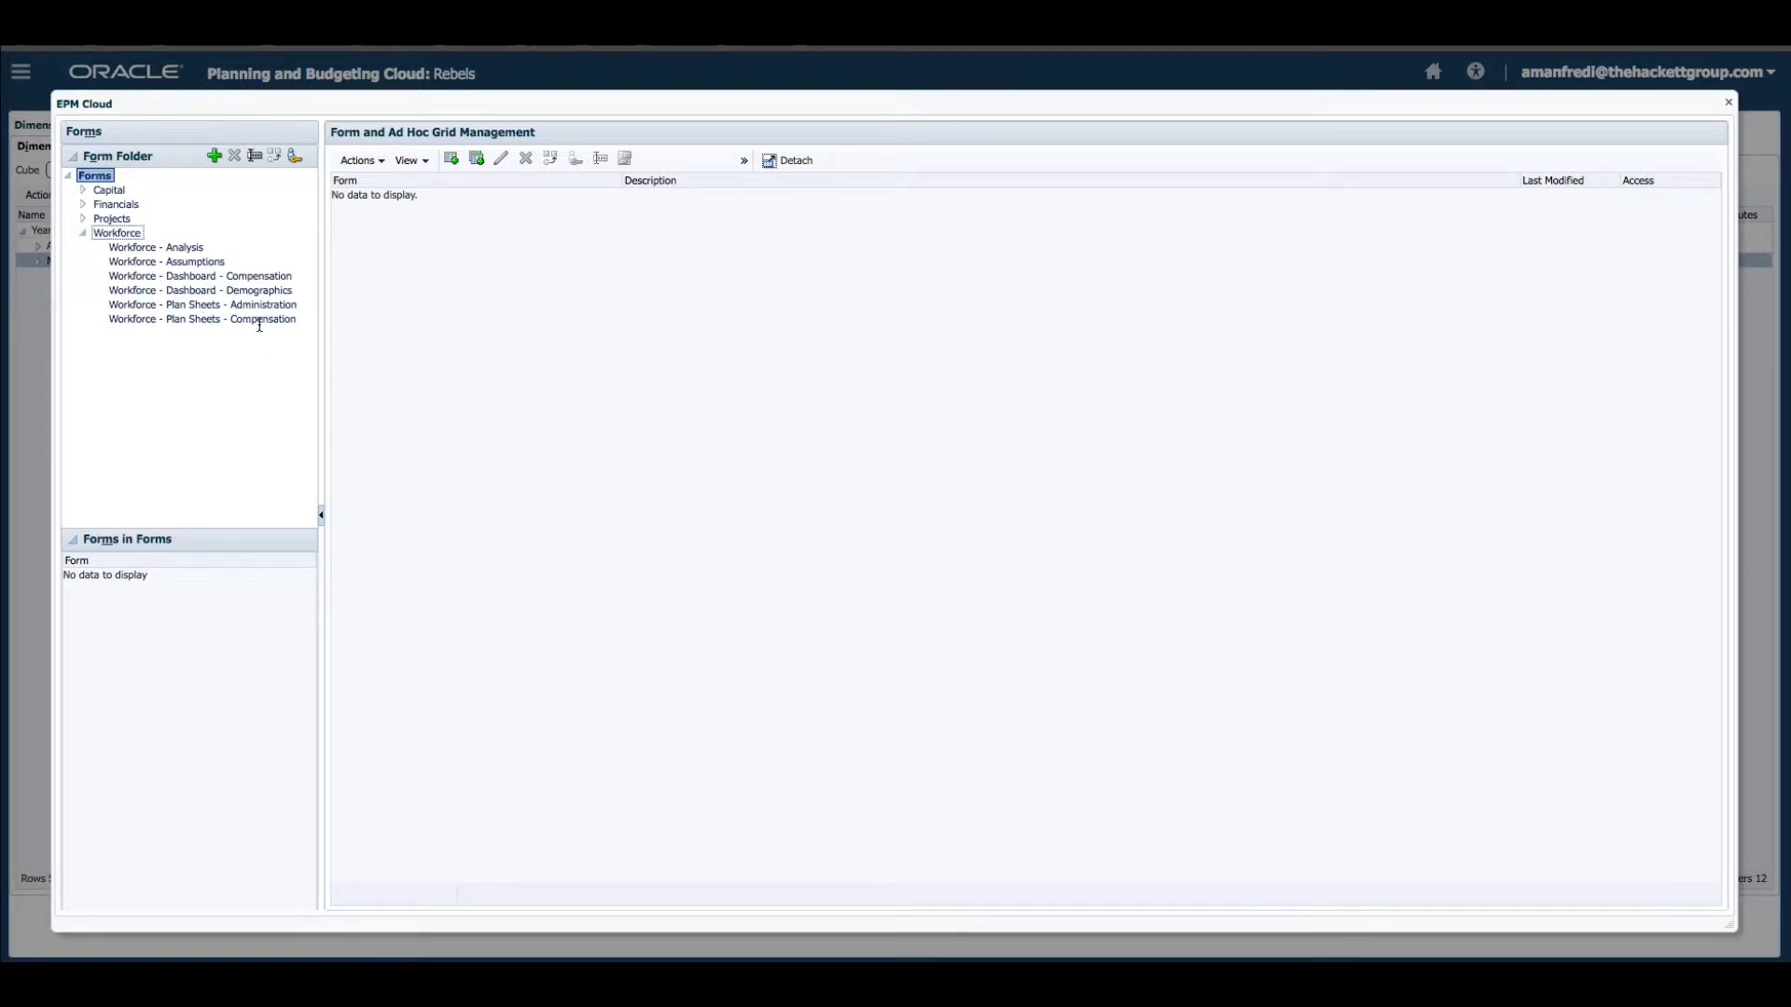
click(259, 320)
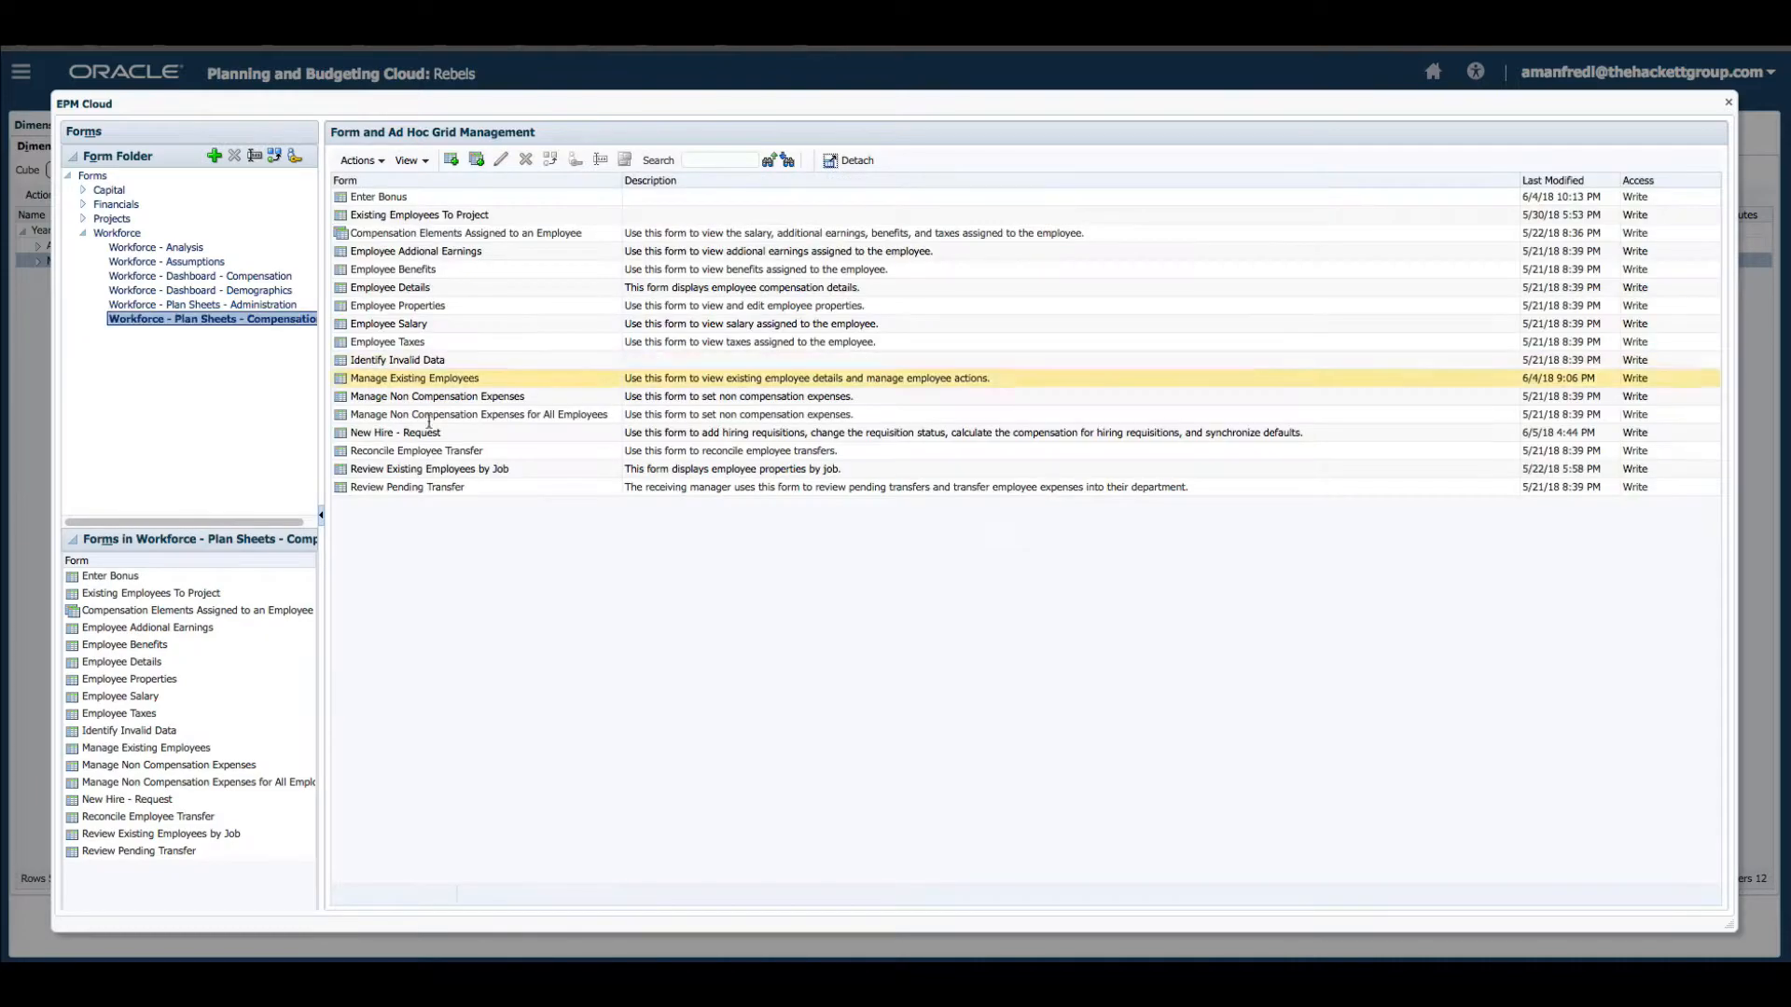
Open the New Hire - Request form for editing and inspect the No Year member's dimension properties.
click(419, 432)
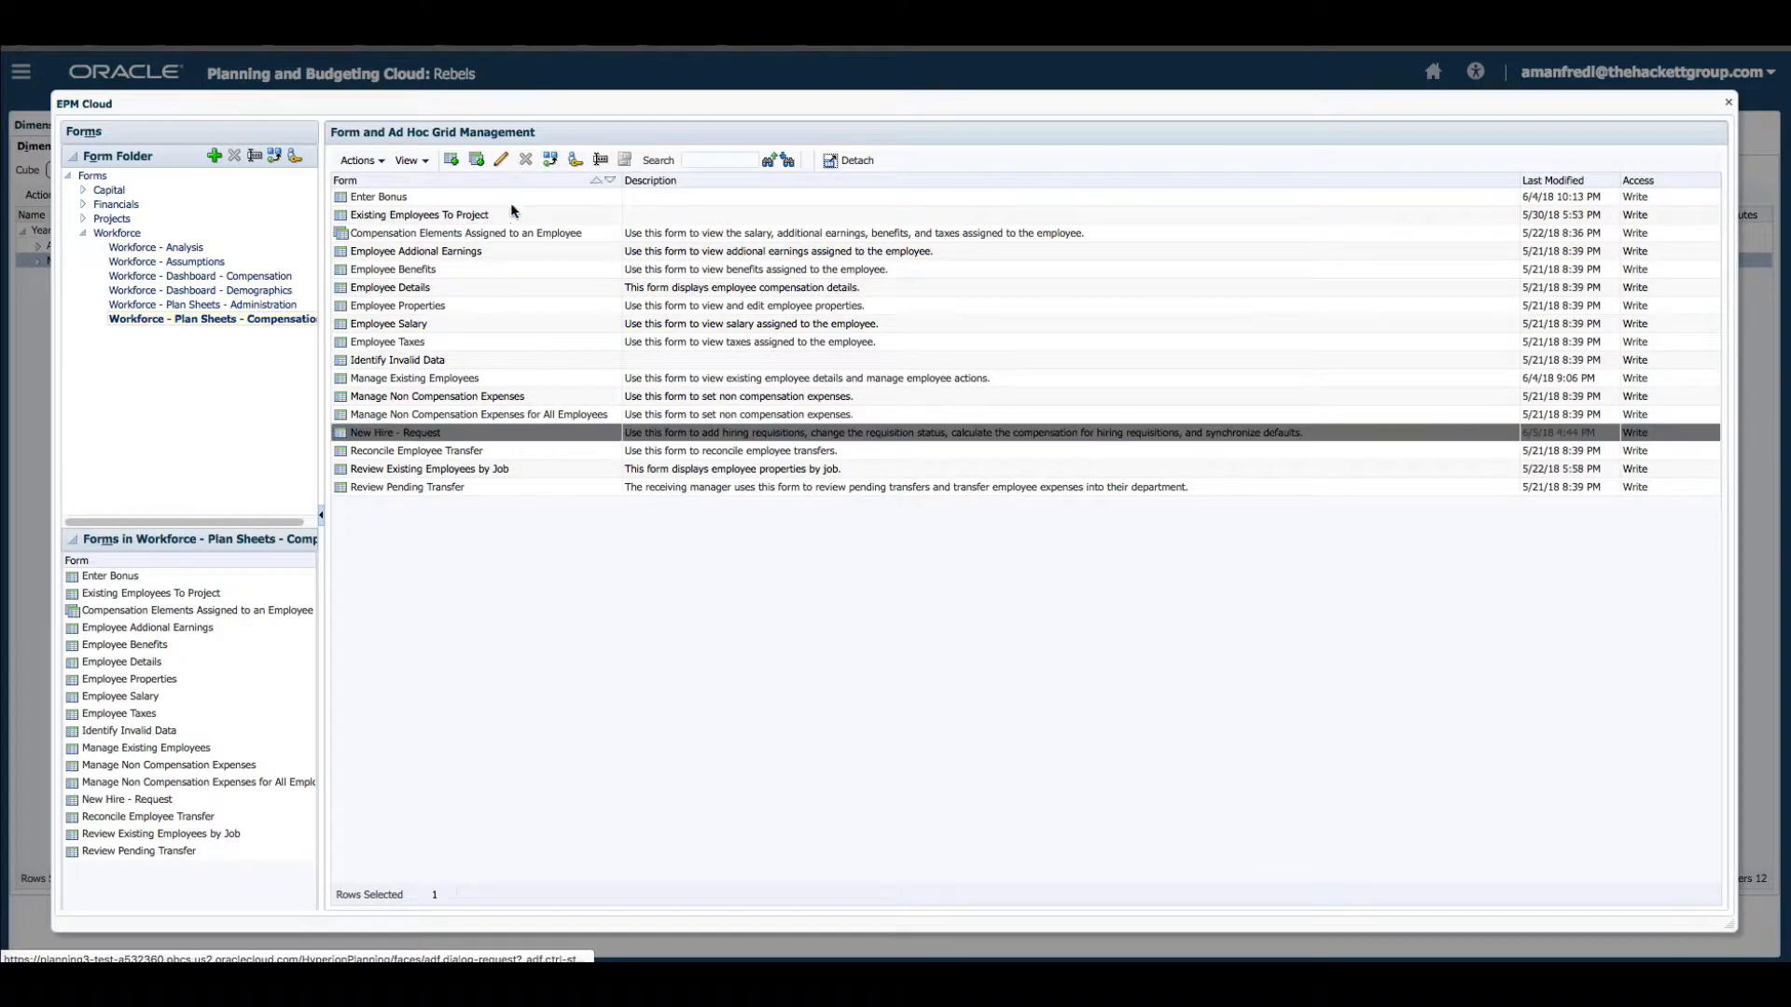
click(442, 189)
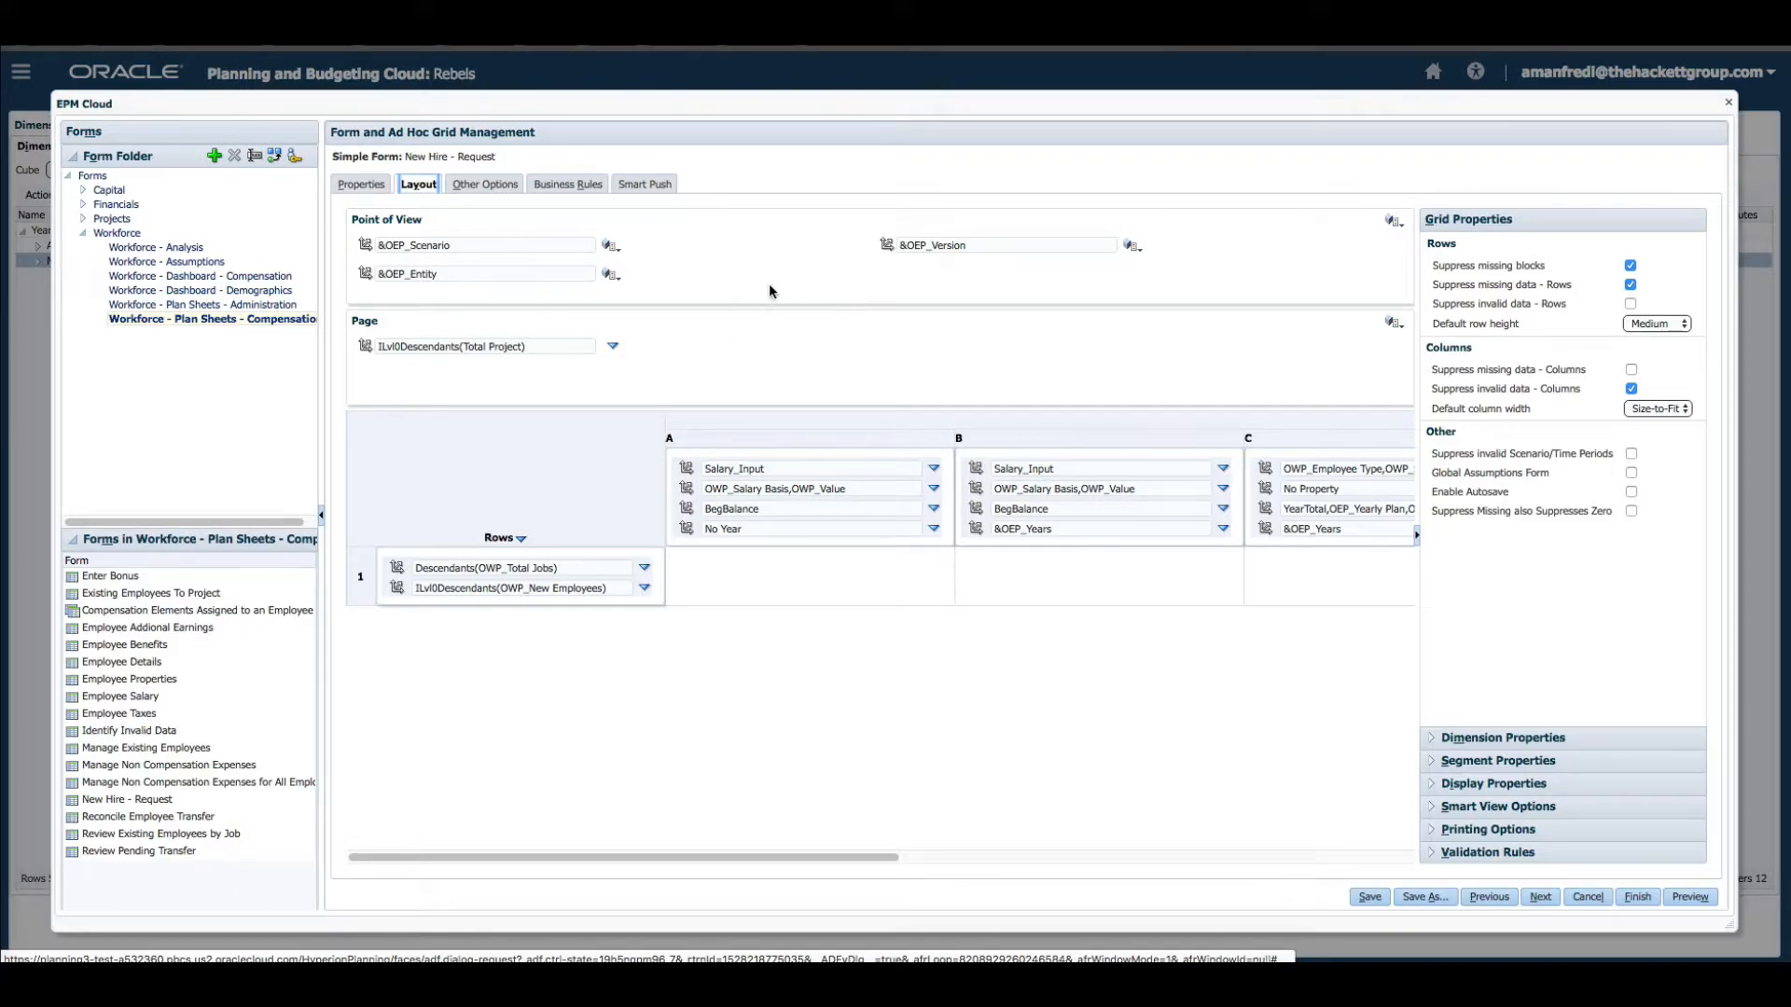
click(787, 528)
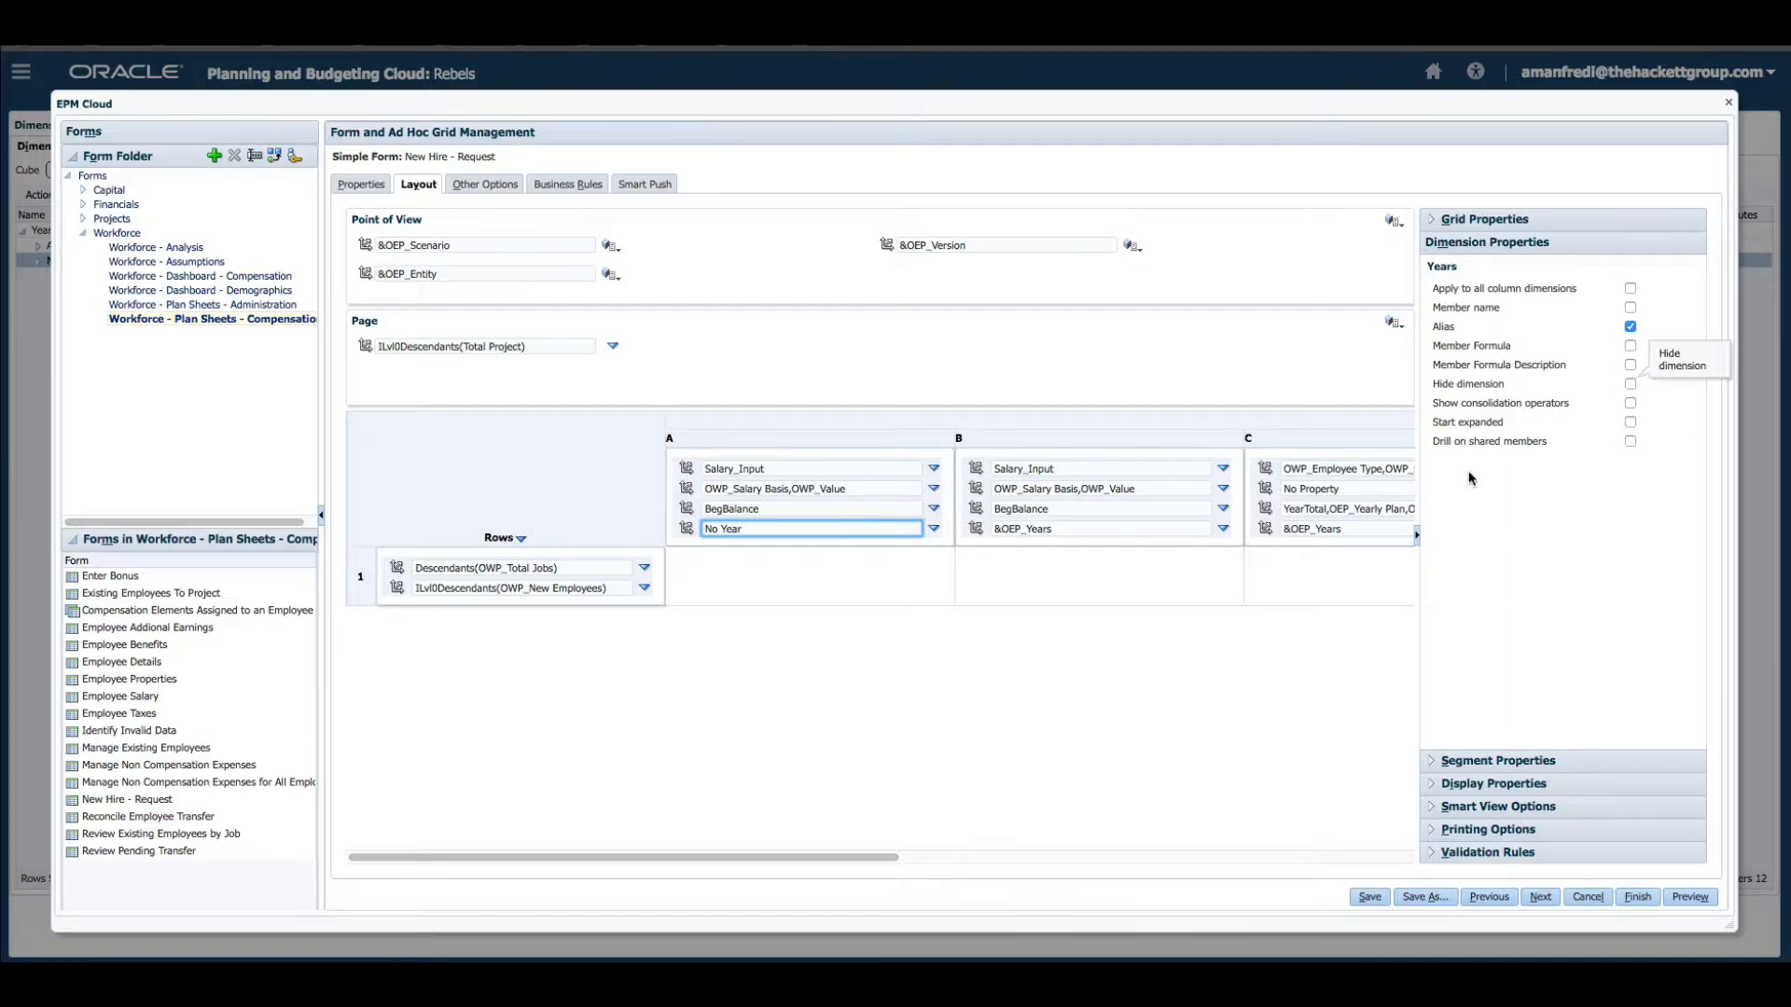
click(1063, 620)
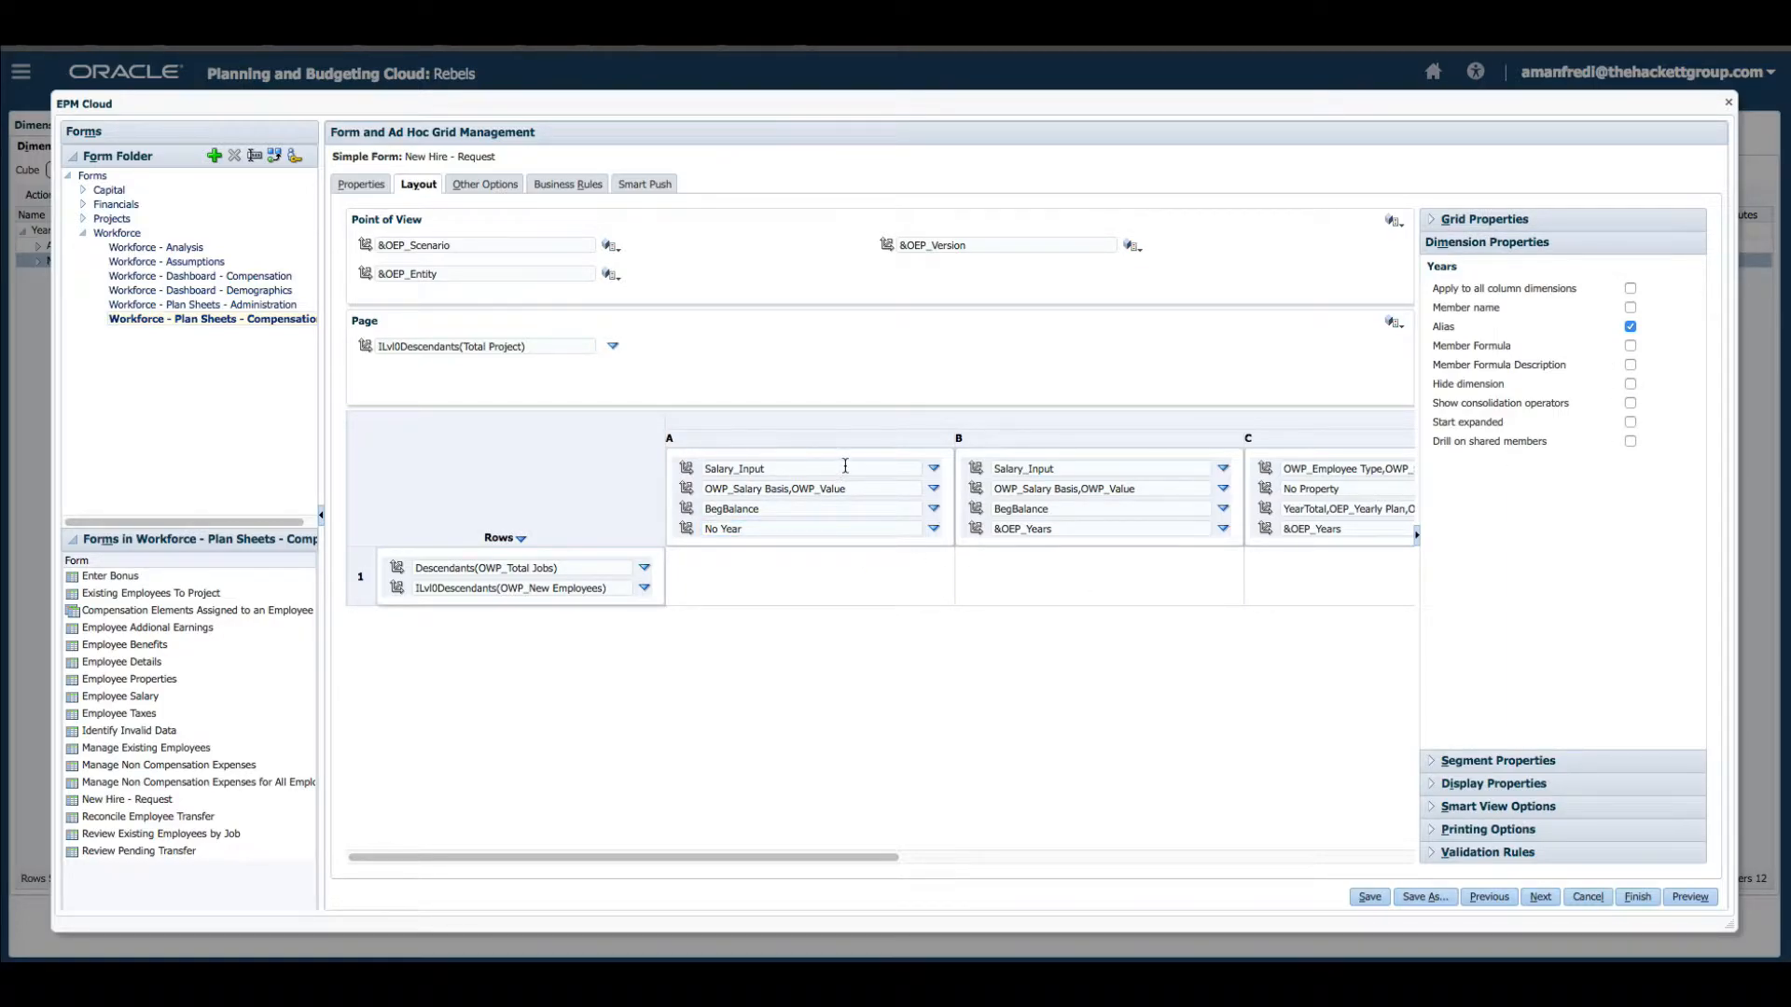
Inspect the dimension properties of each member in columns A and B of the form layout.
click(786, 469)
click(787, 490)
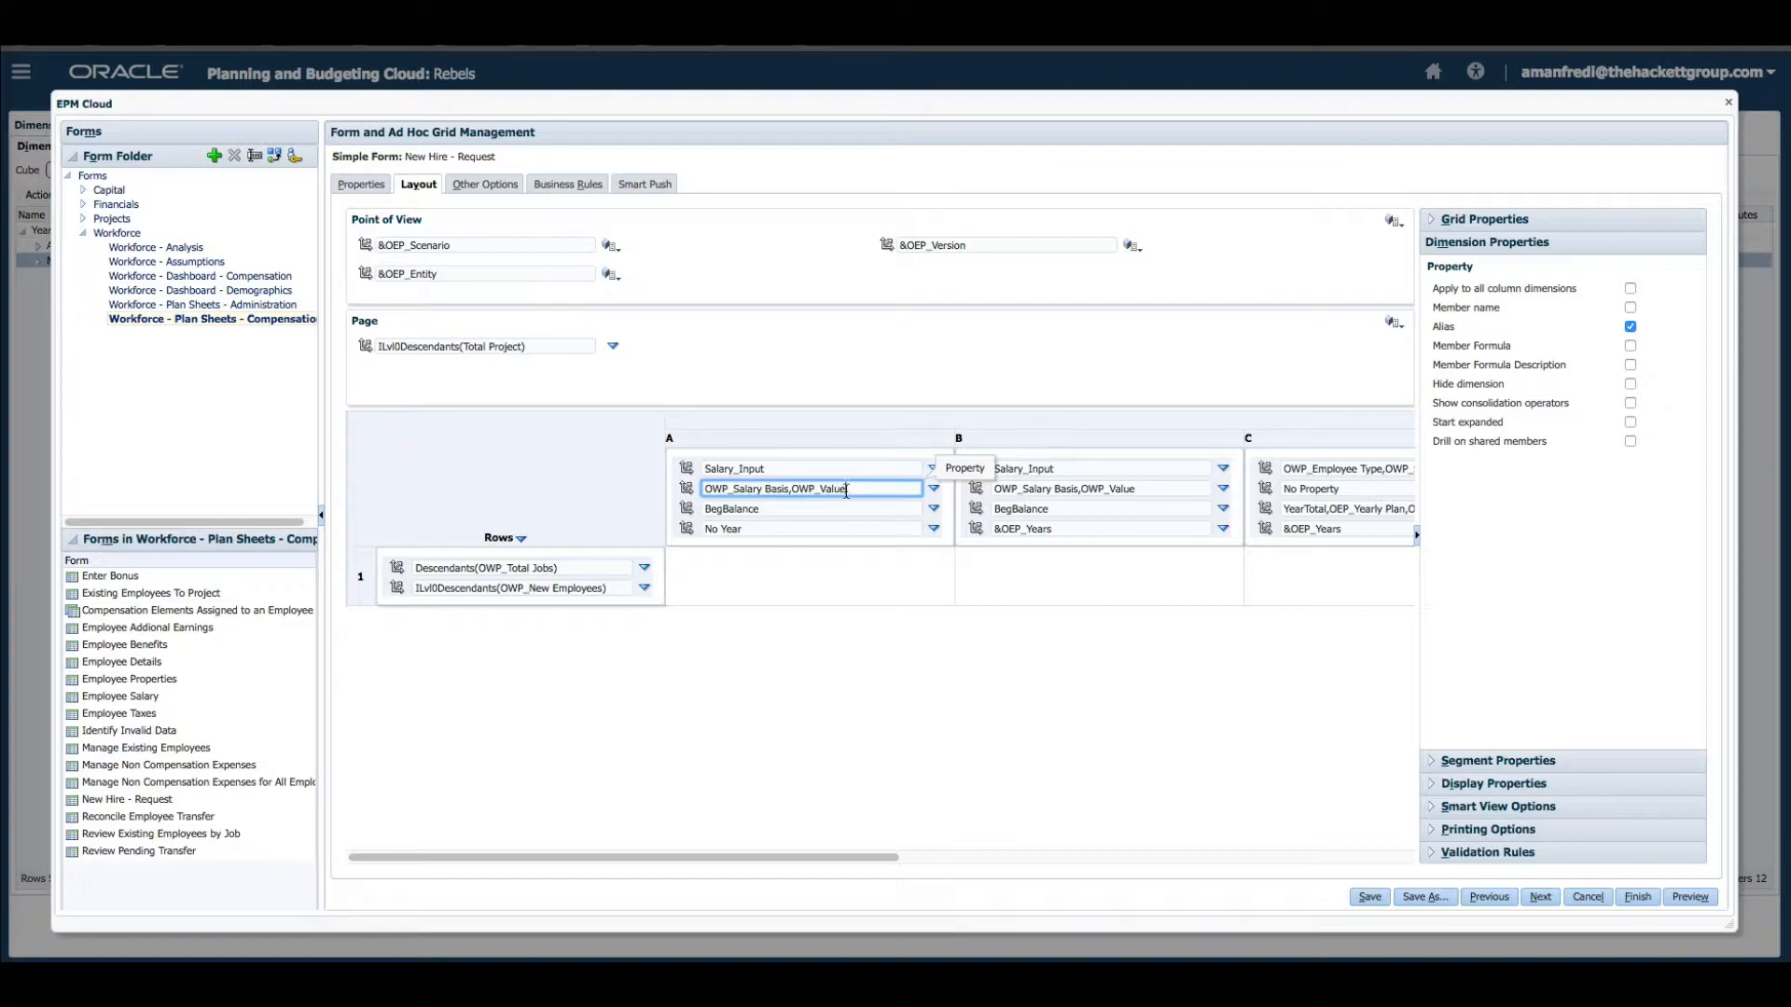
click(839, 529)
key(Up)
click(821, 529)
click(1122, 529)
click(1093, 469)
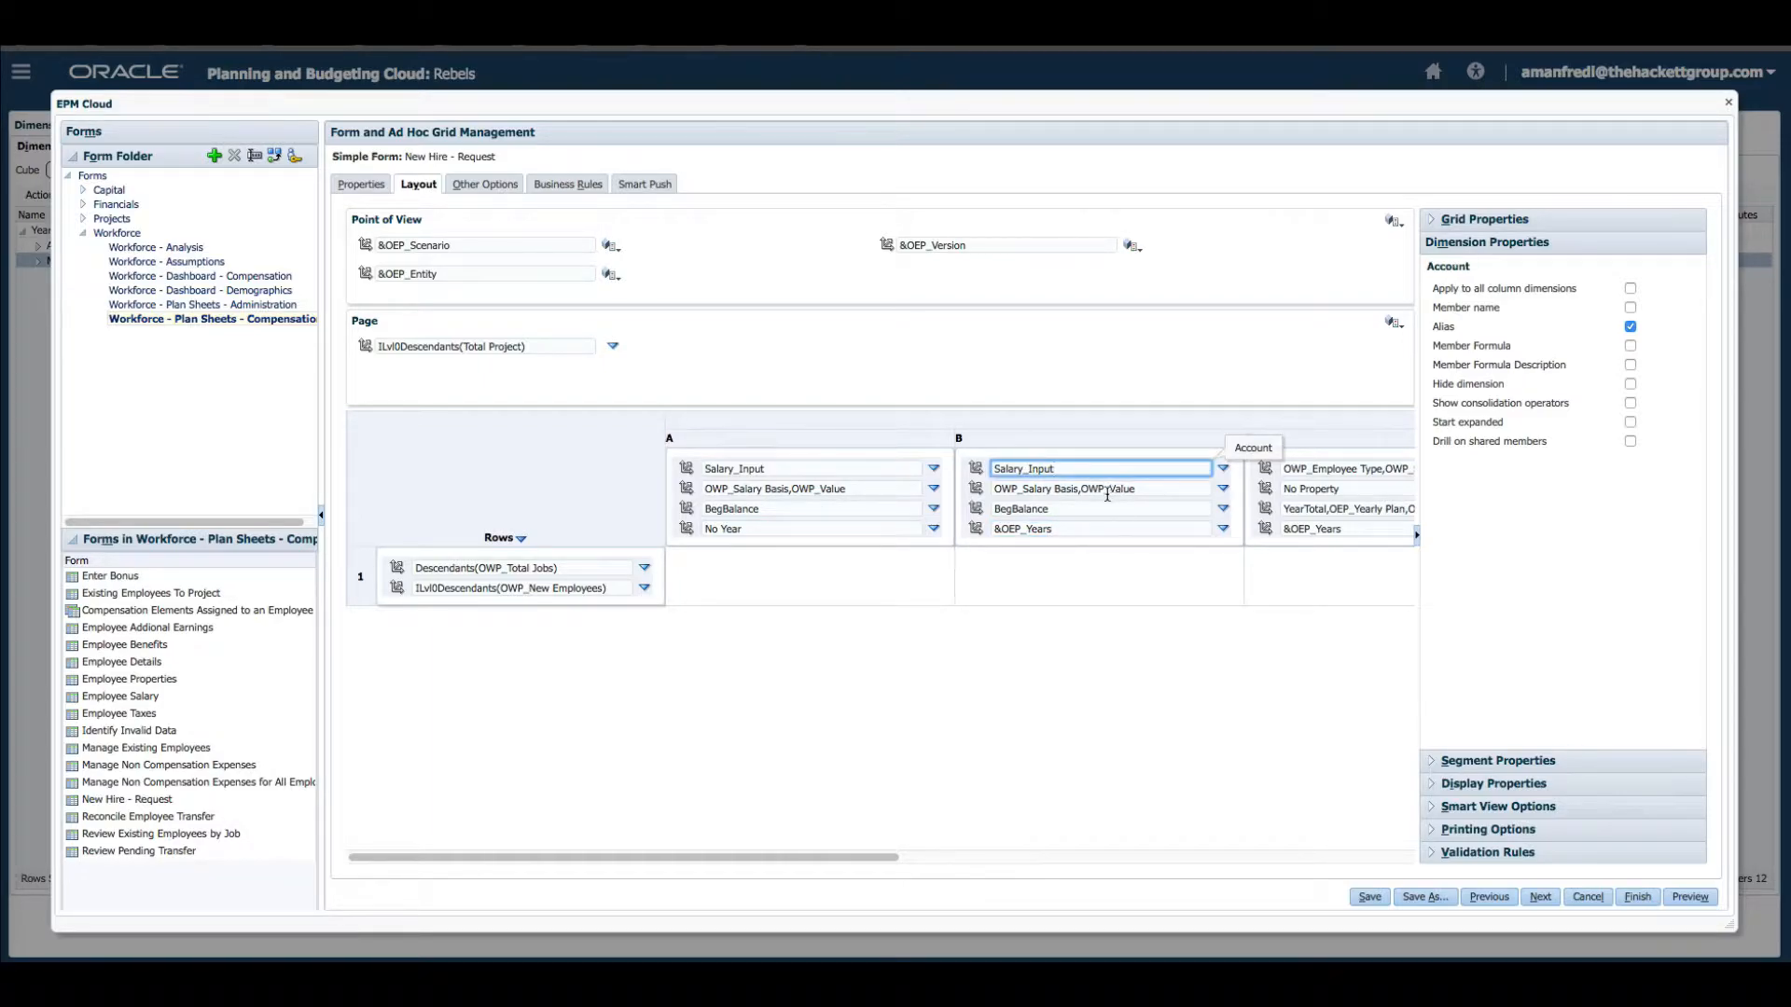
click(1106, 490)
click(1041, 511)
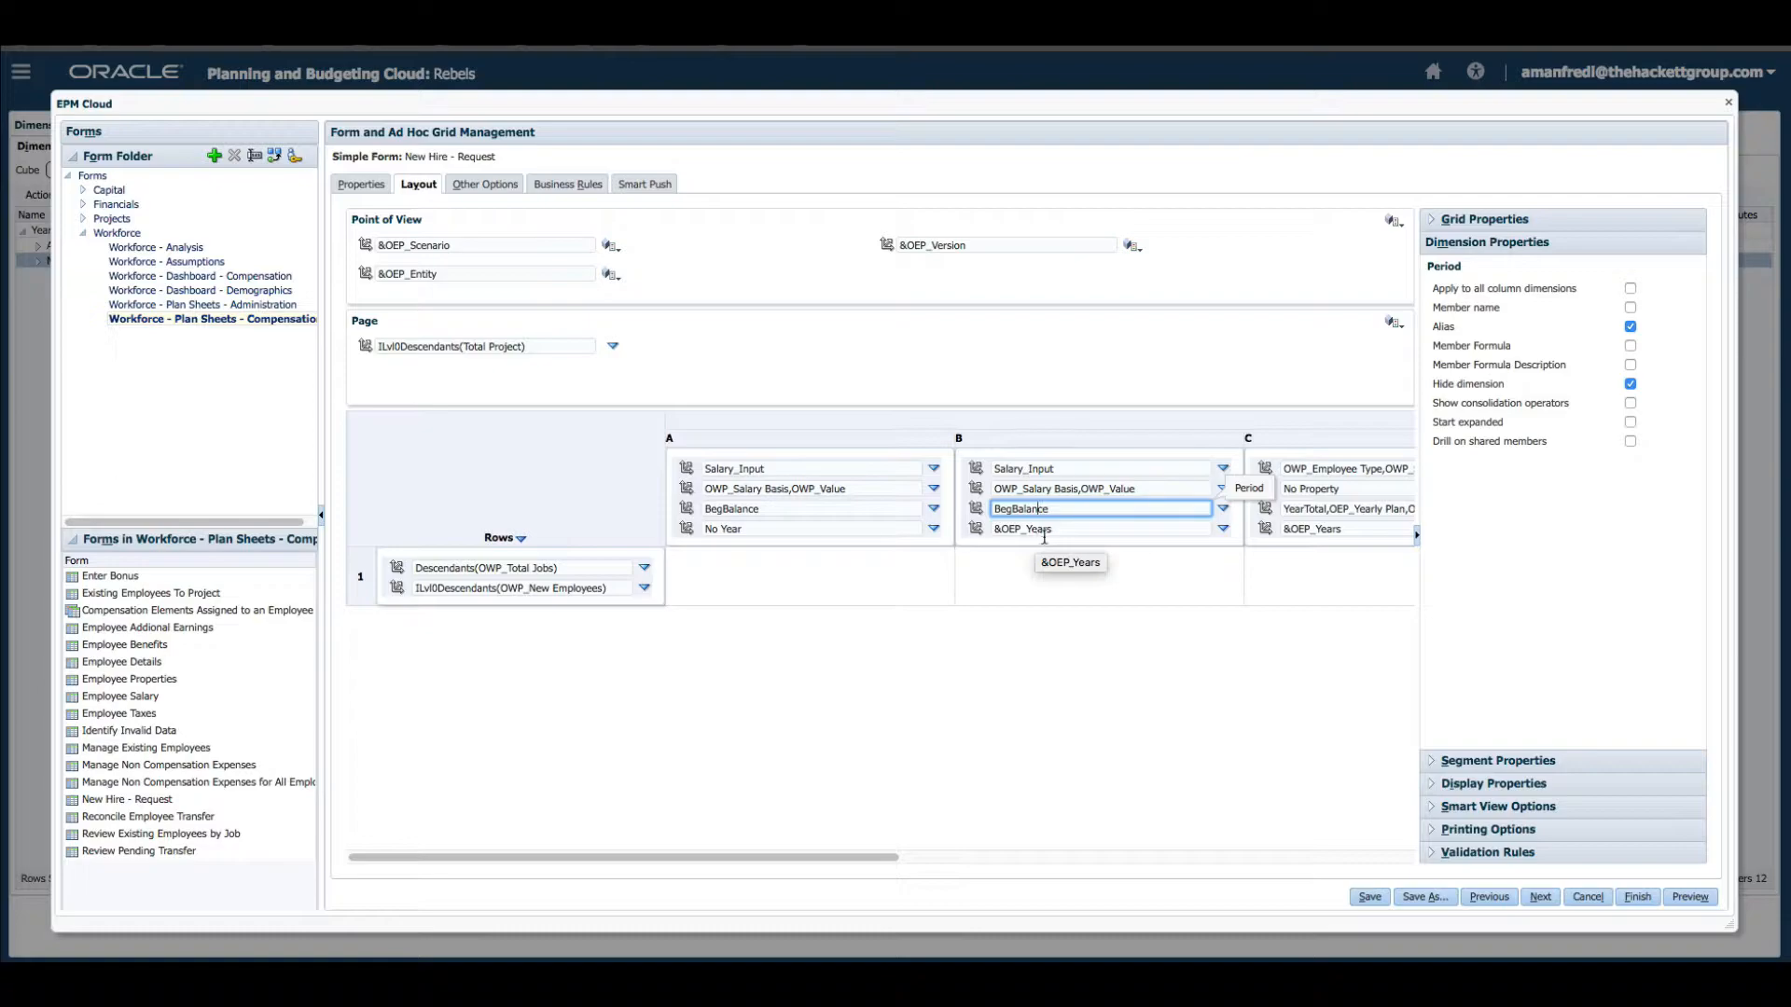
Expand the form's Display Properties, then preview the form and close the preview.
click(1433, 802)
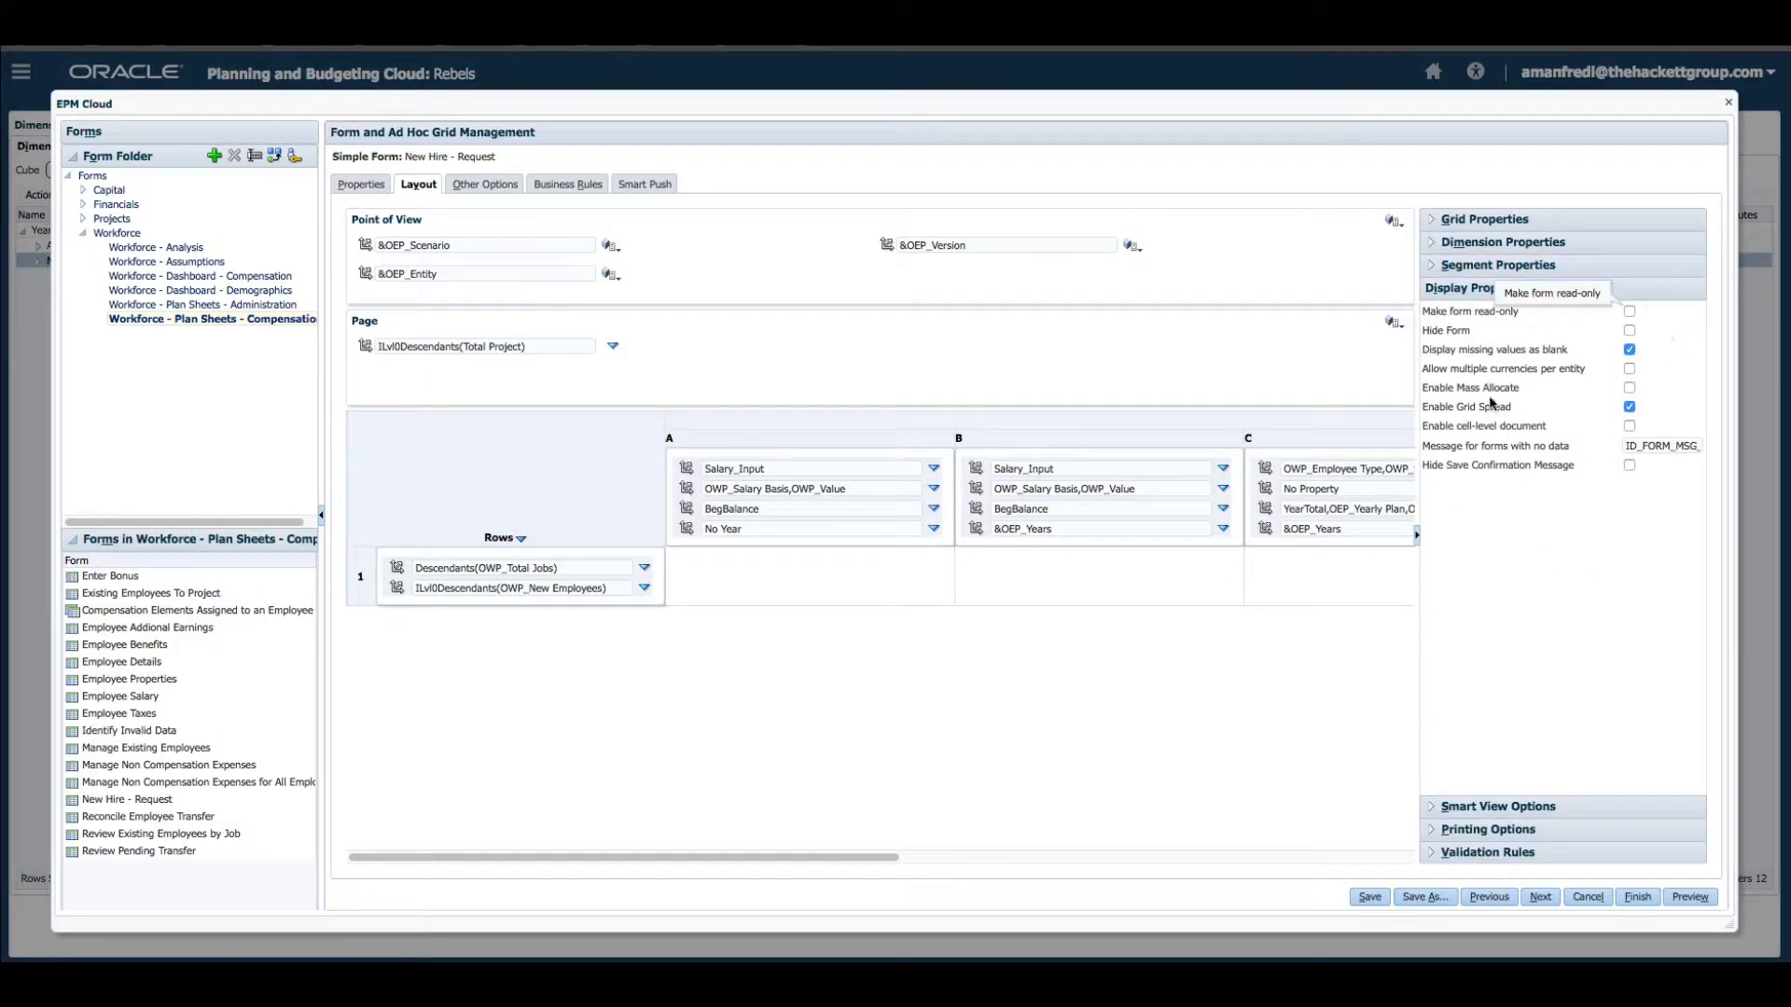
click(1696, 902)
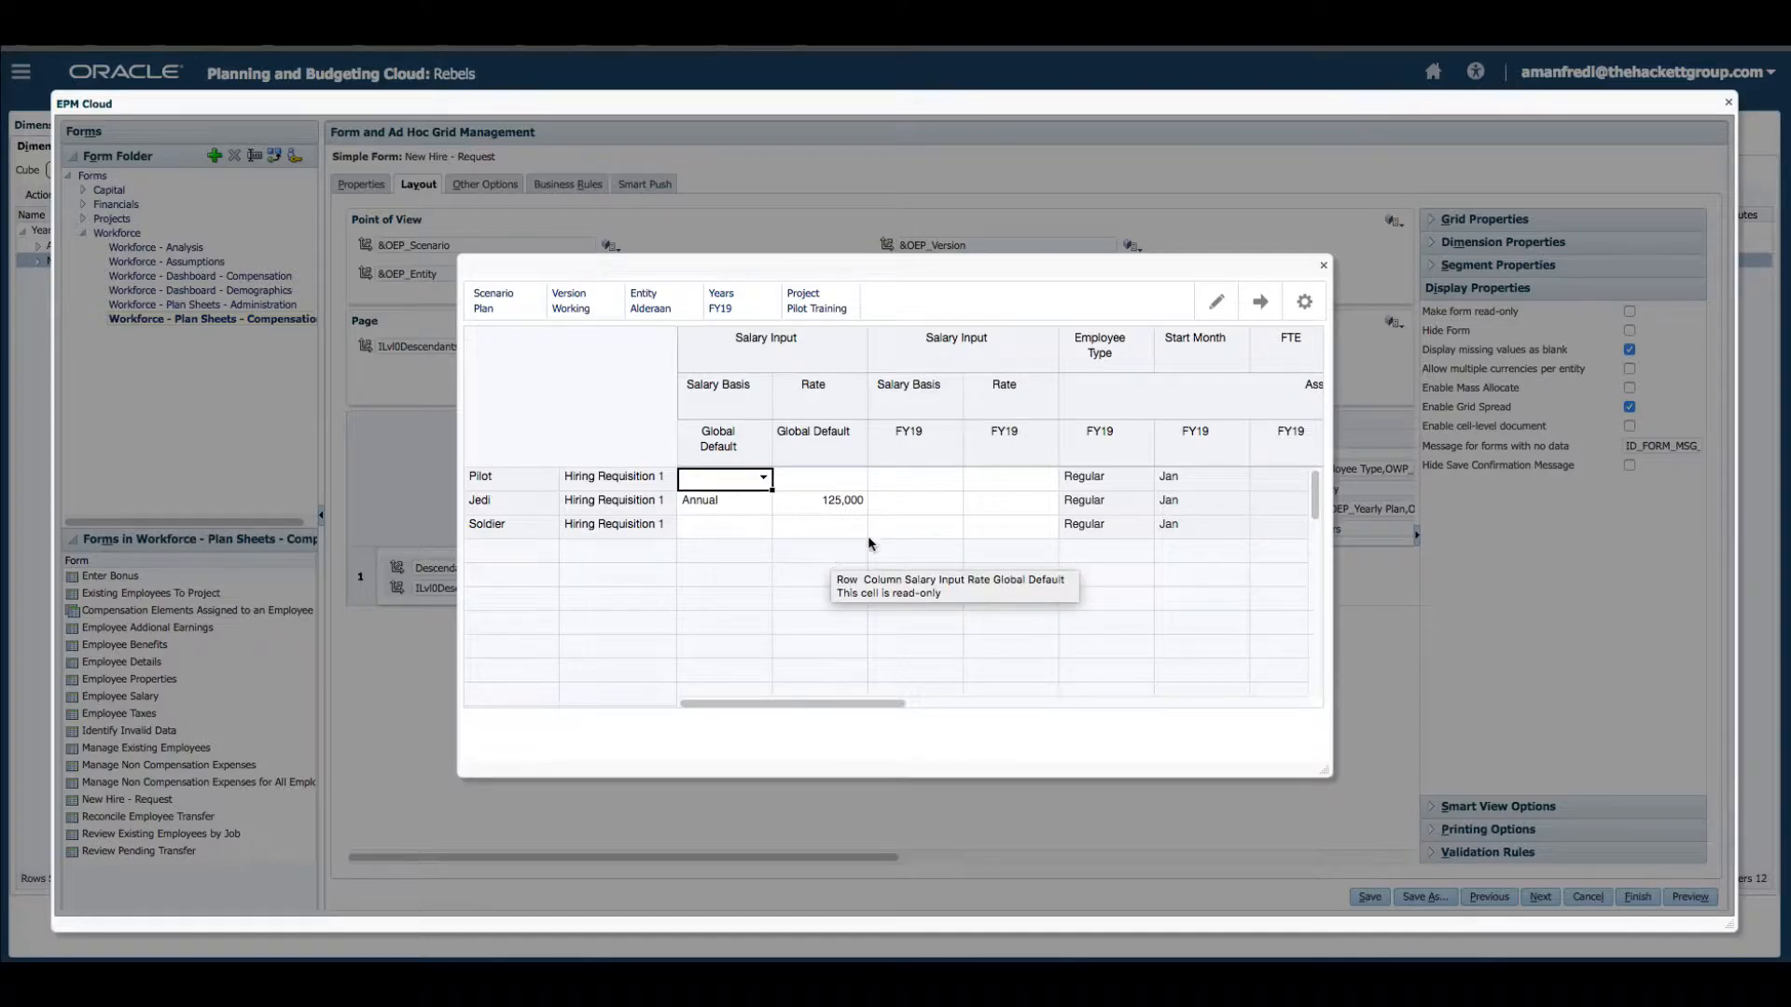
click(1322, 265)
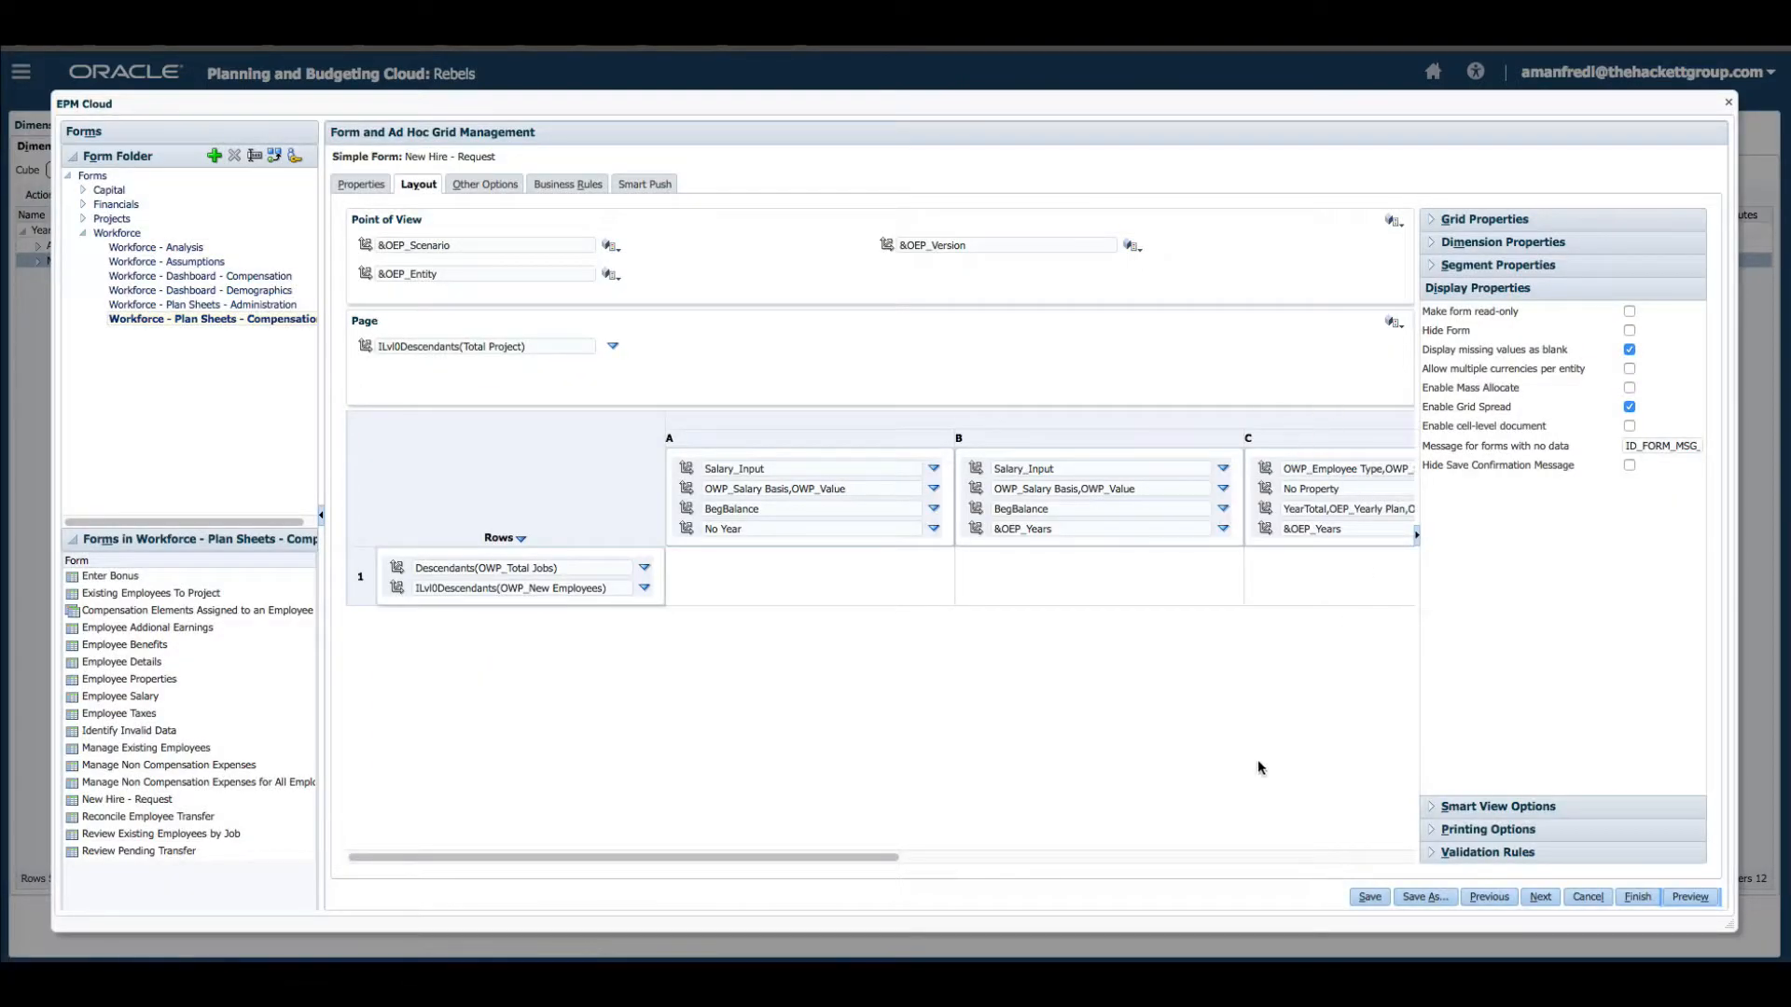
Close the form manager and return to the home page.
click(1729, 103)
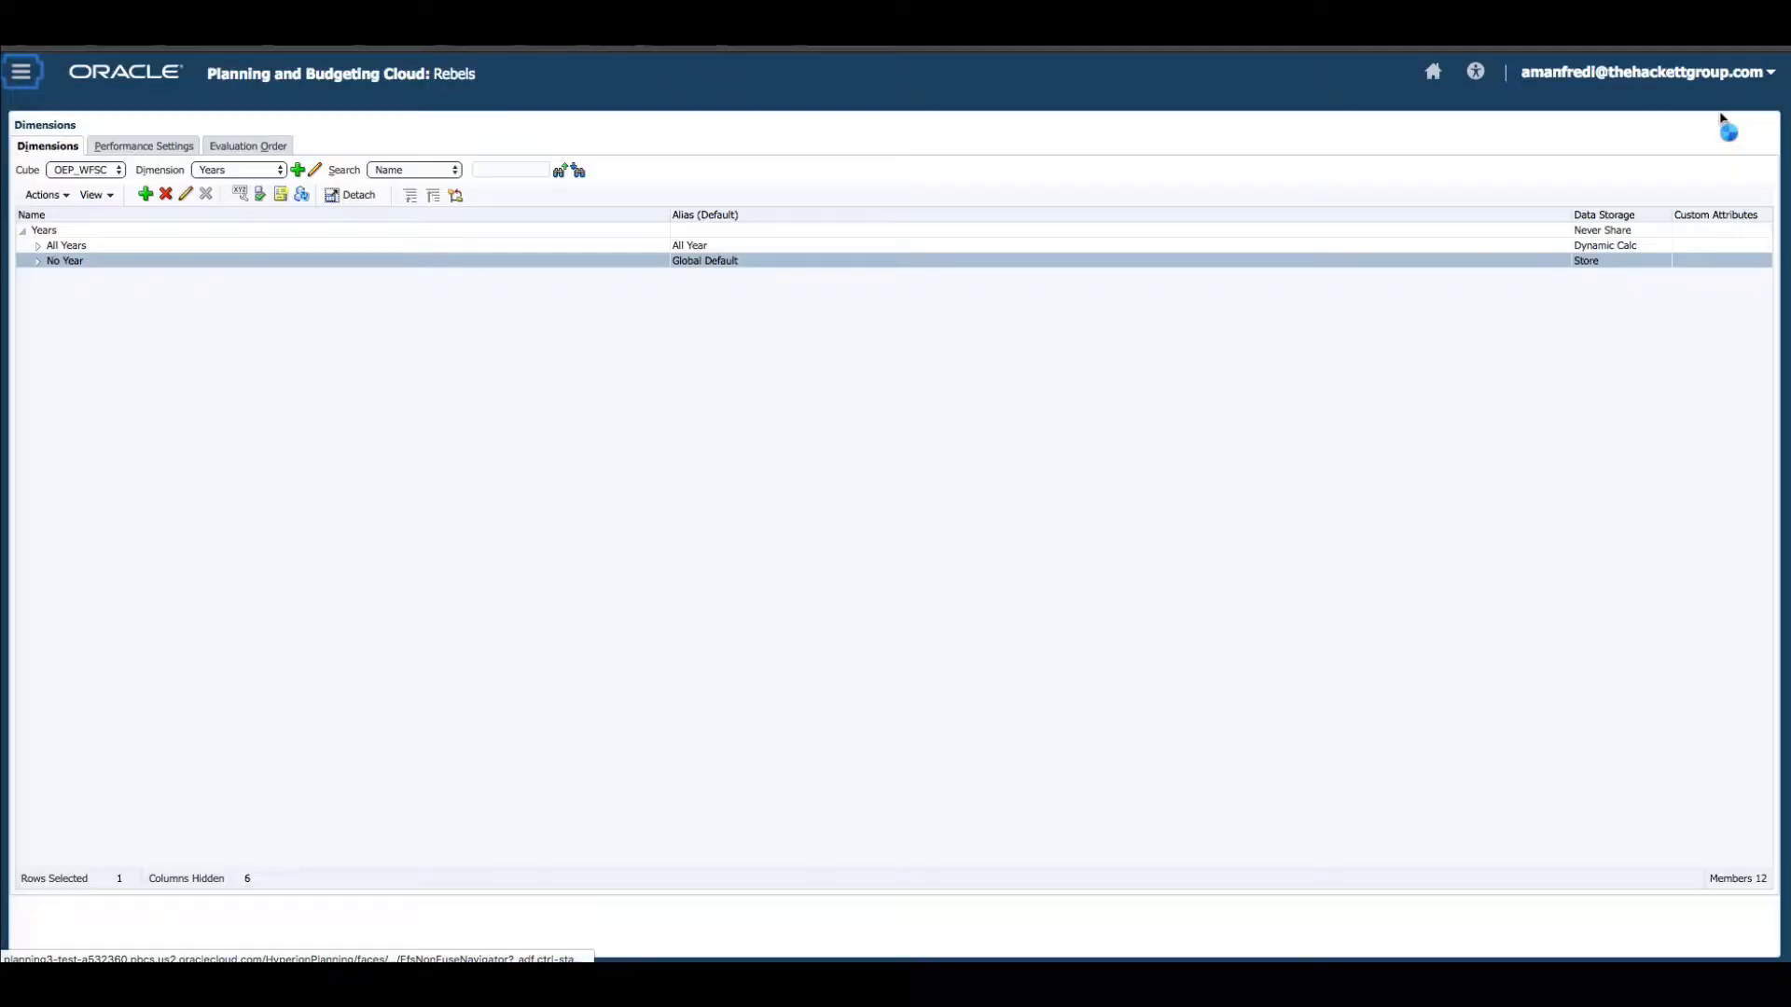
click(1433, 72)
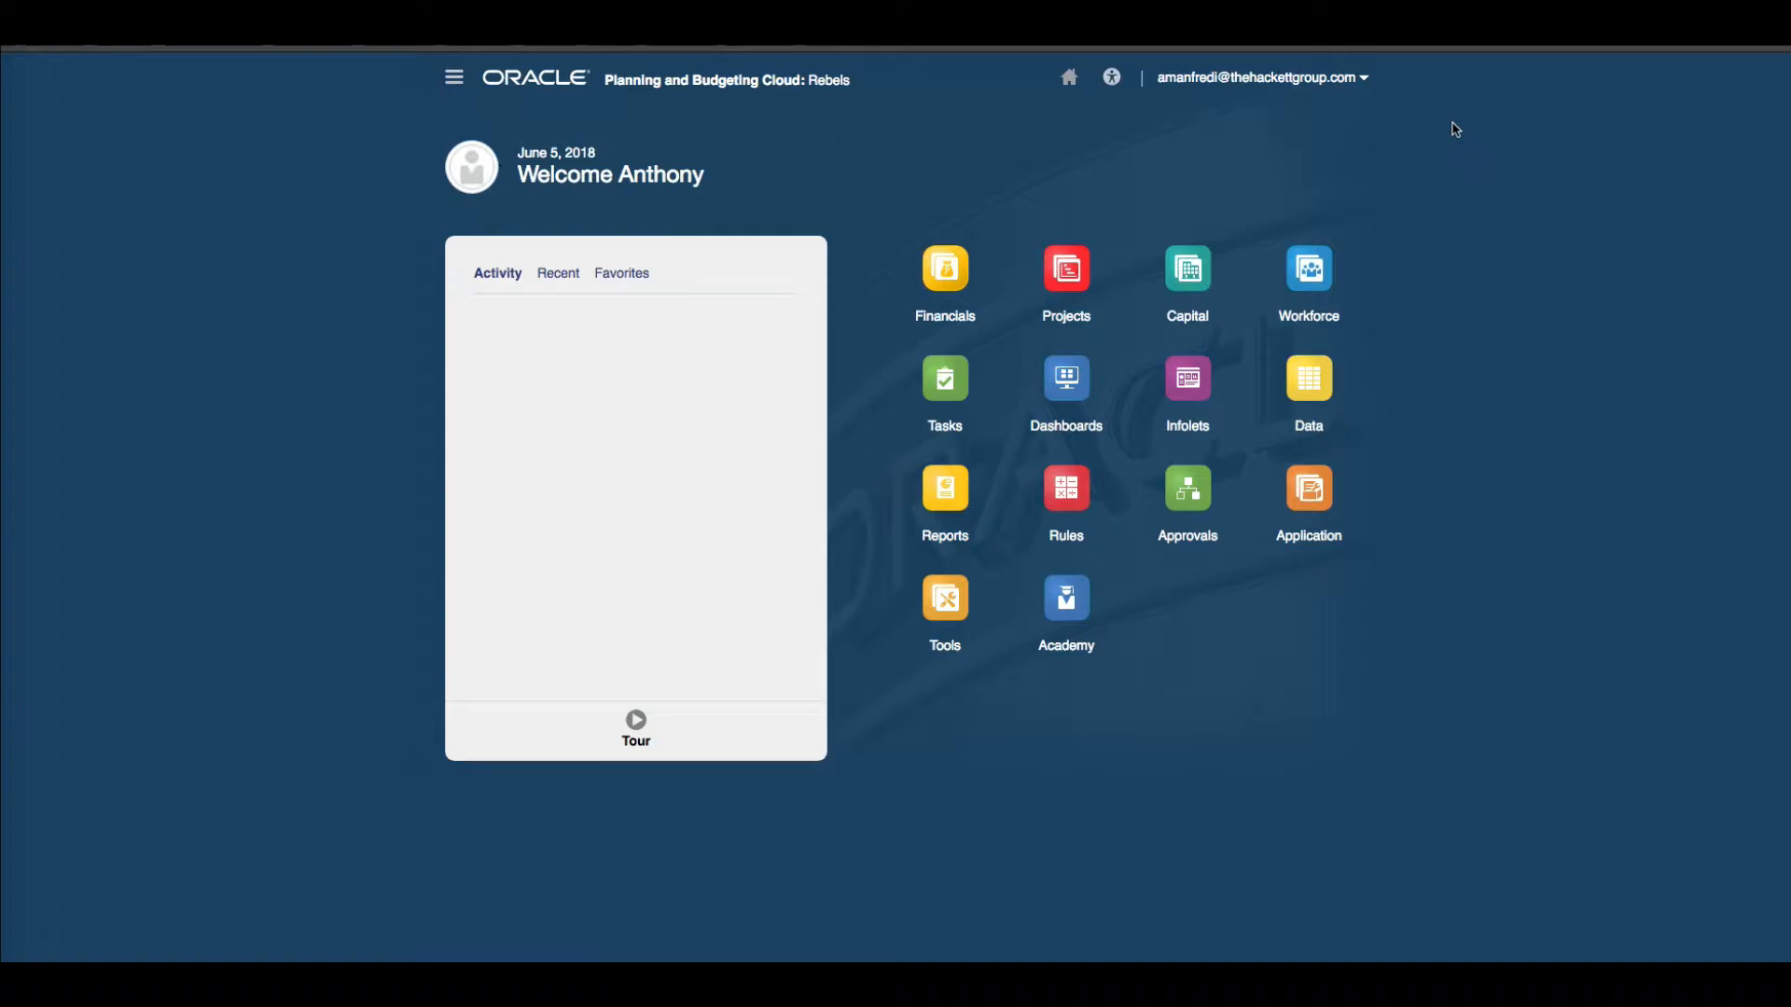
Open Dimensions, expand the OWP_Workforce Planning - Accounts hierarchy down to OWP_Total Salary, and view its member formula.
click(455, 82)
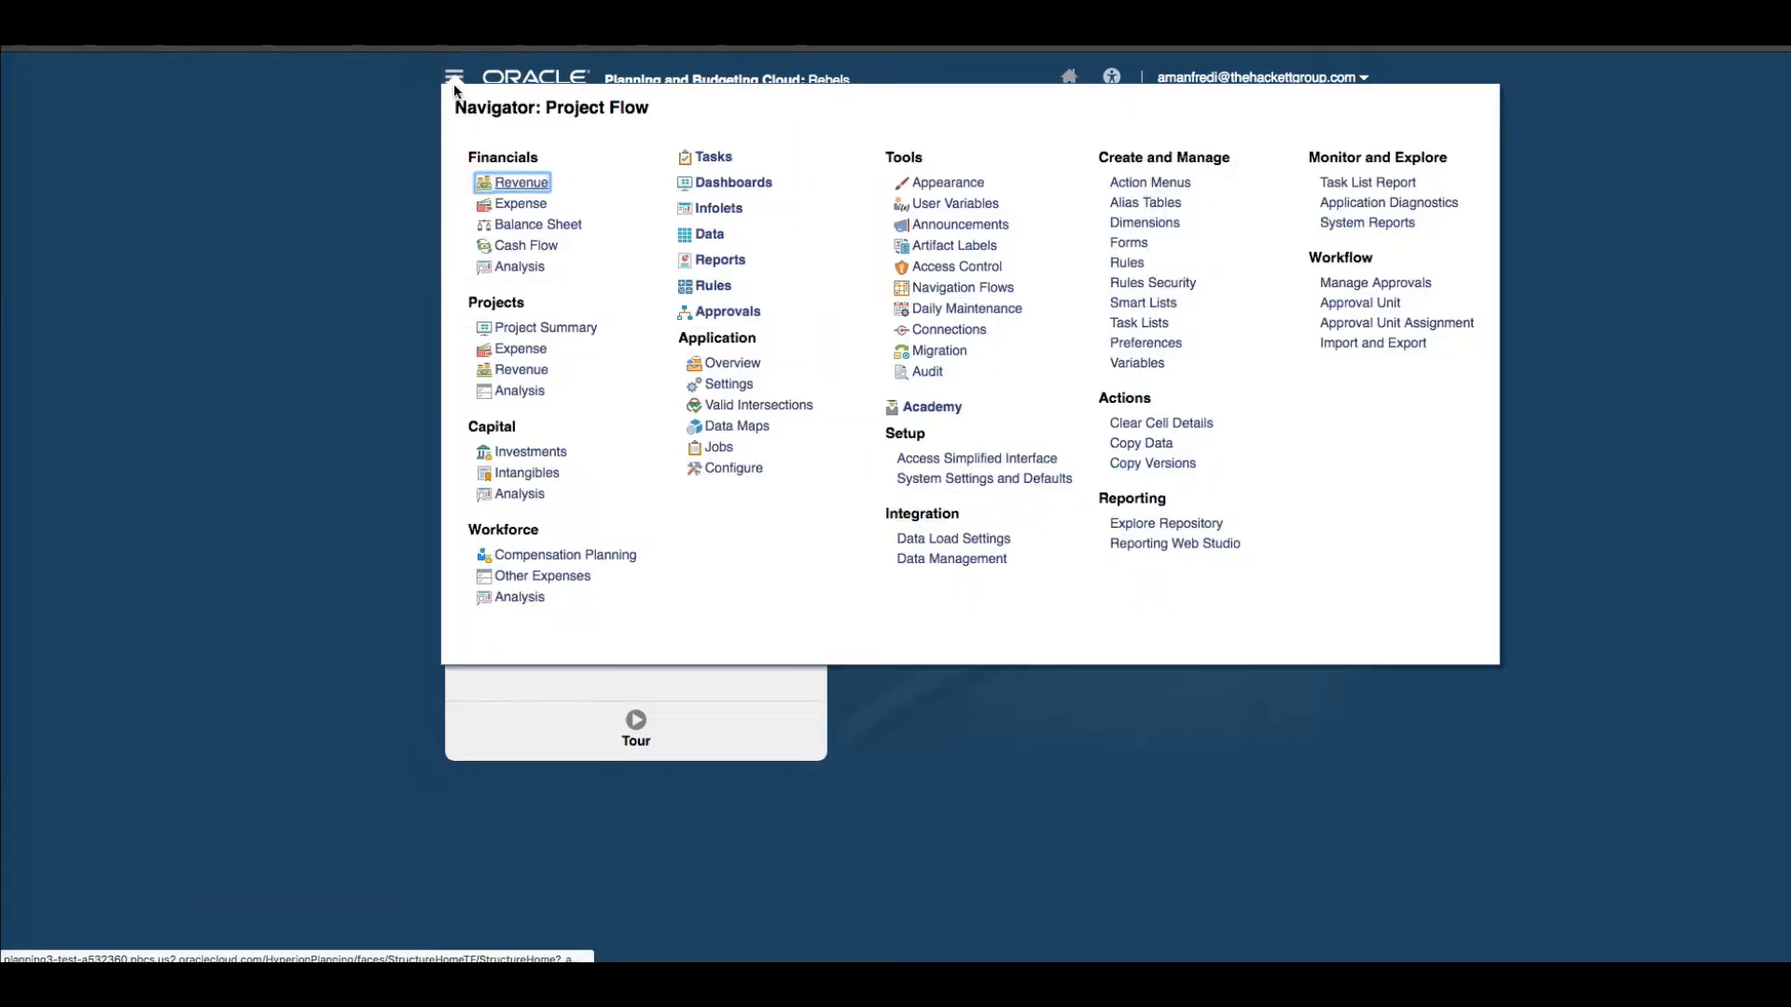
click(1149, 231)
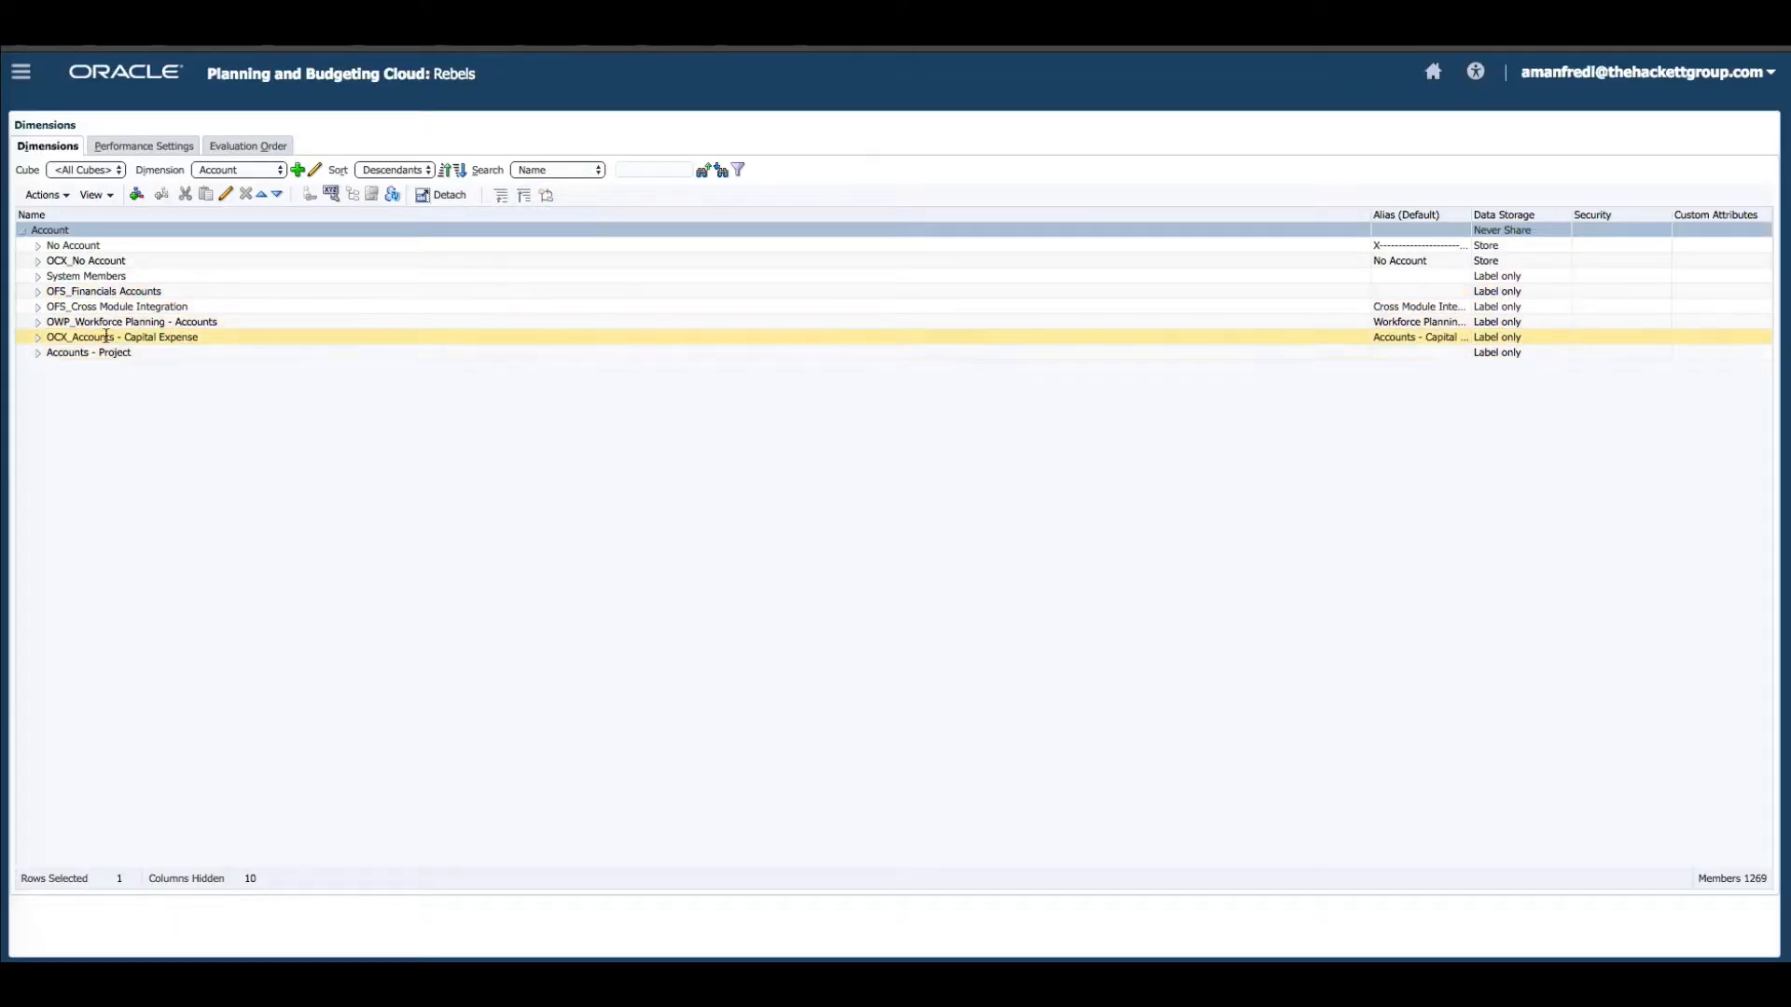
click(39, 323)
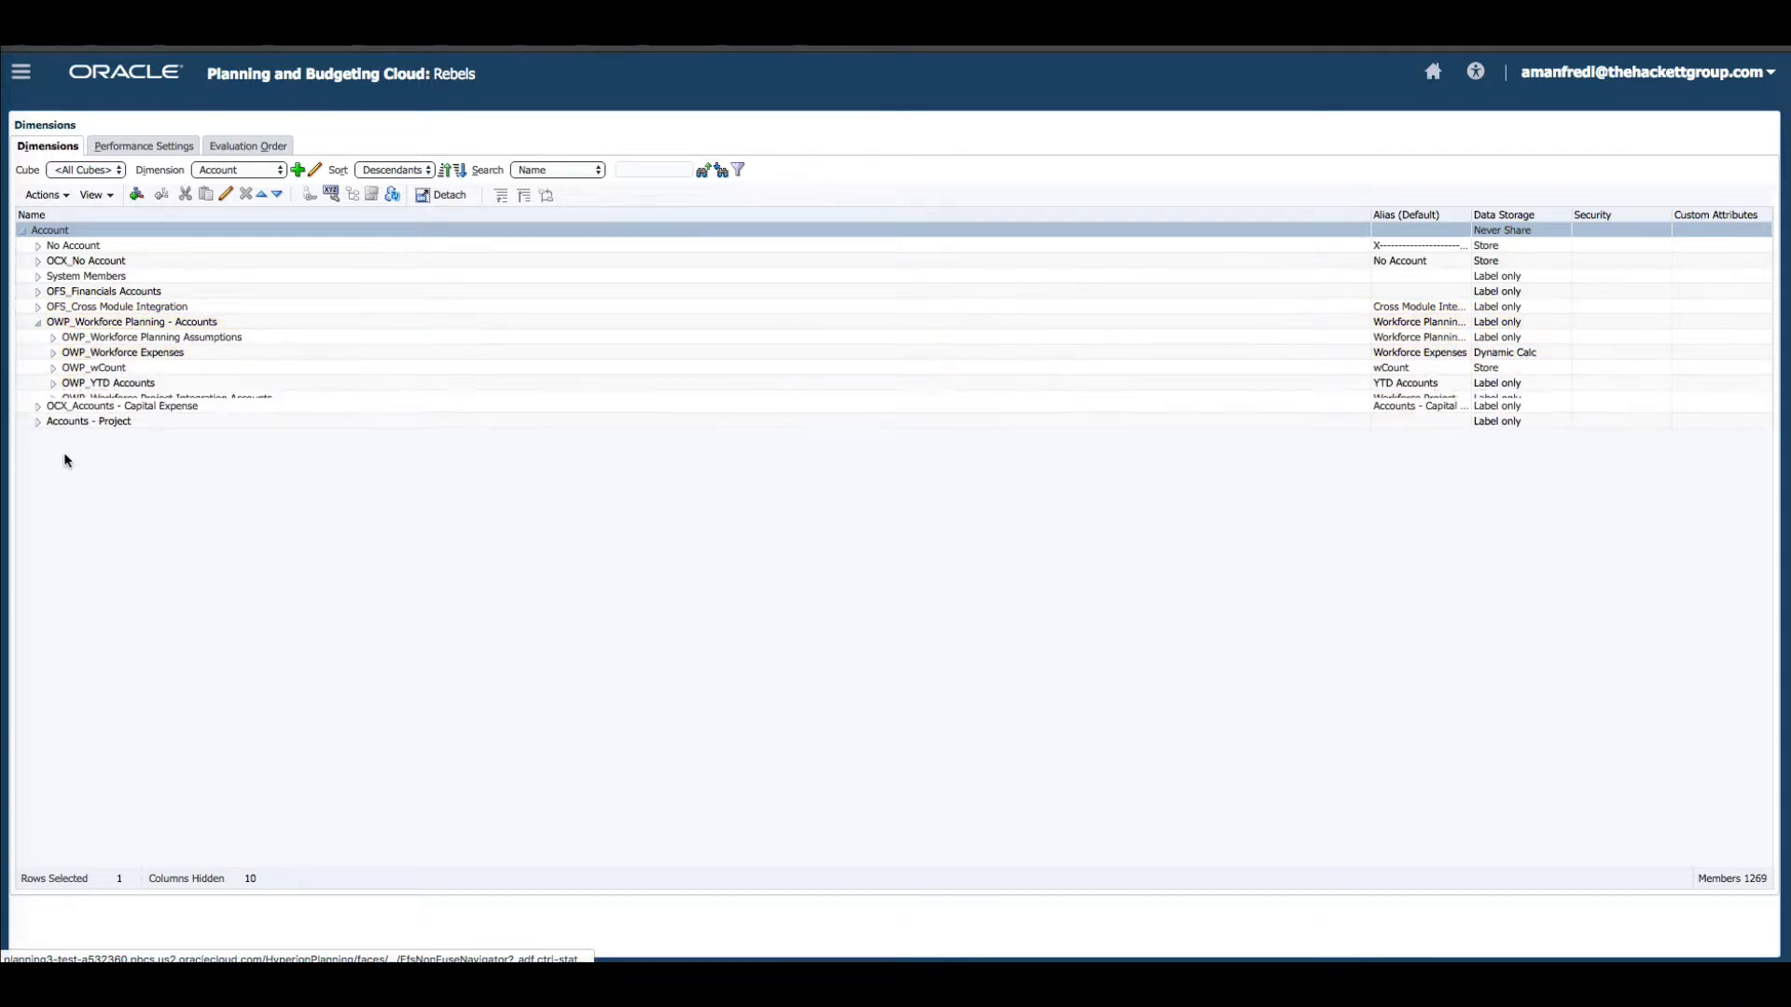
click(58, 354)
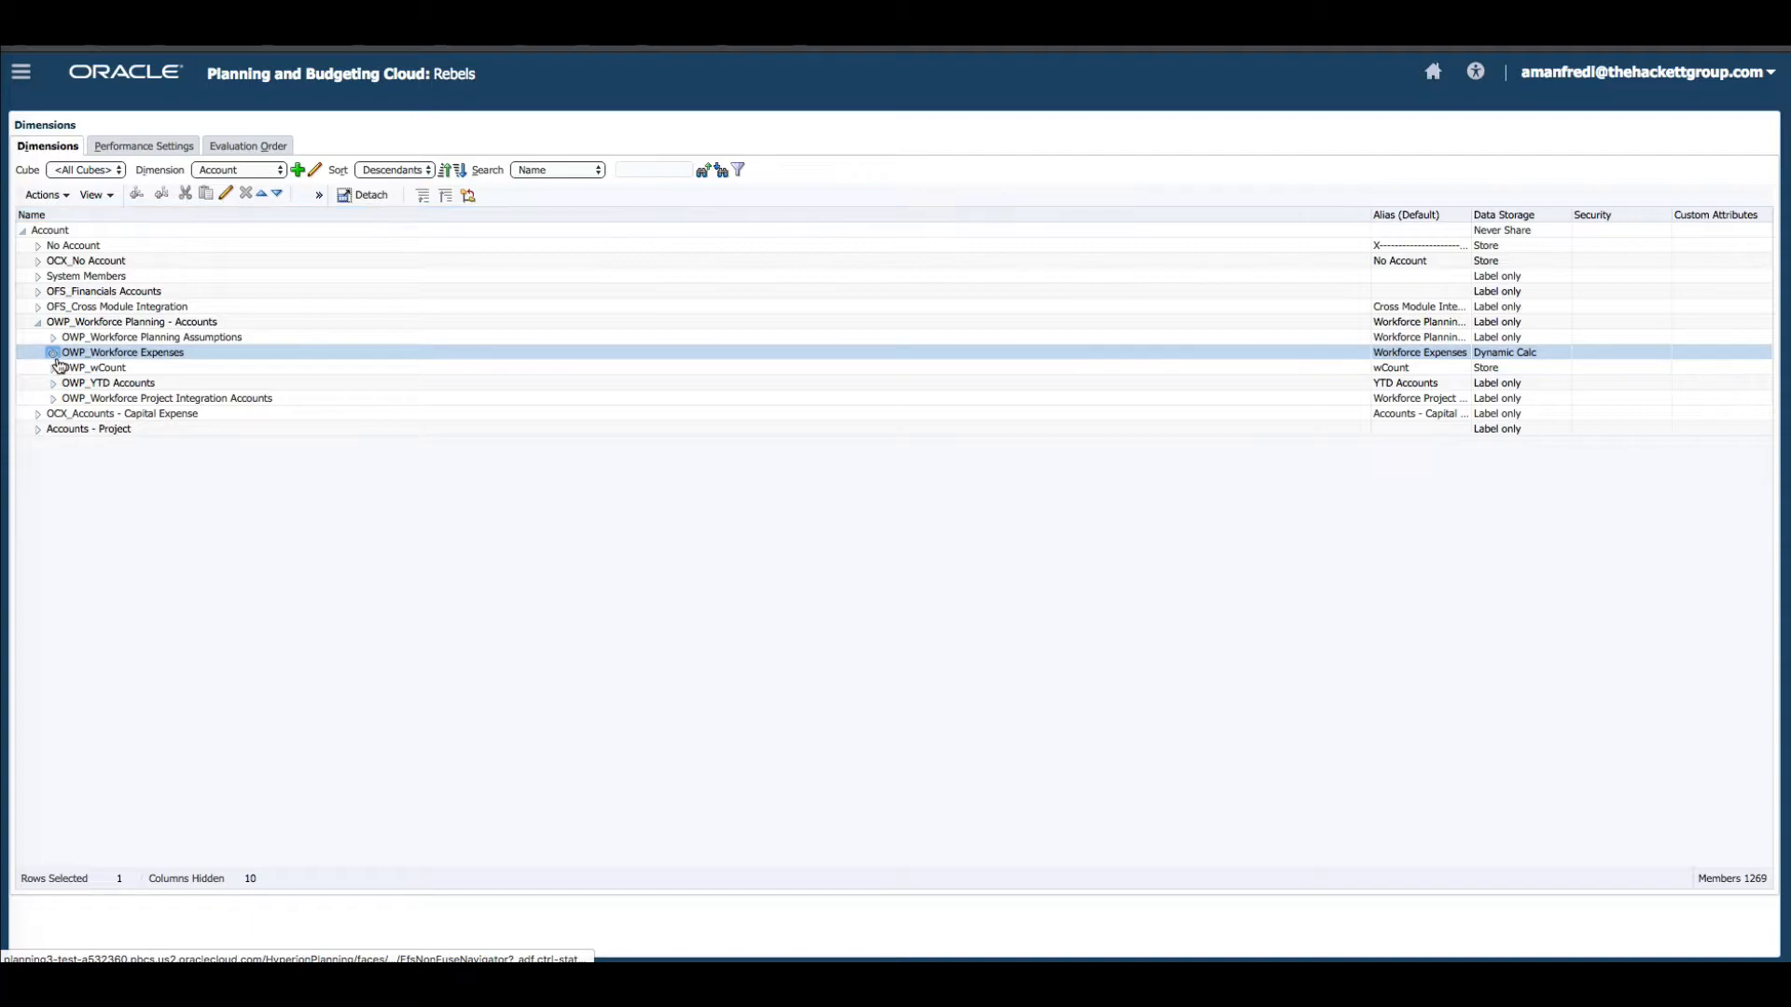
click(53, 353)
click(69, 369)
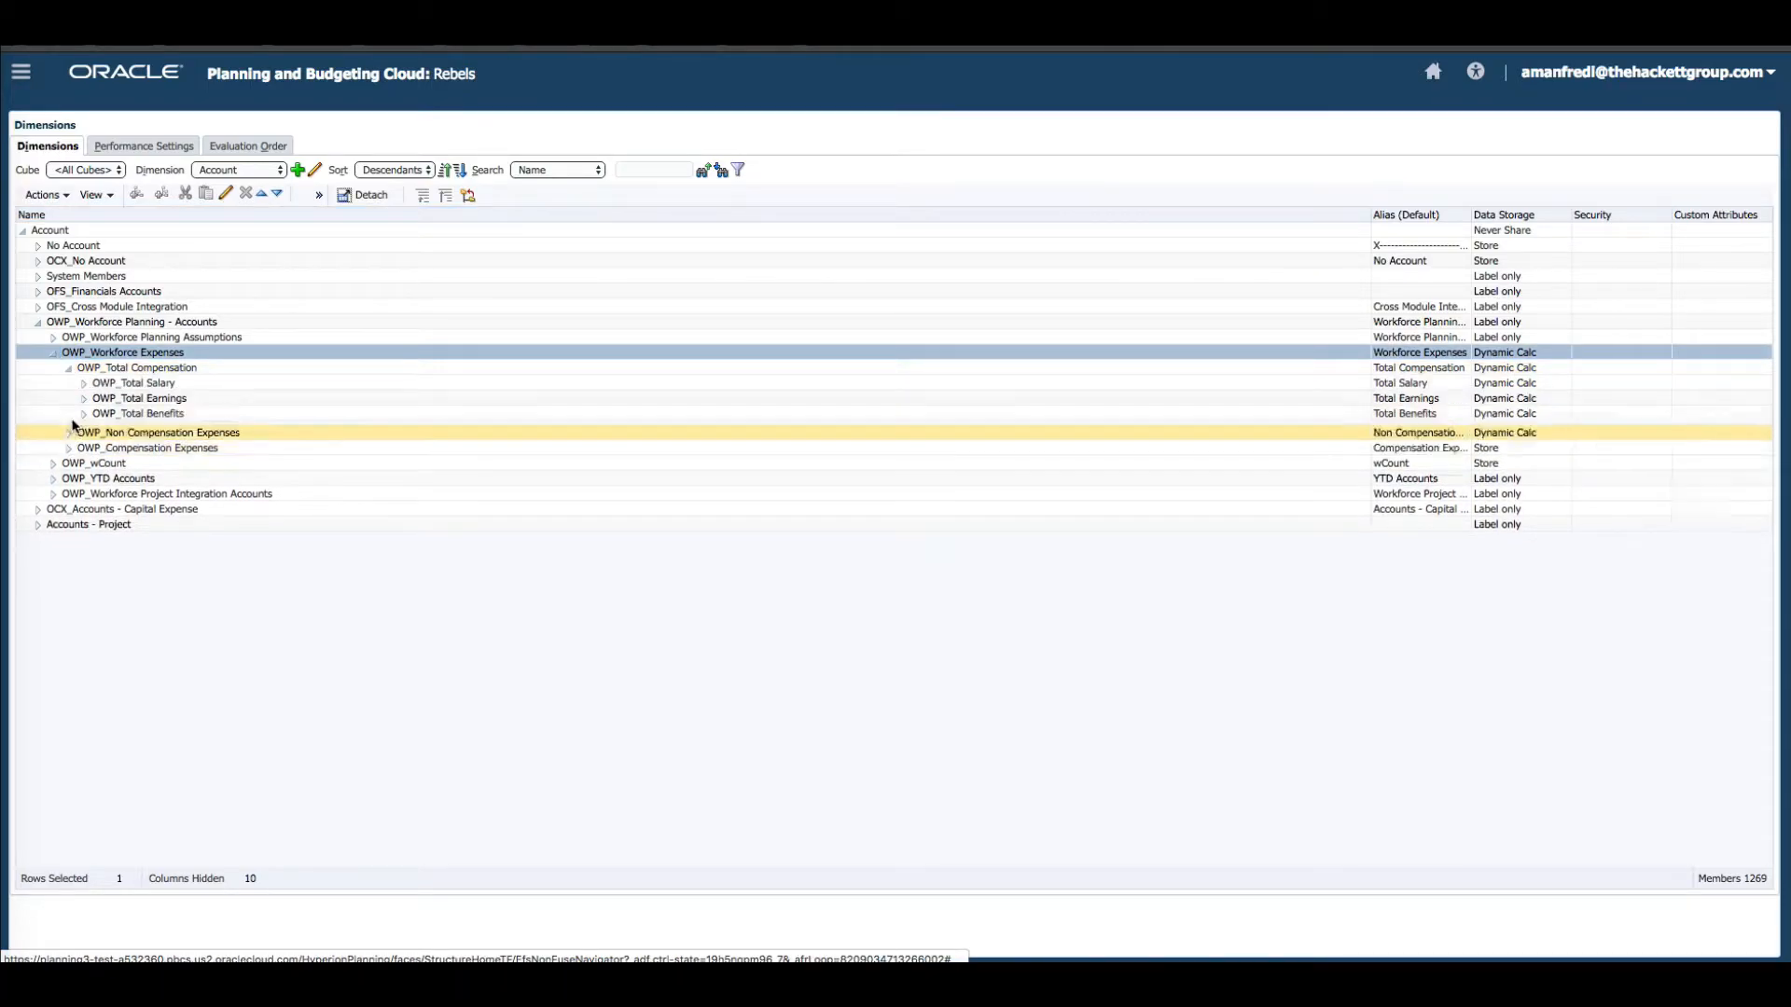
click(124, 386)
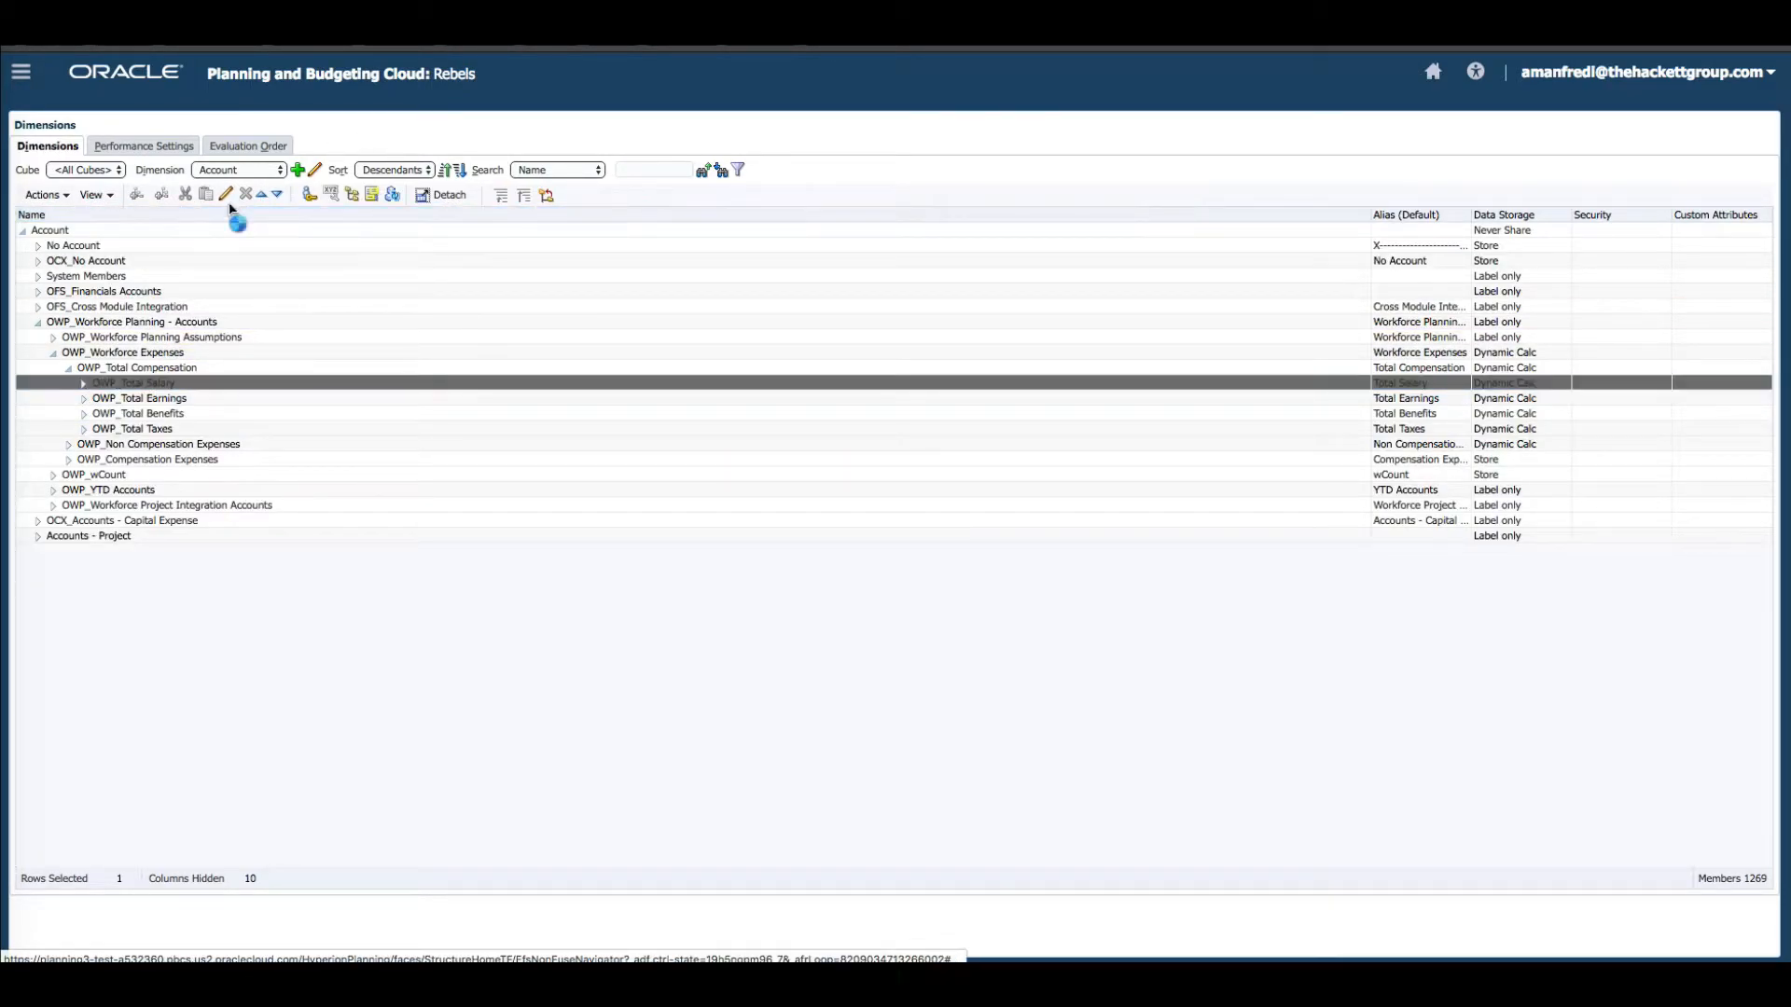
click(238, 171)
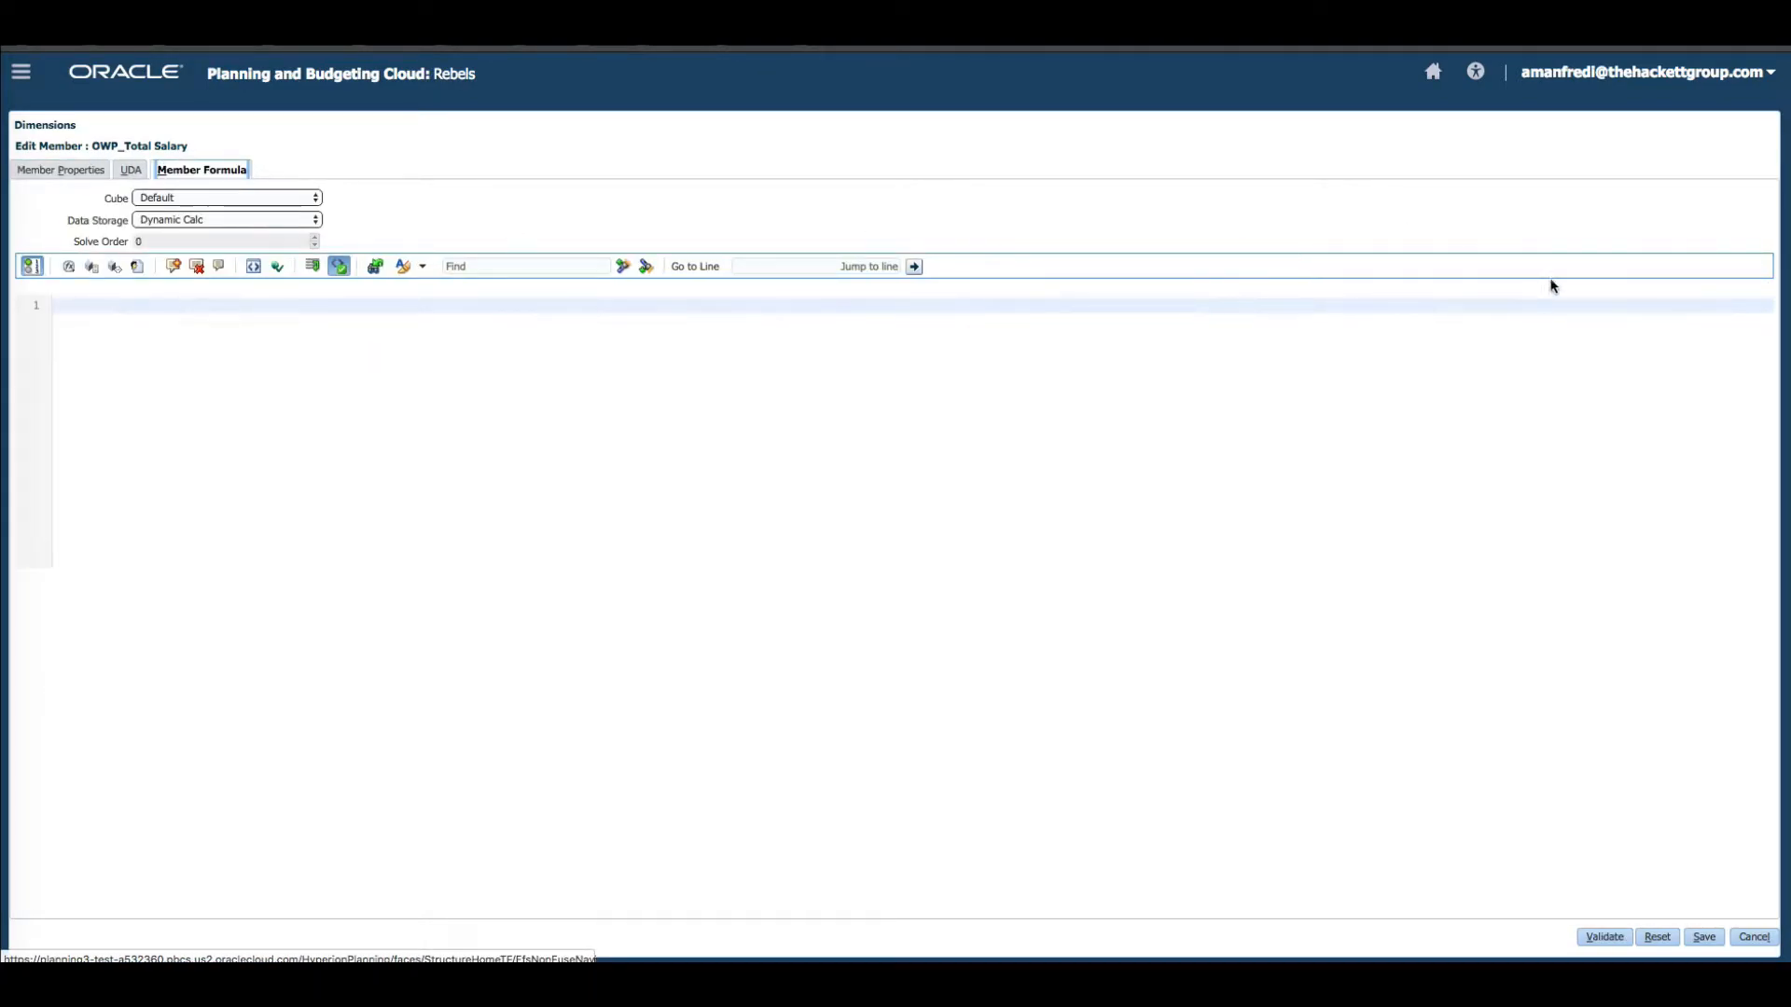
click(1753, 937)
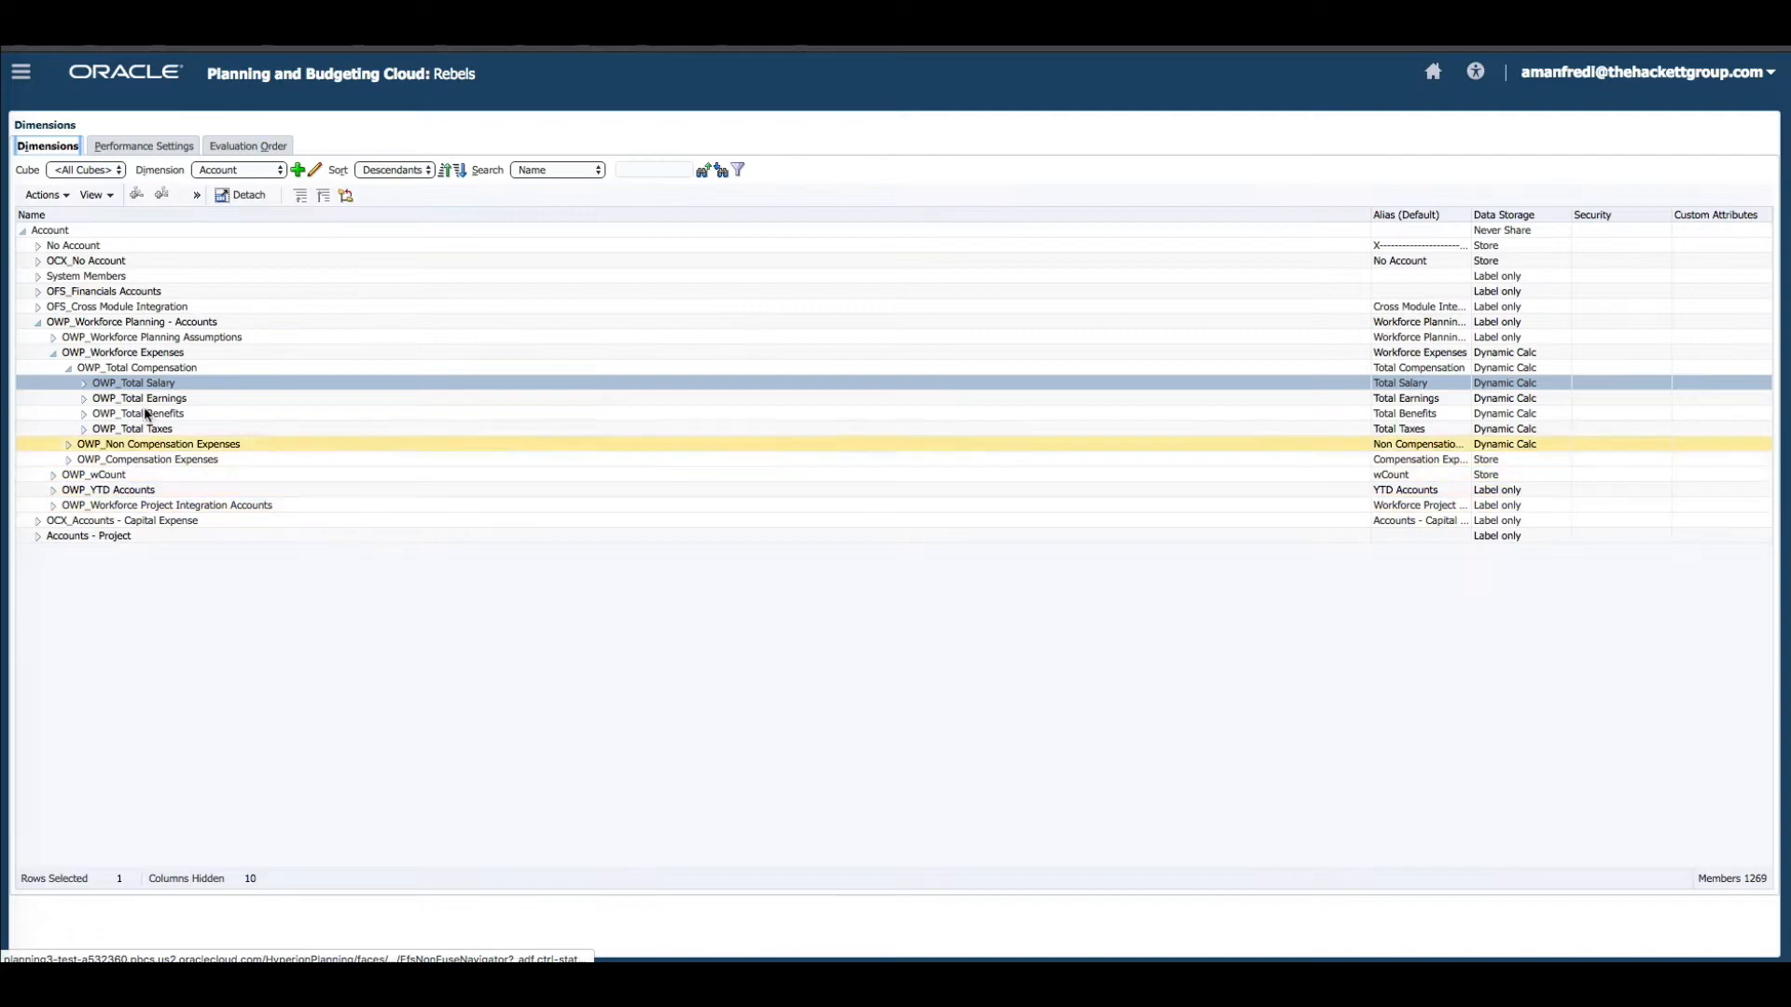
Expand OWP_Total Salary and open the OWP_Basic Salary member's formula for the OEP_WFP cube.
click(83, 383)
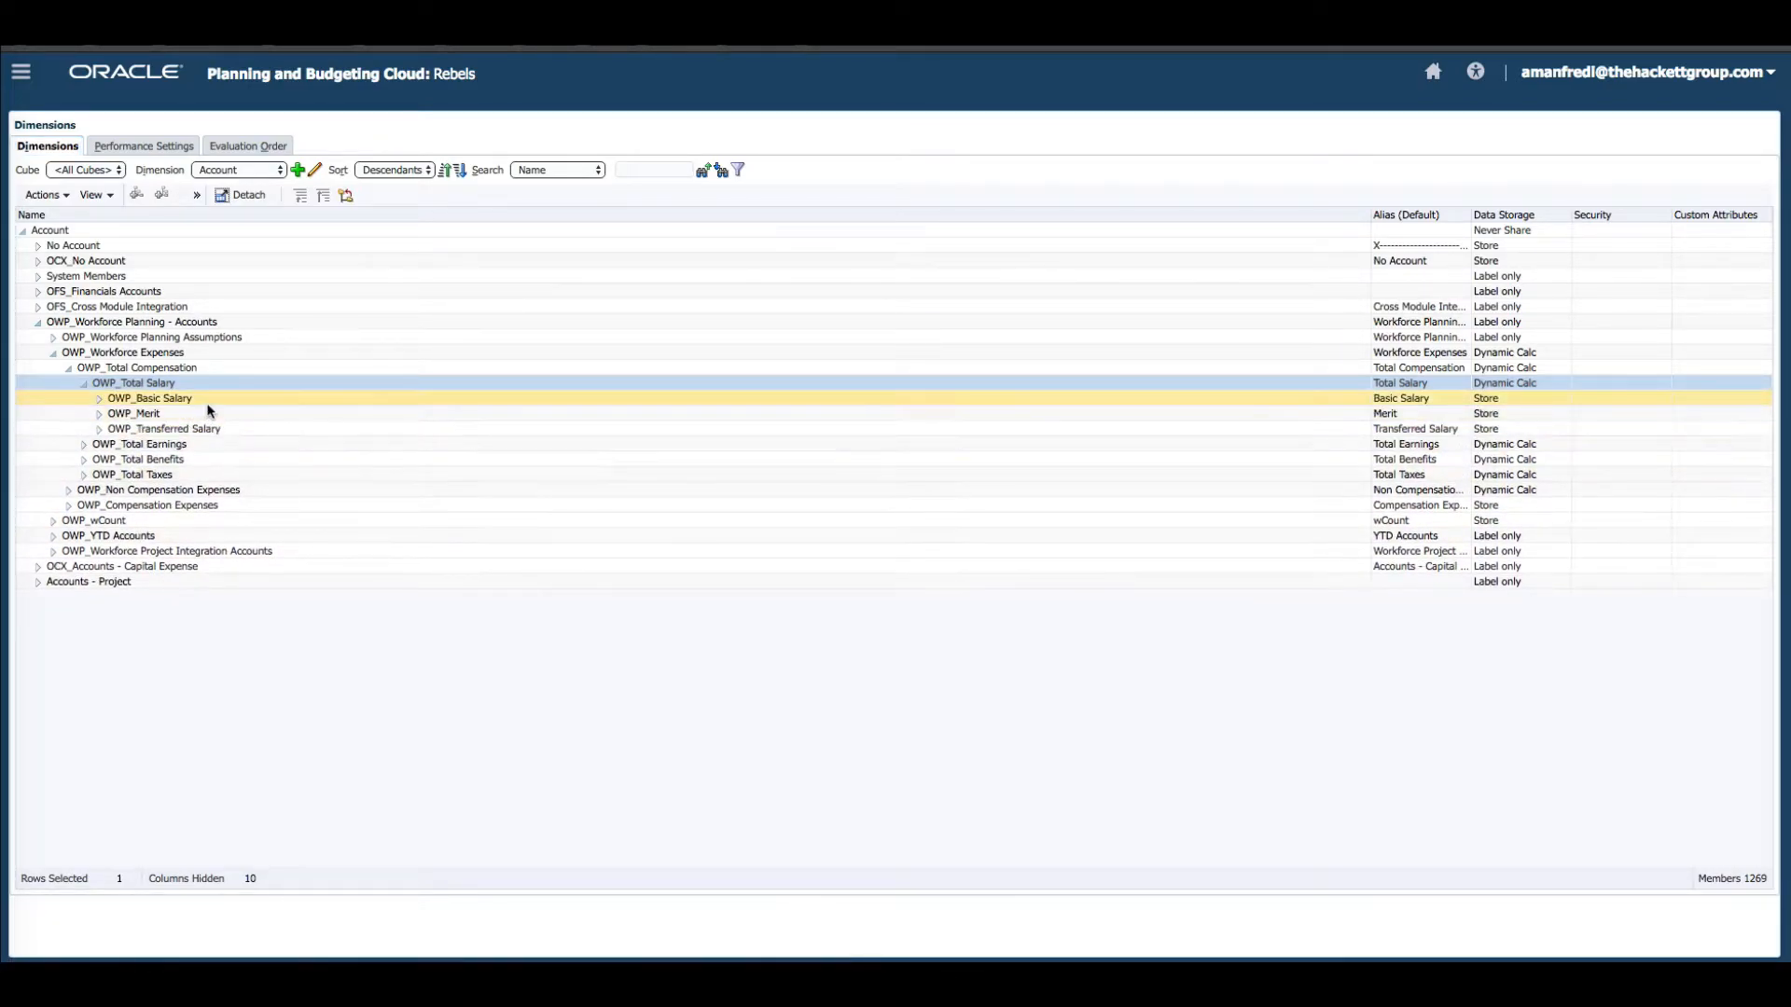
click(205, 399)
click(225, 195)
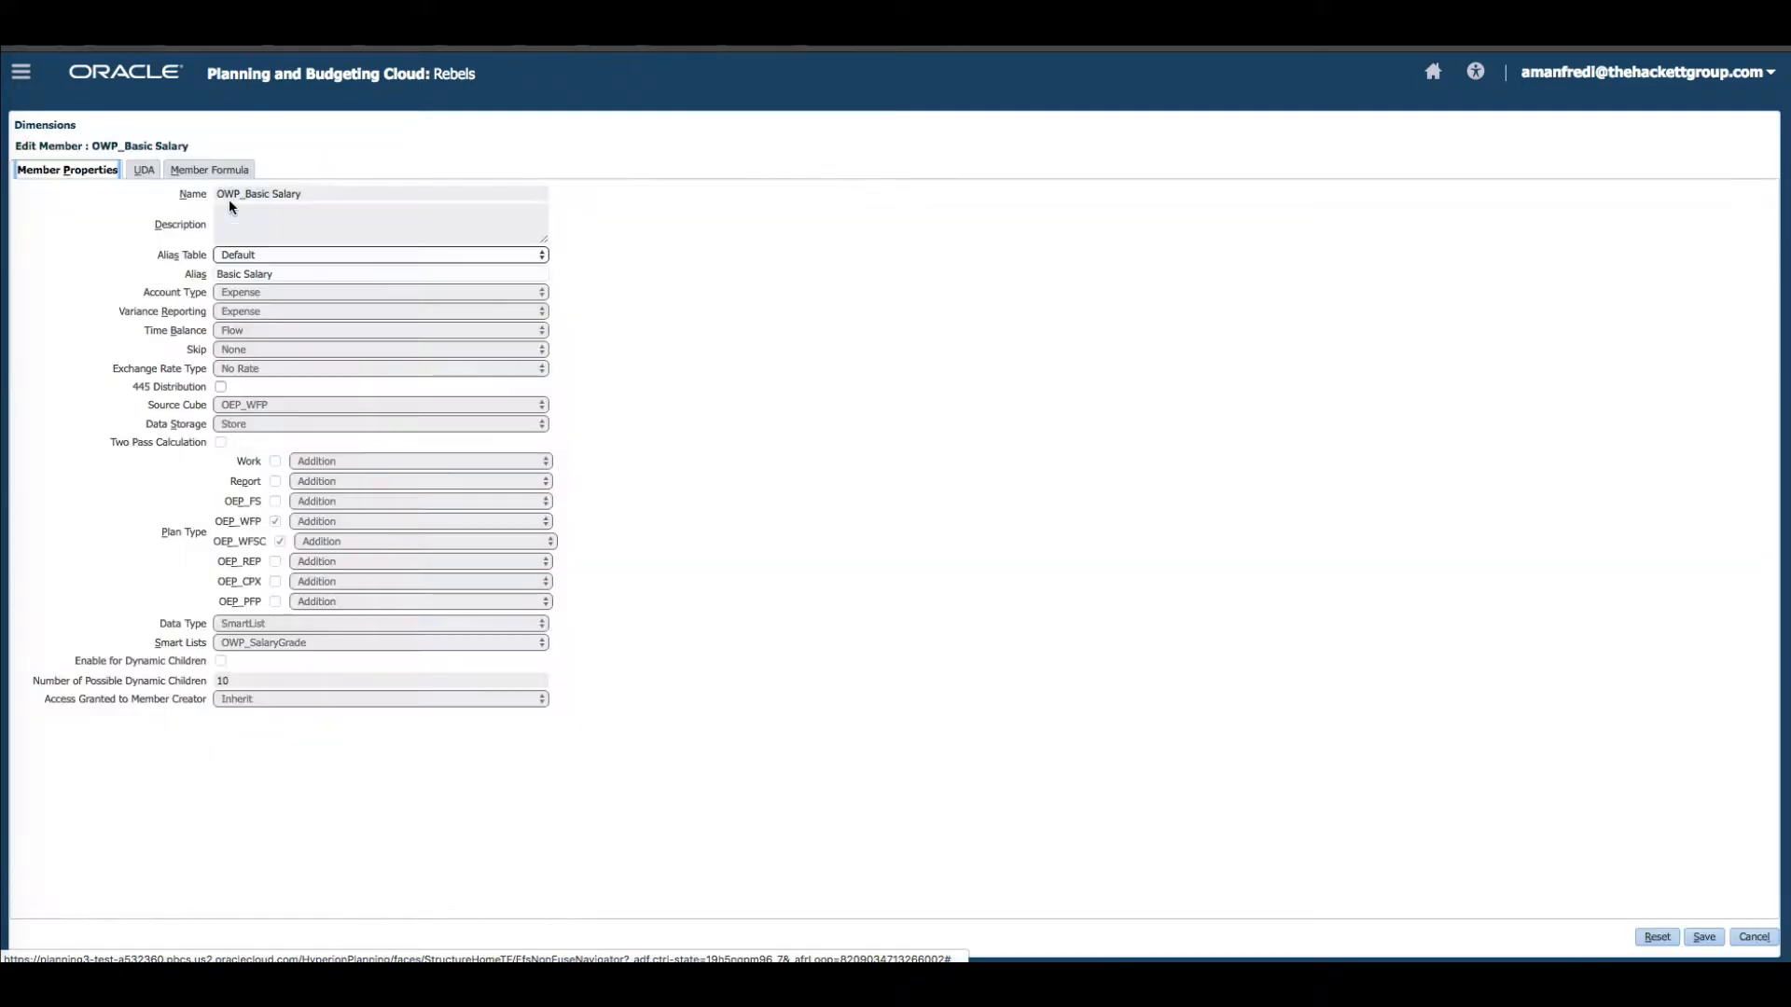
click(209, 170)
click(248, 198)
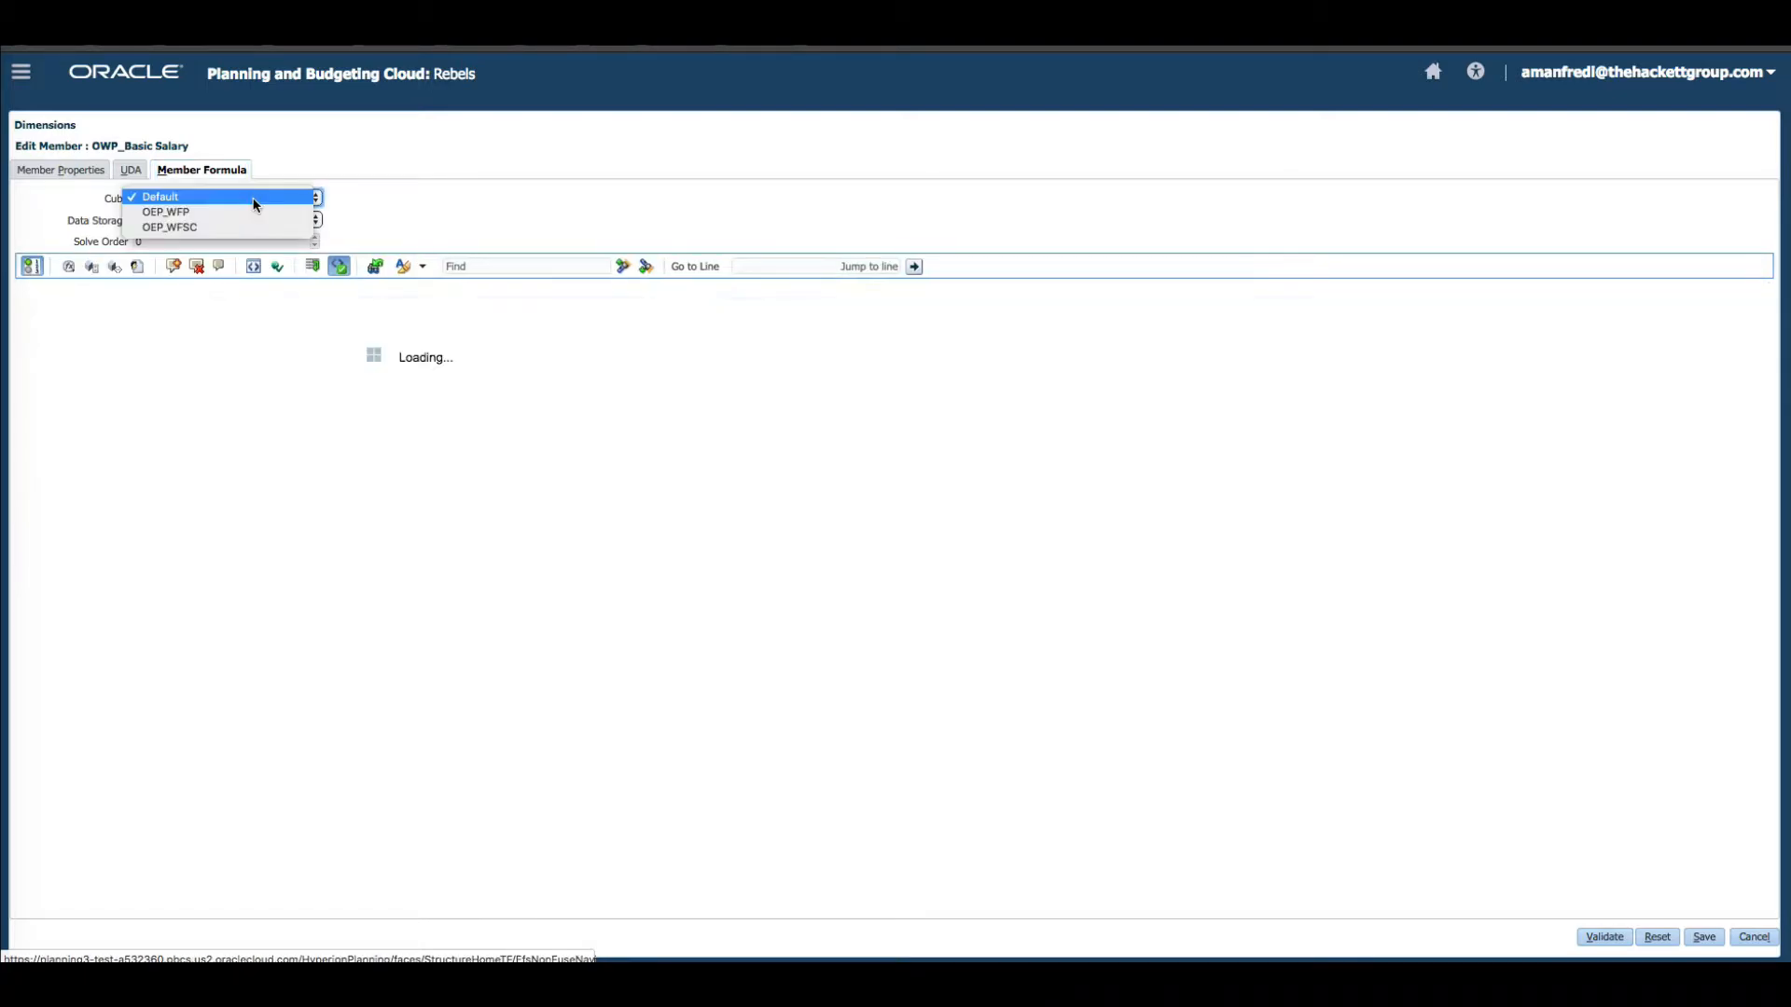
click(242, 216)
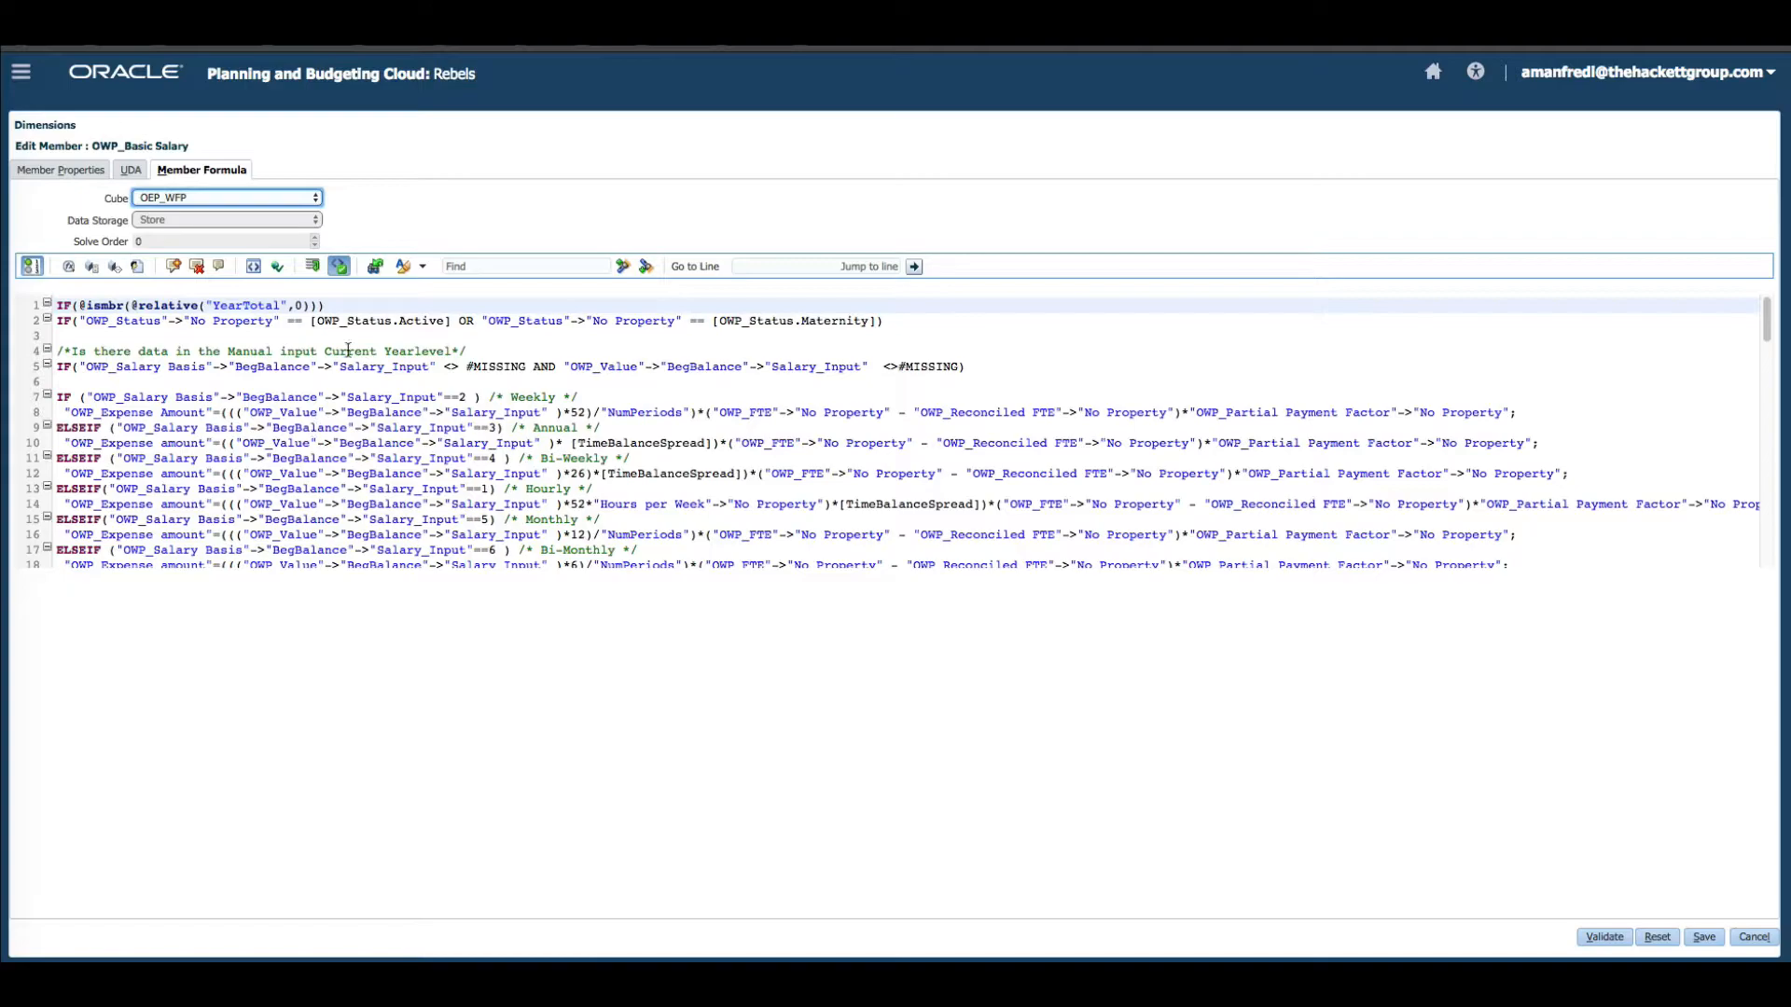
Read through the OWP_Basic Salary formula sections and close the member editor without saving.
click(330, 354)
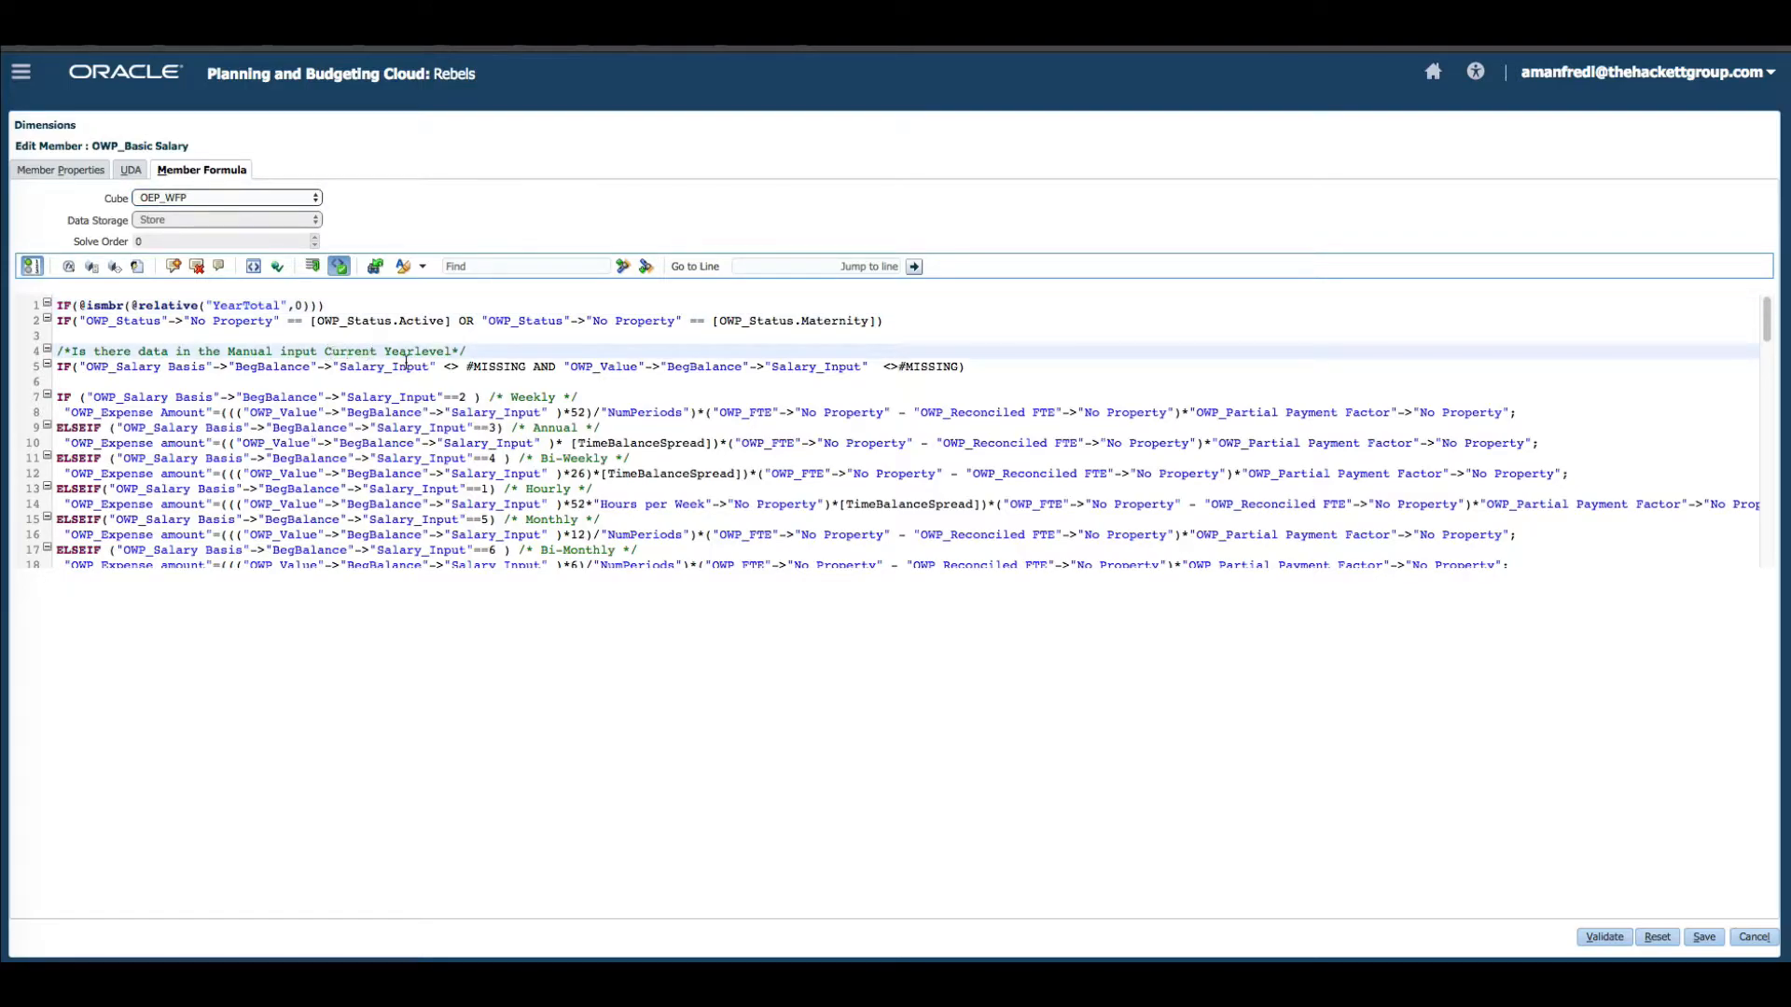
click(399, 305)
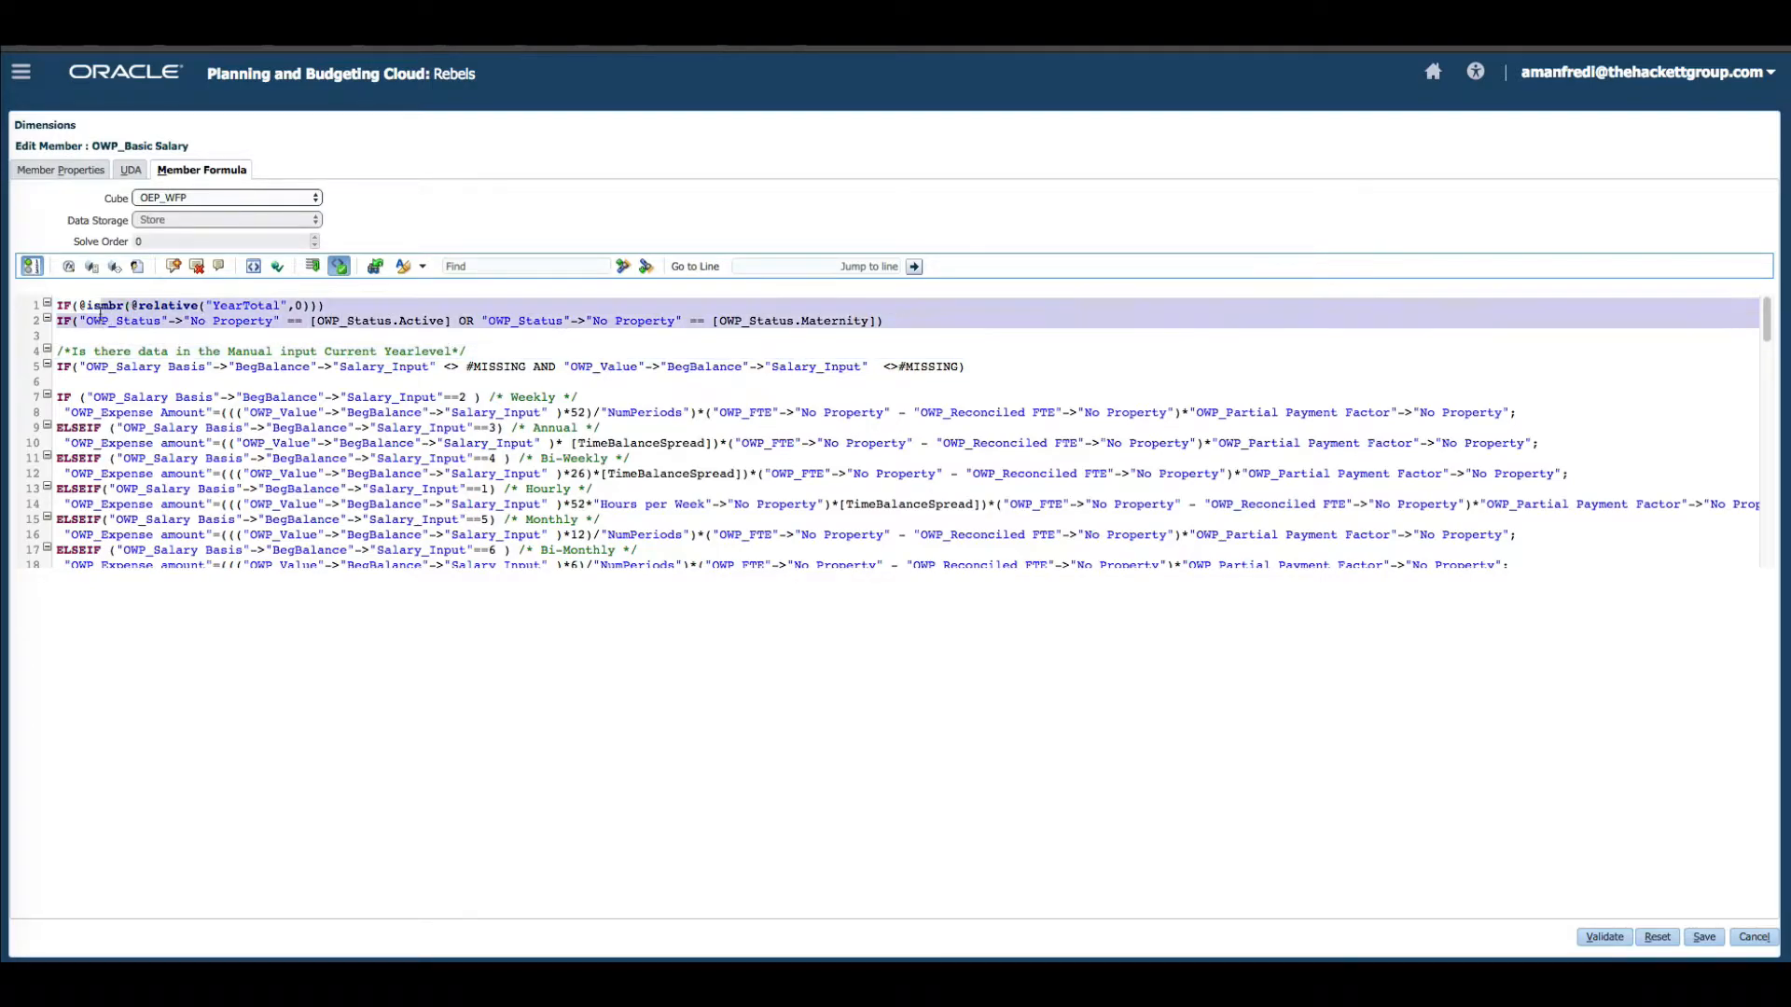
click(378, 351)
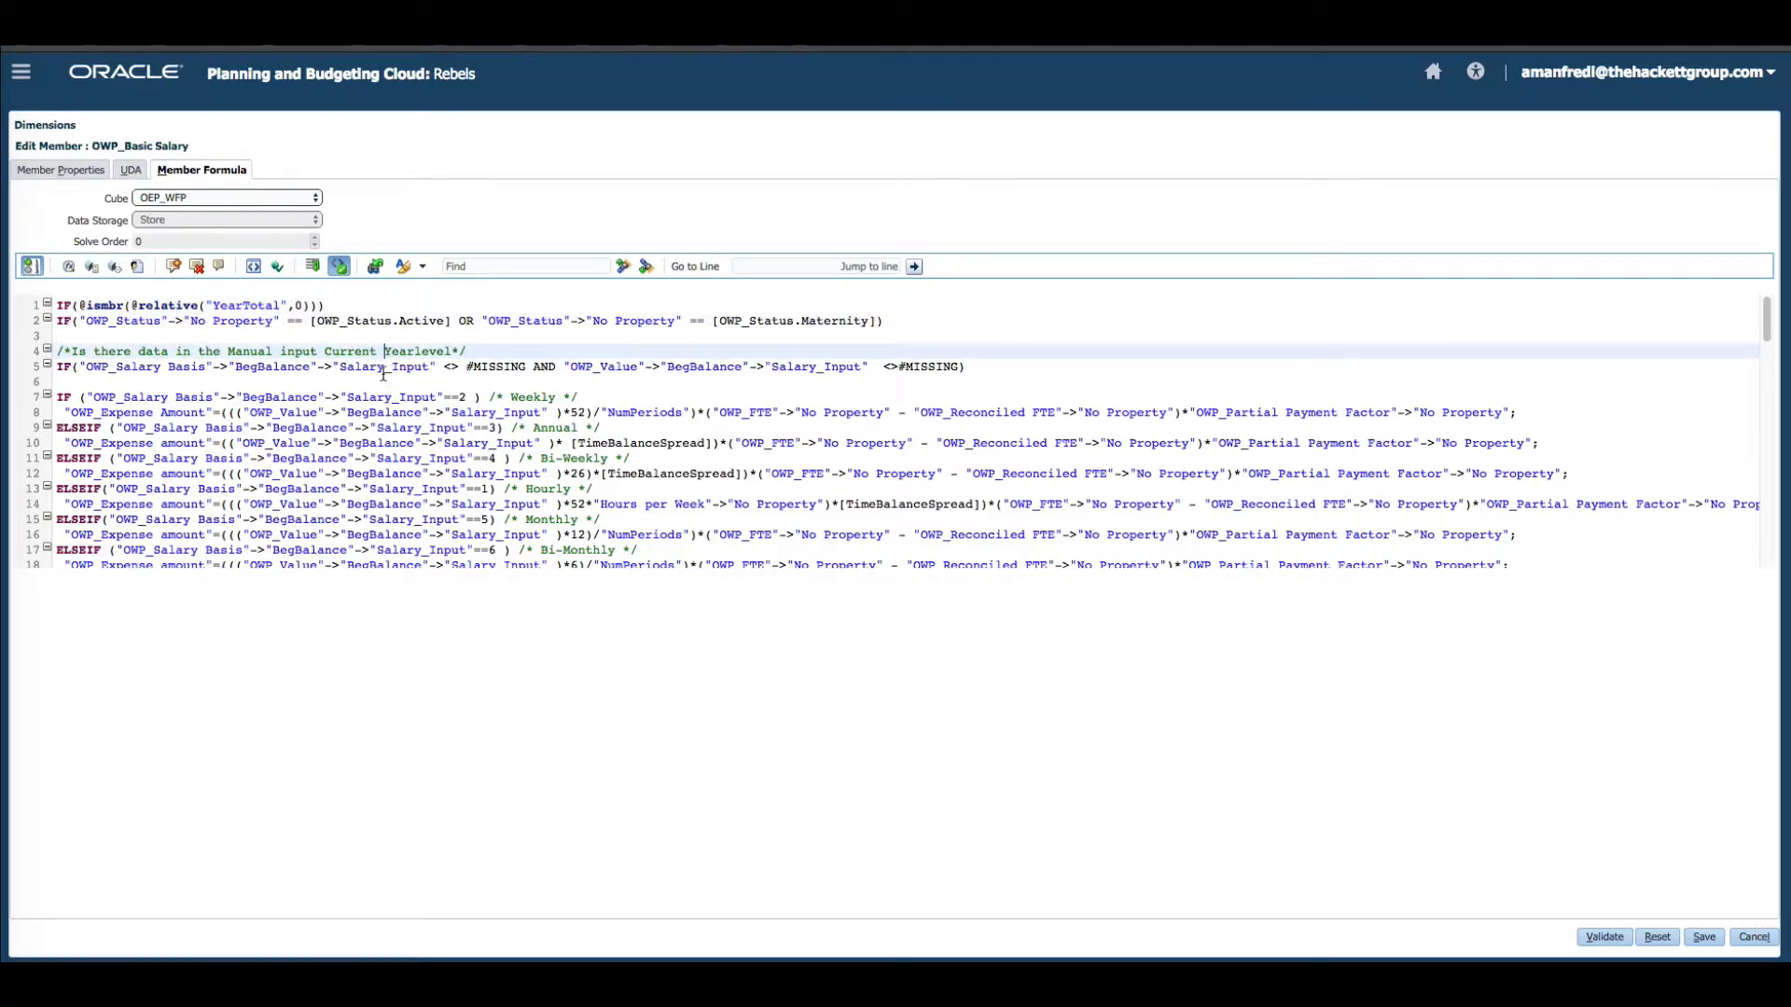
click(430, 381)
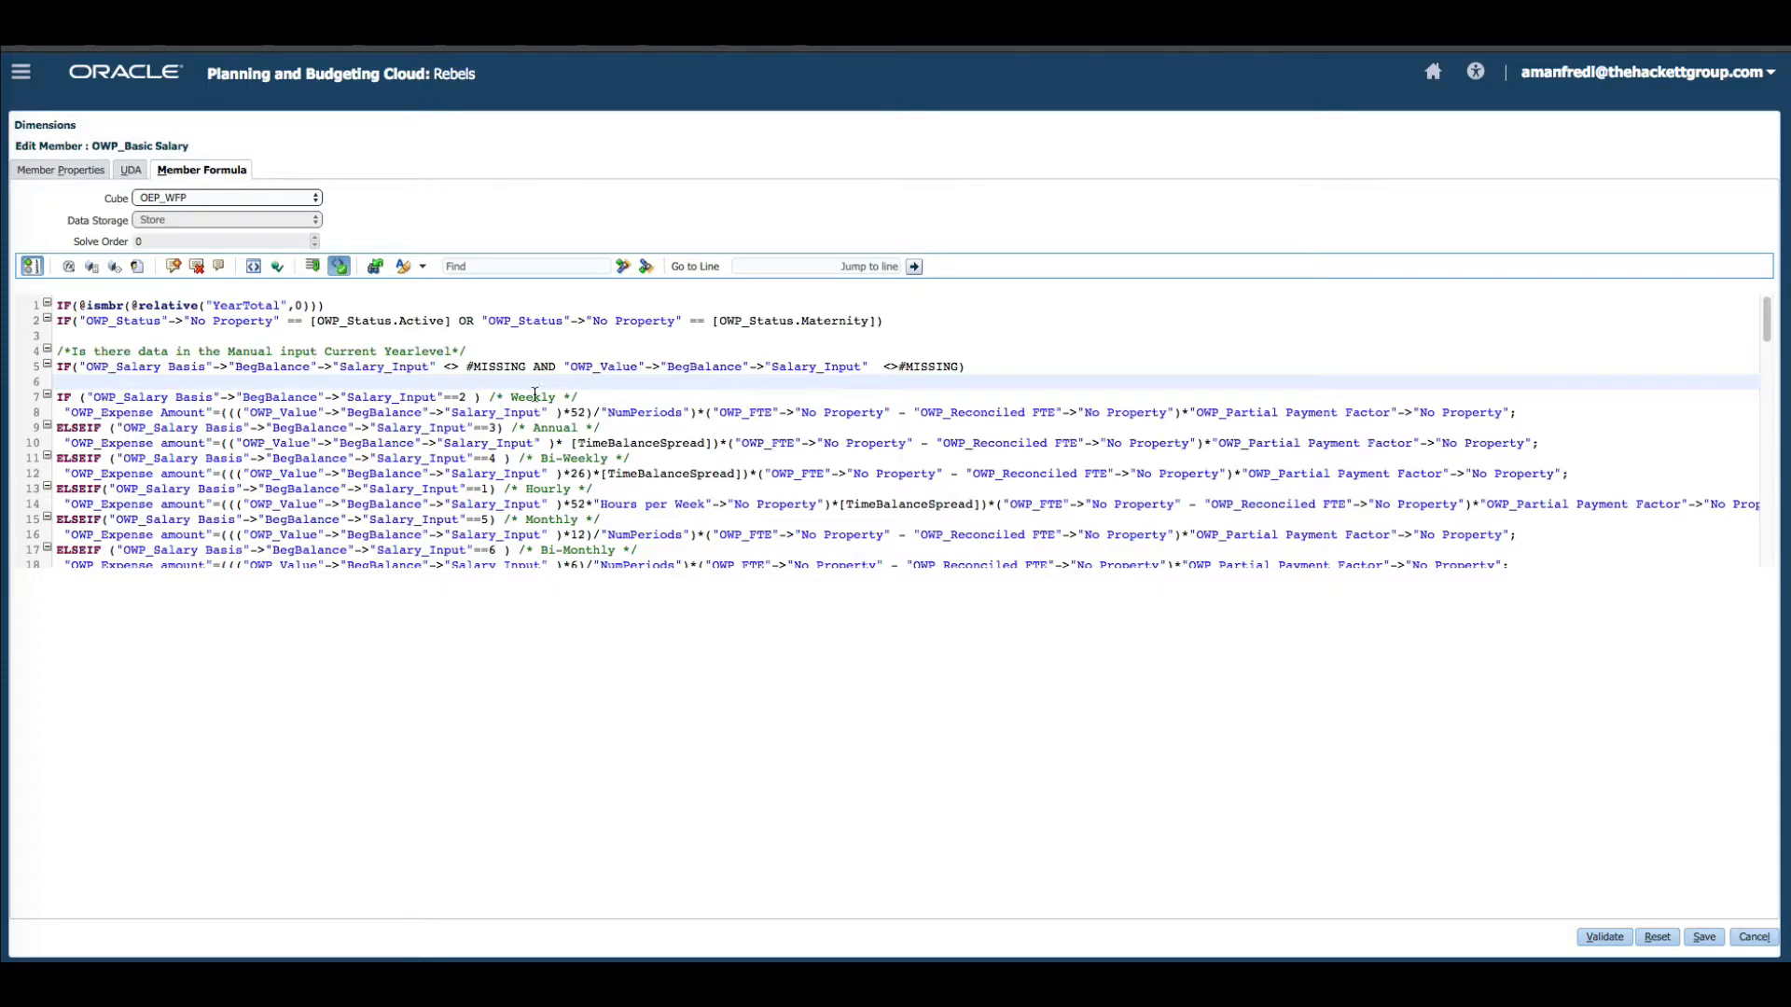
scroll(534, 393, down, 4)
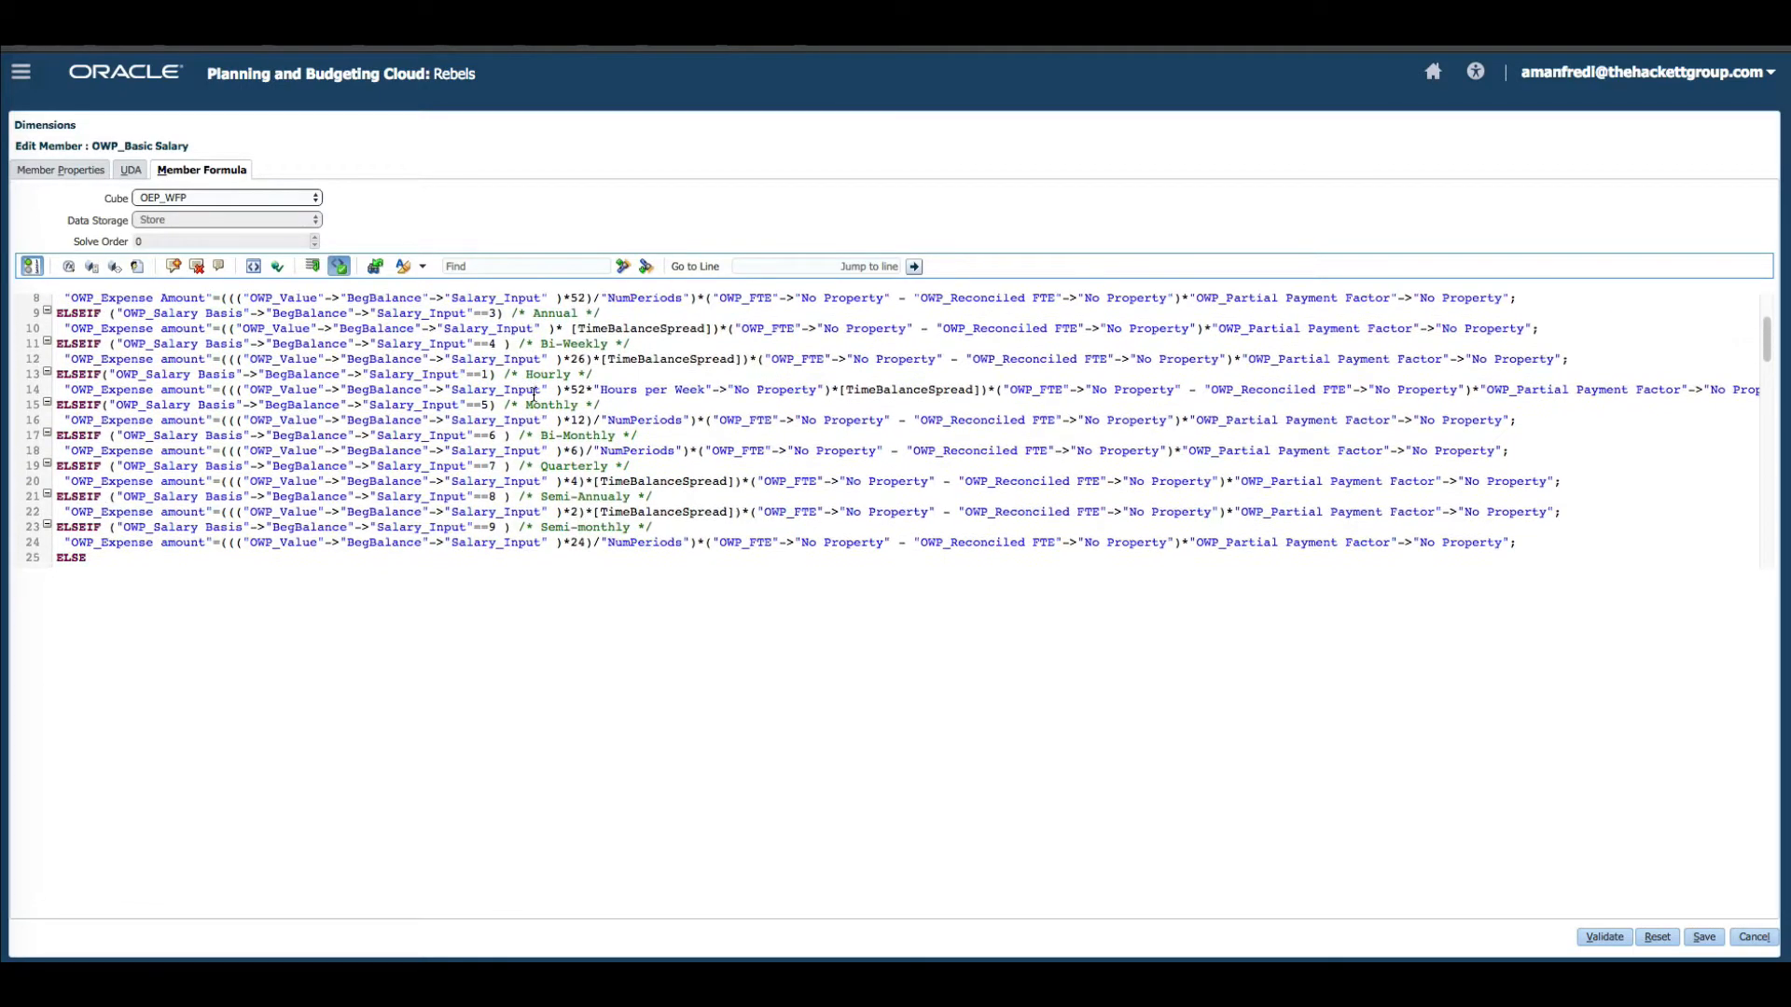
scroll(534, 394, down, 3)
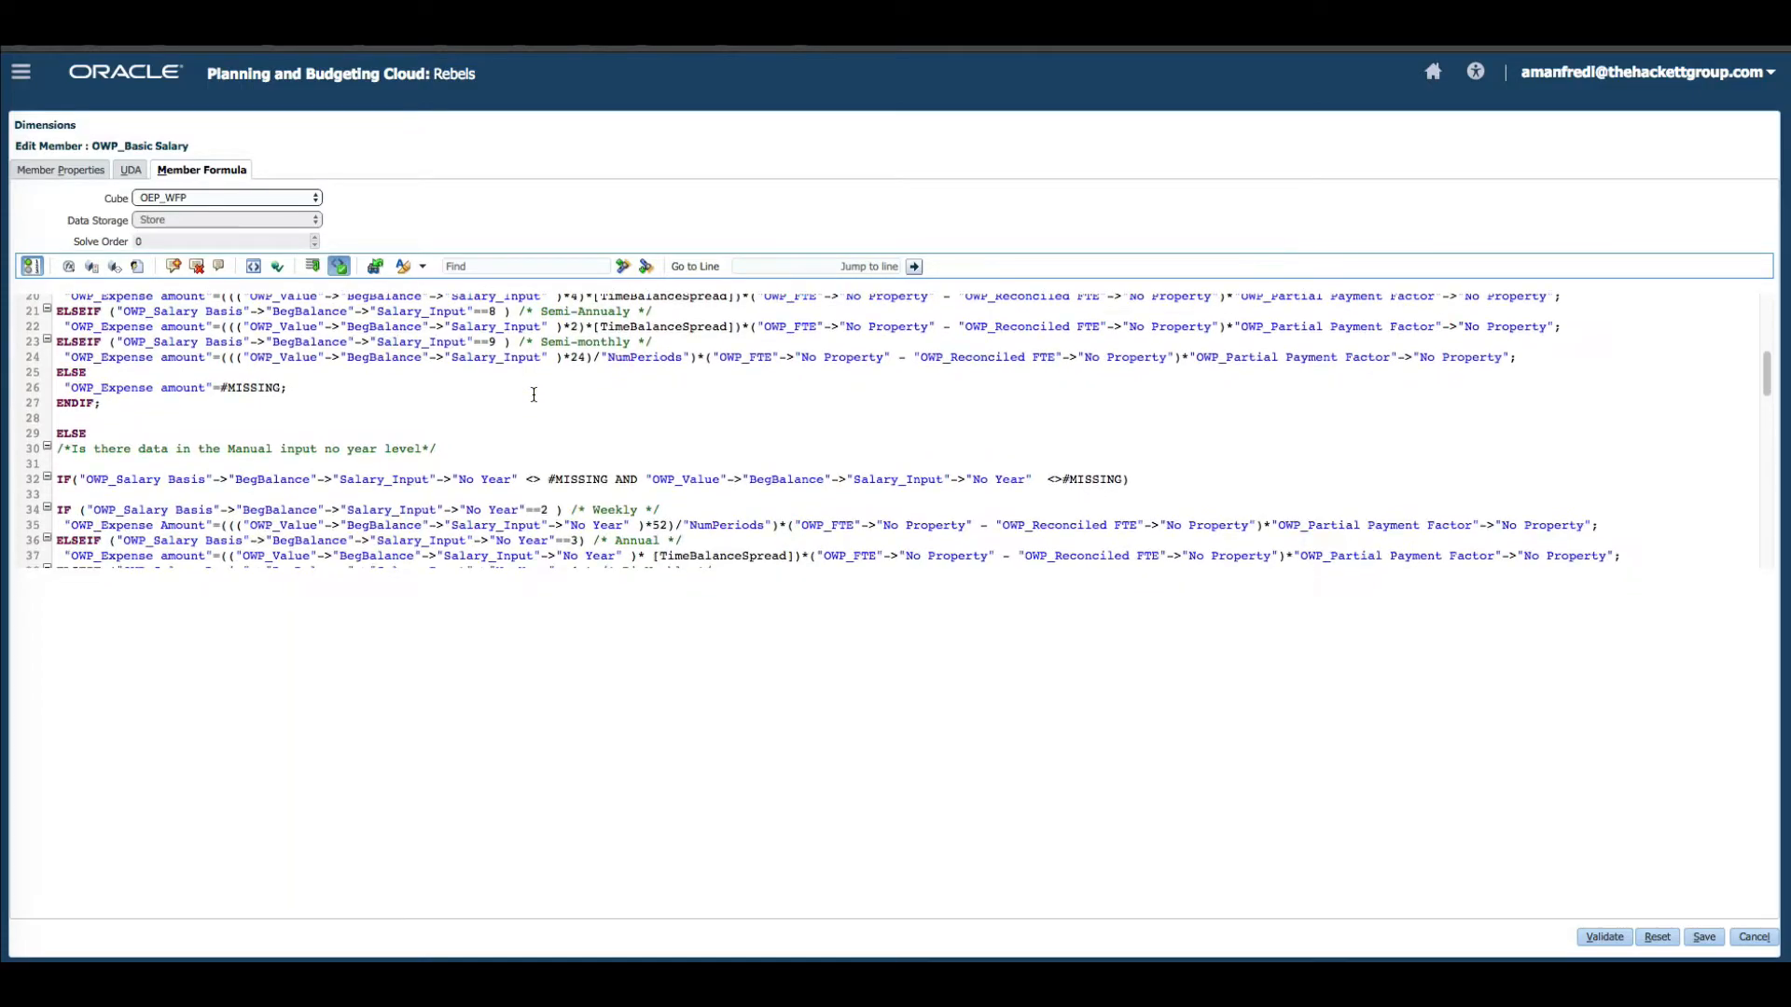
click(405, 446)
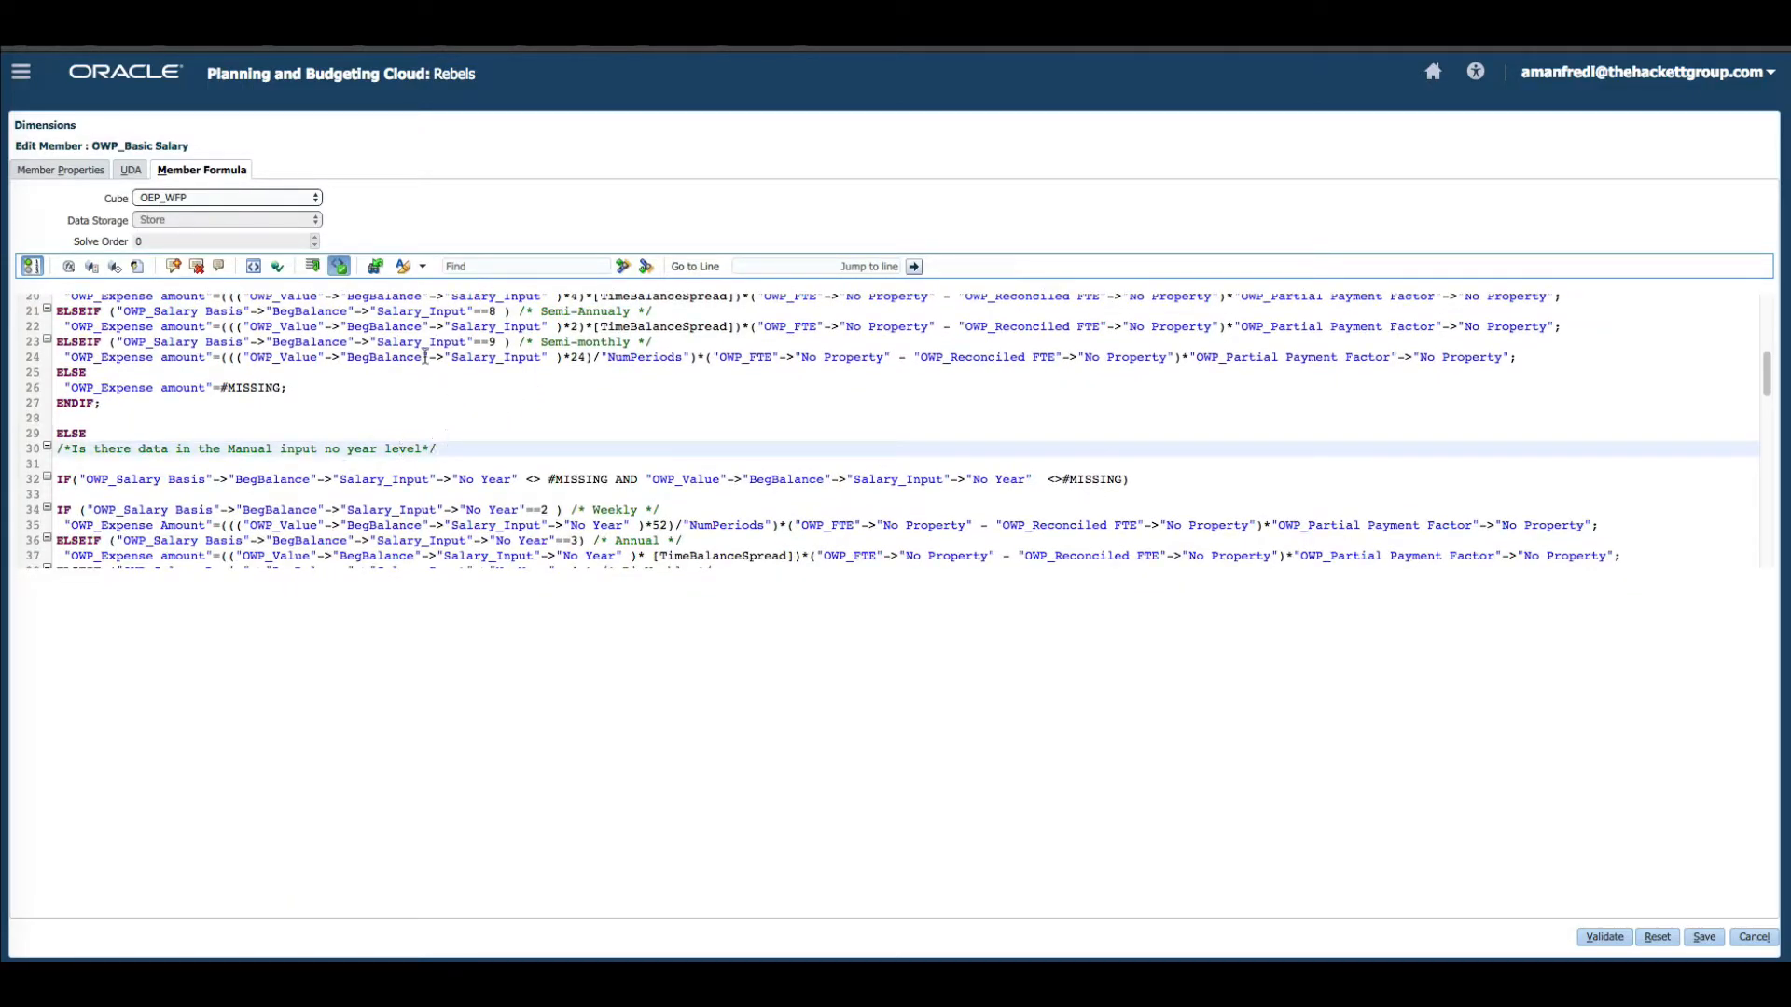
click(456, 466)
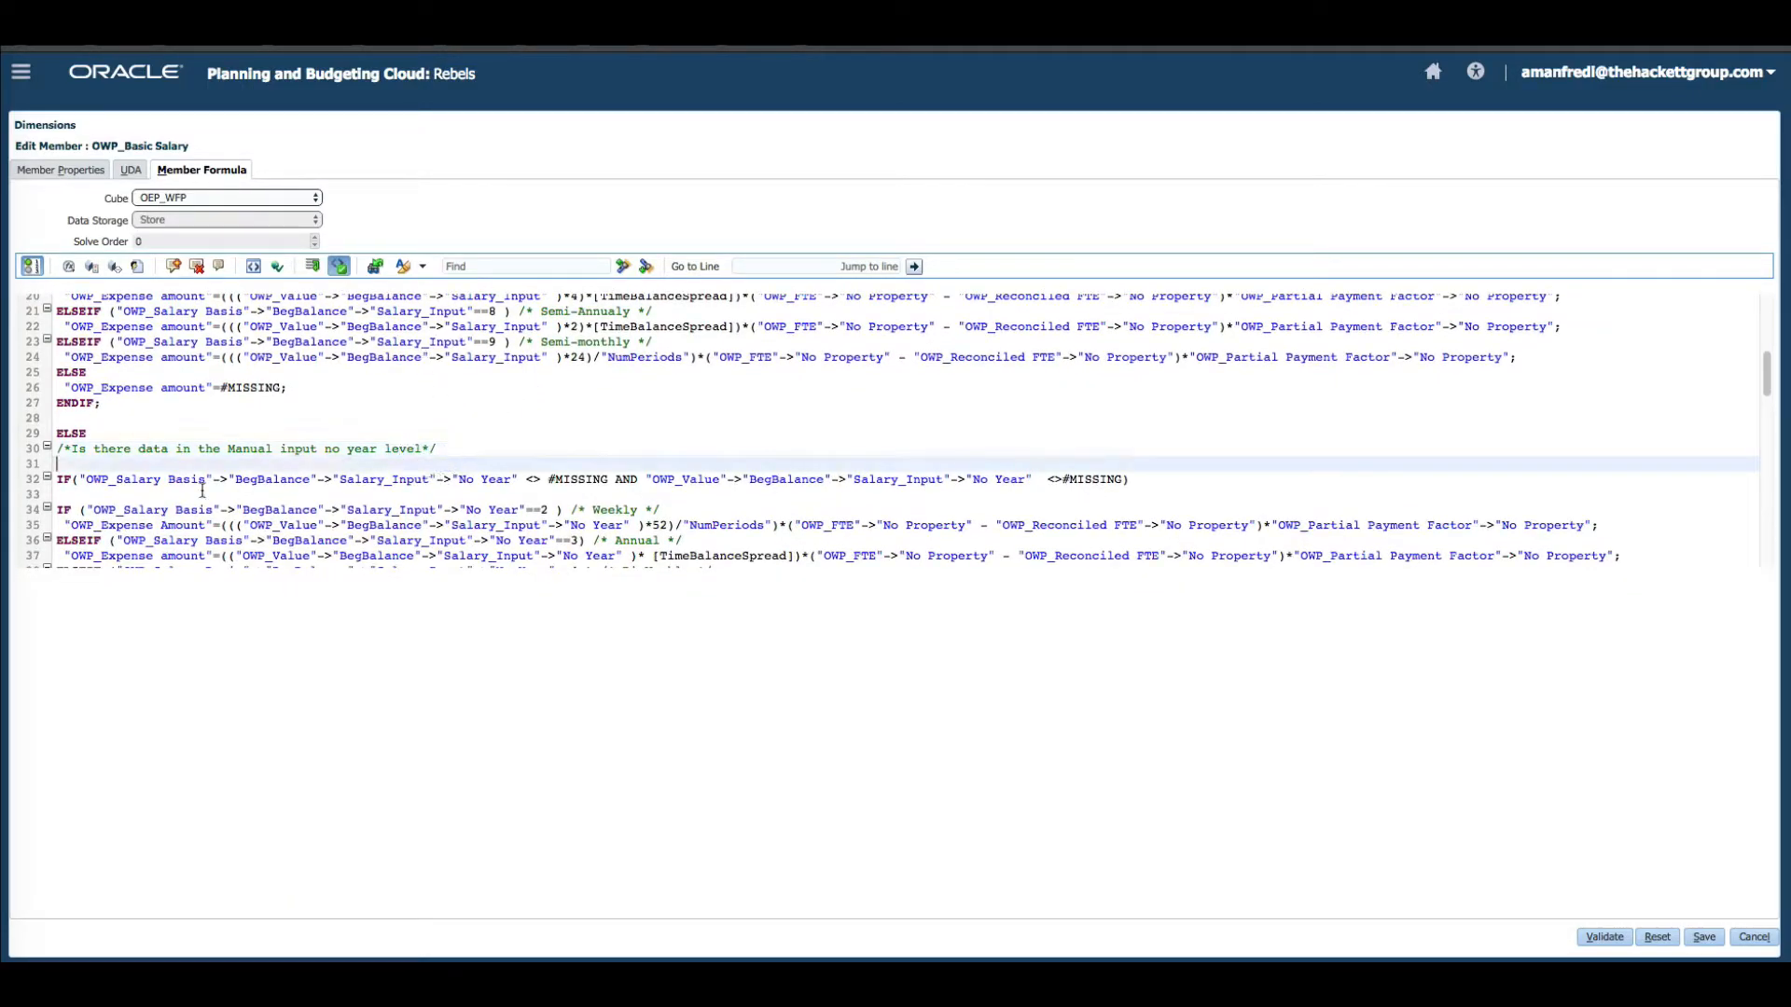
drag(516, 484, 446, 487)
click(517, 506)
scroll(879, 489, down, 2)
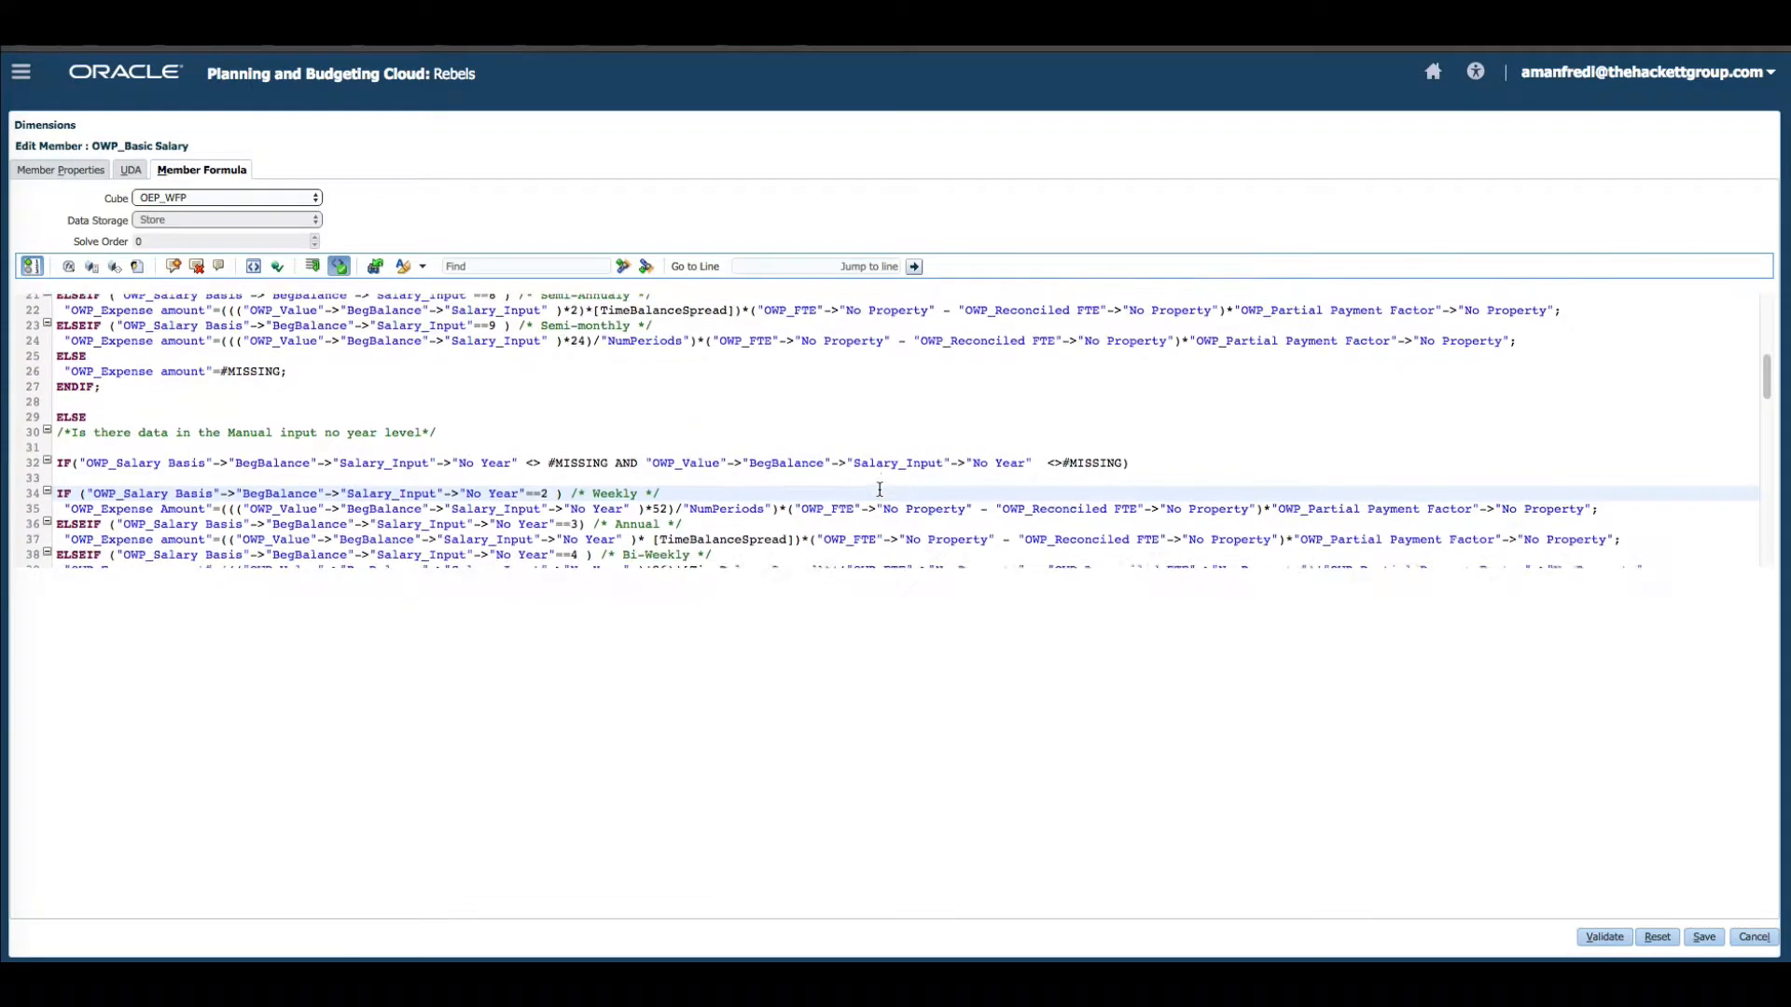
scroll(888, 485, down, 5)
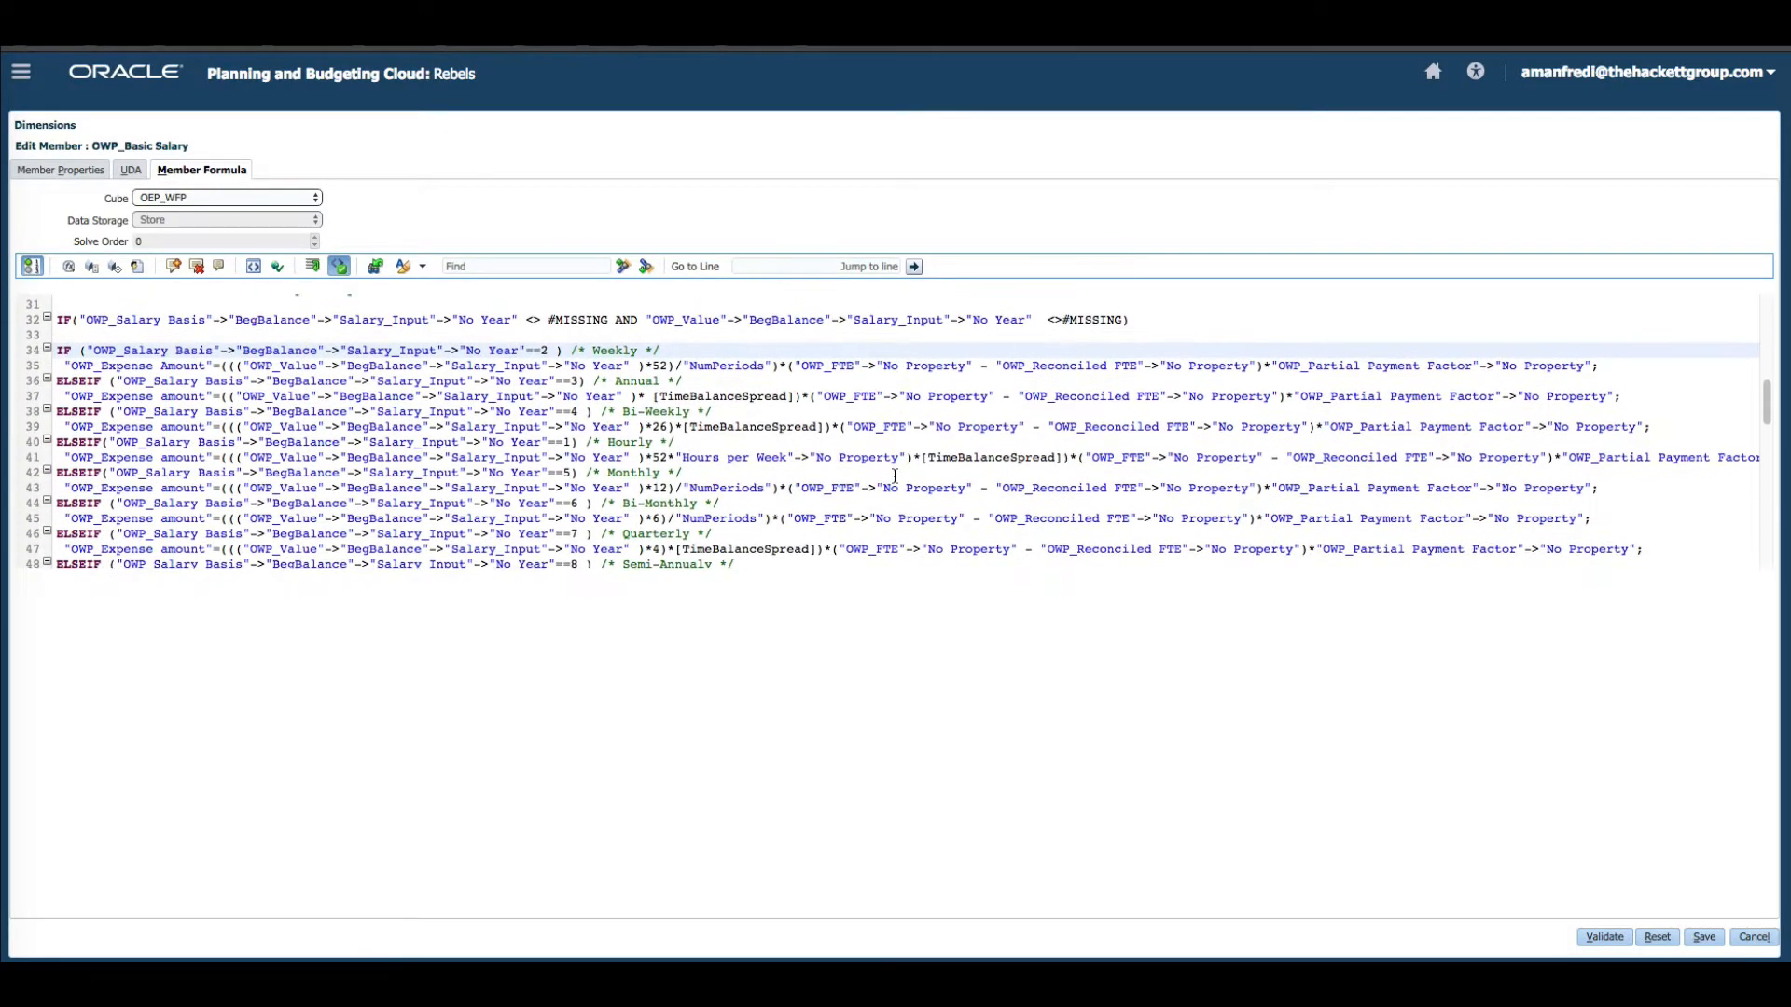
scroll(895, 476, down, 10)
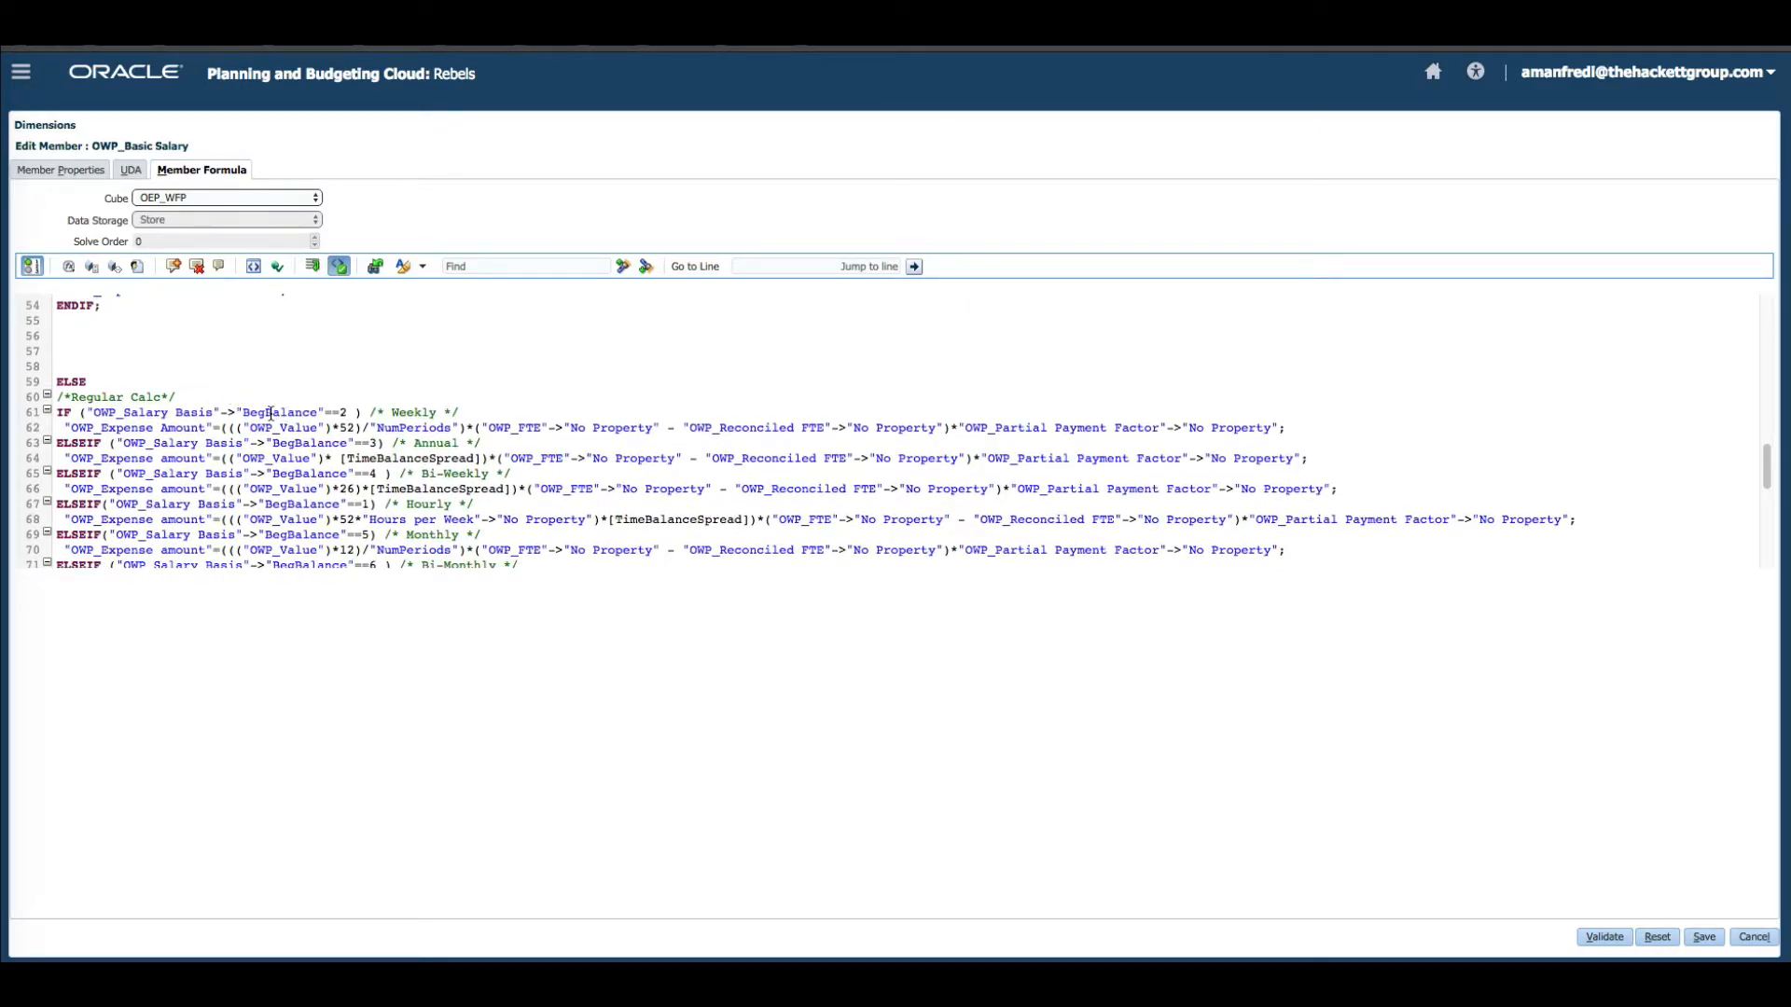
click(358, 403)
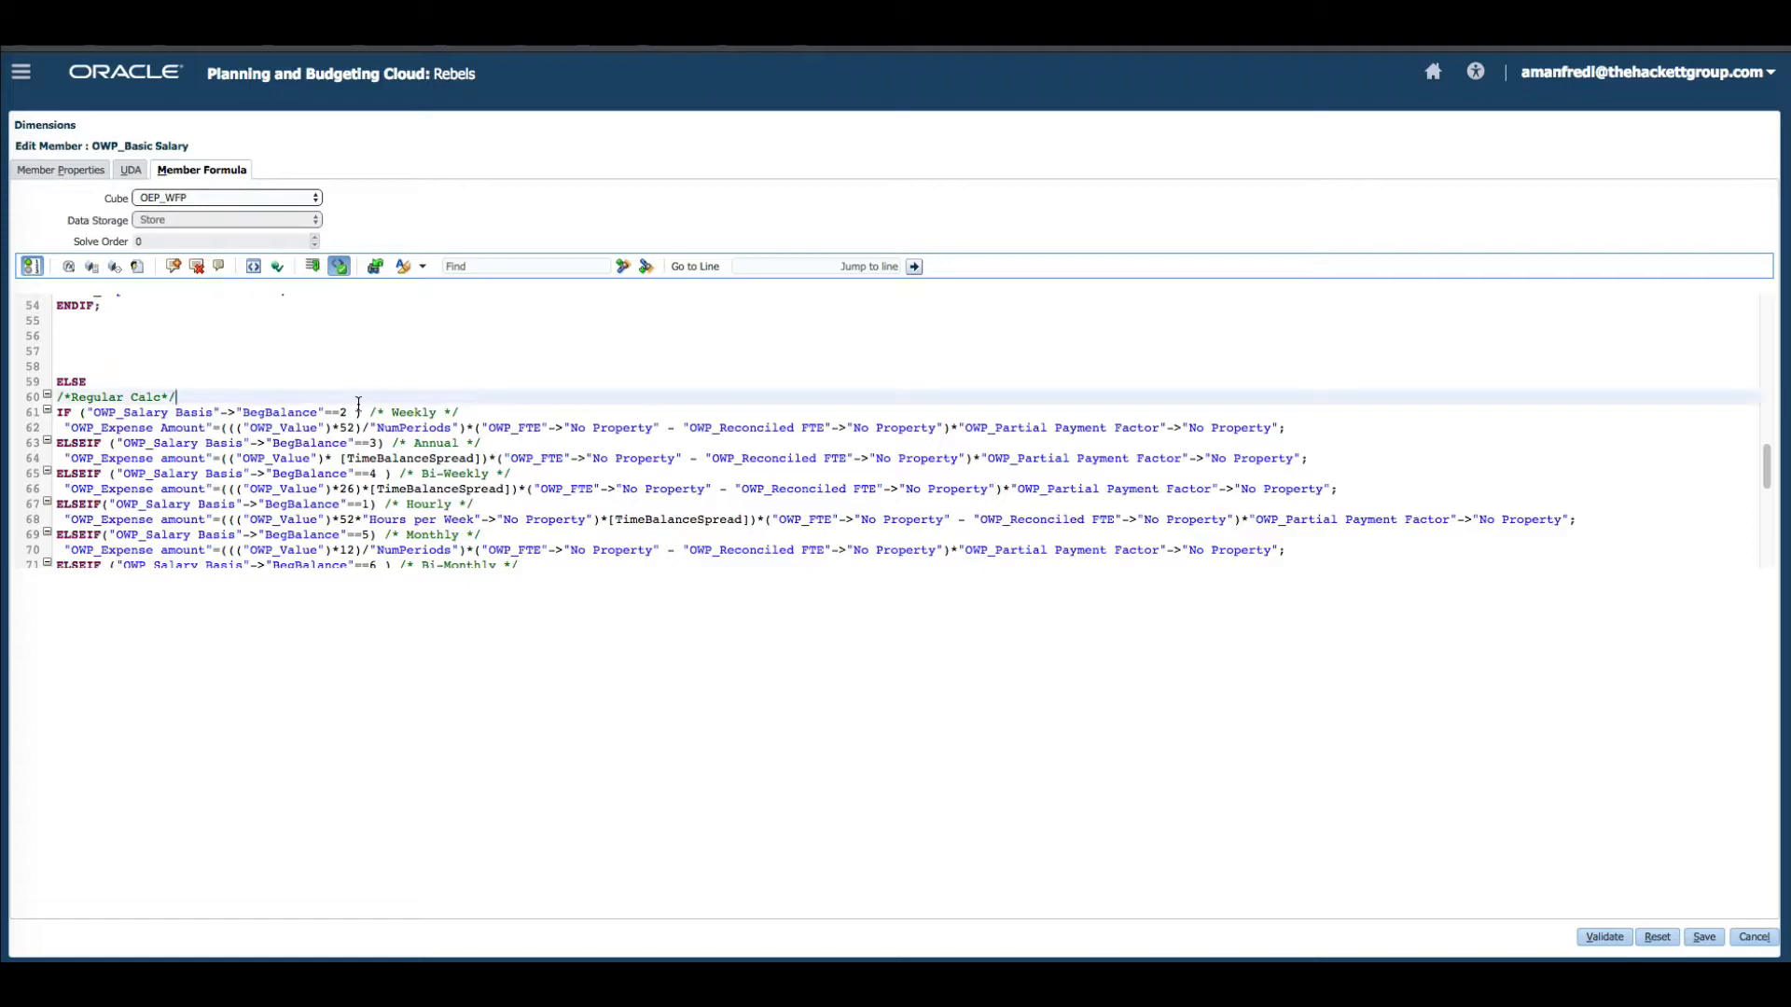
scroll(358, 403, down, 2)
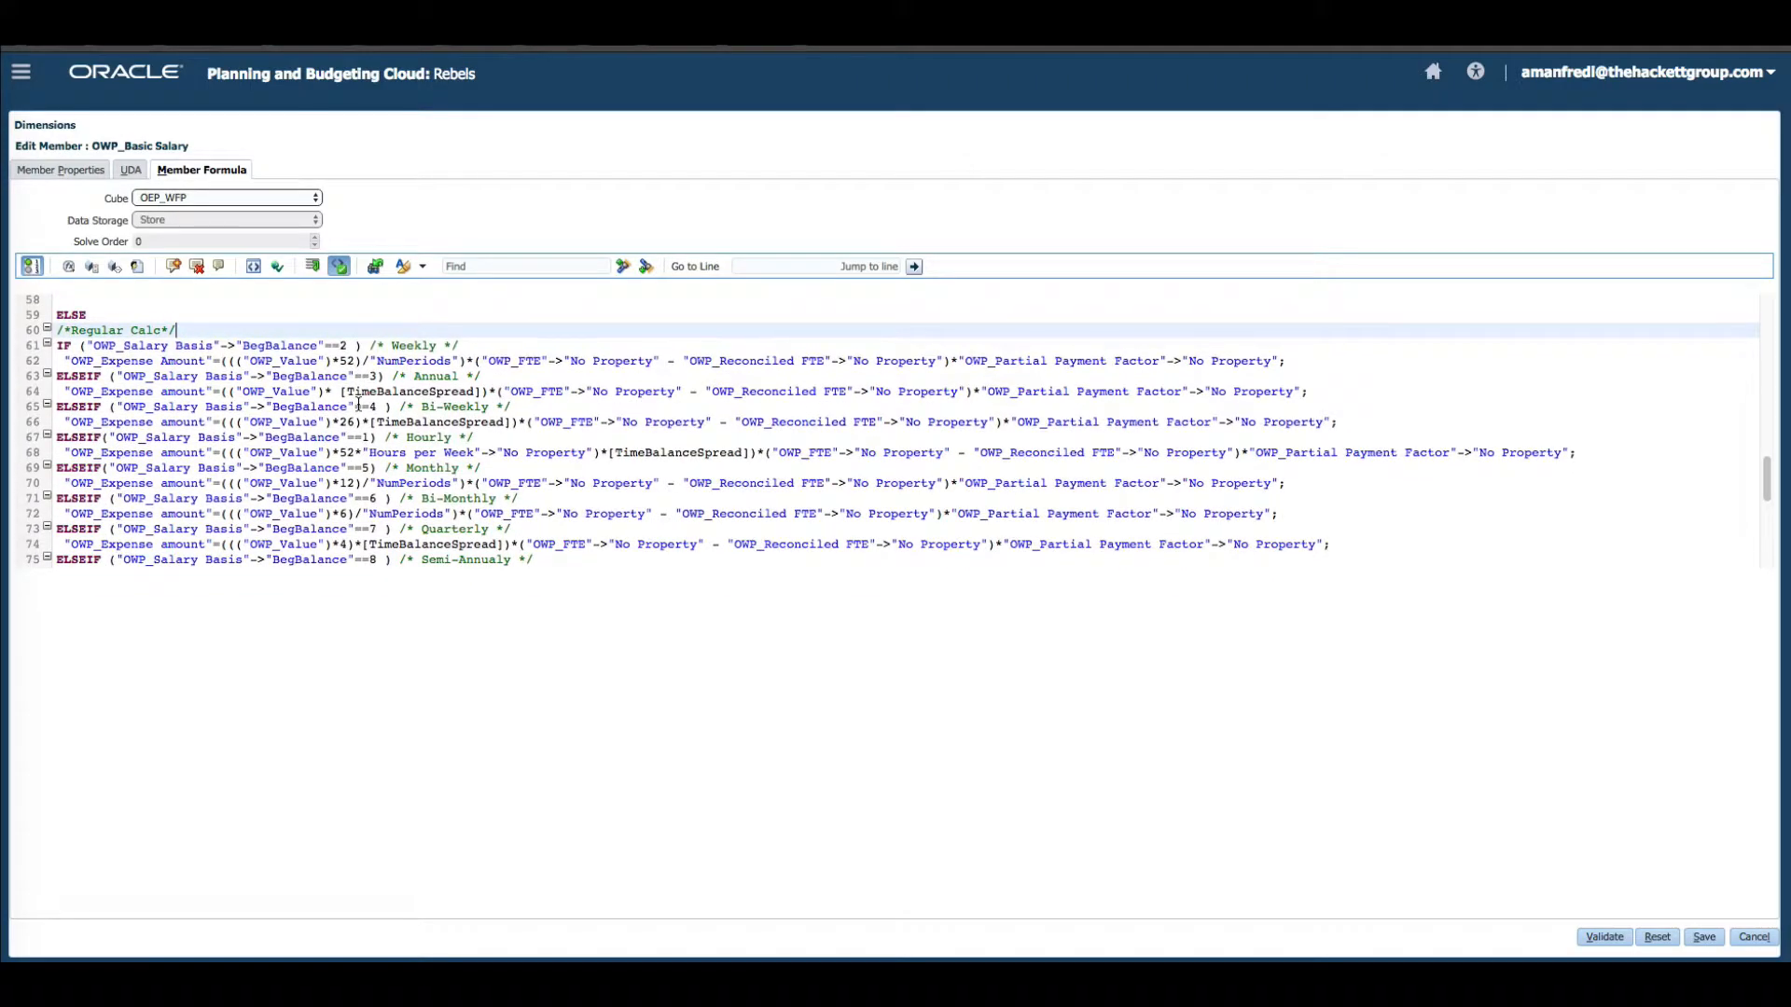
scroll(358, 403, down, 3)
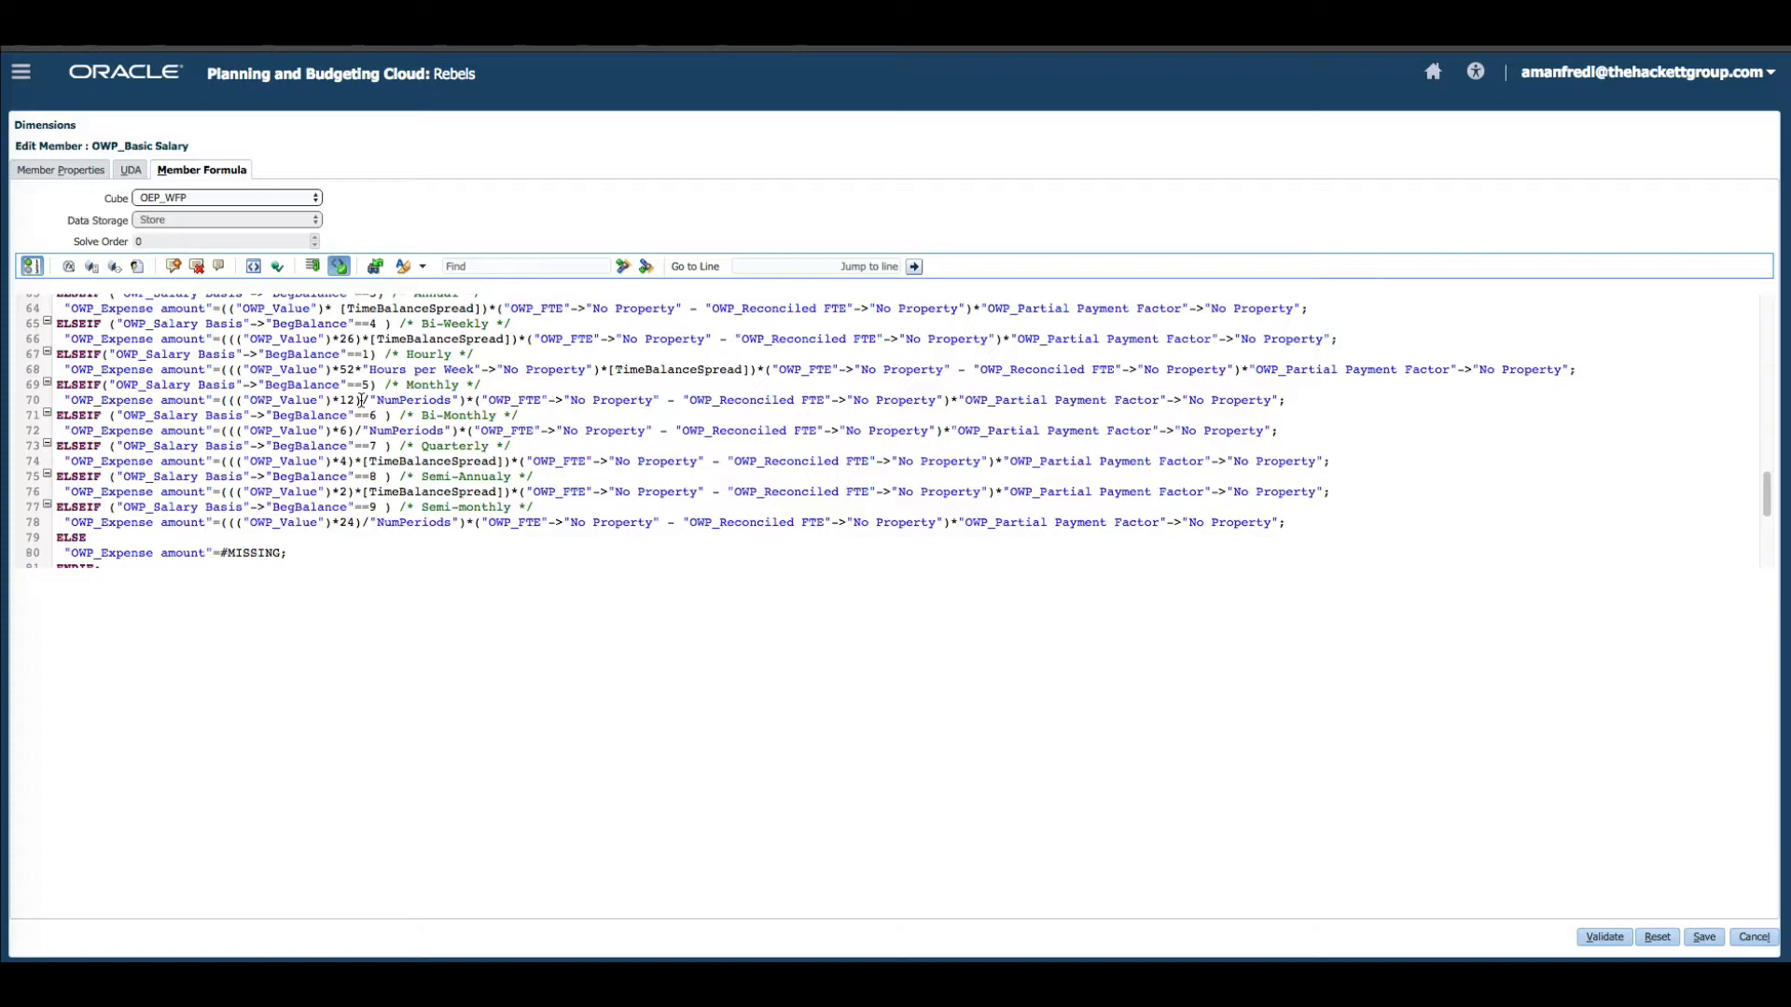
scroll(365, 407, right, 1)
scroll(383, 387, down, 8)
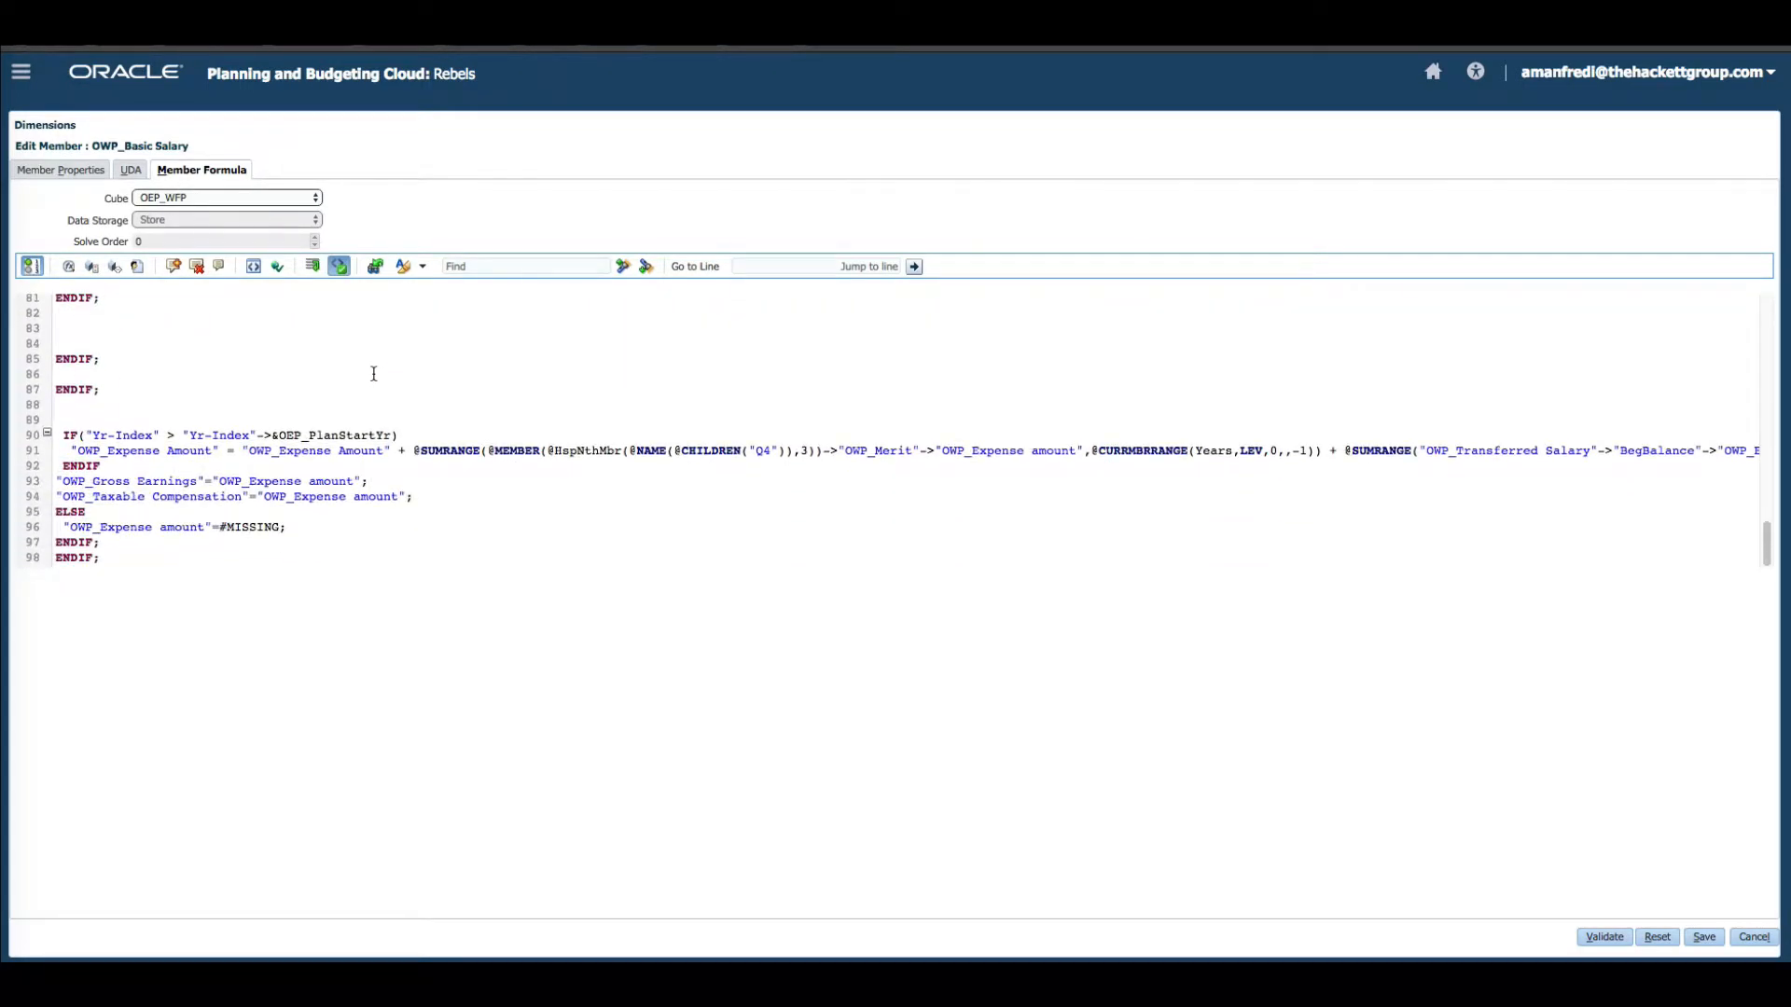
click(1753, 938)
Return to the home page and open Workforce Compensation Planning.
click(1433, 72)
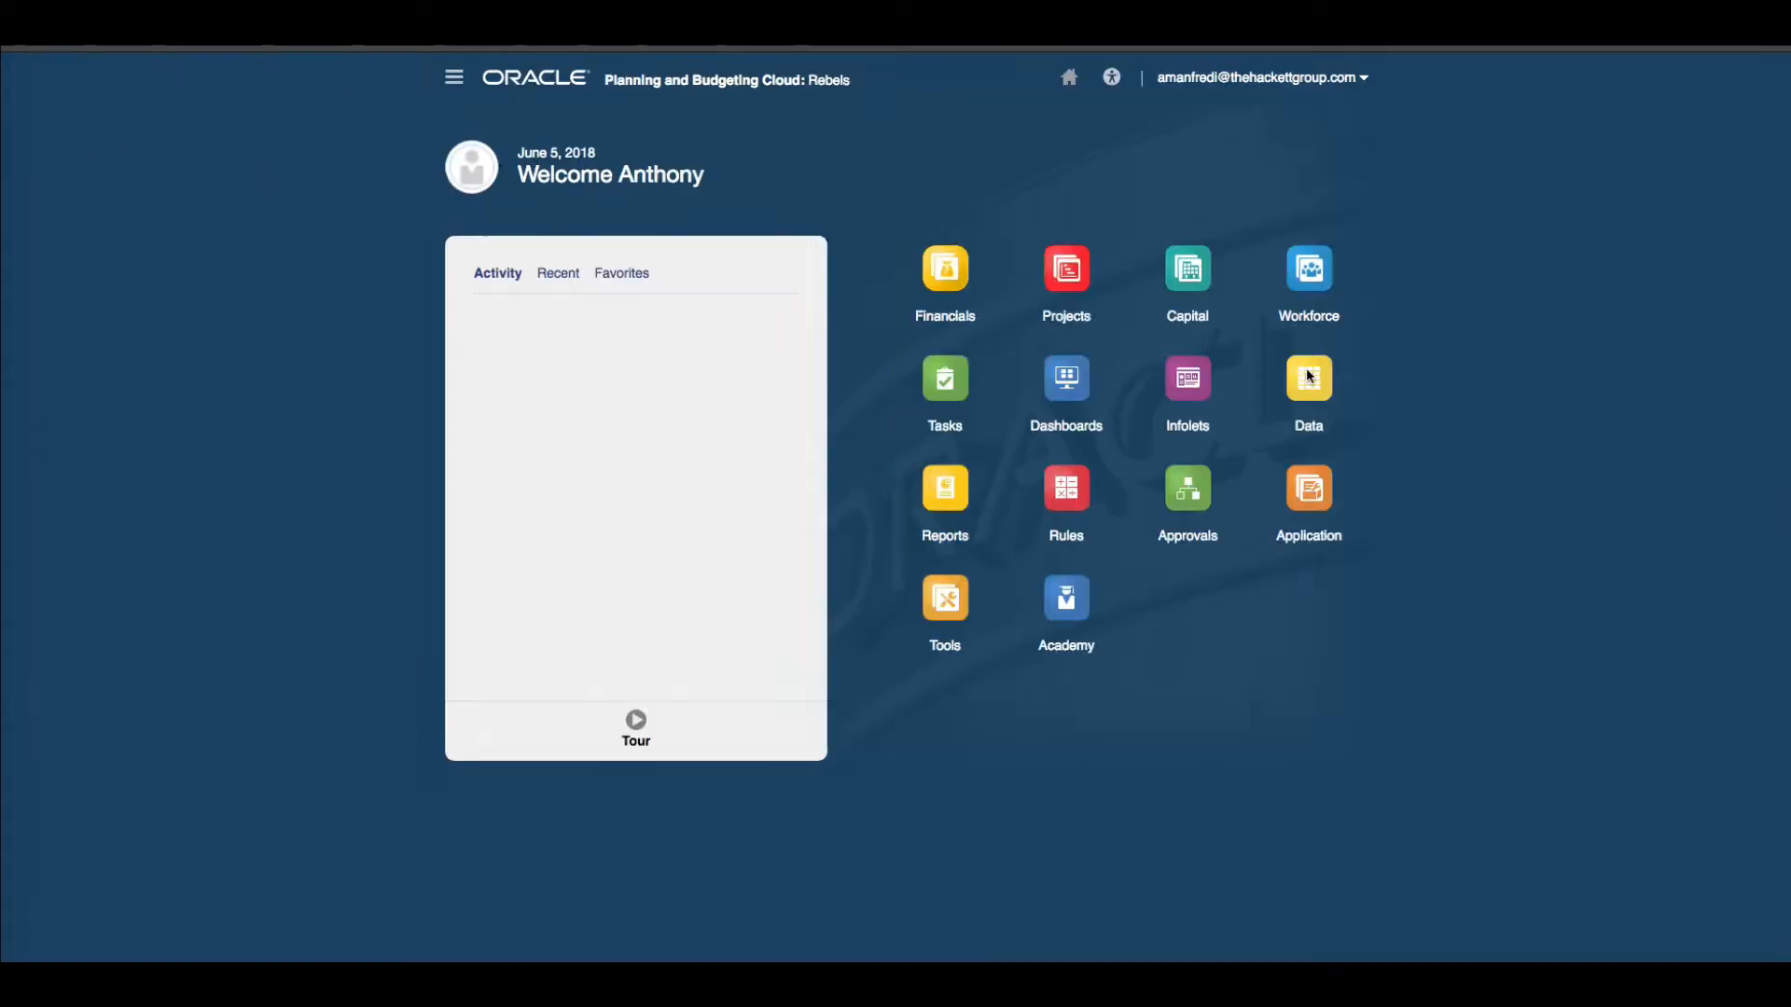
click(1313, 291)
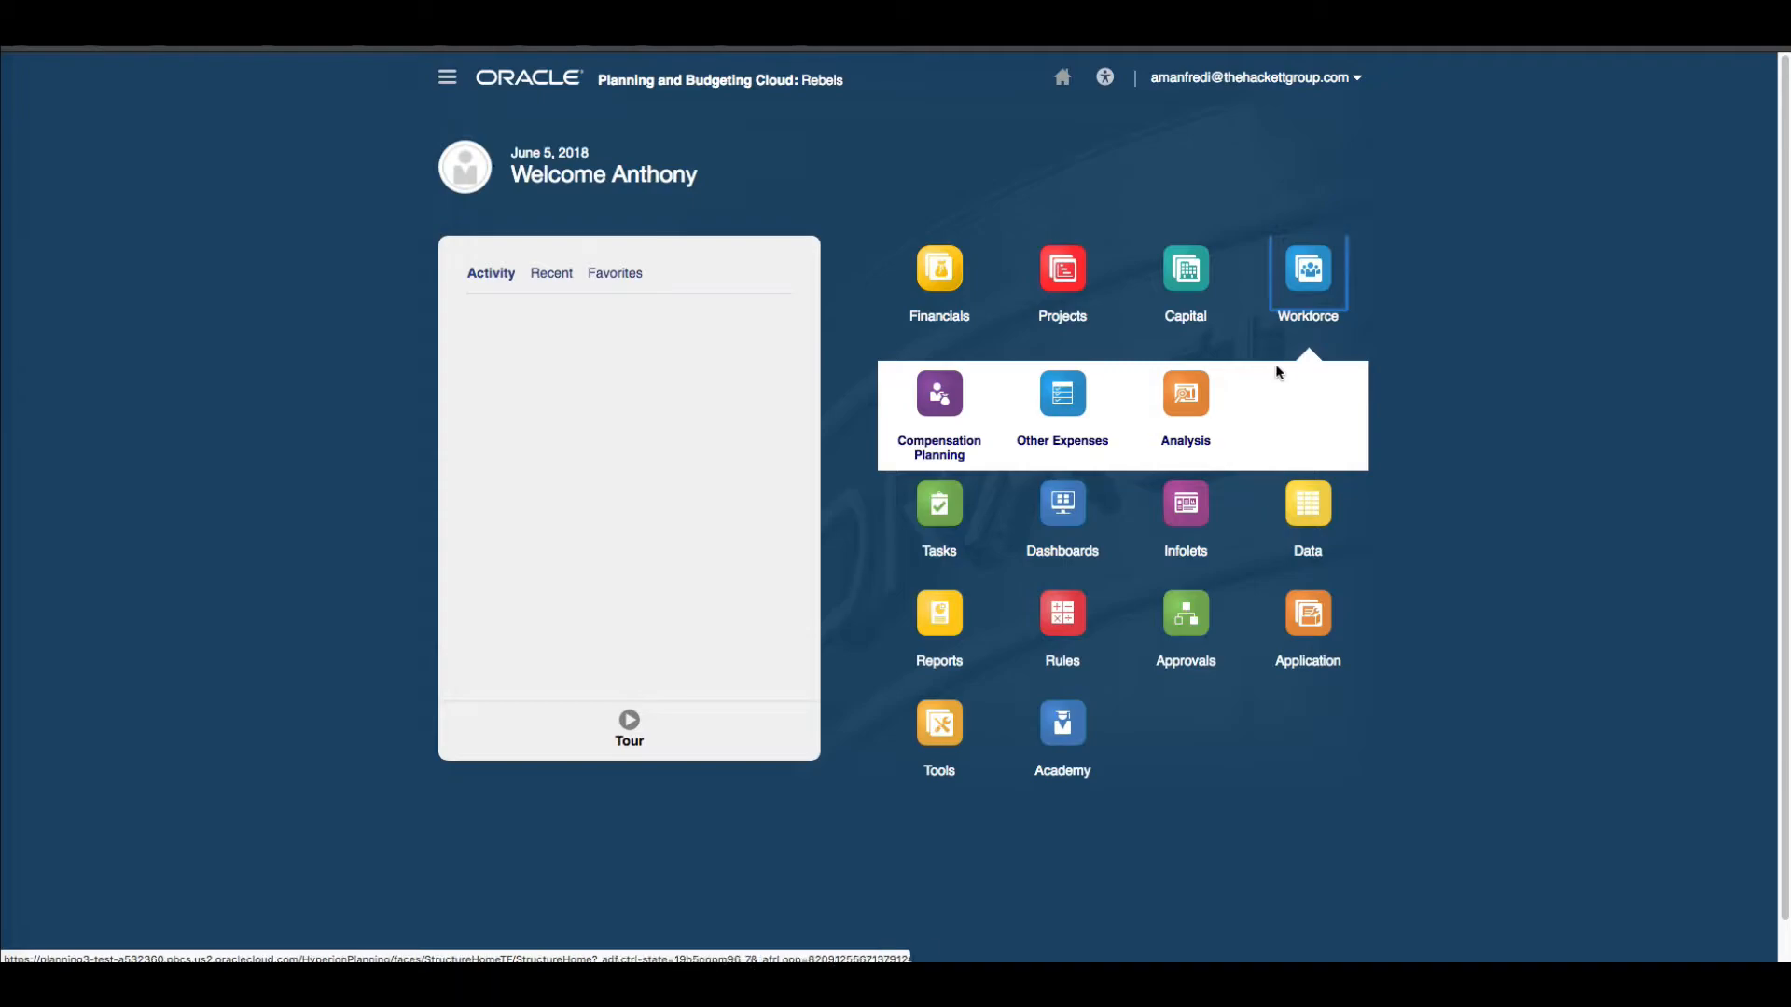
click(936, 445)
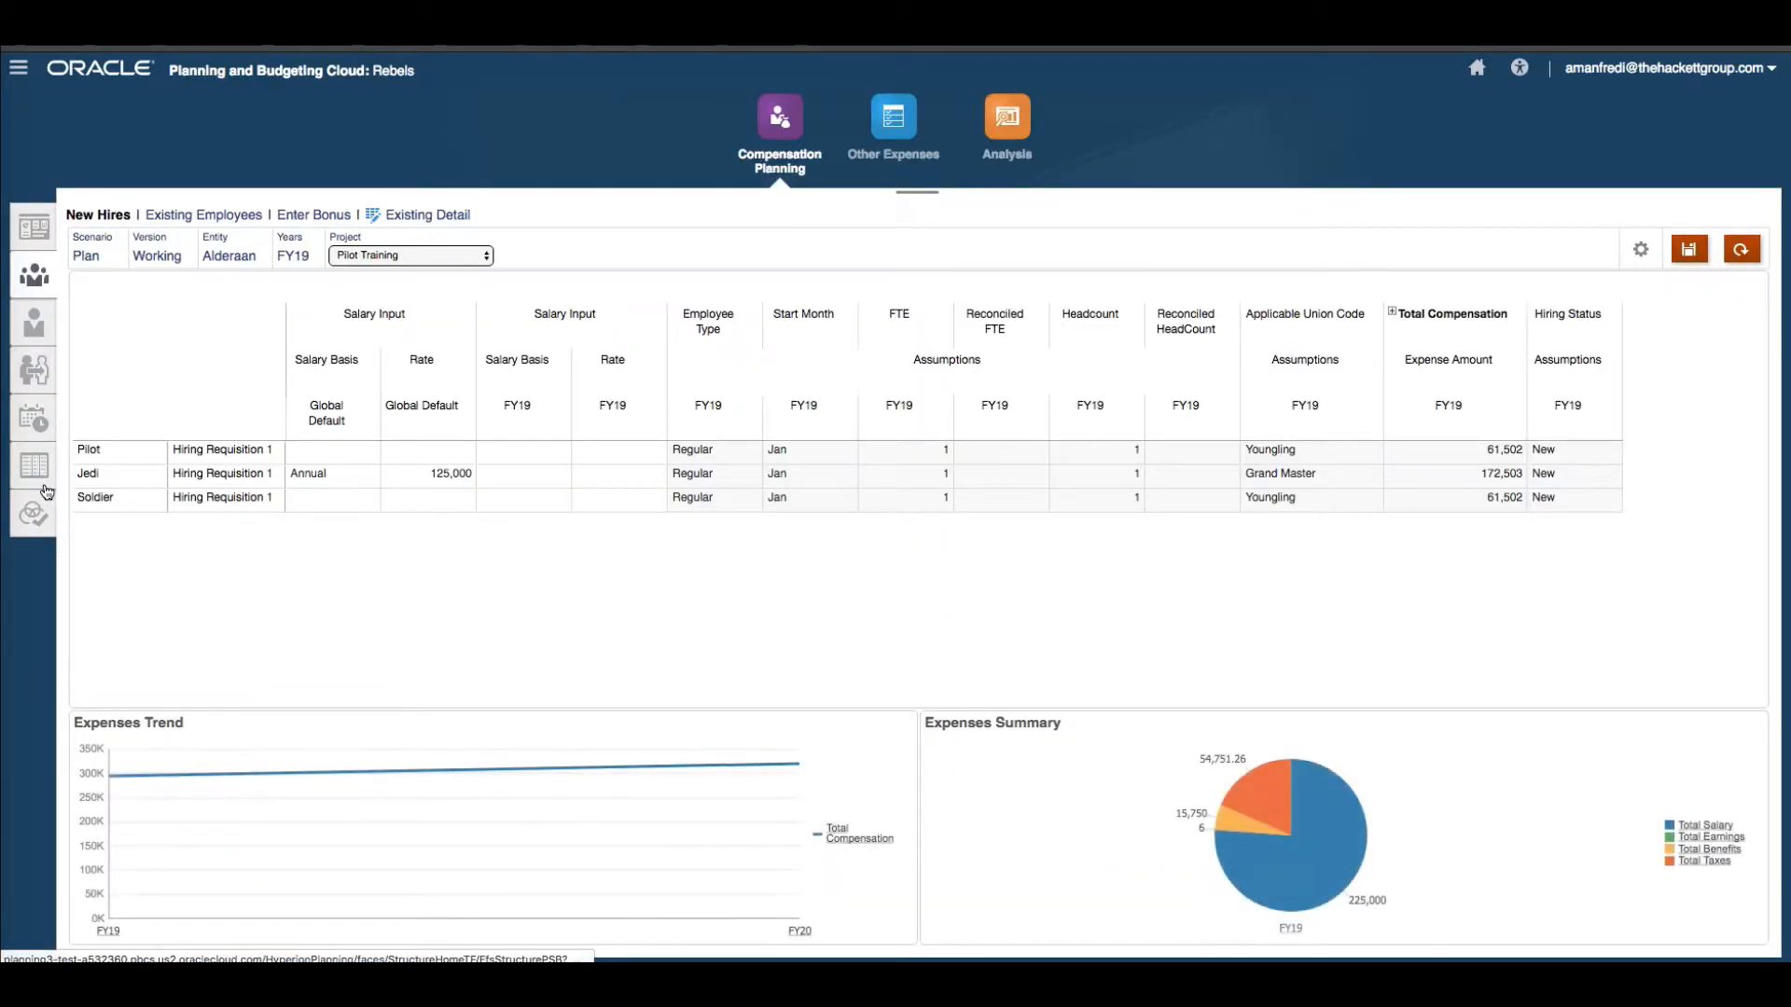
Open the union code assumptions form and examine the salary grade mapped to each union code.
click(45, 487)
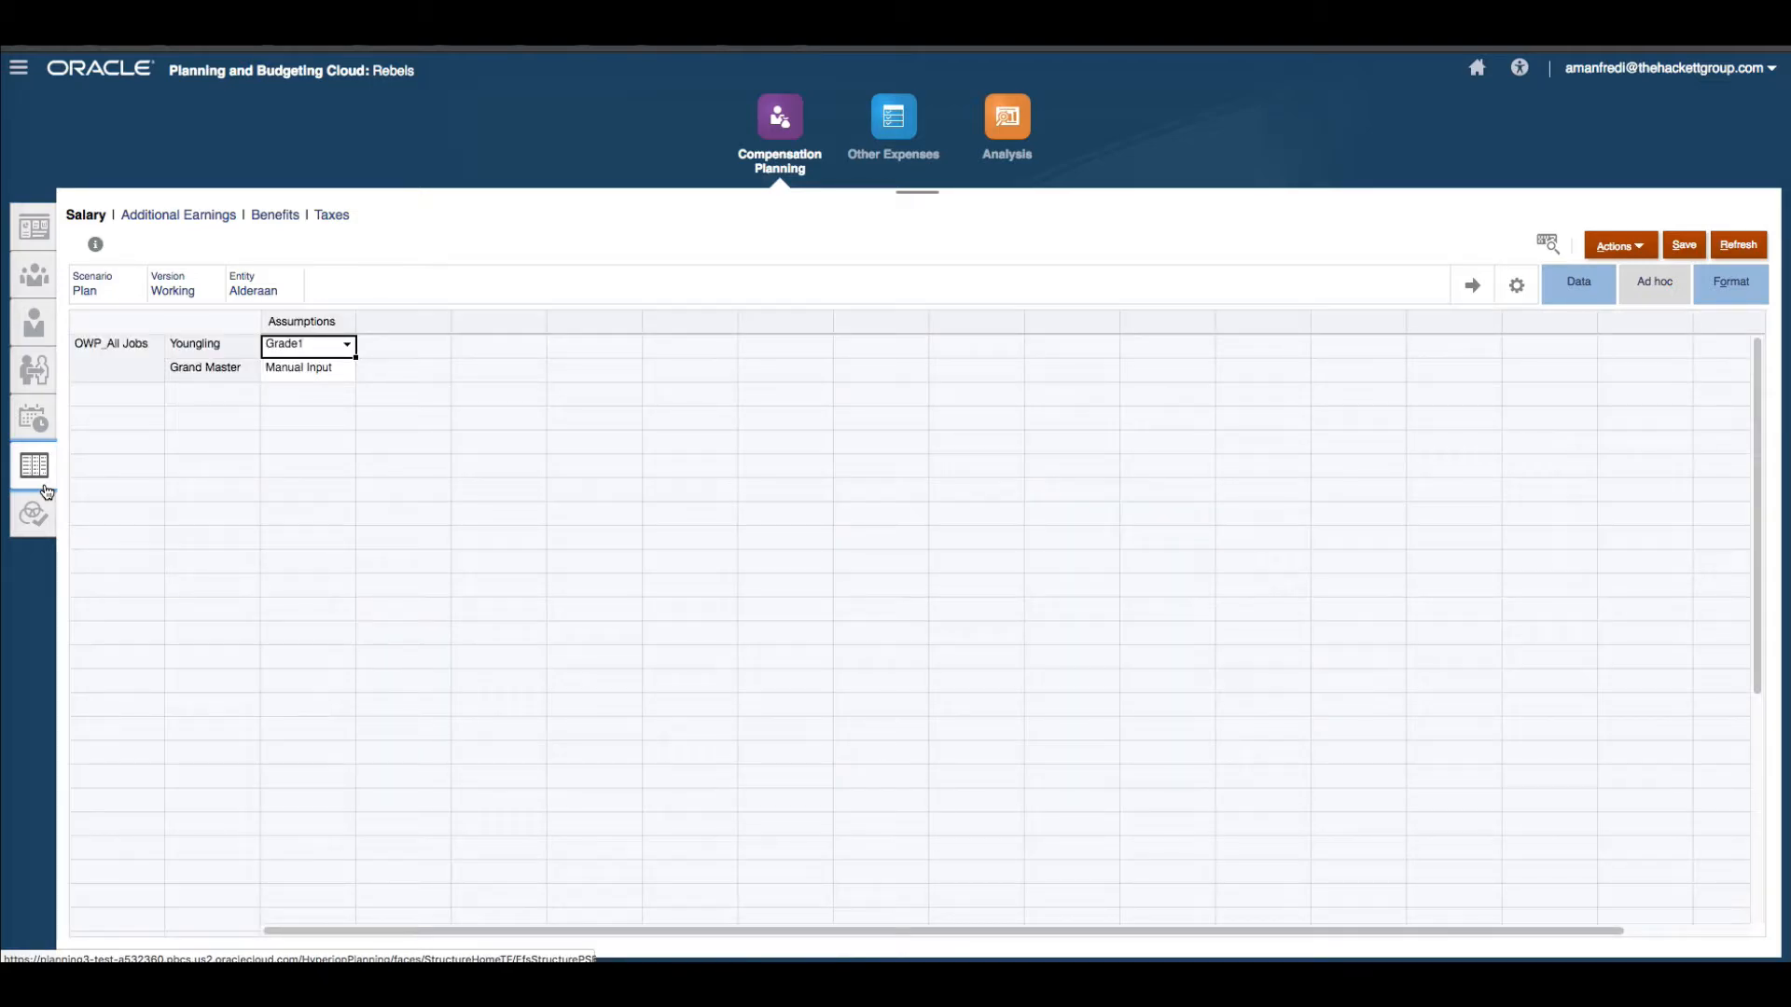
click(311, 469)
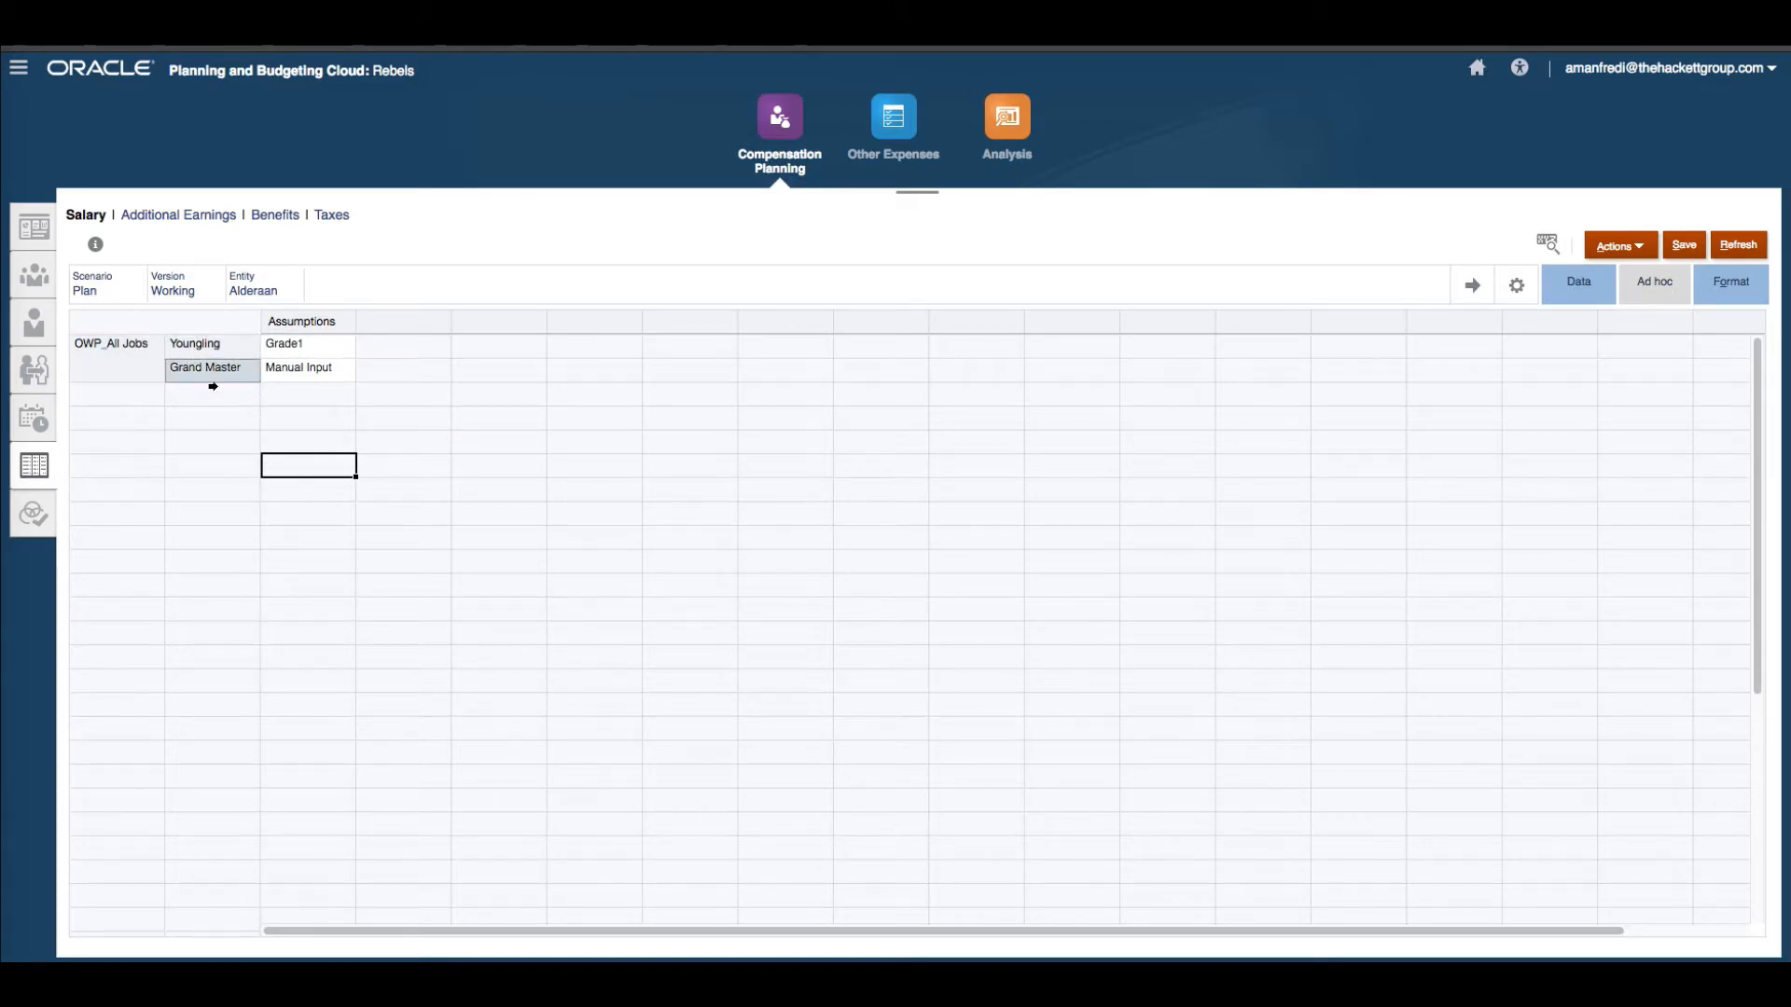
Review the Salary Grades form's rates and Manual Input row, then return to the New Hires form.
click(45, 438)
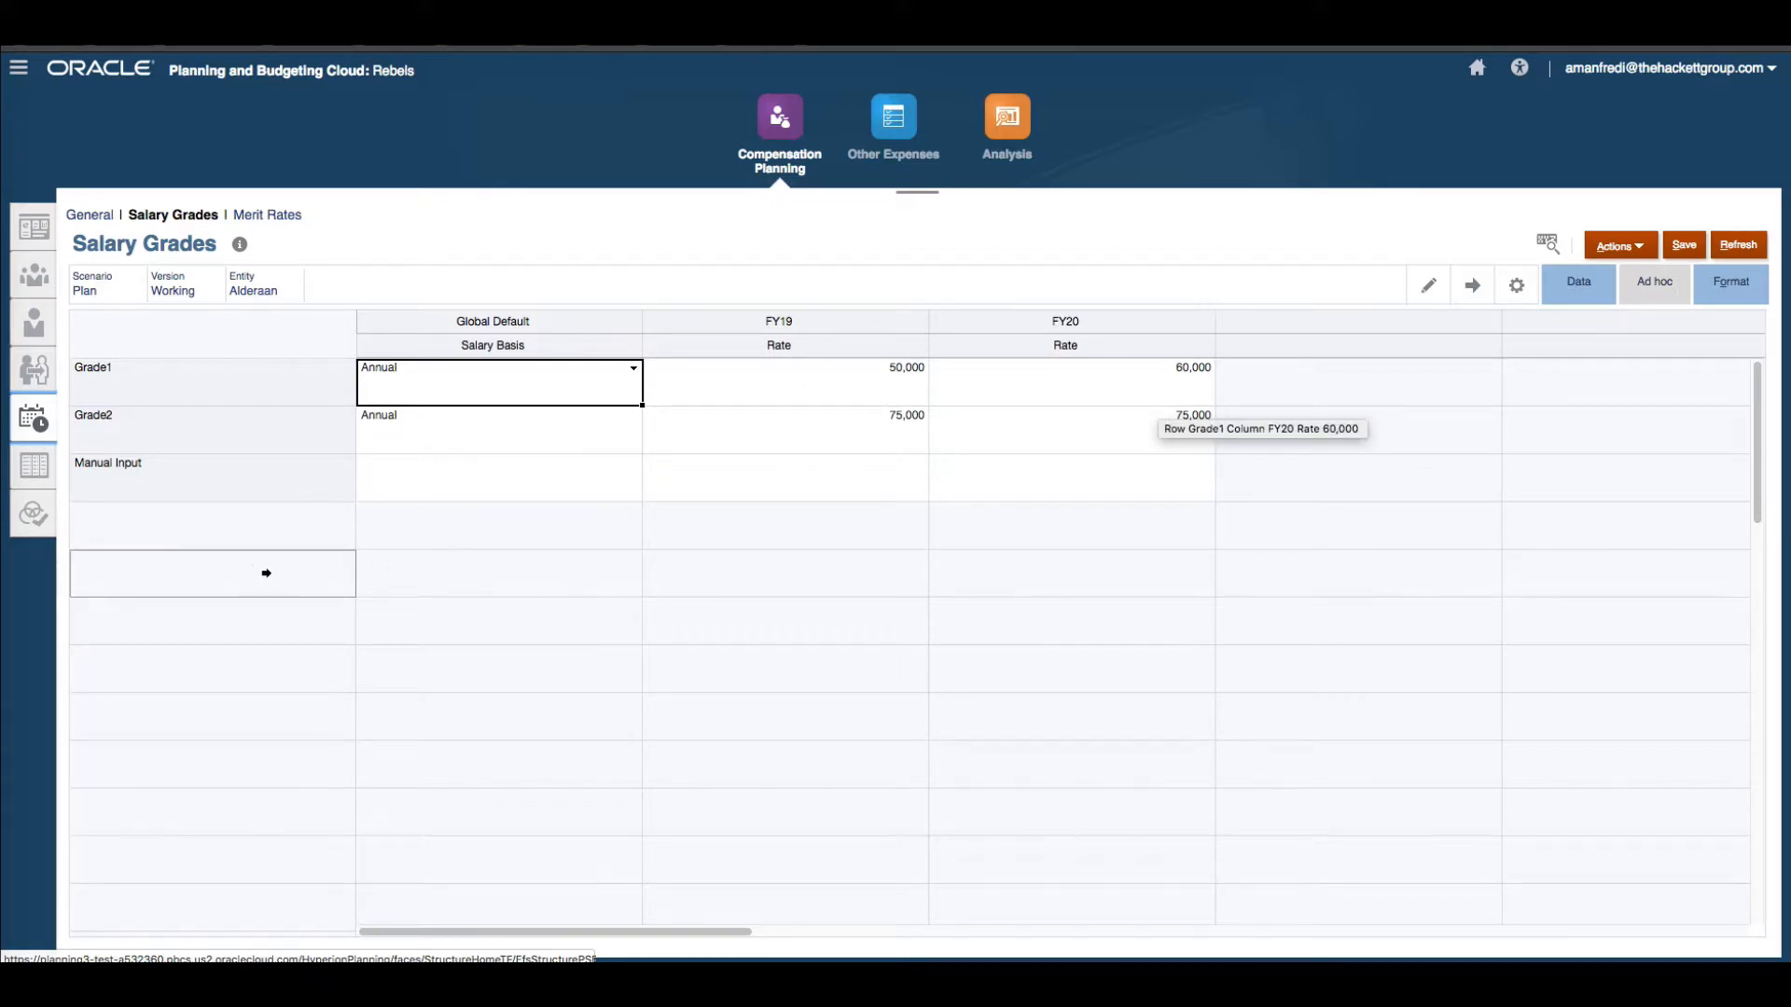
click(269, 497)
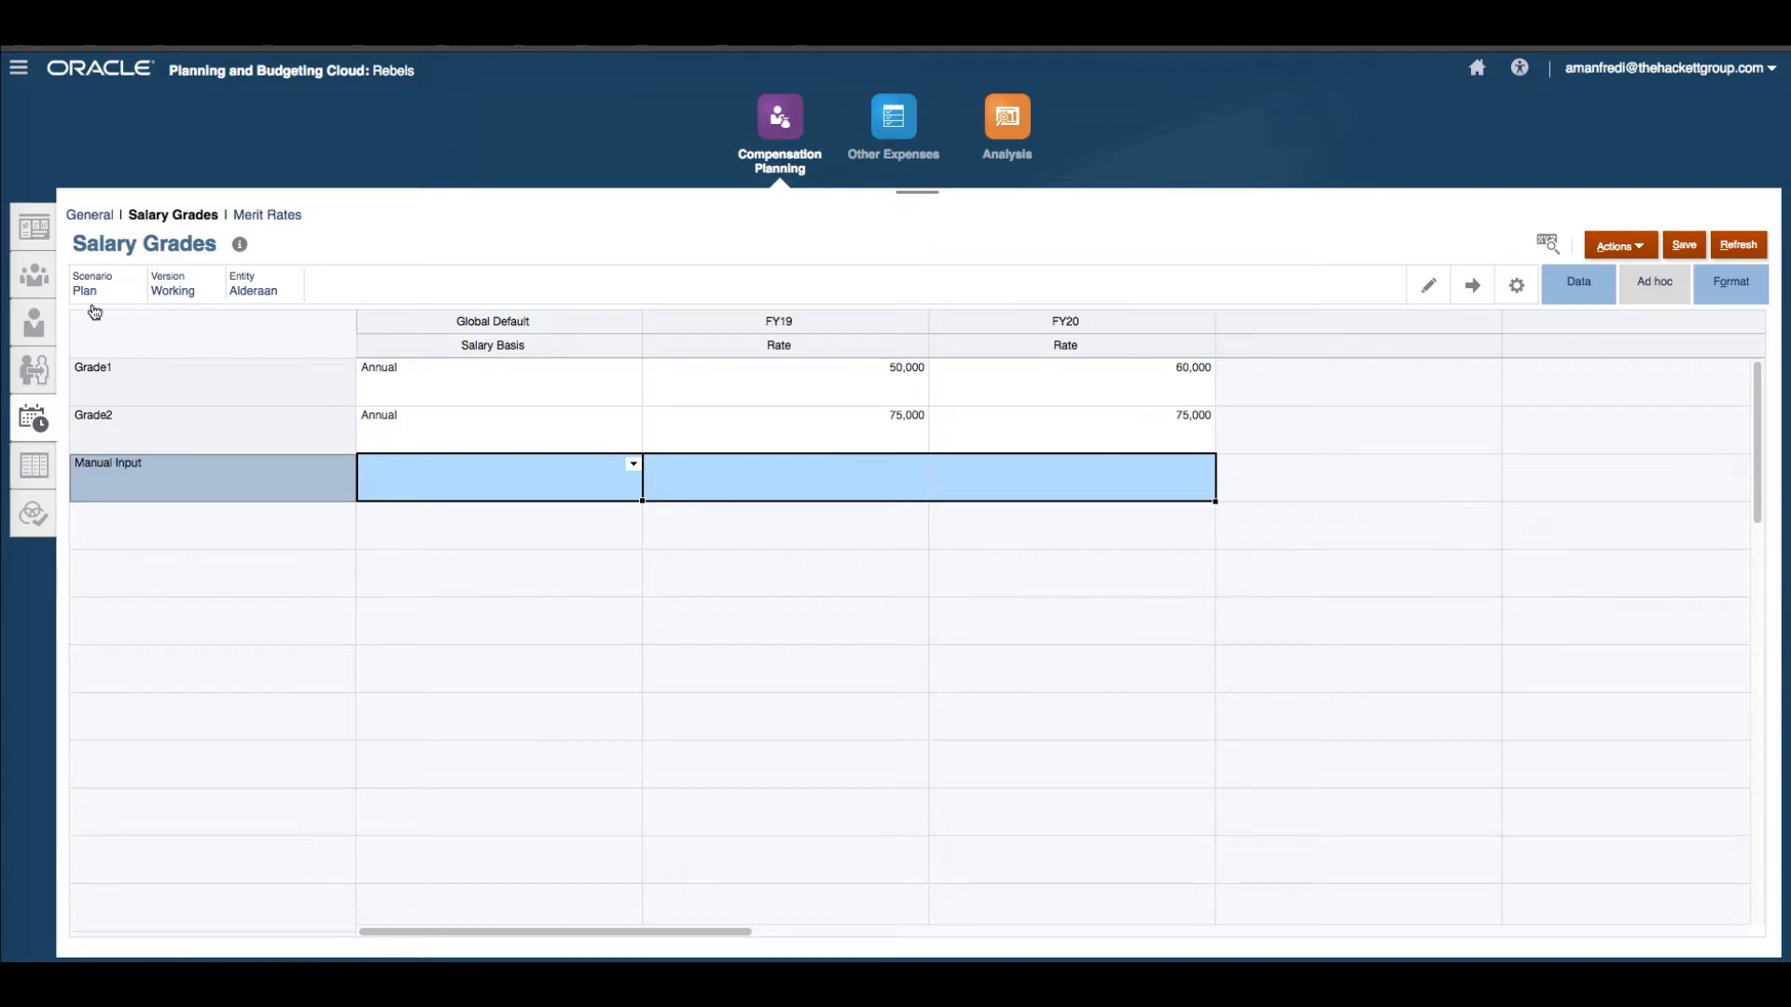
click(33, 291)
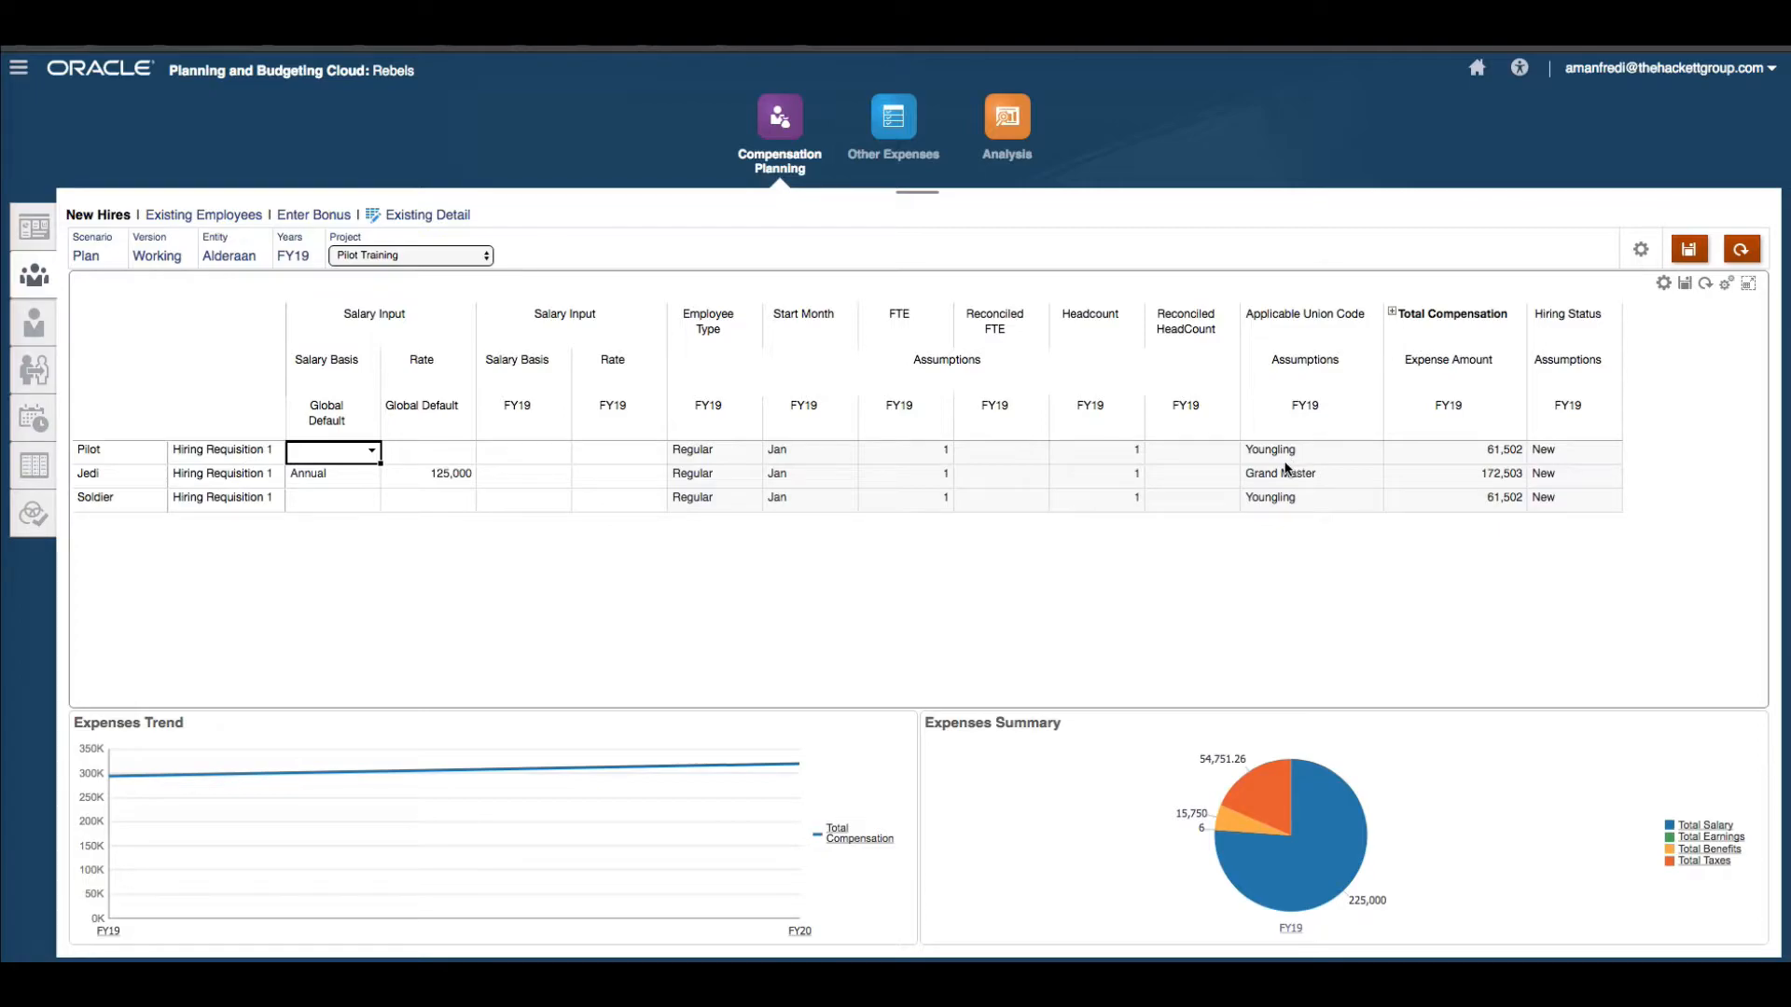
Expand the Total Compensation column and scroll across its salary, earnings and benefit components.
click(1393, 314)
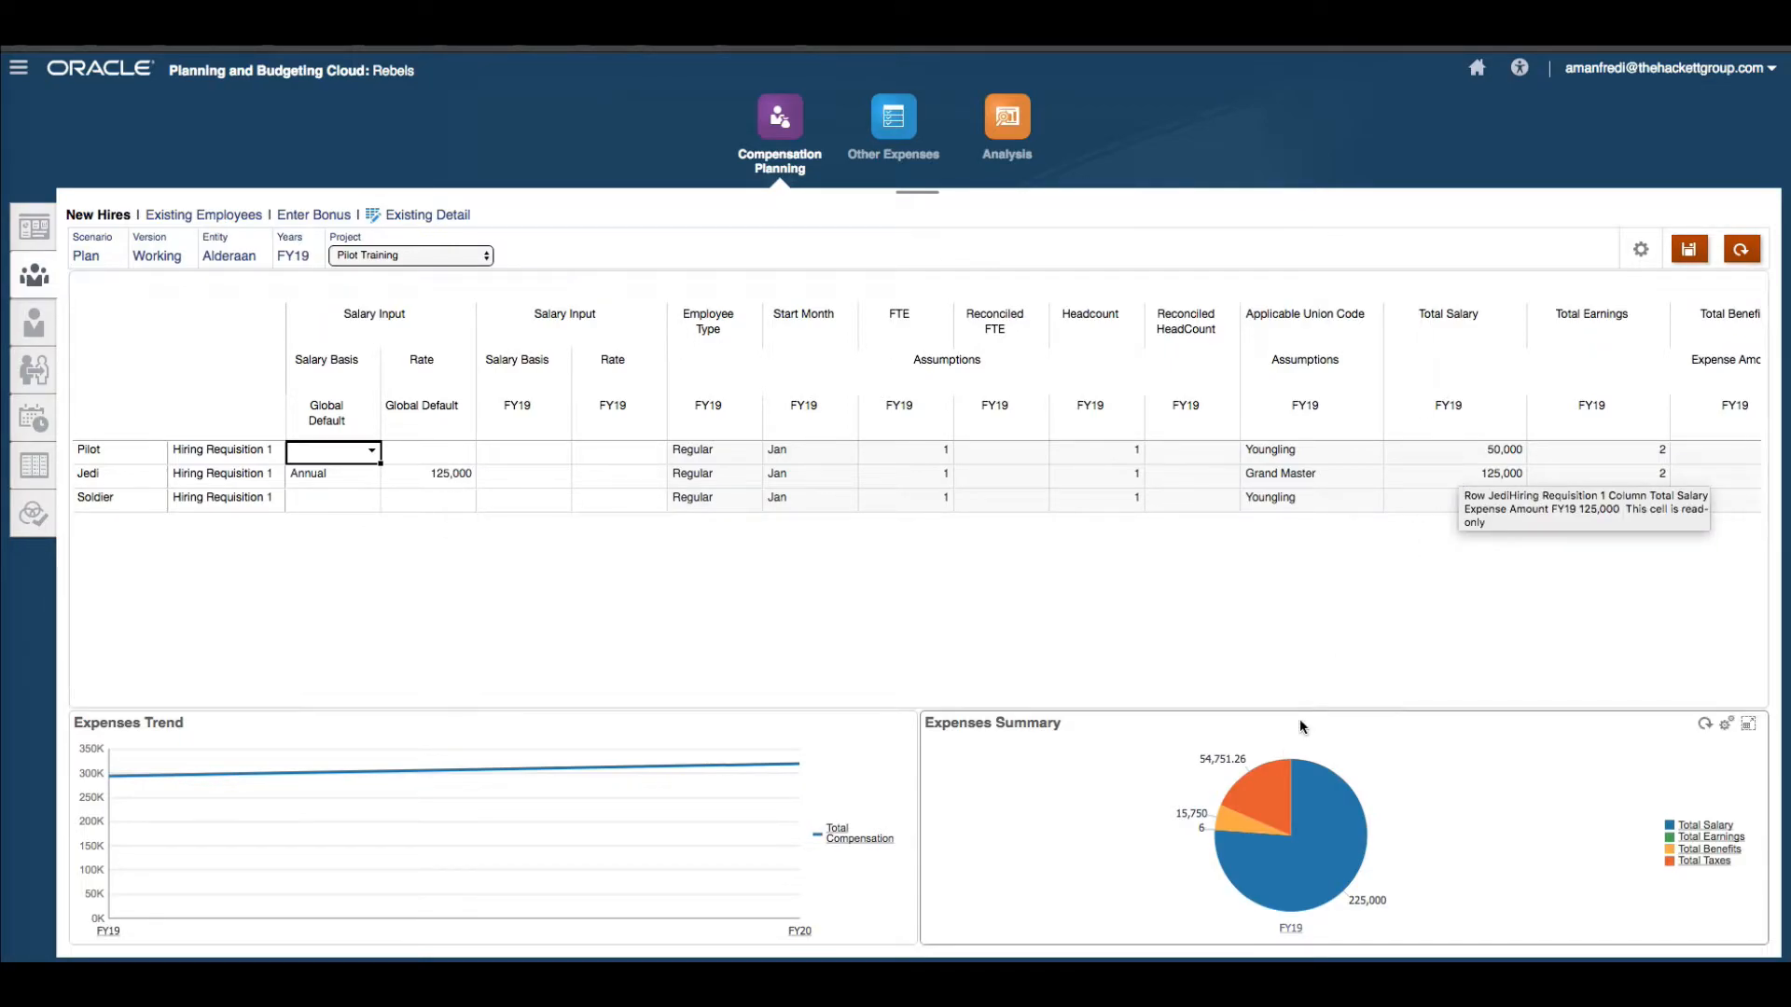
drag(1334, 696, 1082, 686)
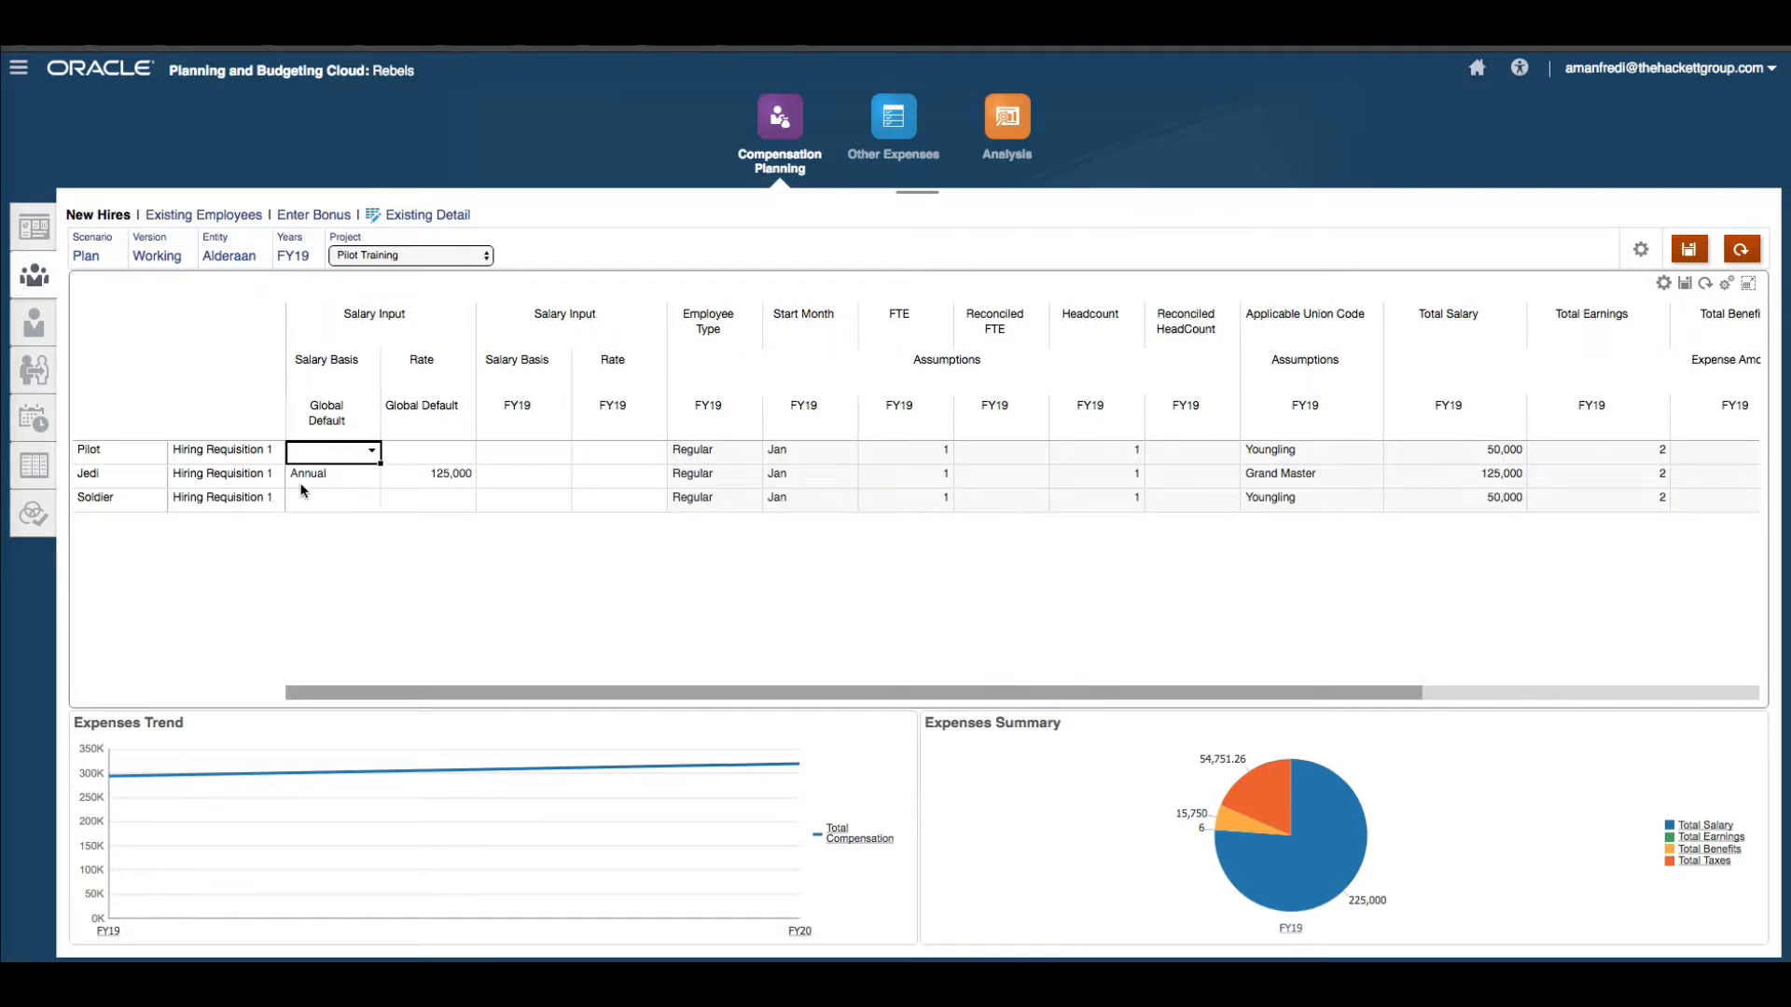
Start adding a hiring requisition for the Soldier job with an FTE of 1.
click(1664, 285)
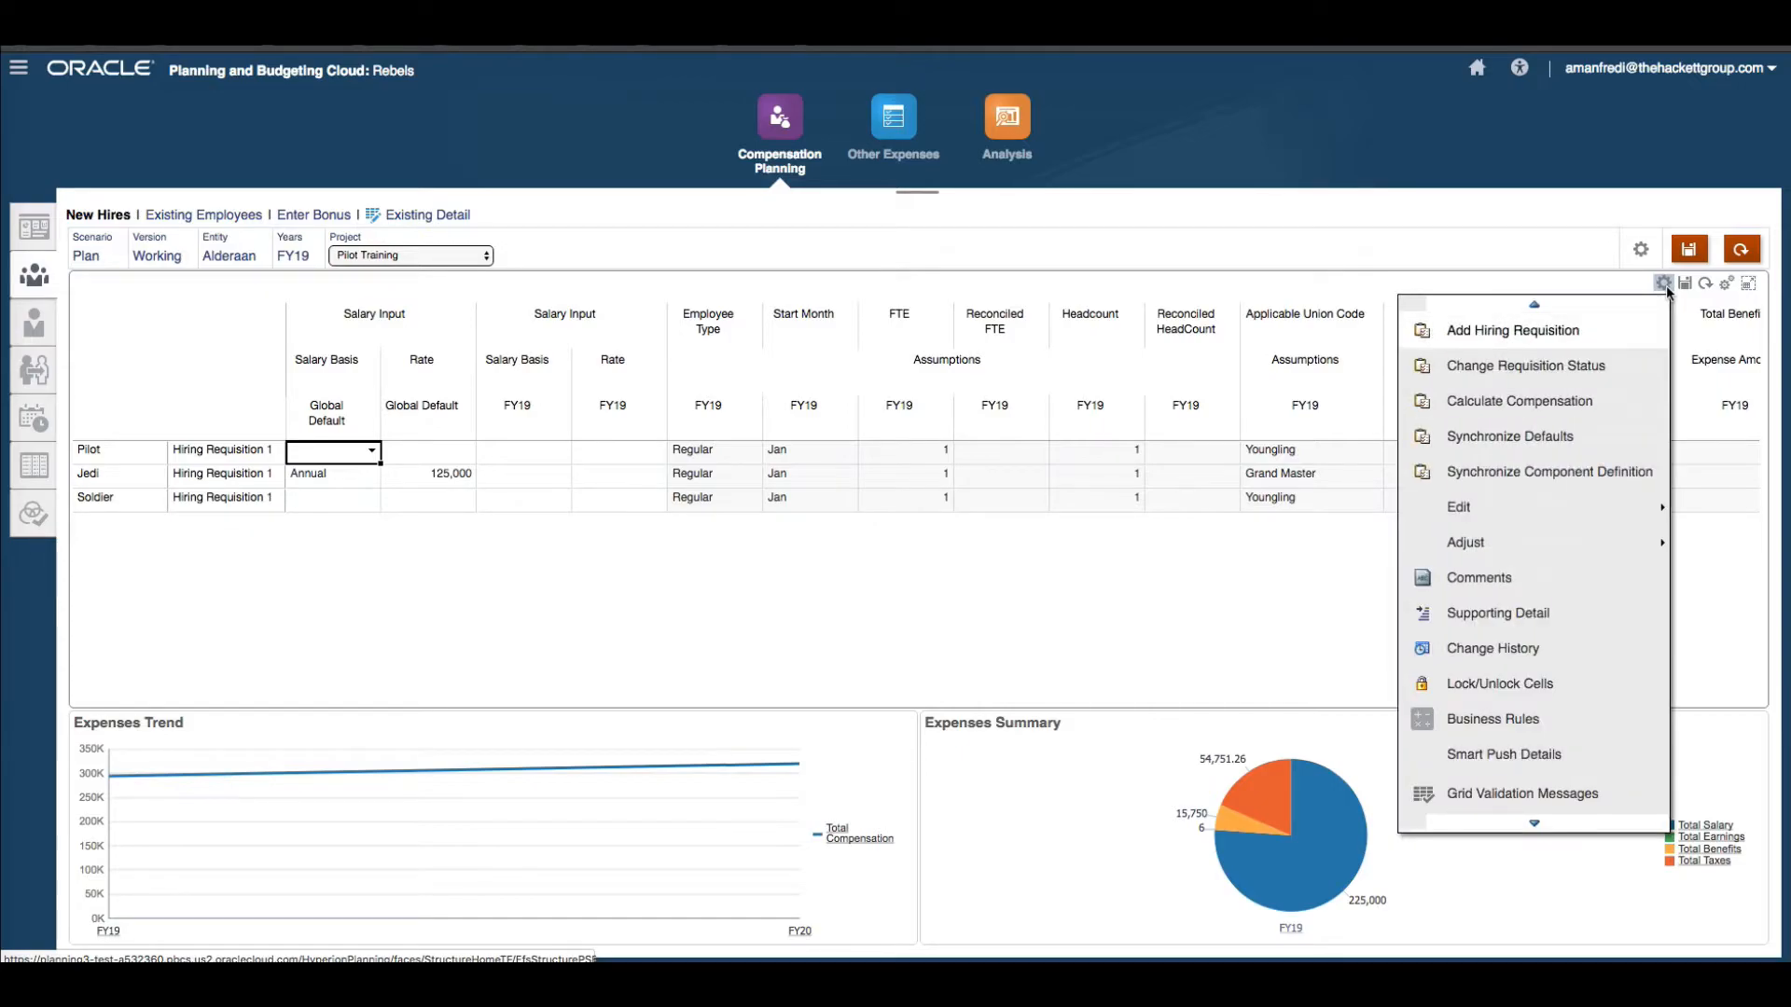
click(1593, 342)
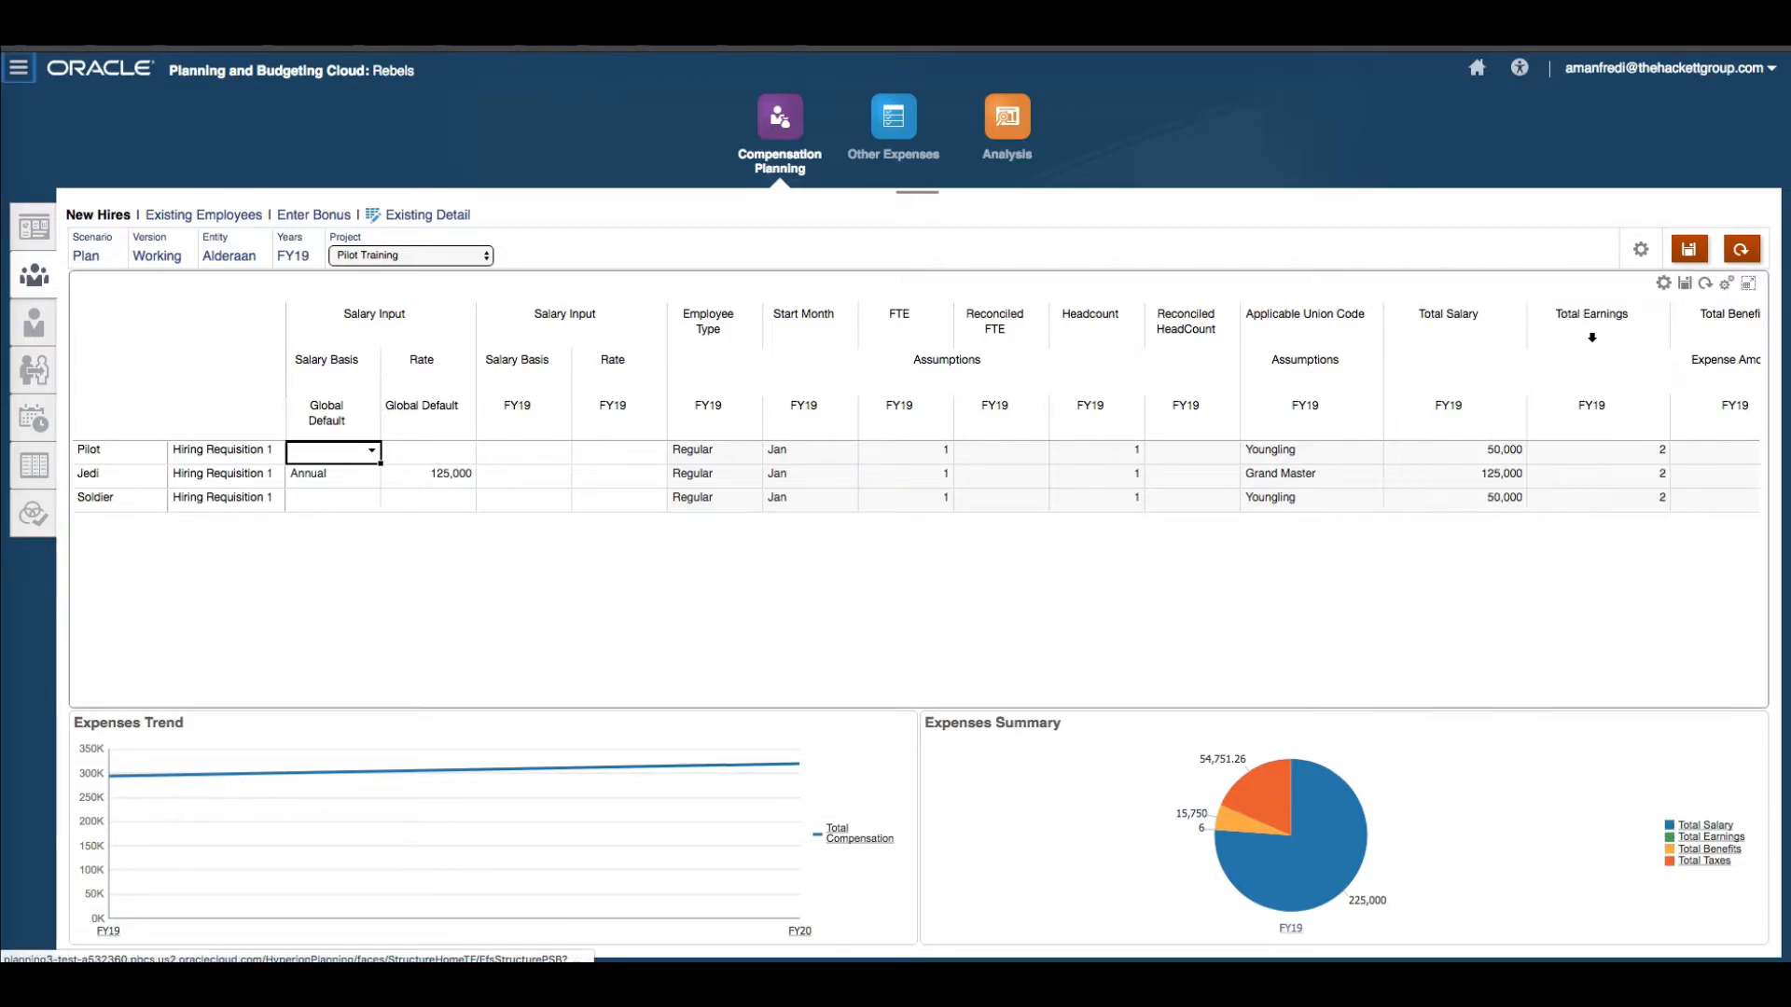
click(818, 328)
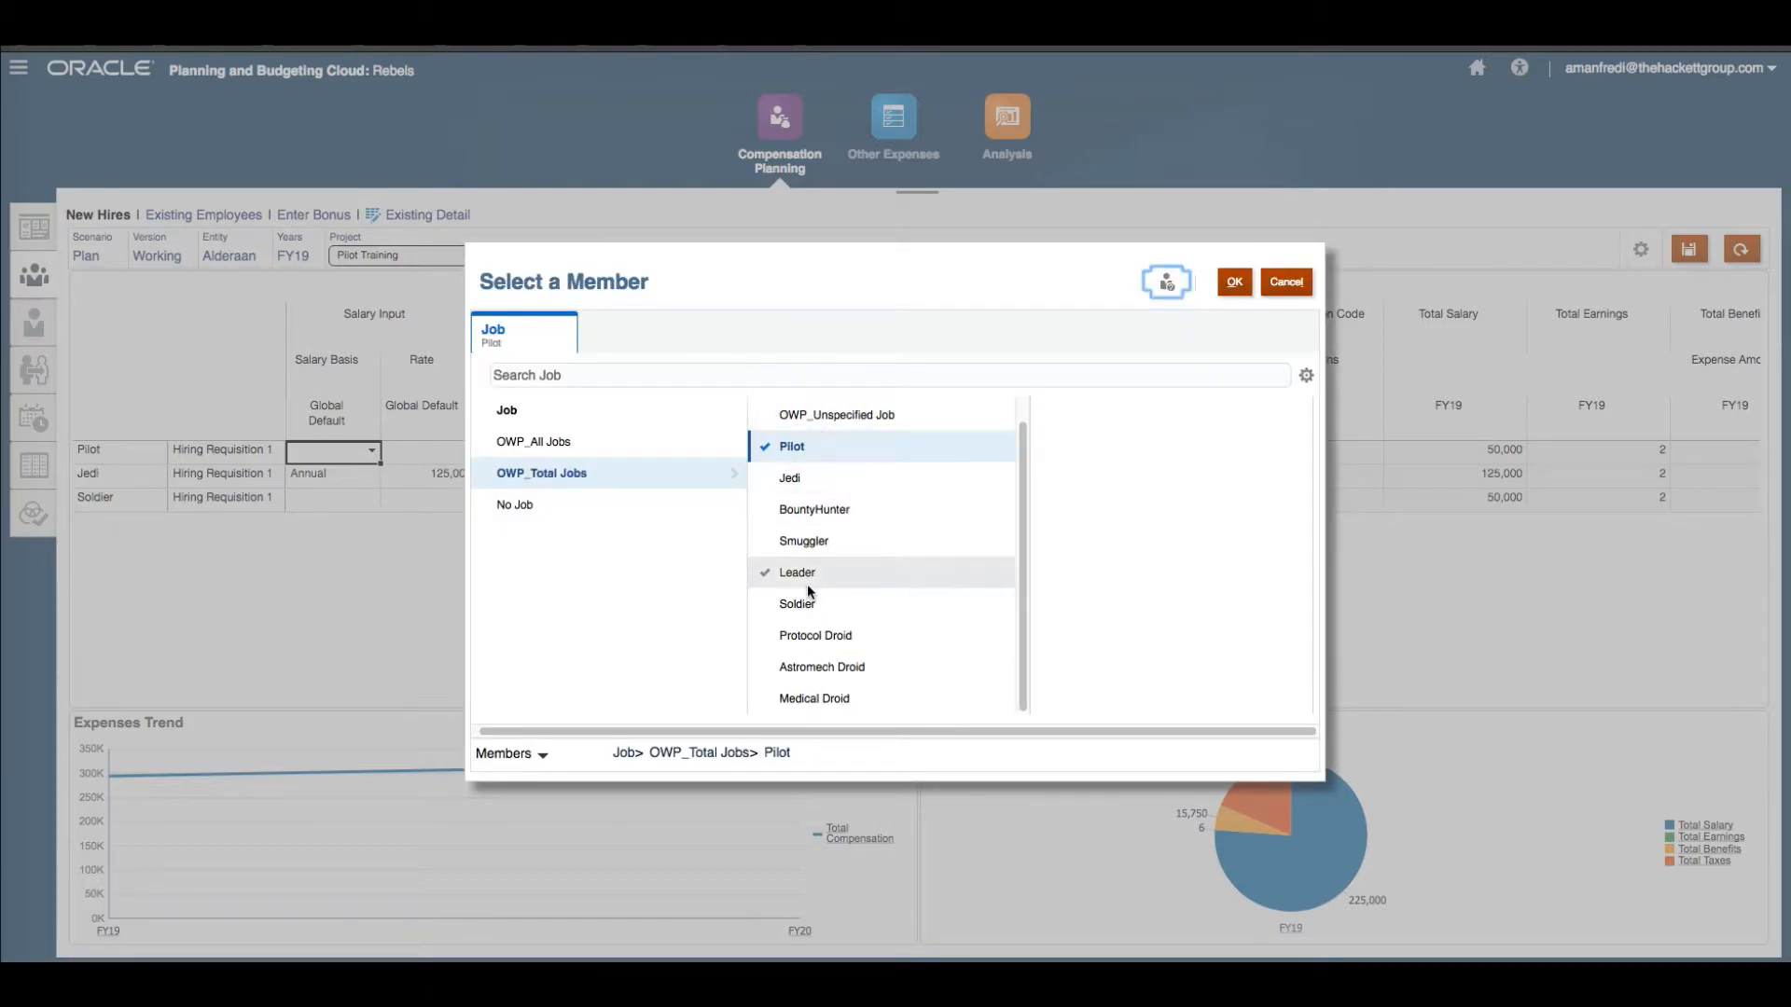
click(766, 616)
click(1234, 281)
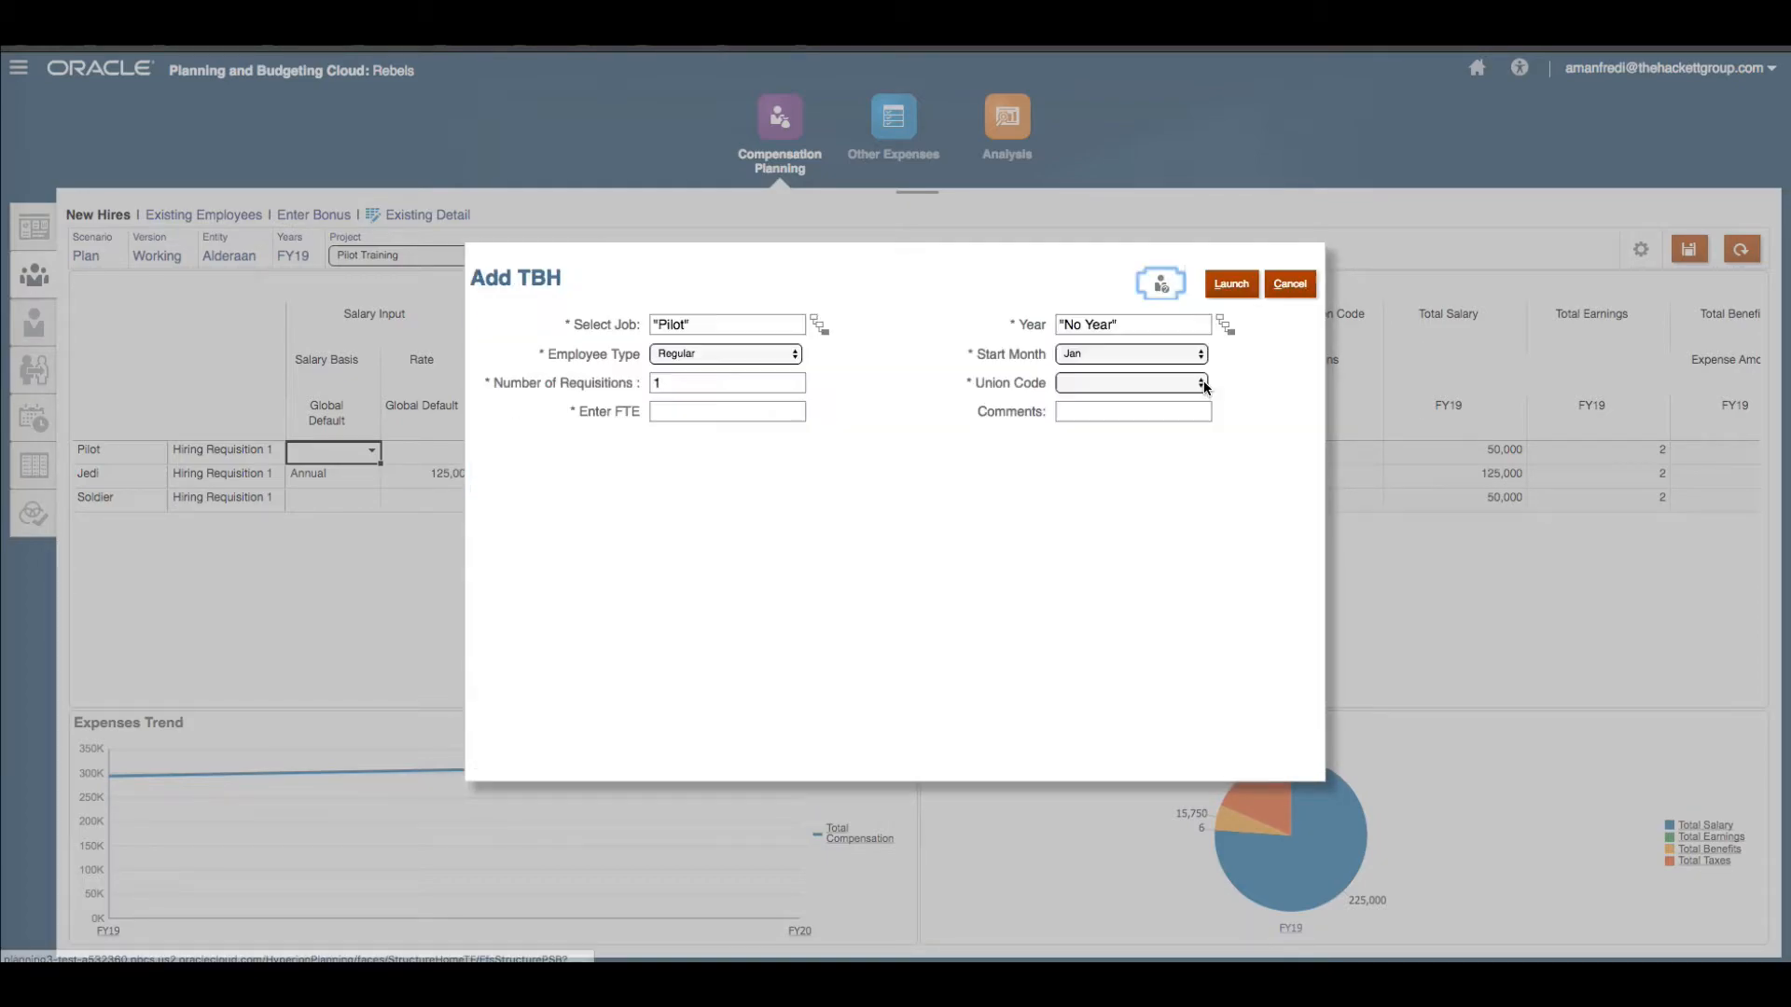
click(730, 411)
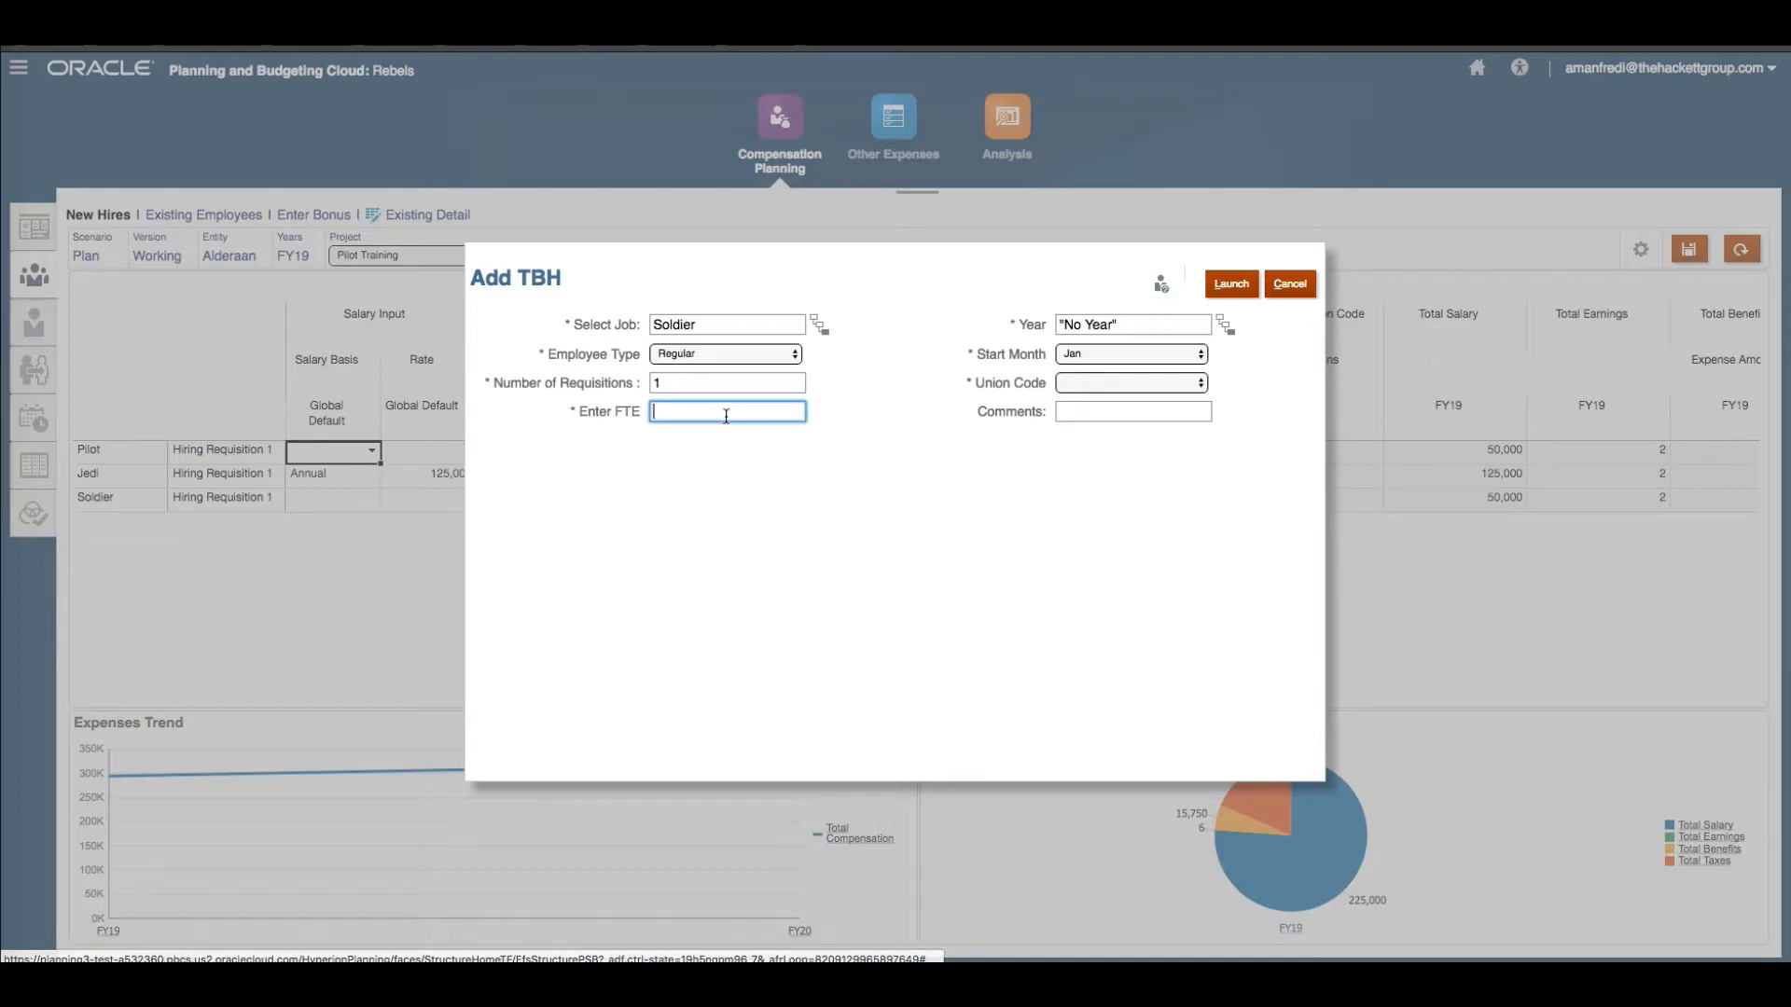
text(1)
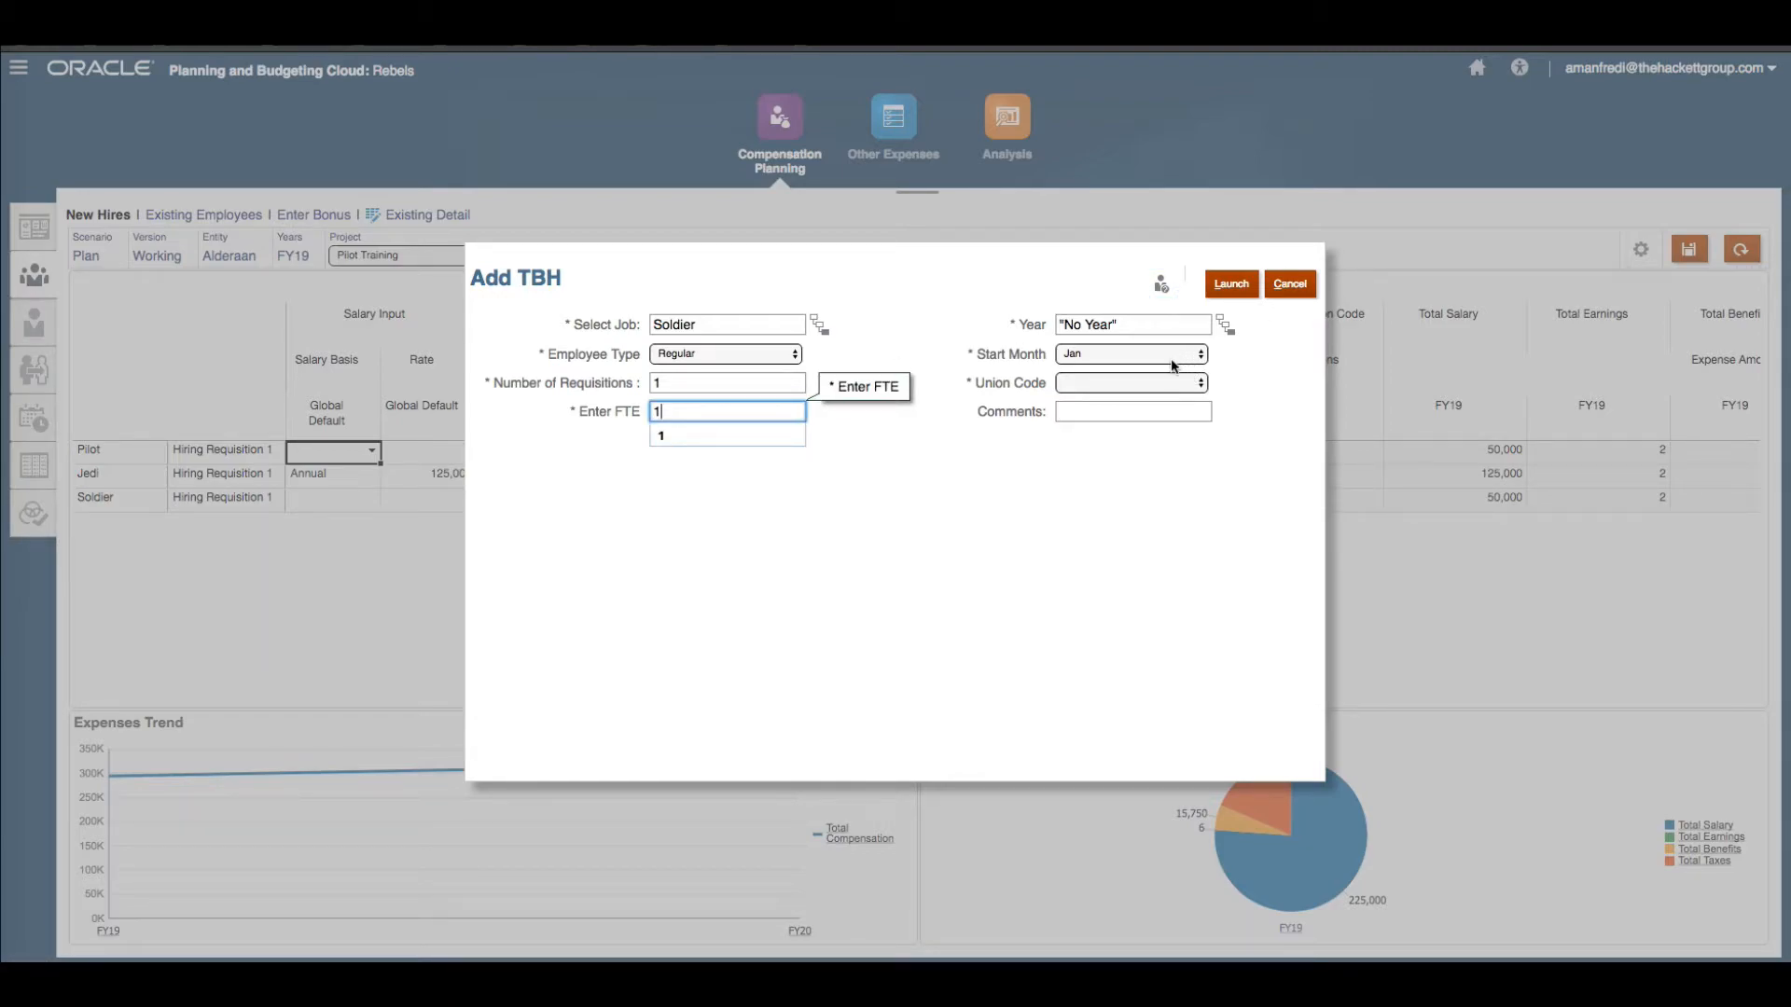
Set the requisition's year to FY19, union code to Youngling and comment to Driver Based.
click(1191, 329)
key(ctrl+a)
key(BackSpace)
text(FY)
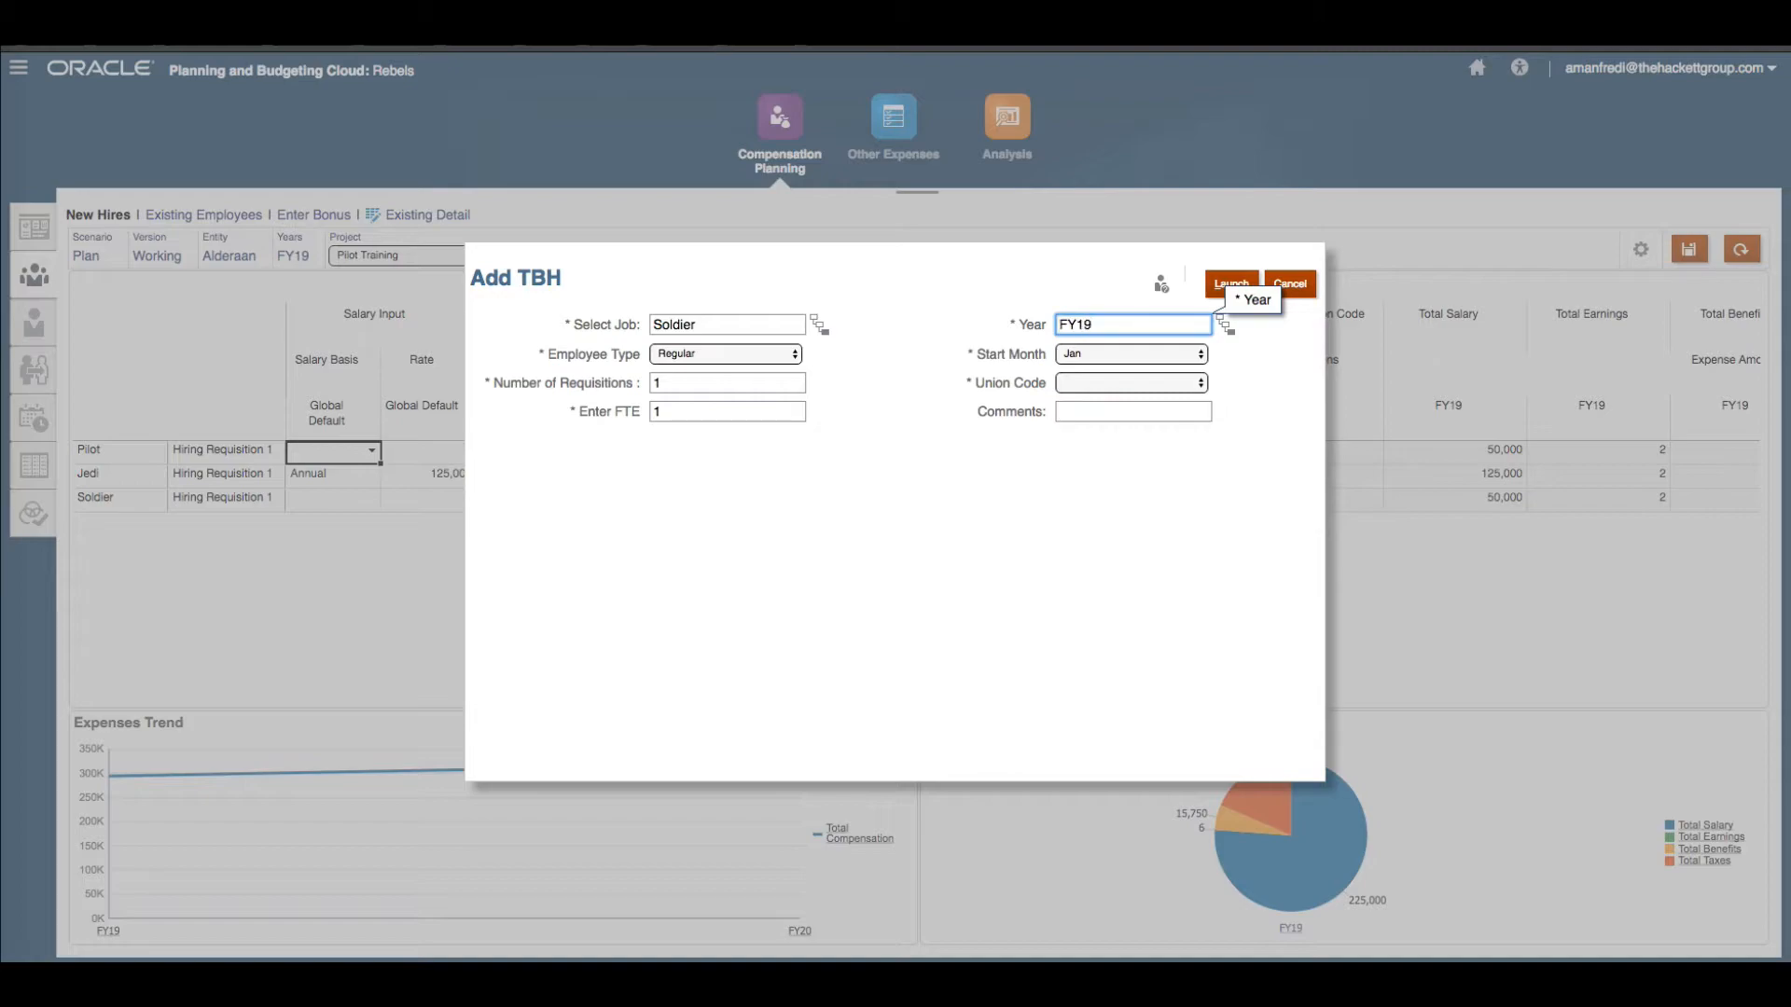
click(1073, 384)
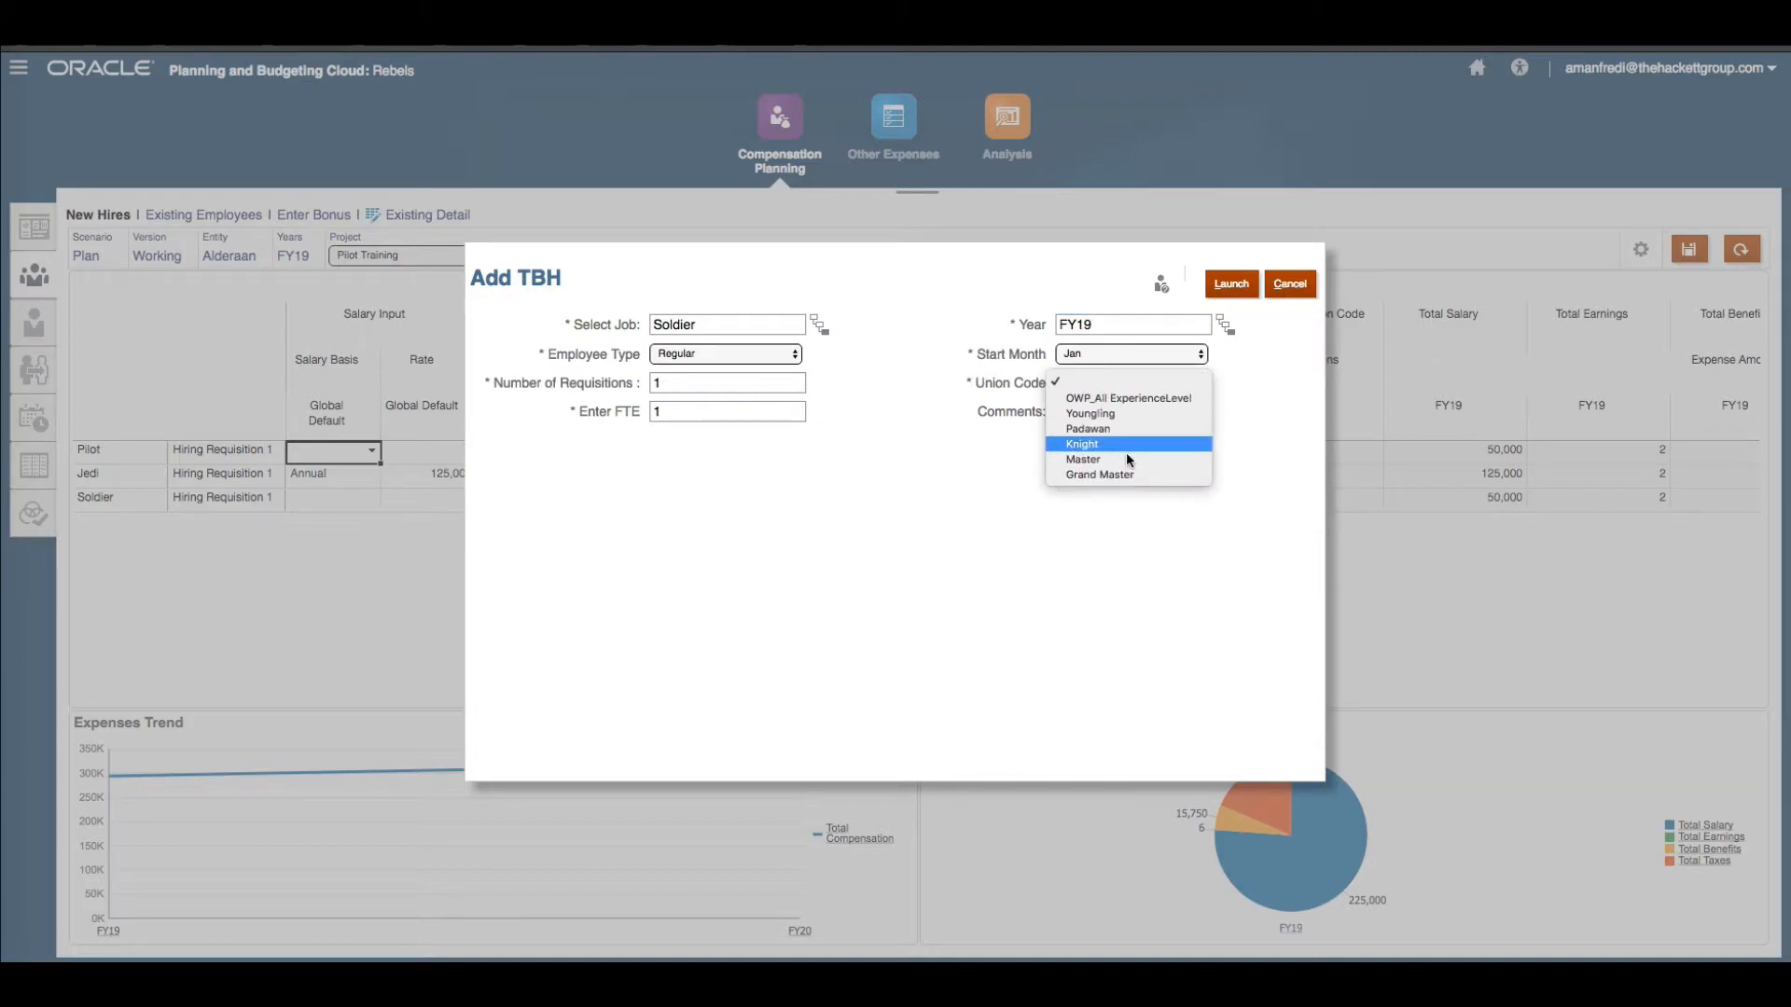
click(1139, 420)
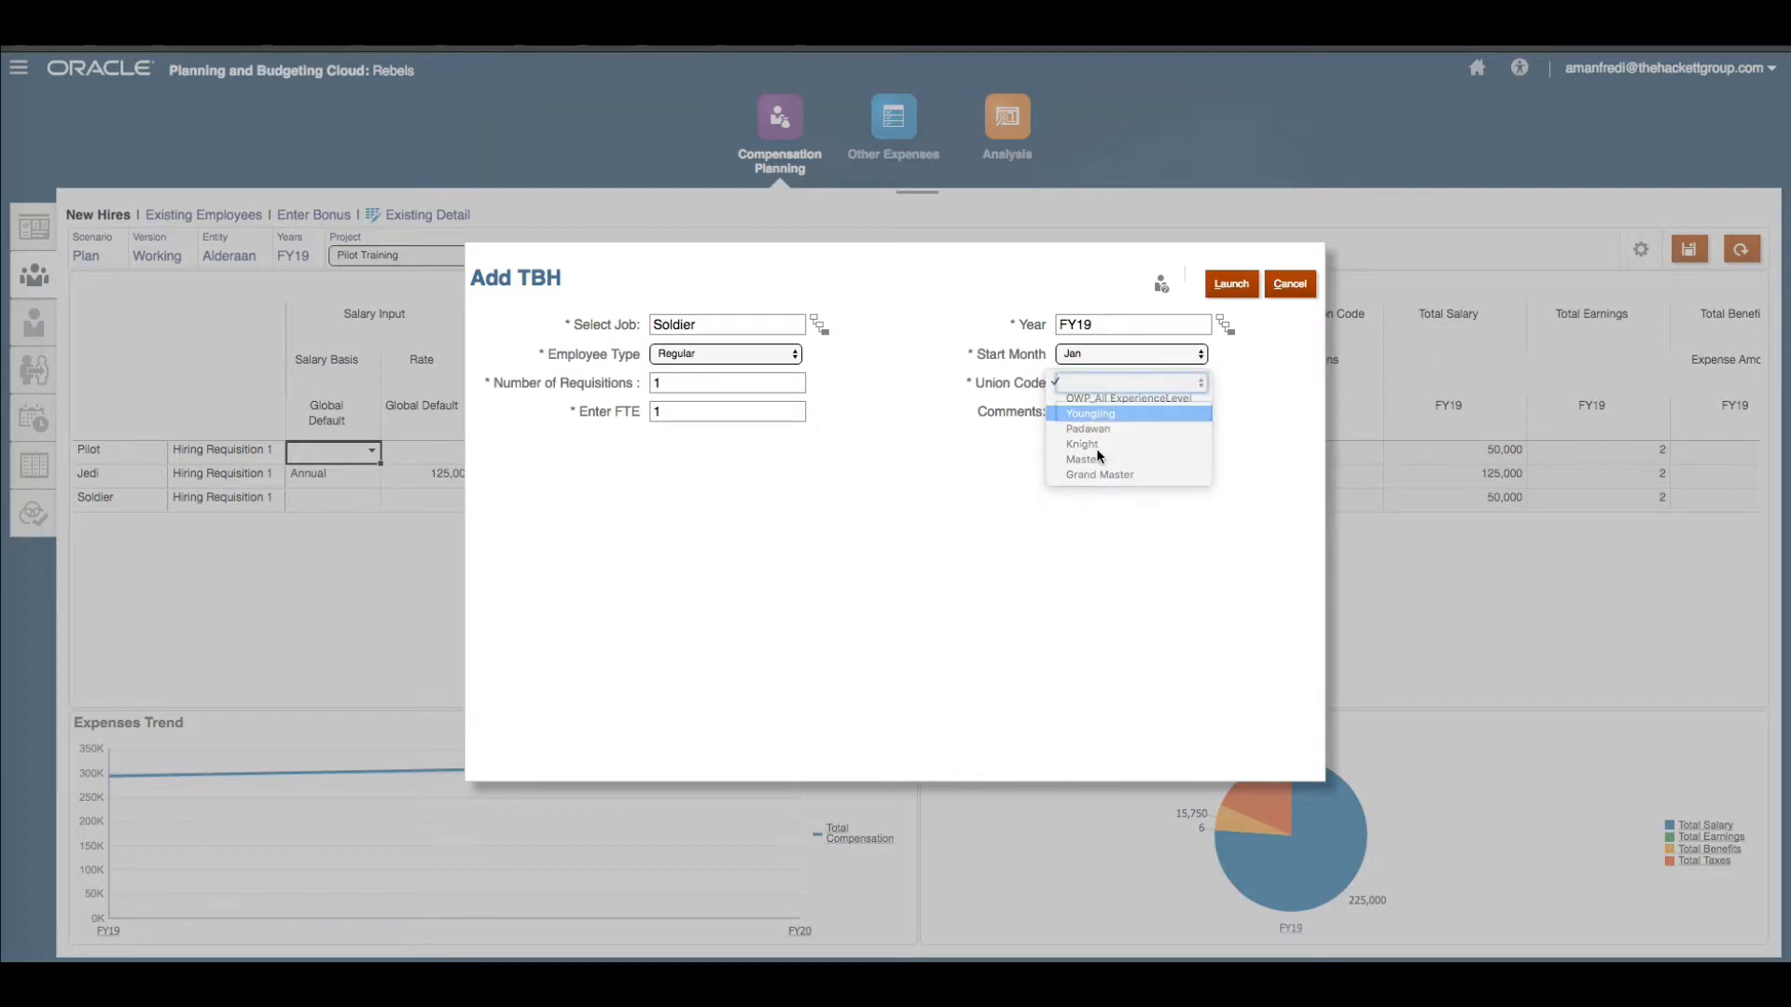
click(1156, 415)
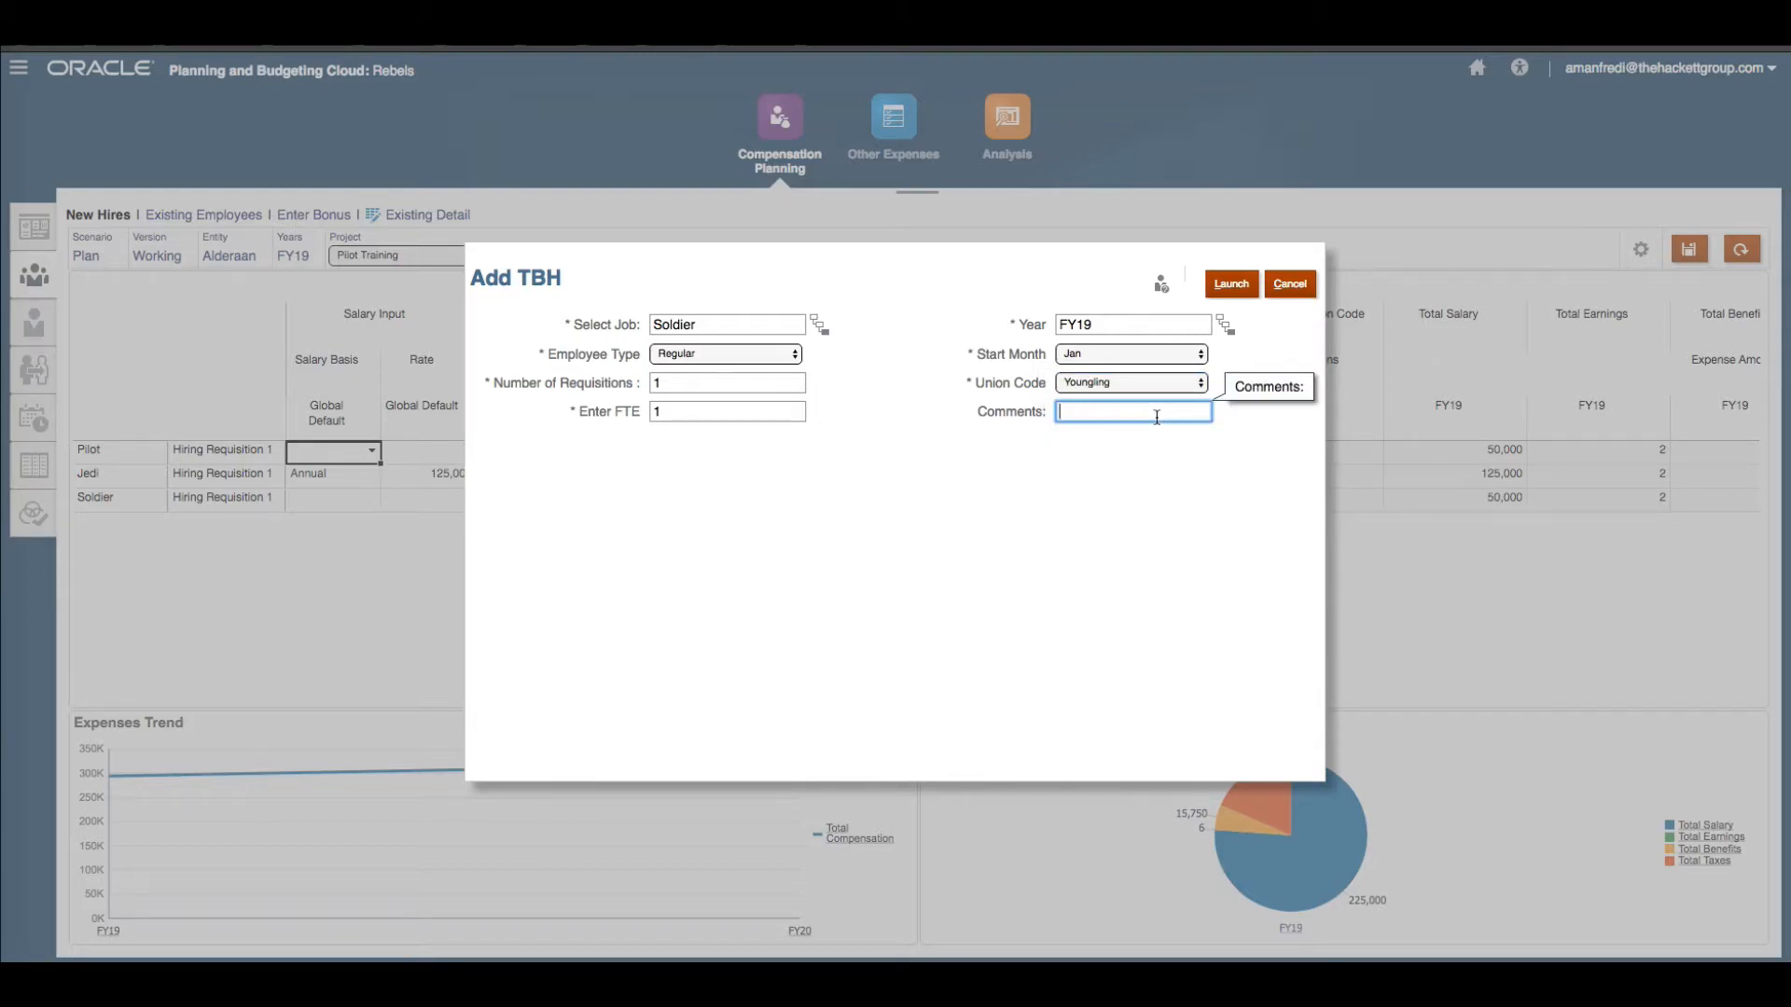
text(Driver Based)
Change the requisition's job to Smuggler and launch the new hire.
click(819, 326)
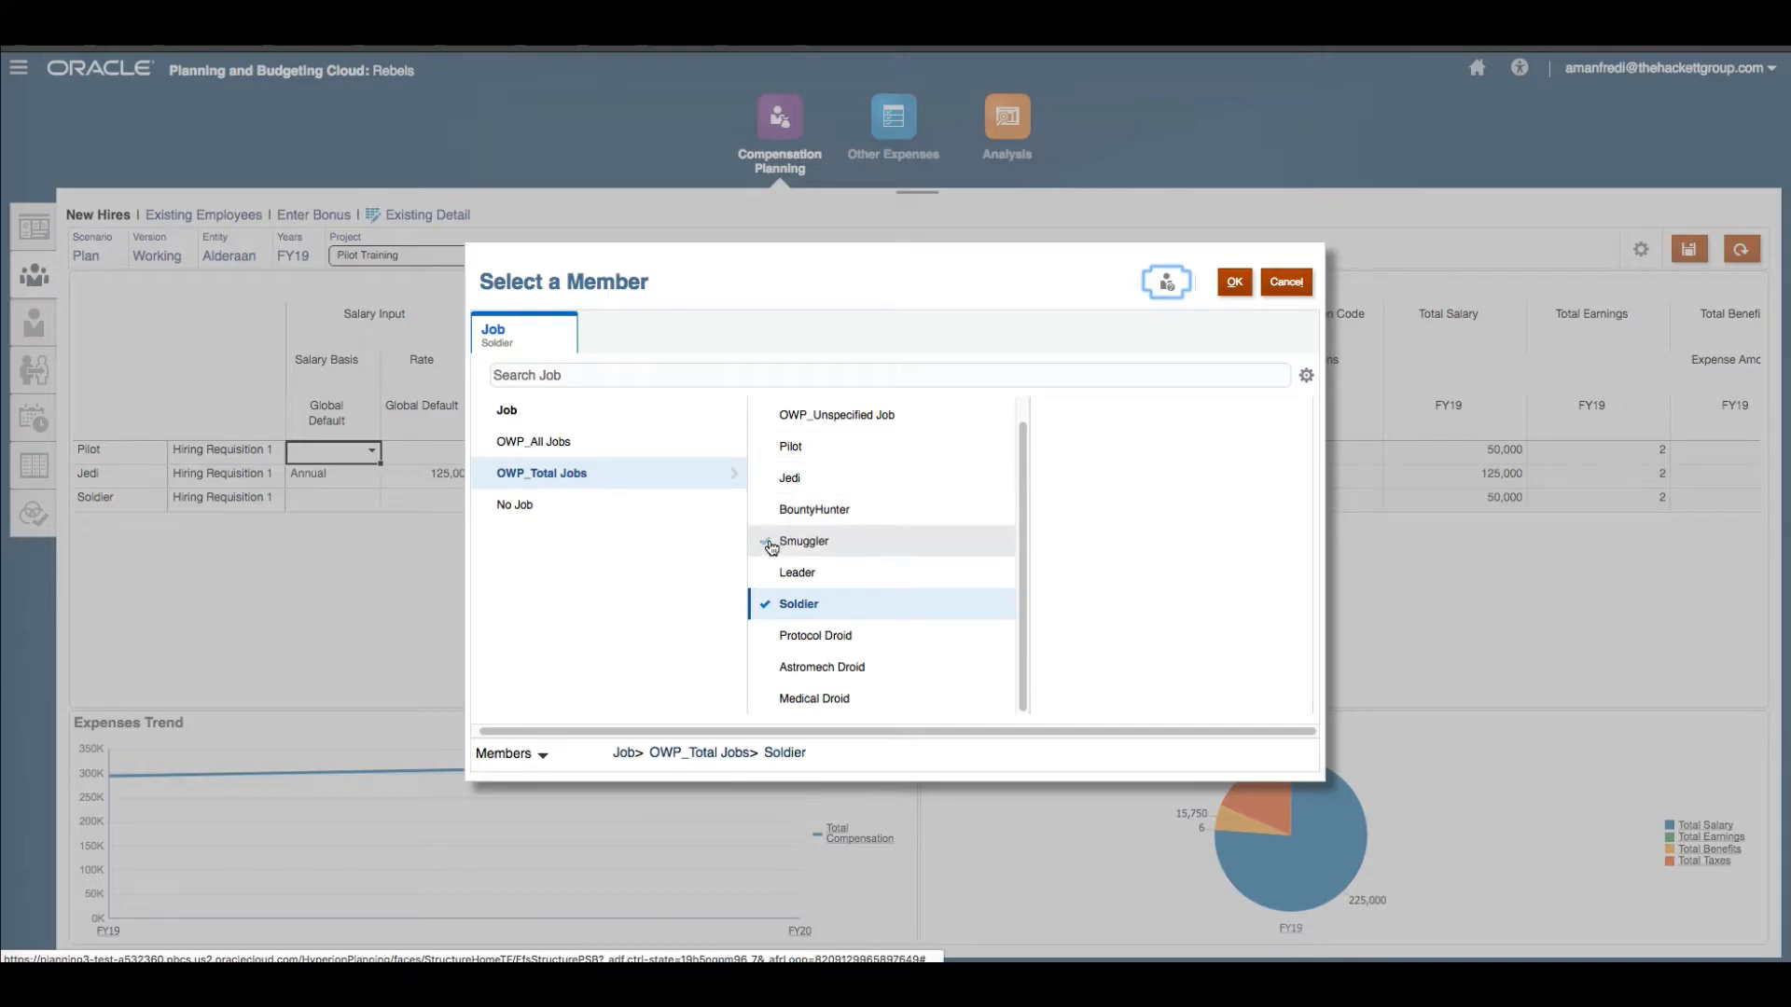
click(802, 541)
click(1231, 282)
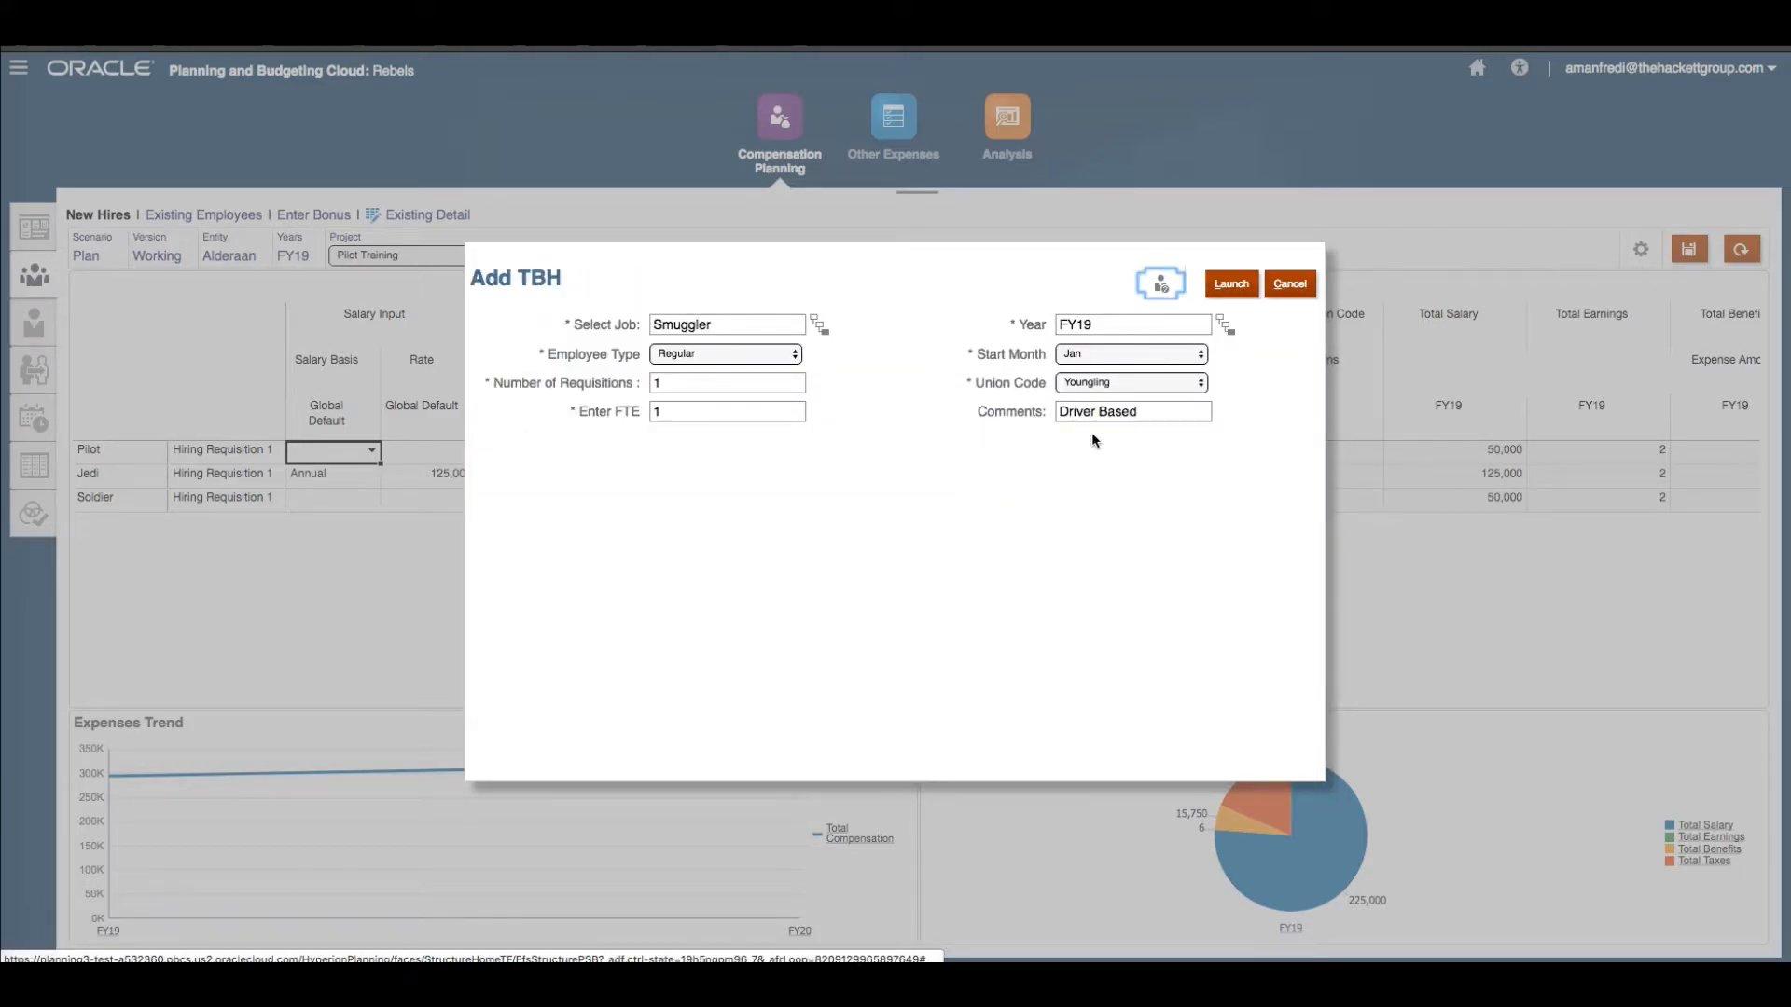
click(1220, 294)
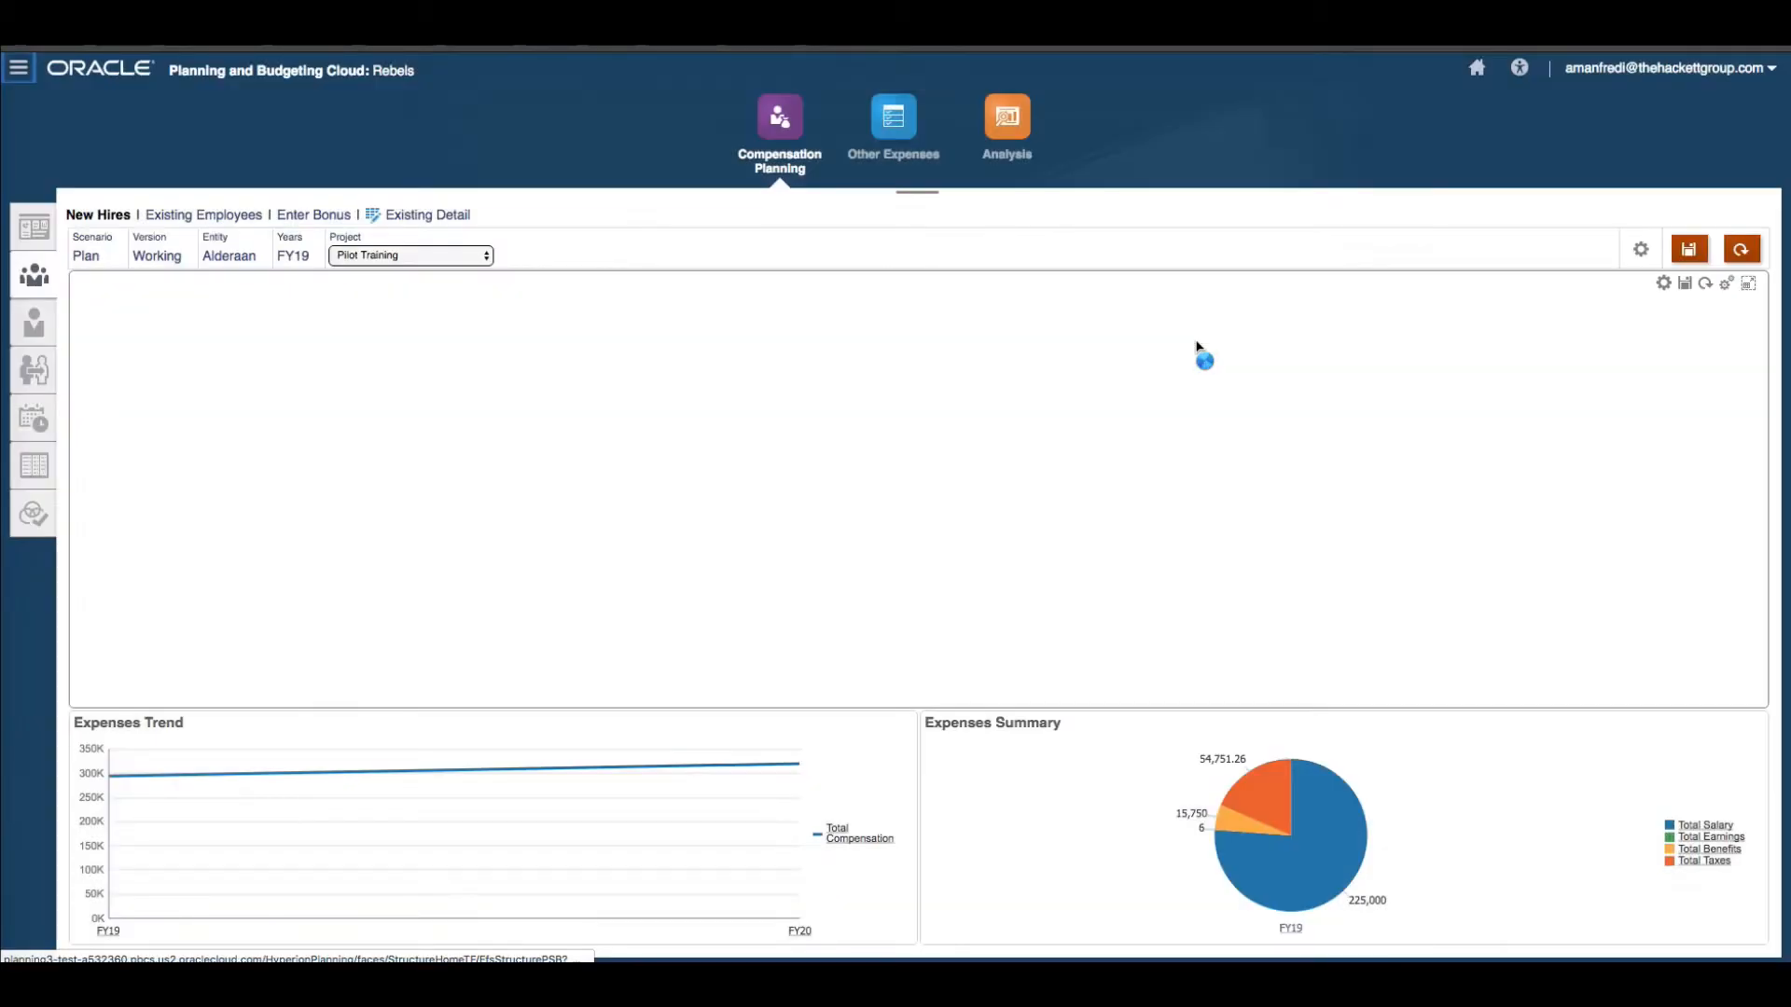
click(946, 311)
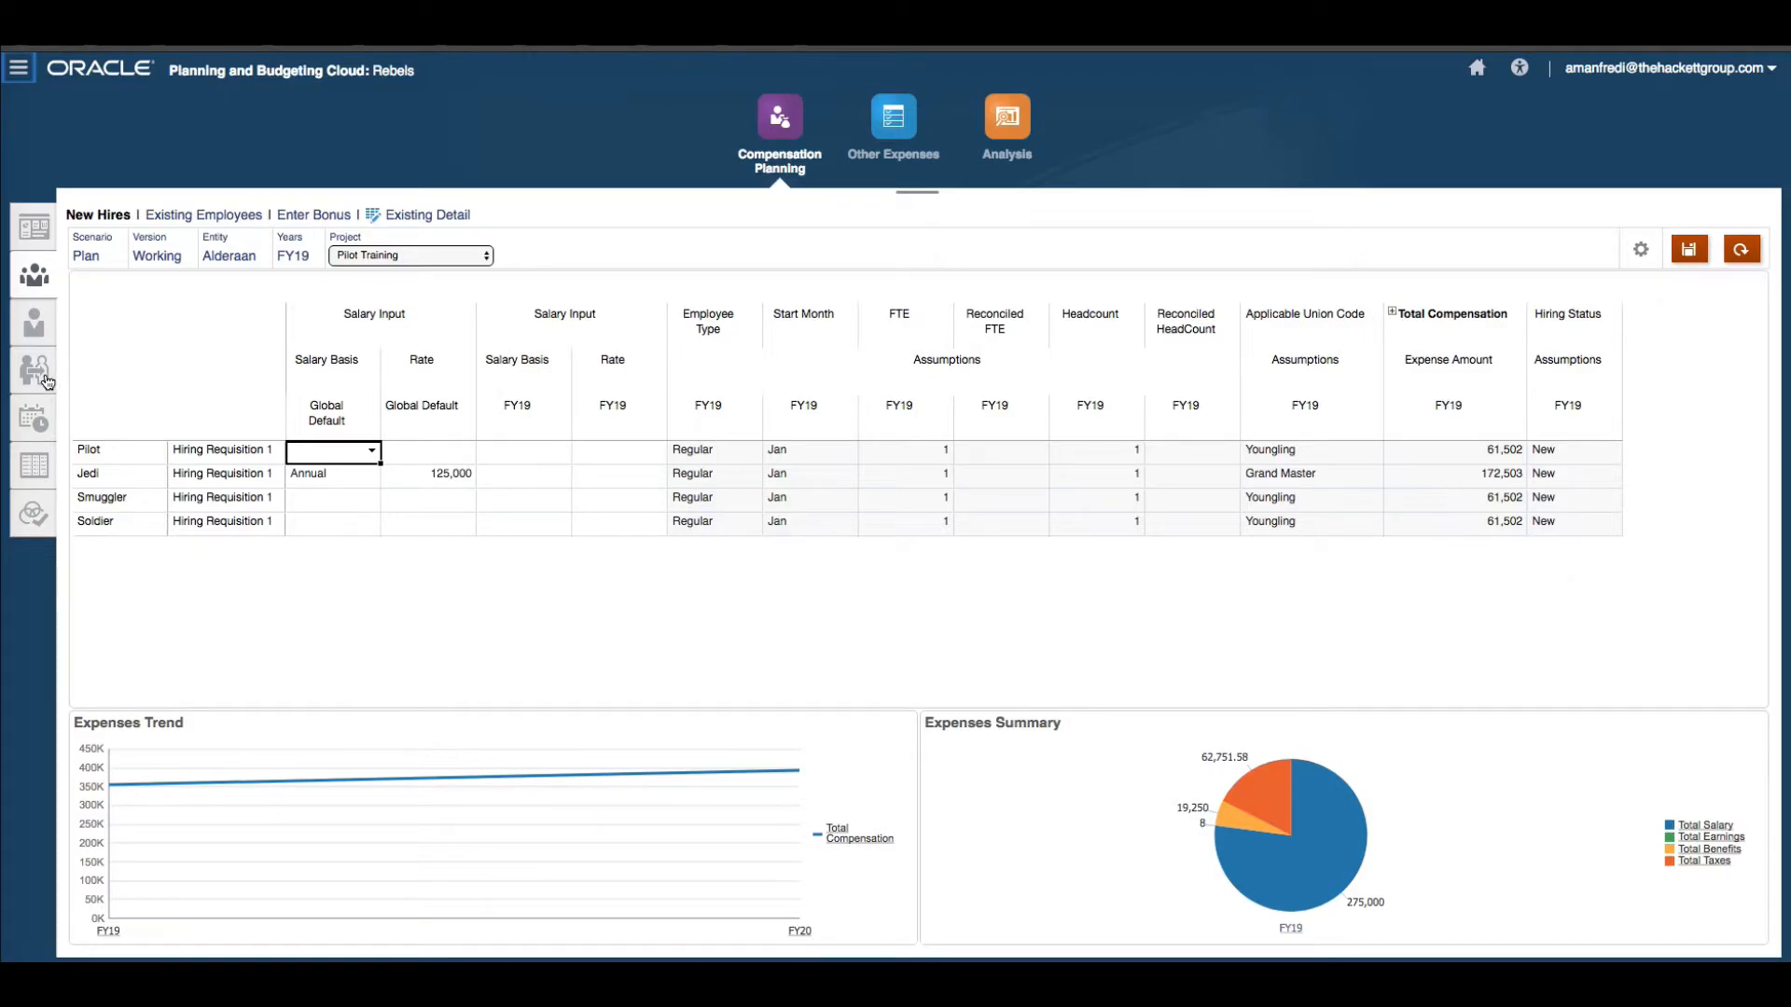
Open Employee Details for the Smuggler job's Hiring Requisition 1 to view its properties and compensation.
click(35, 331)
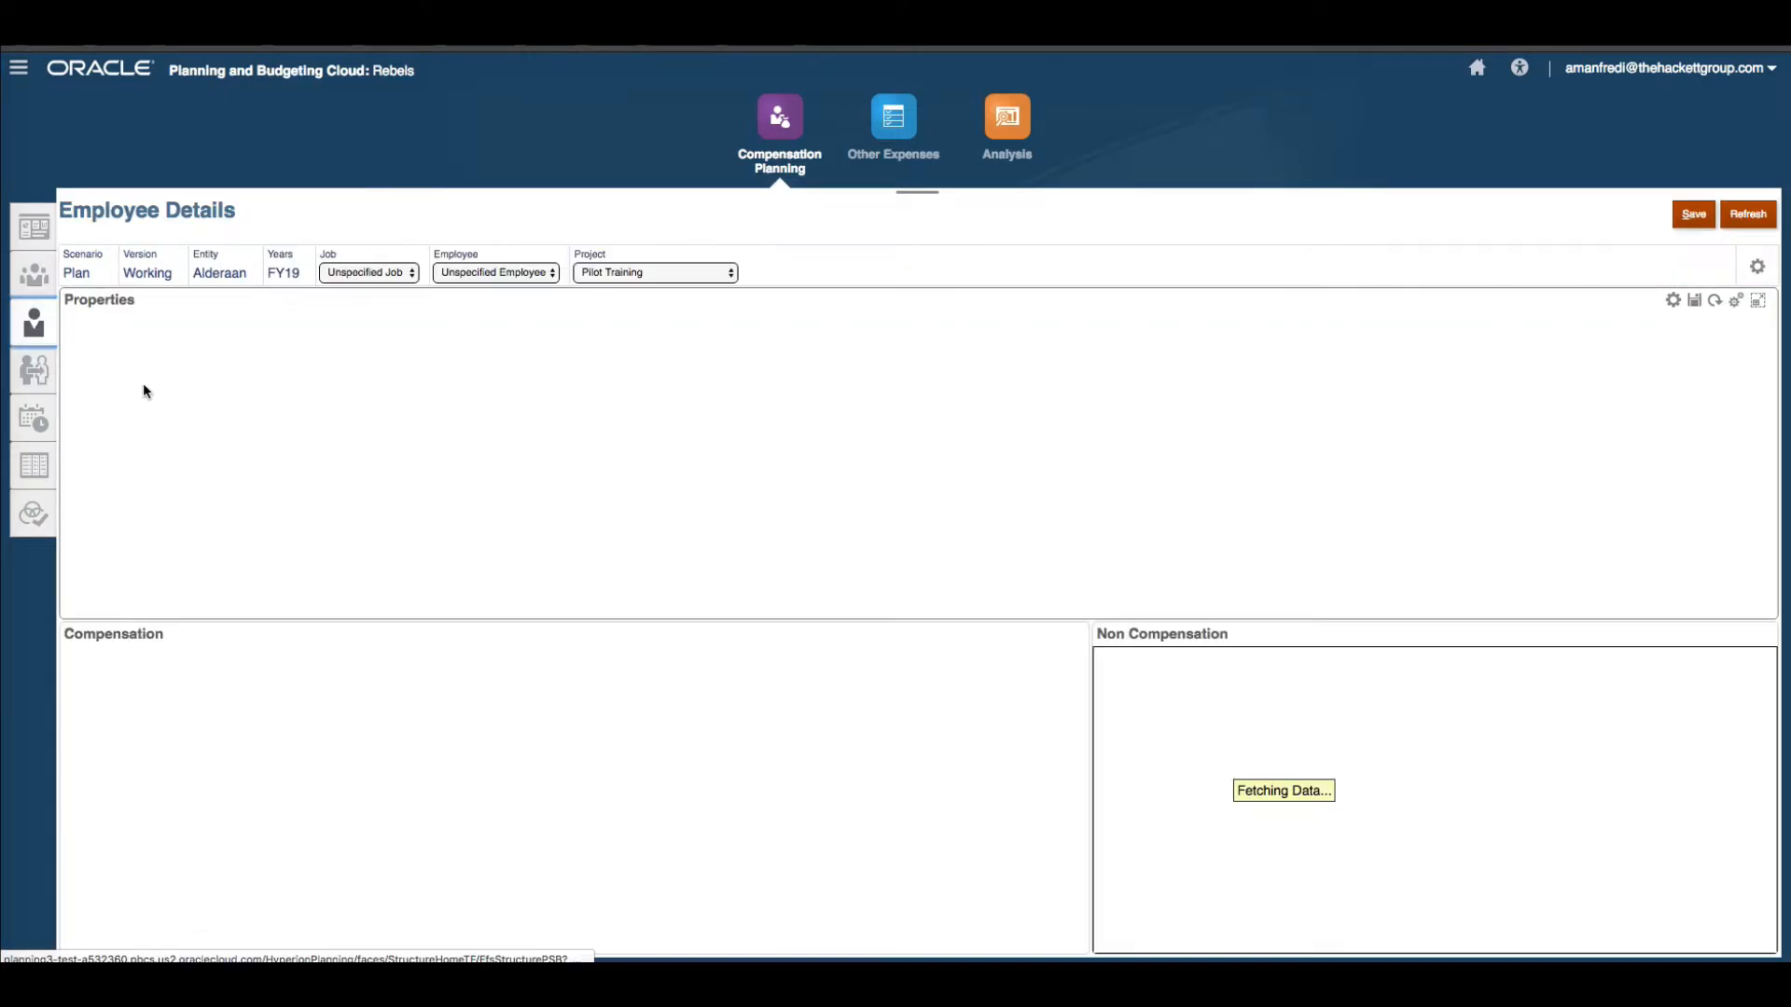
click(369, 273)
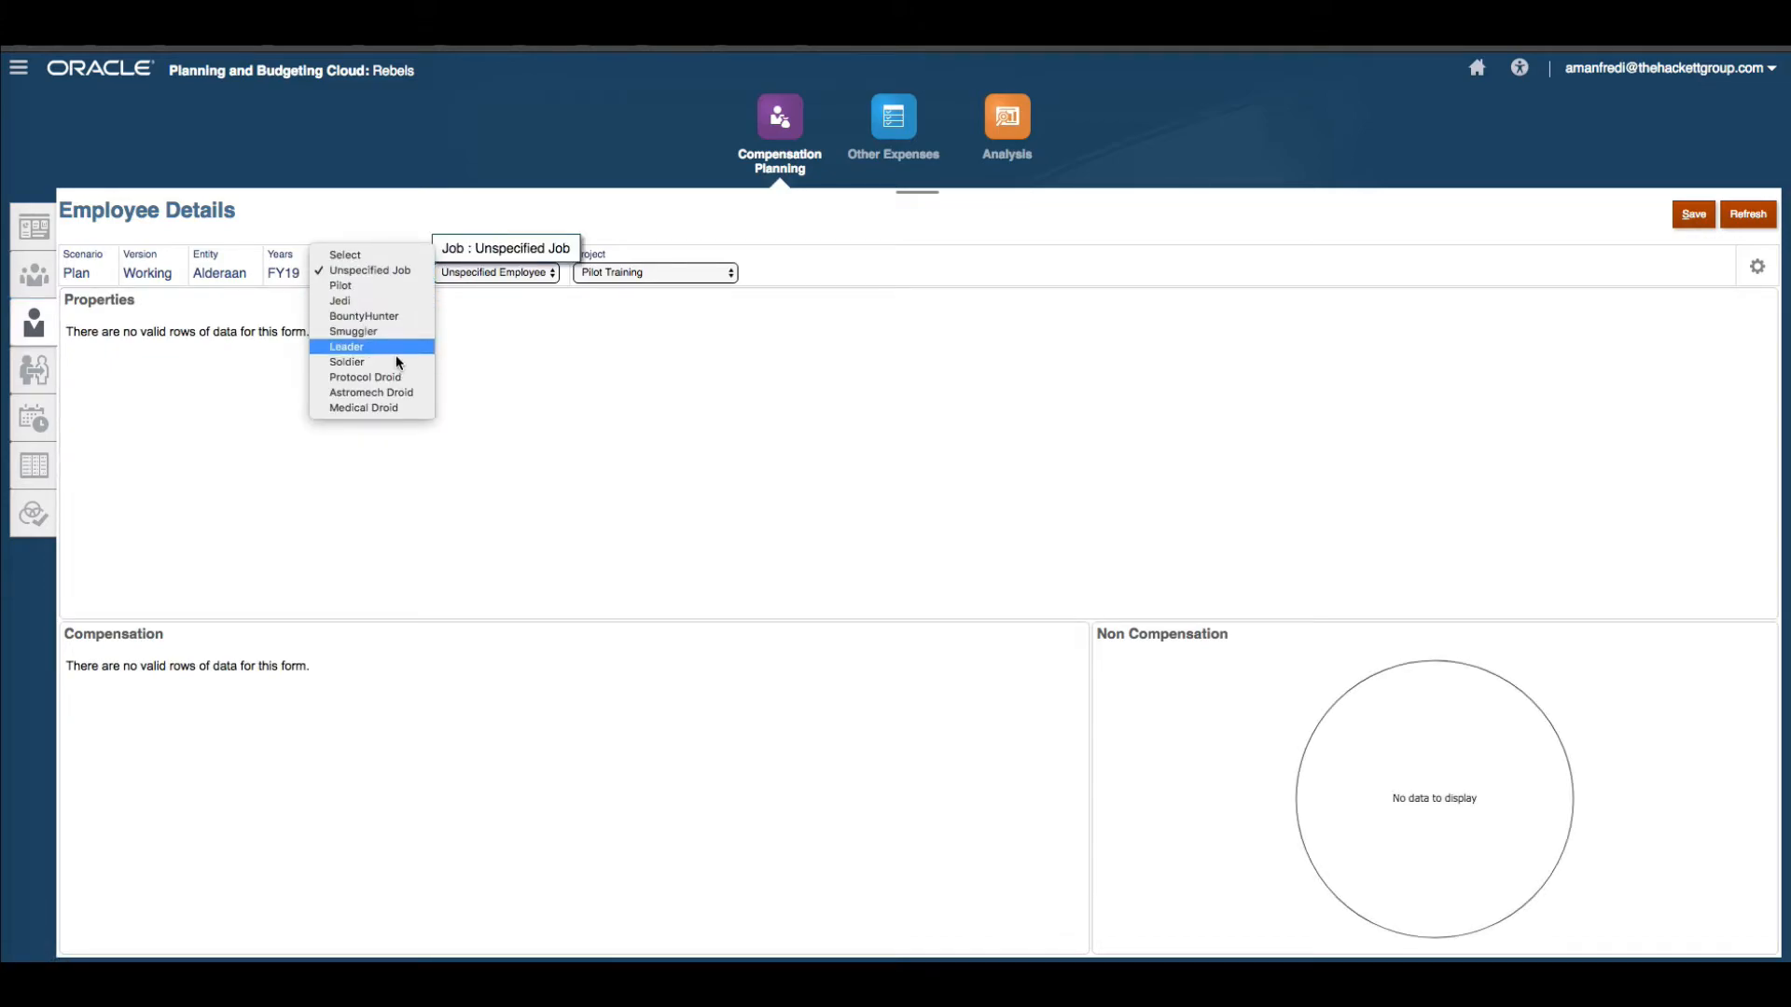
click(397, 362)
click(402, 280)
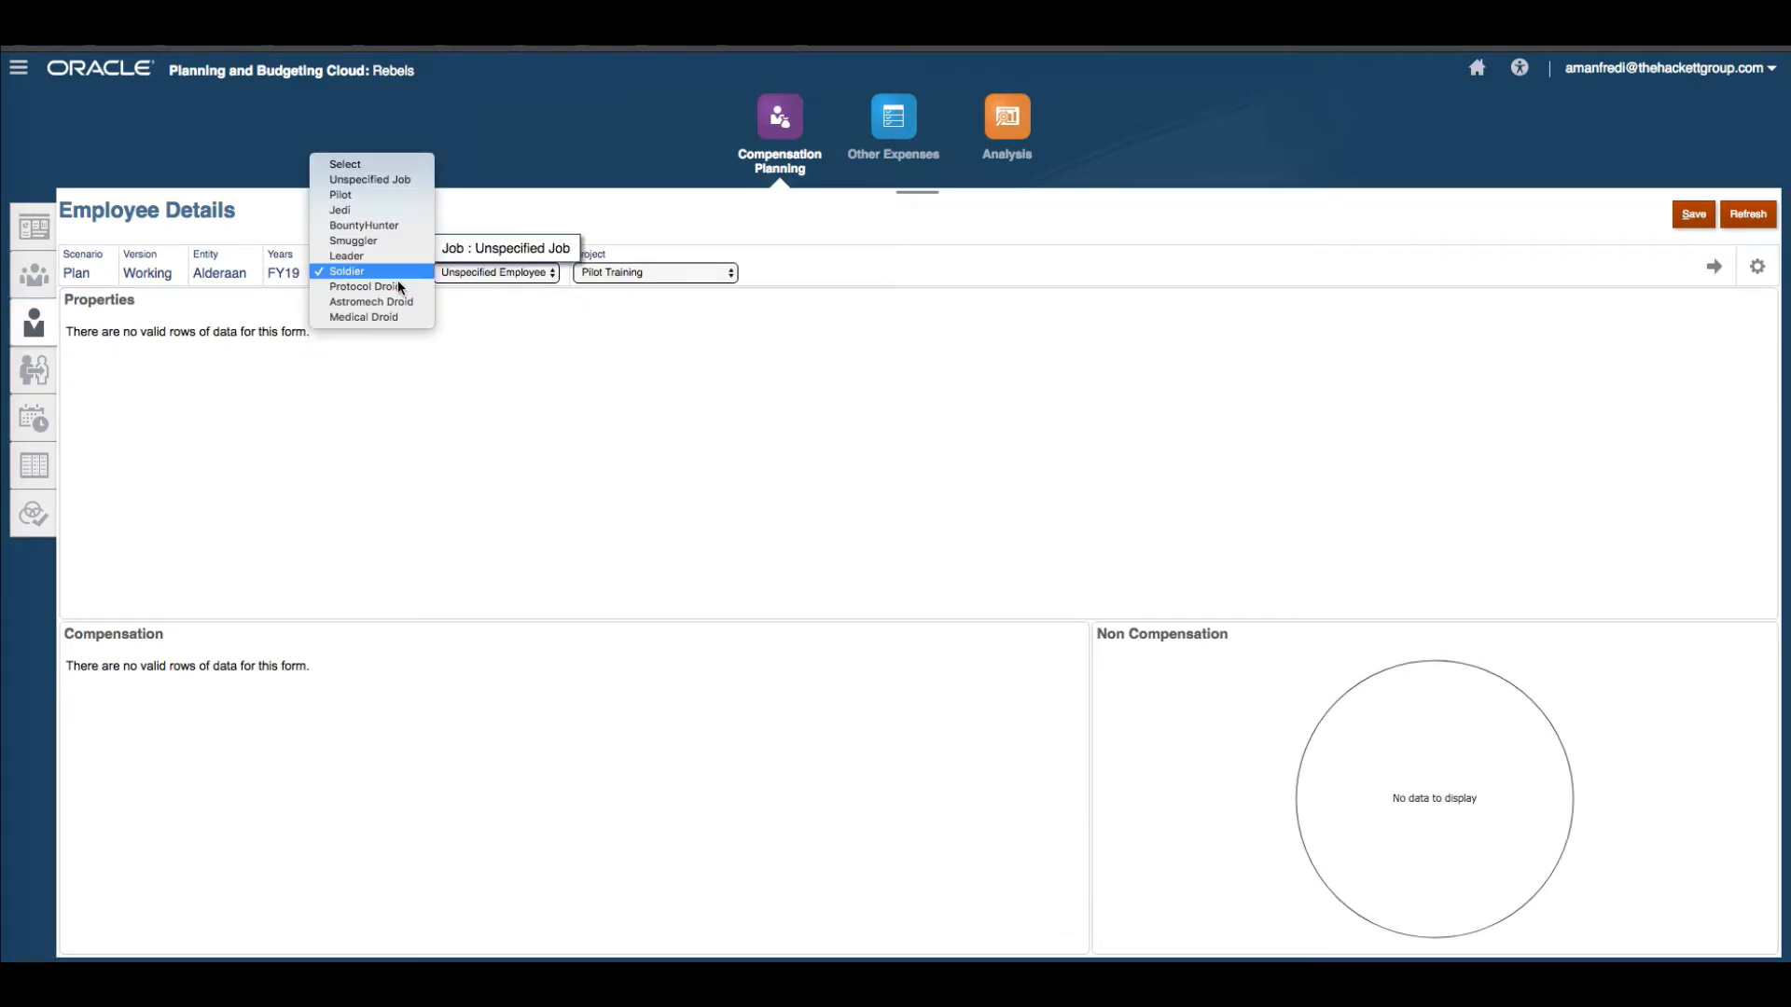
click(406, 241)
click(545, 278)
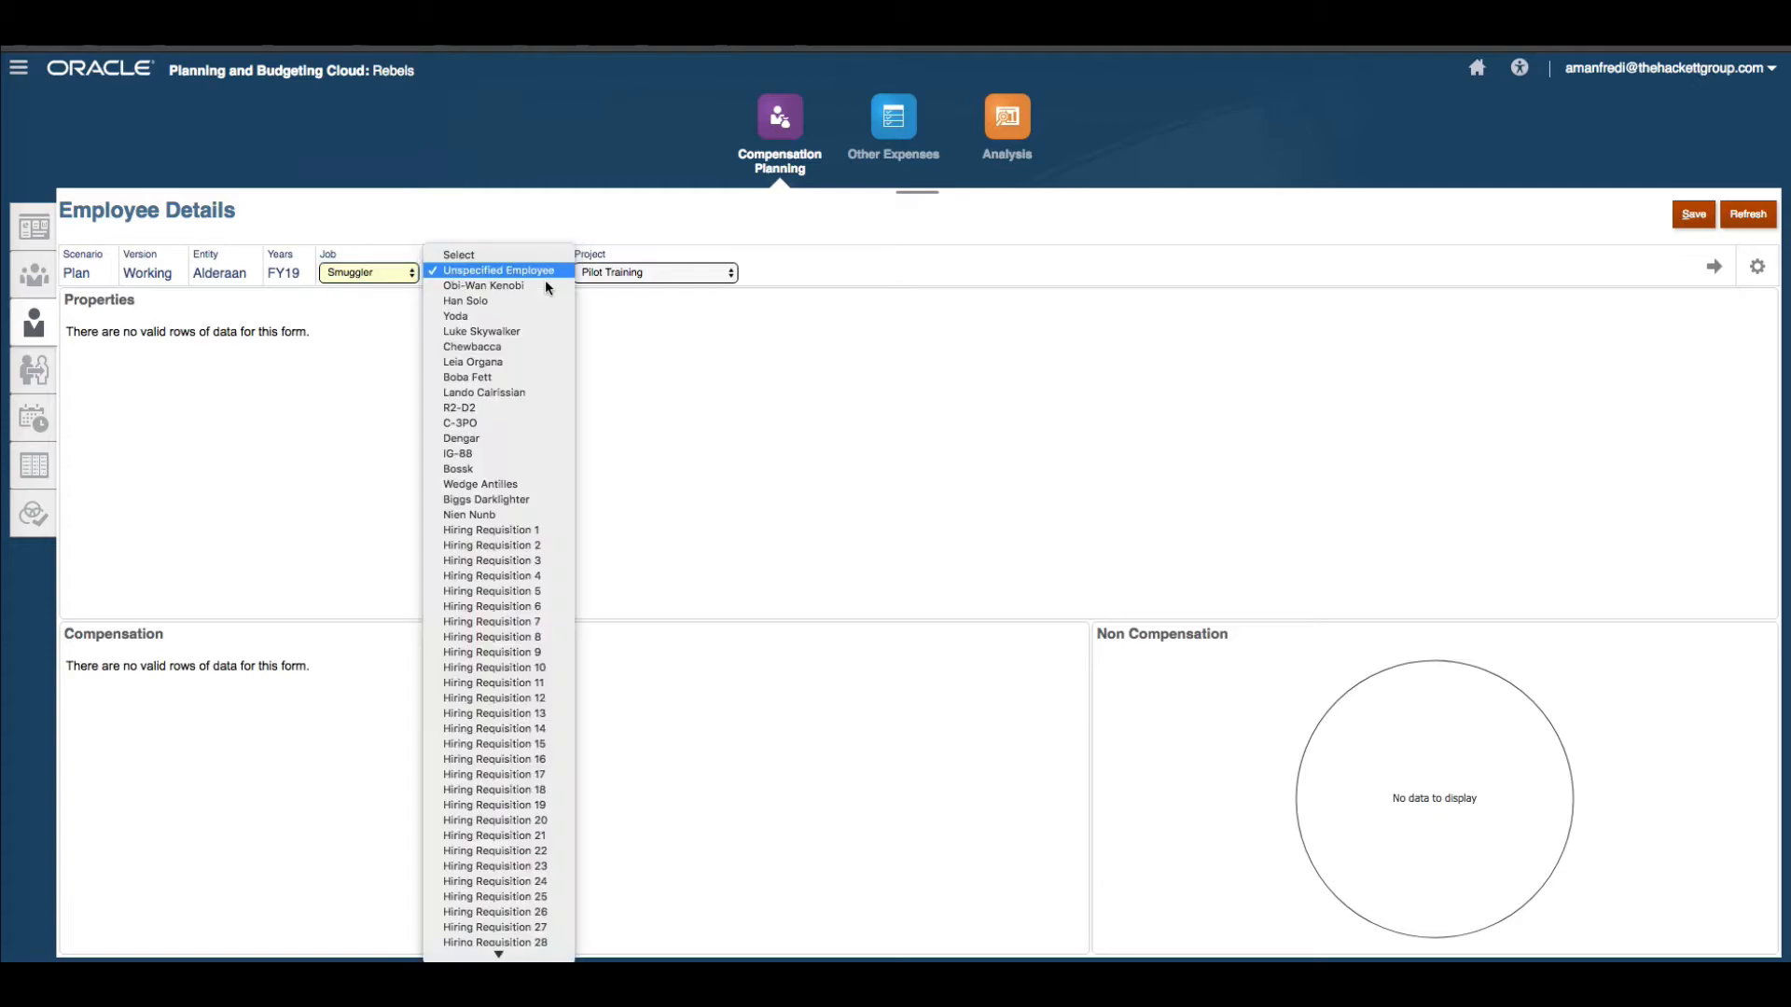
click(491, 530)
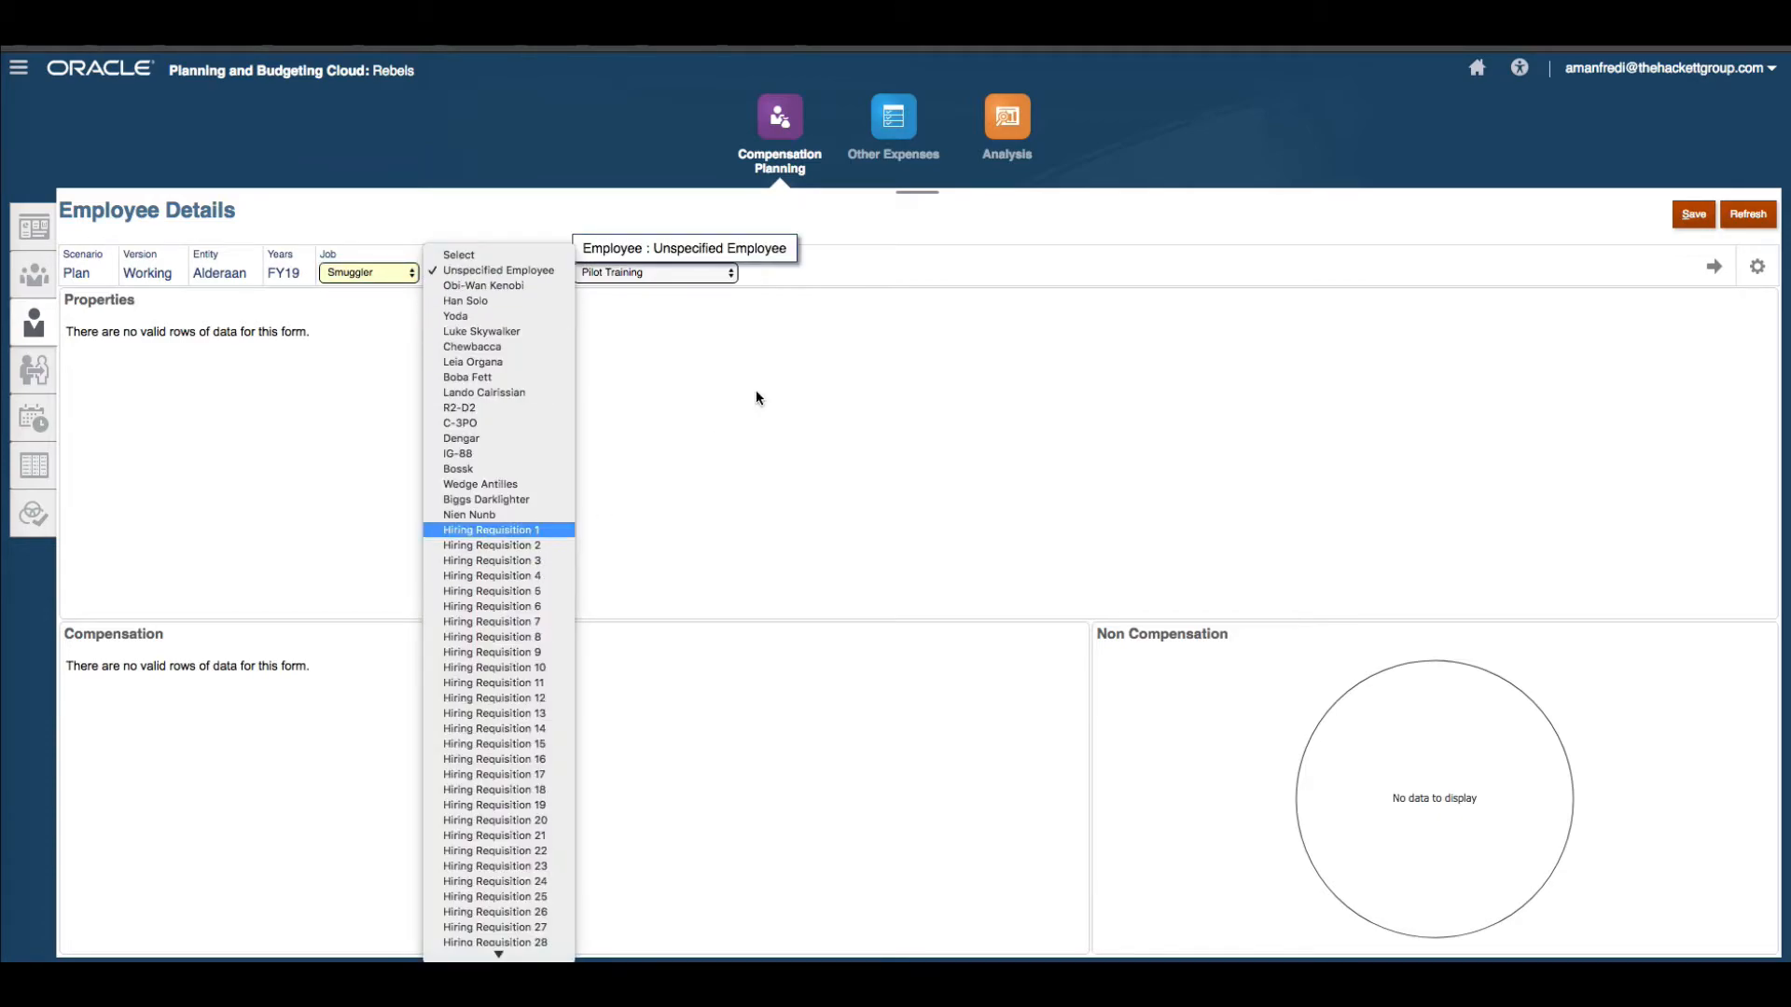
click(1714, 268)
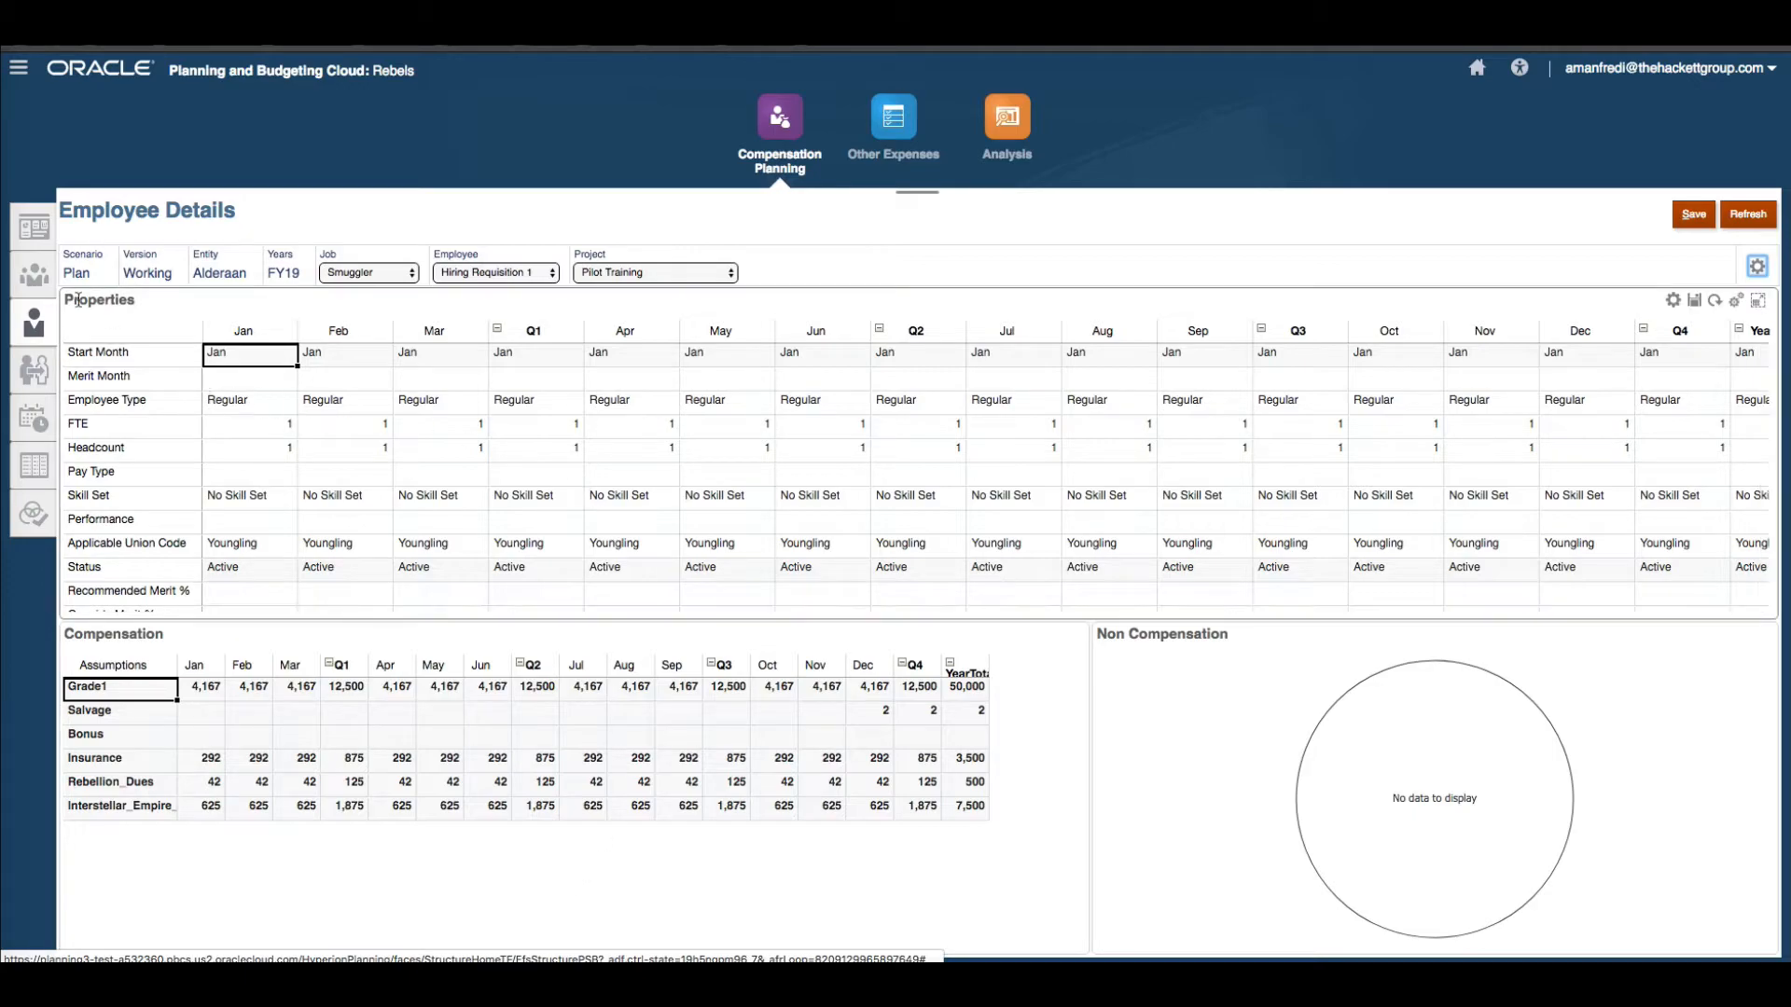
Return to New Hires and add another hiring requisition for the Soldier job with an FTE of 1.
click(44, 317)
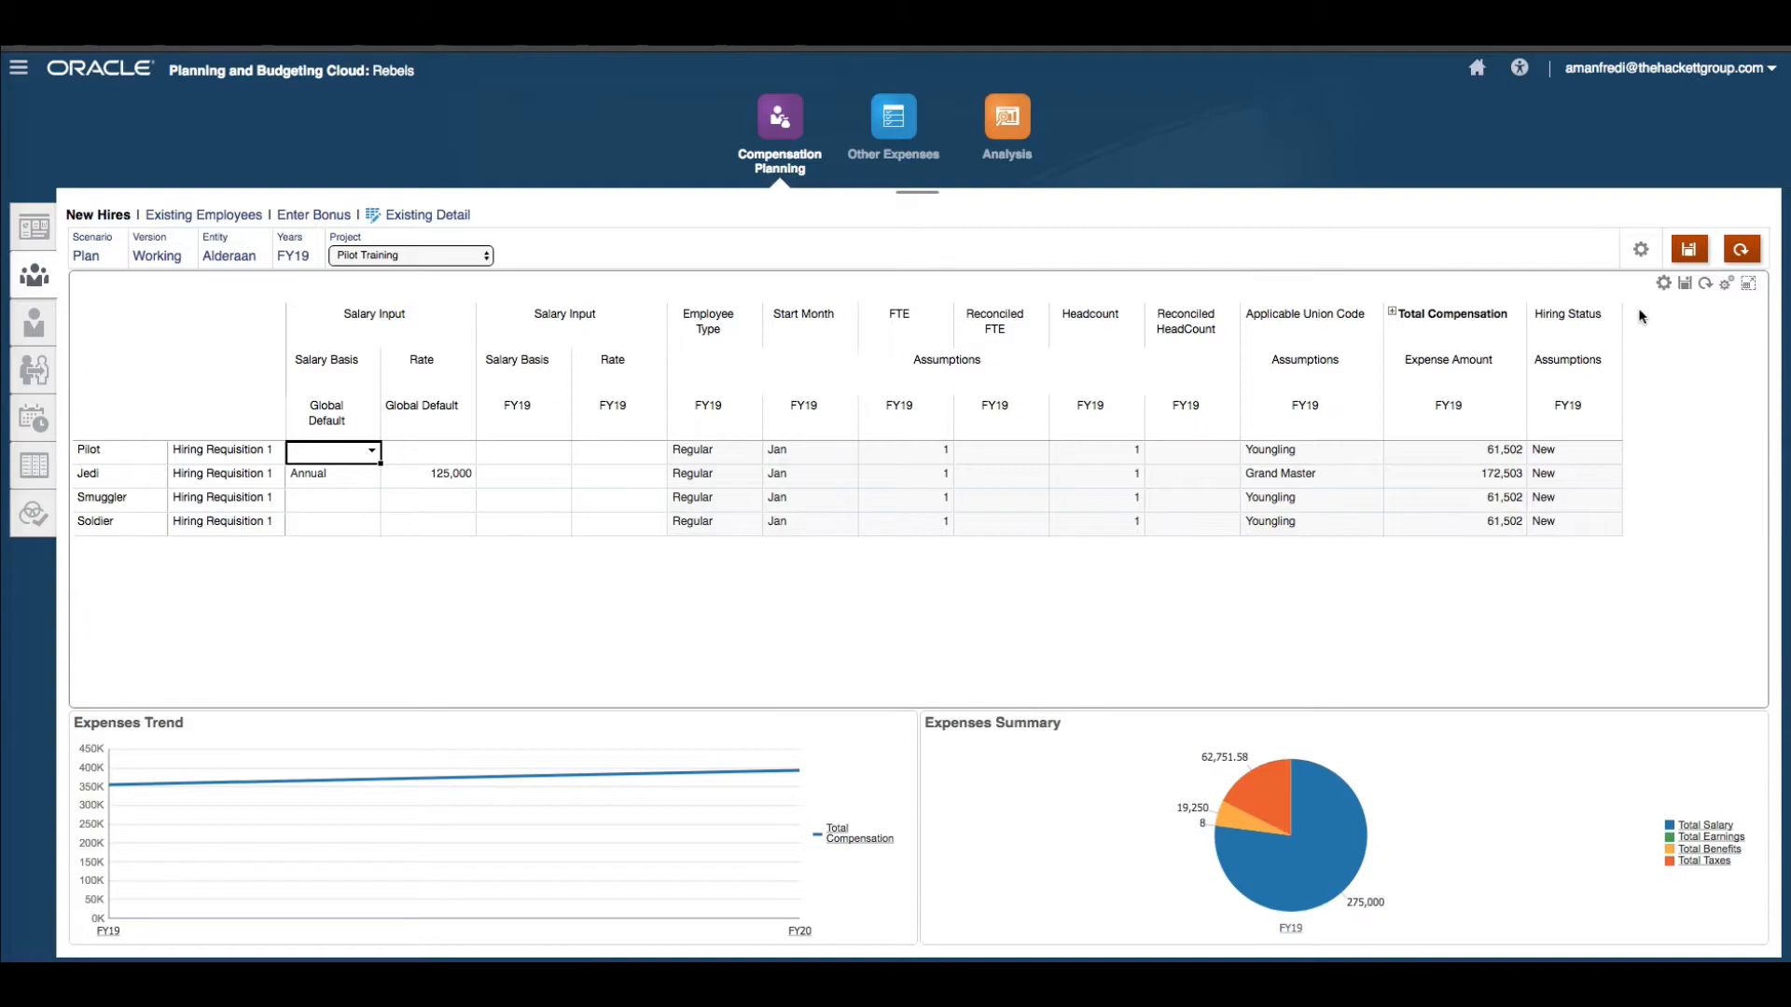
click(1663, 283)
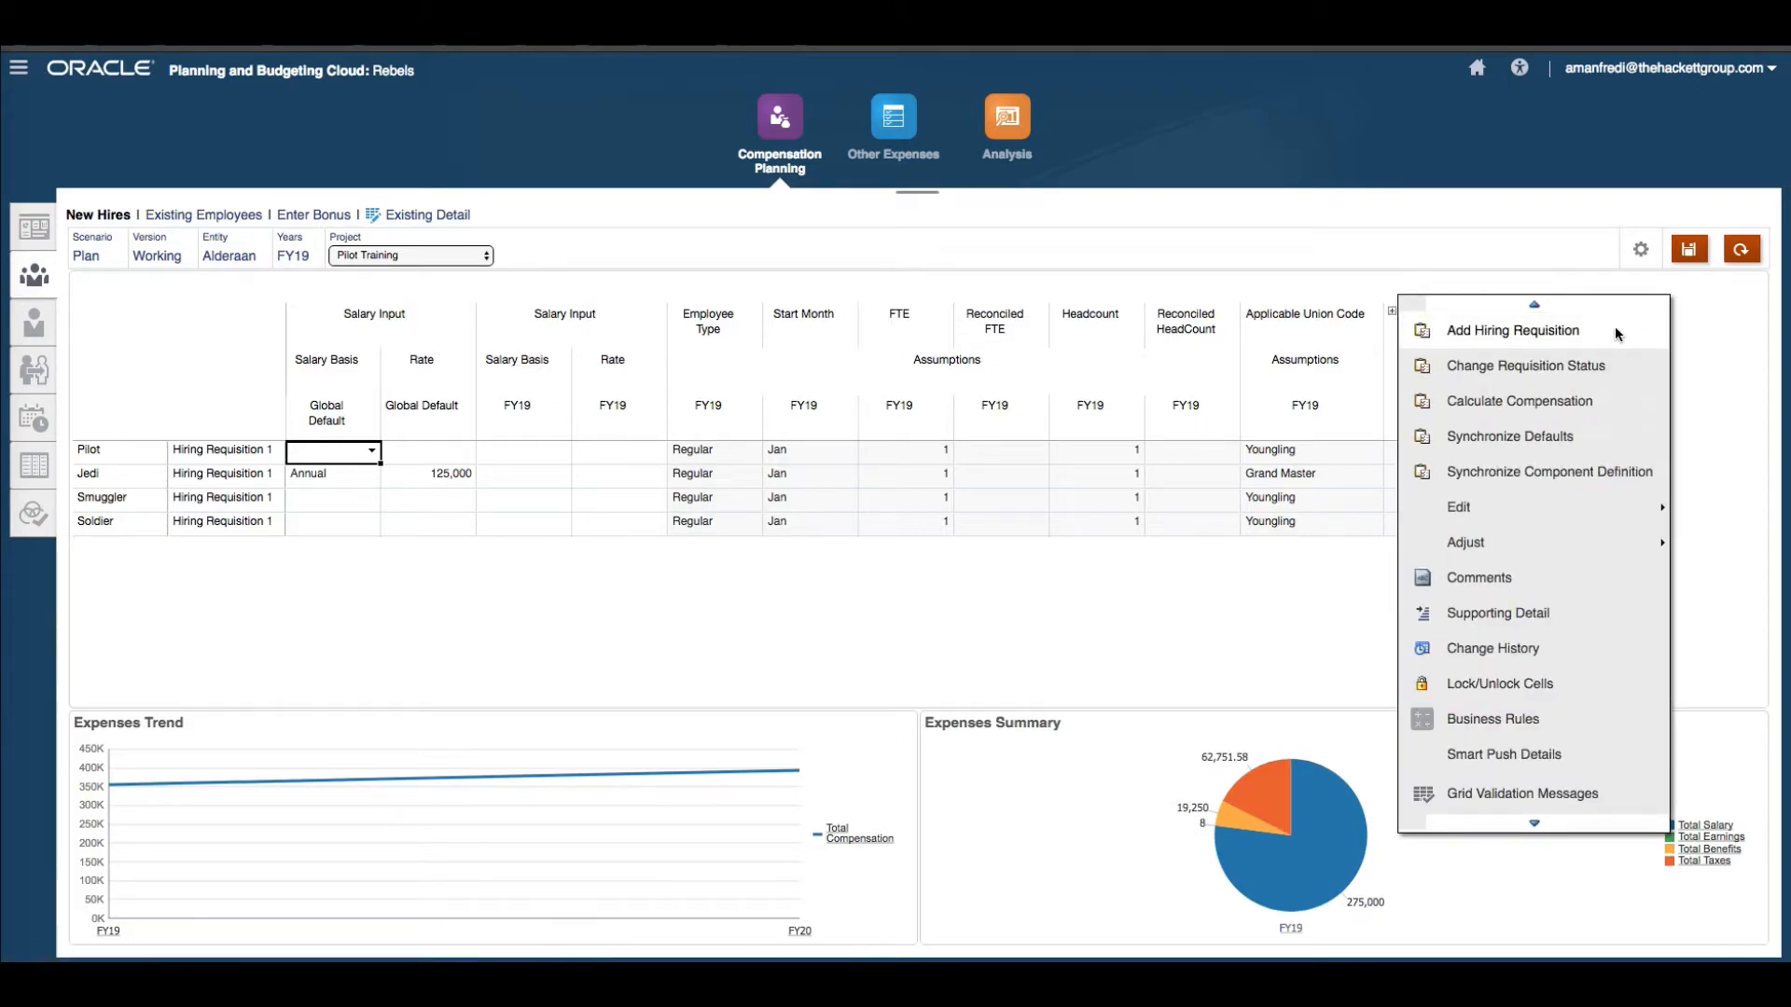
click(1623, 319)
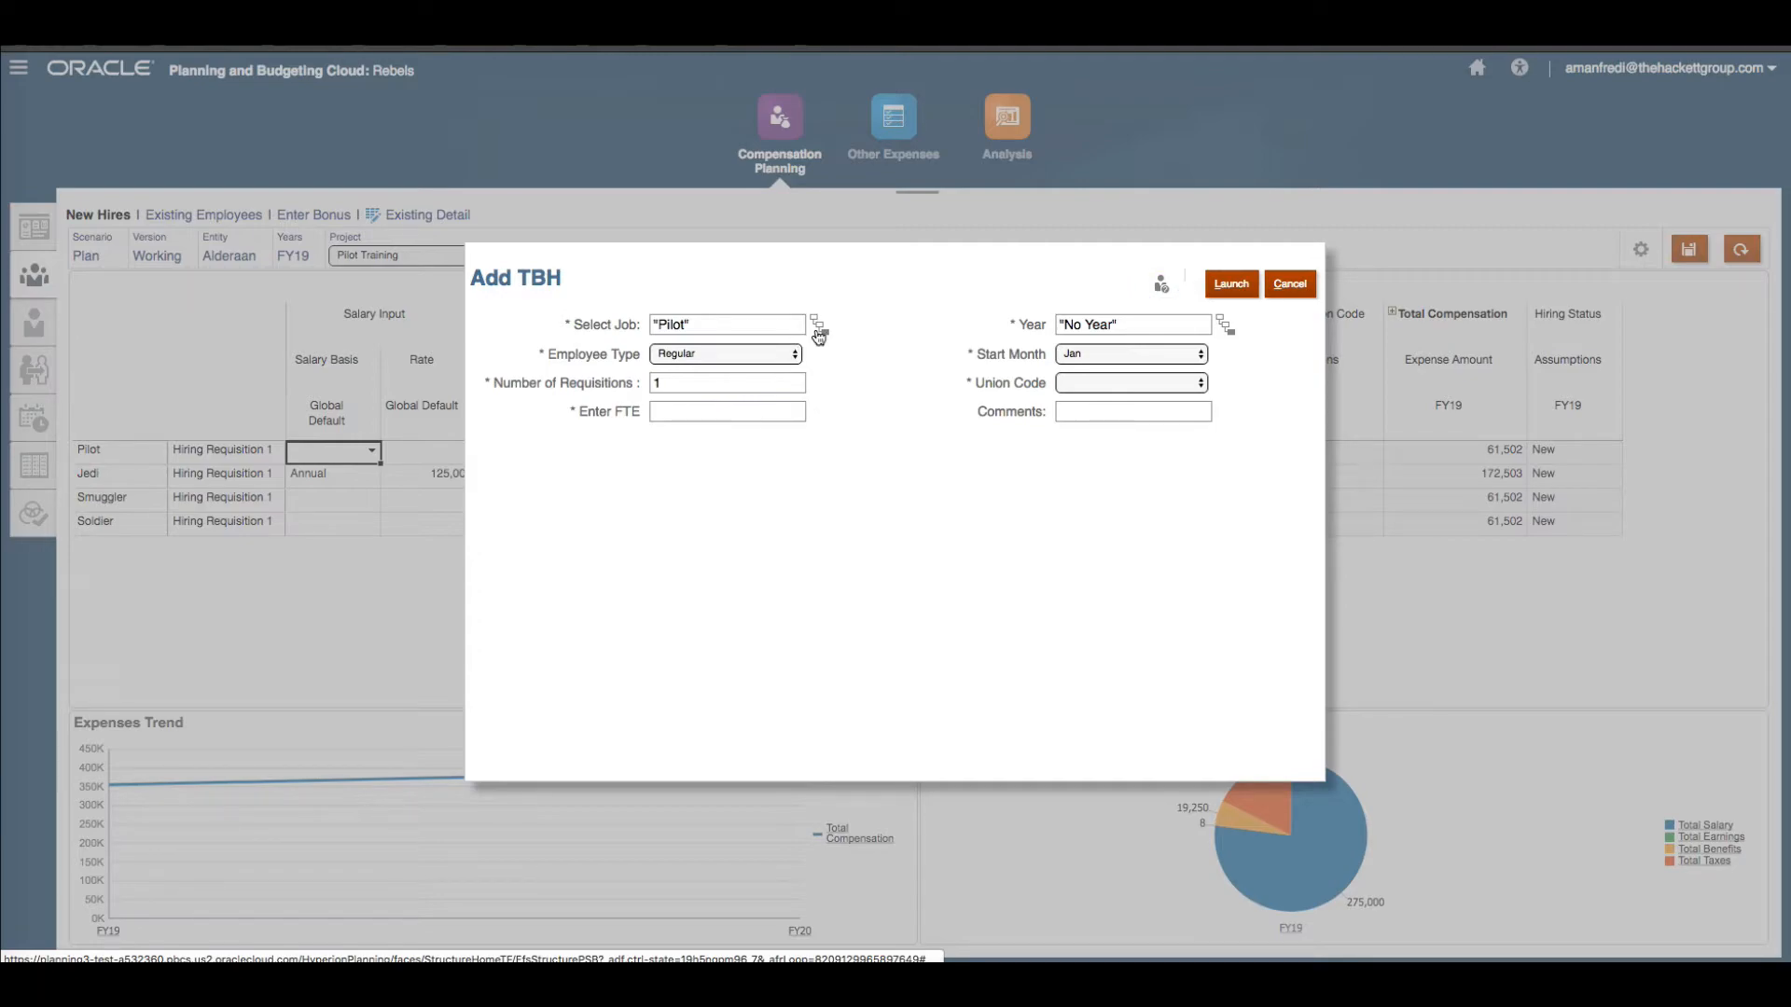
click(819, 325)
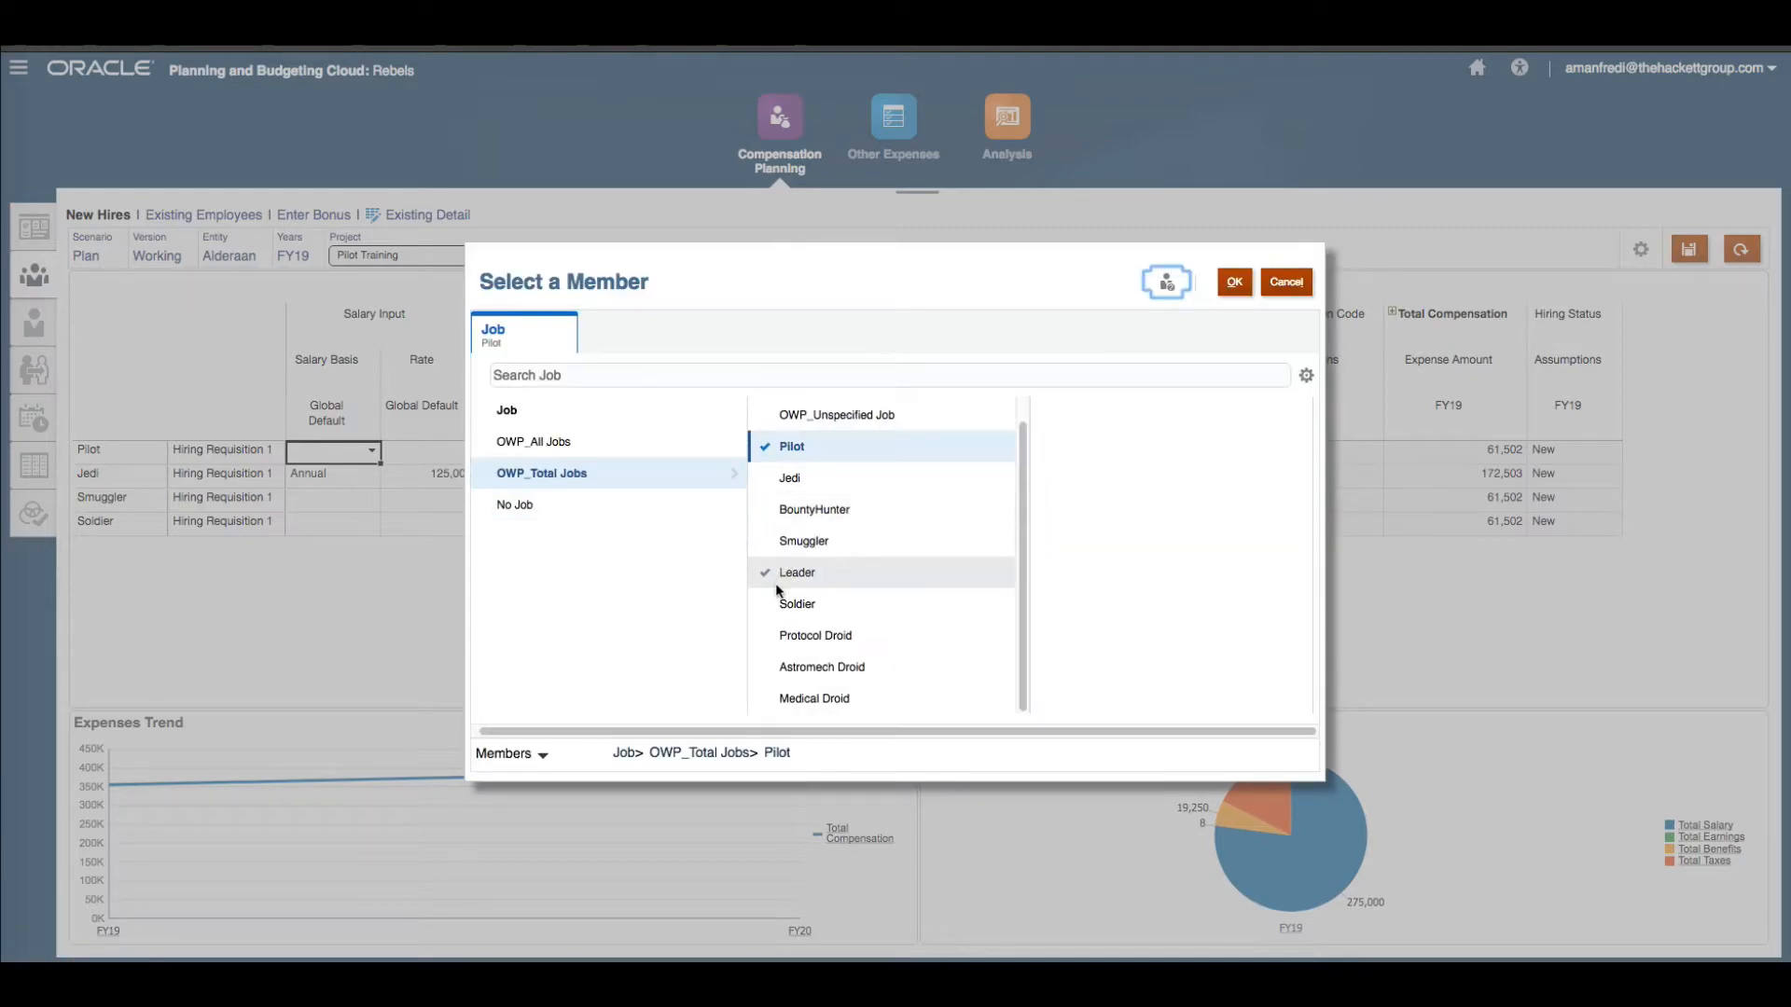
click(767, 609)
click(770, 611)
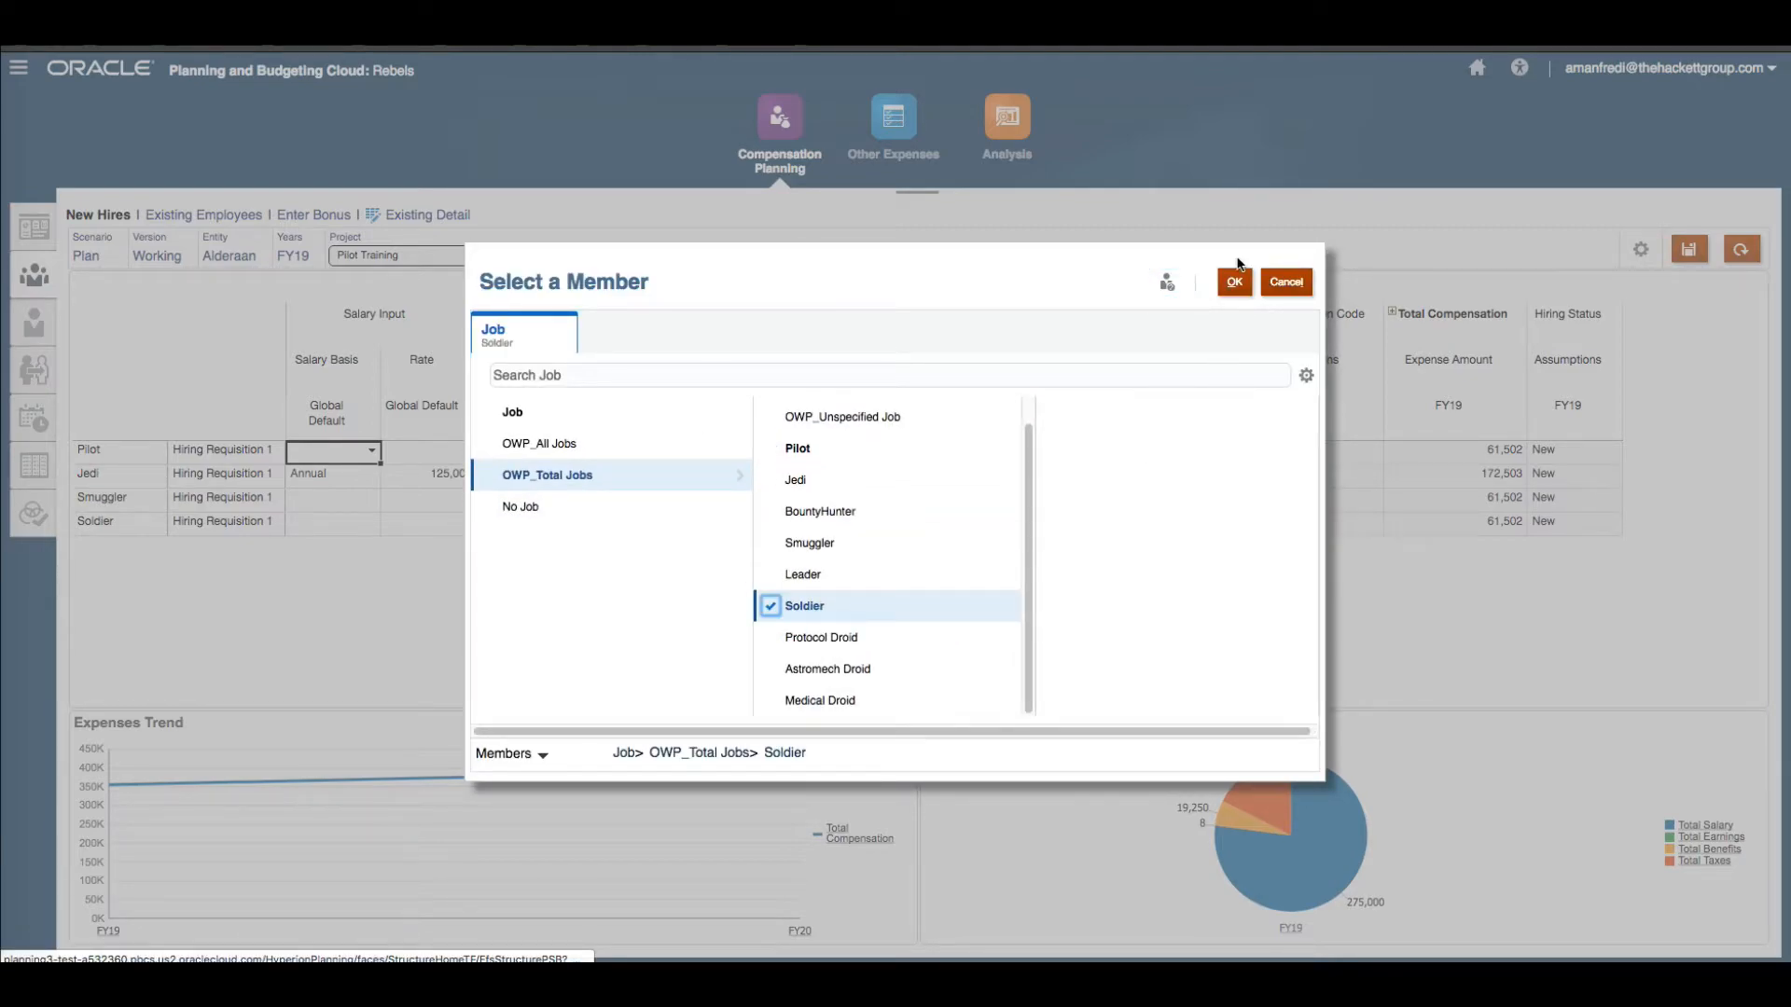
click(1232, 283)
text(1)
key(Tab)
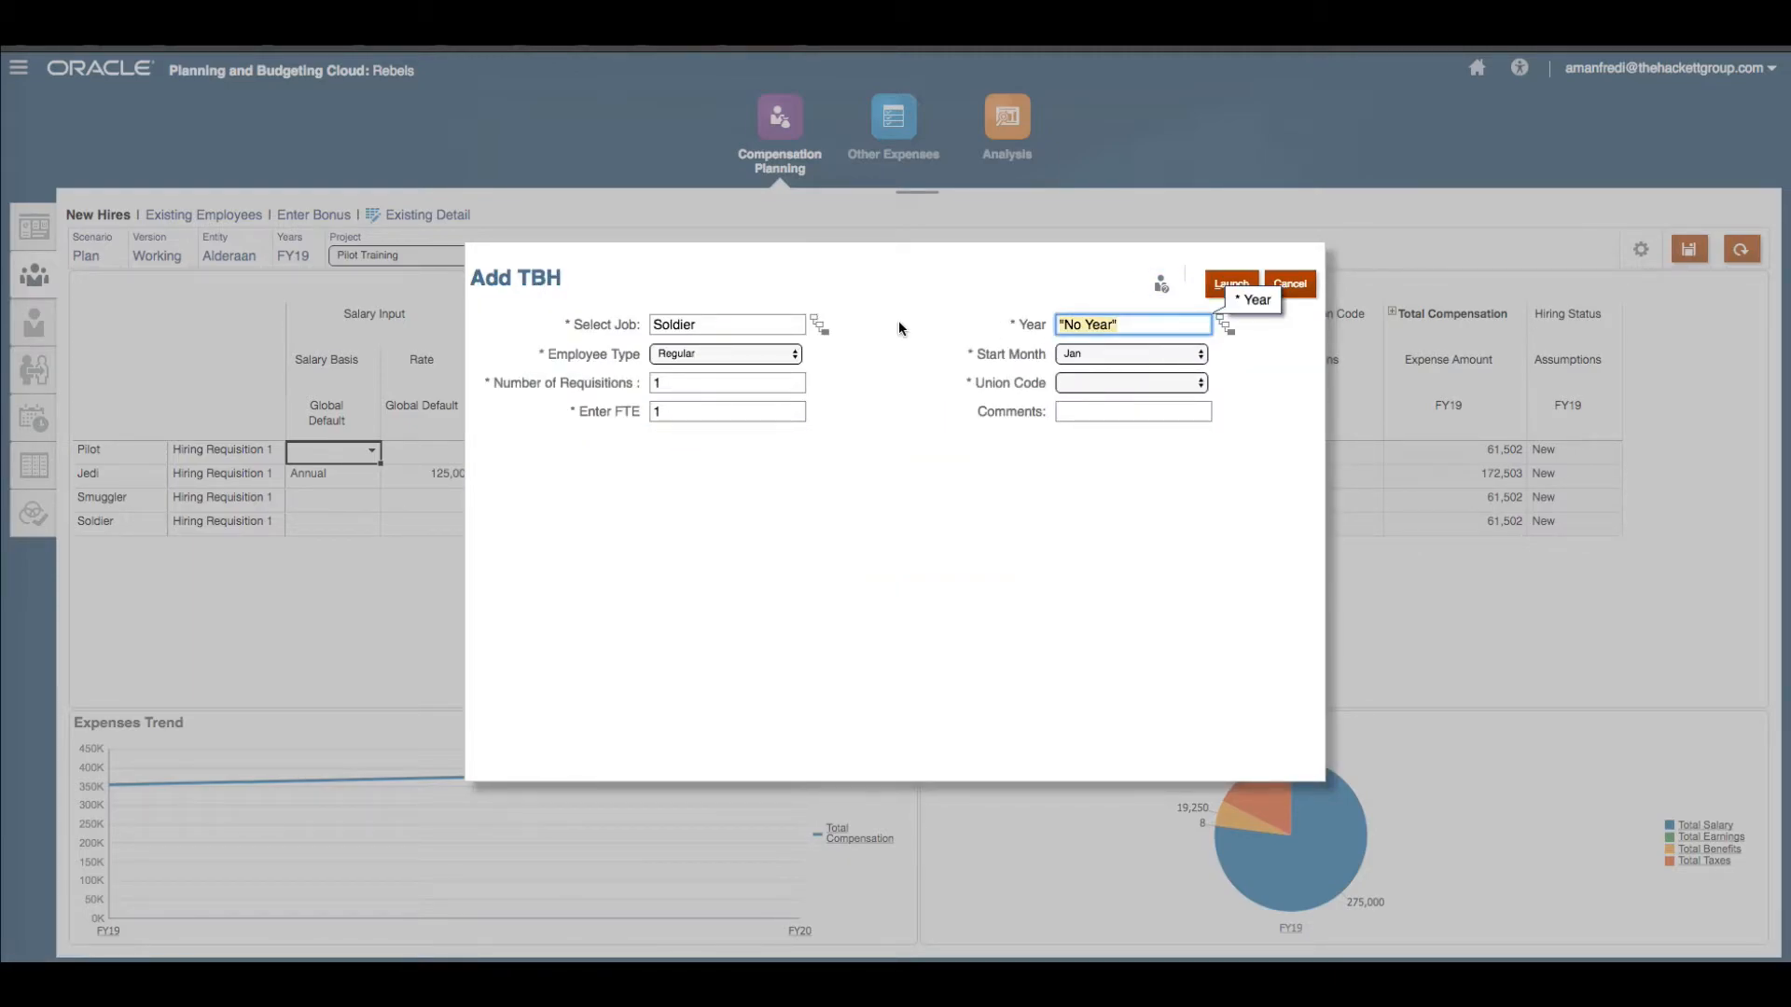
Set the year to Fy19, union code Grand Master and comment Direct Input, then launch the requisition.
key(BackSpace)
text(Fy19)
click(1082, 383)
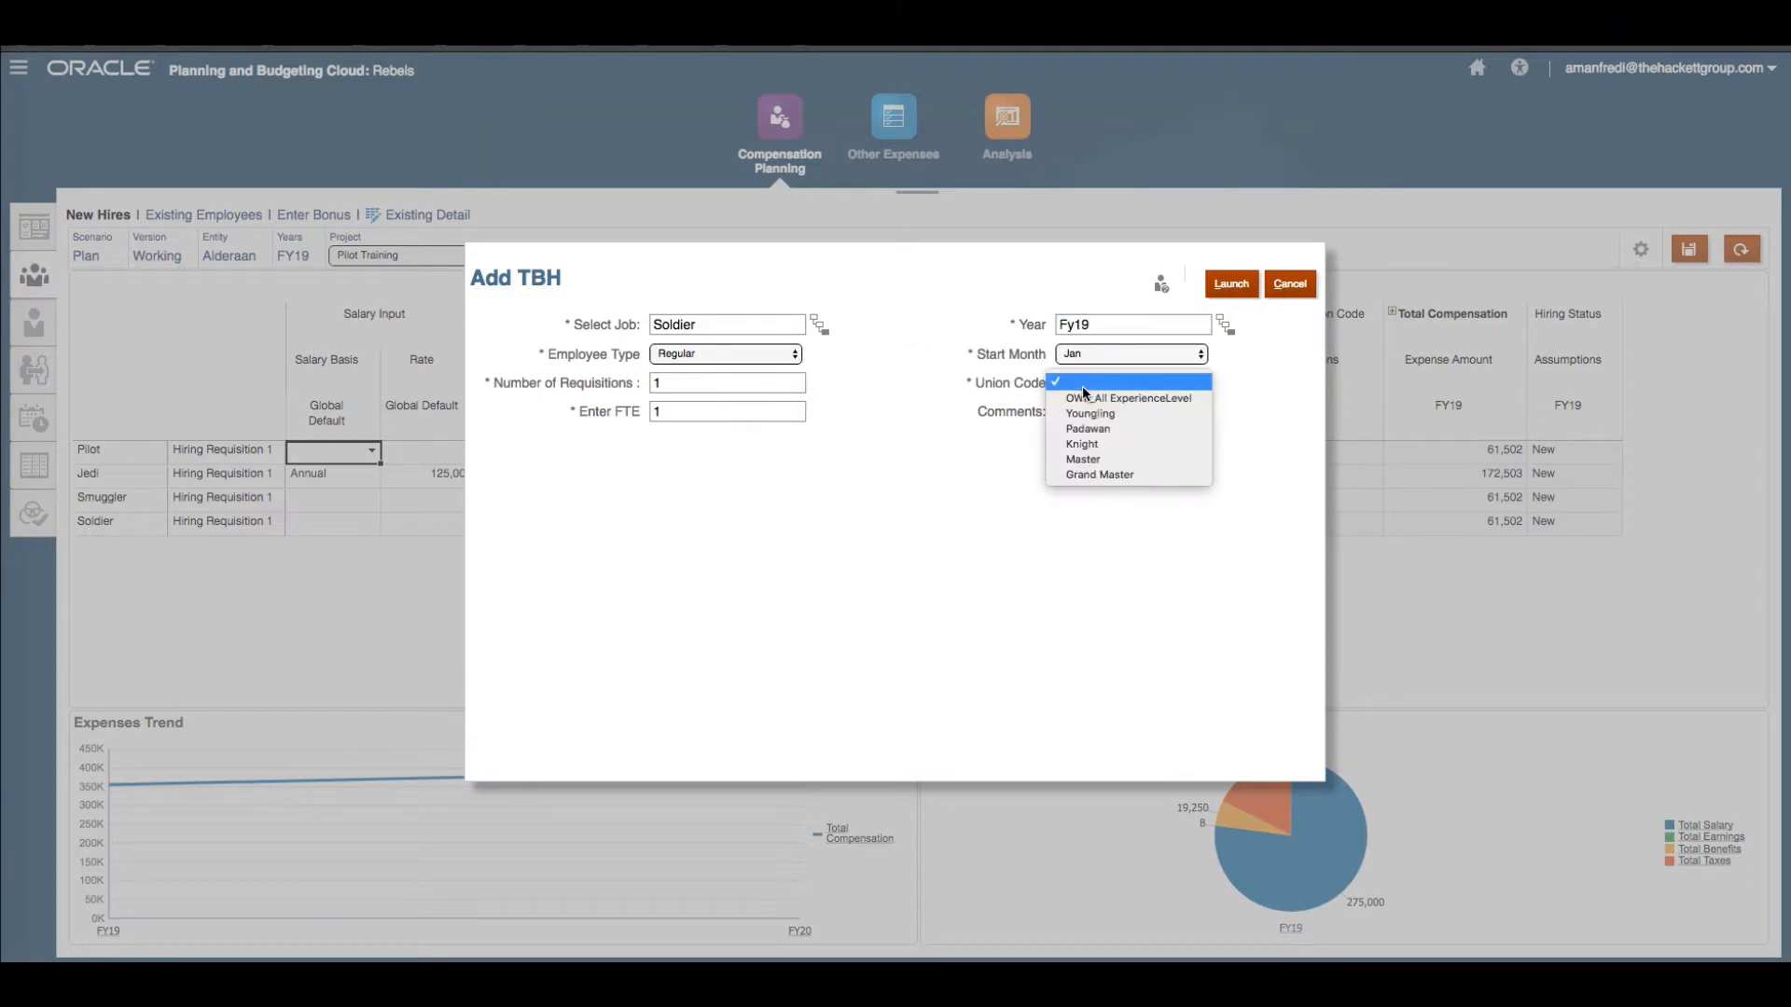
click(1122, 477)
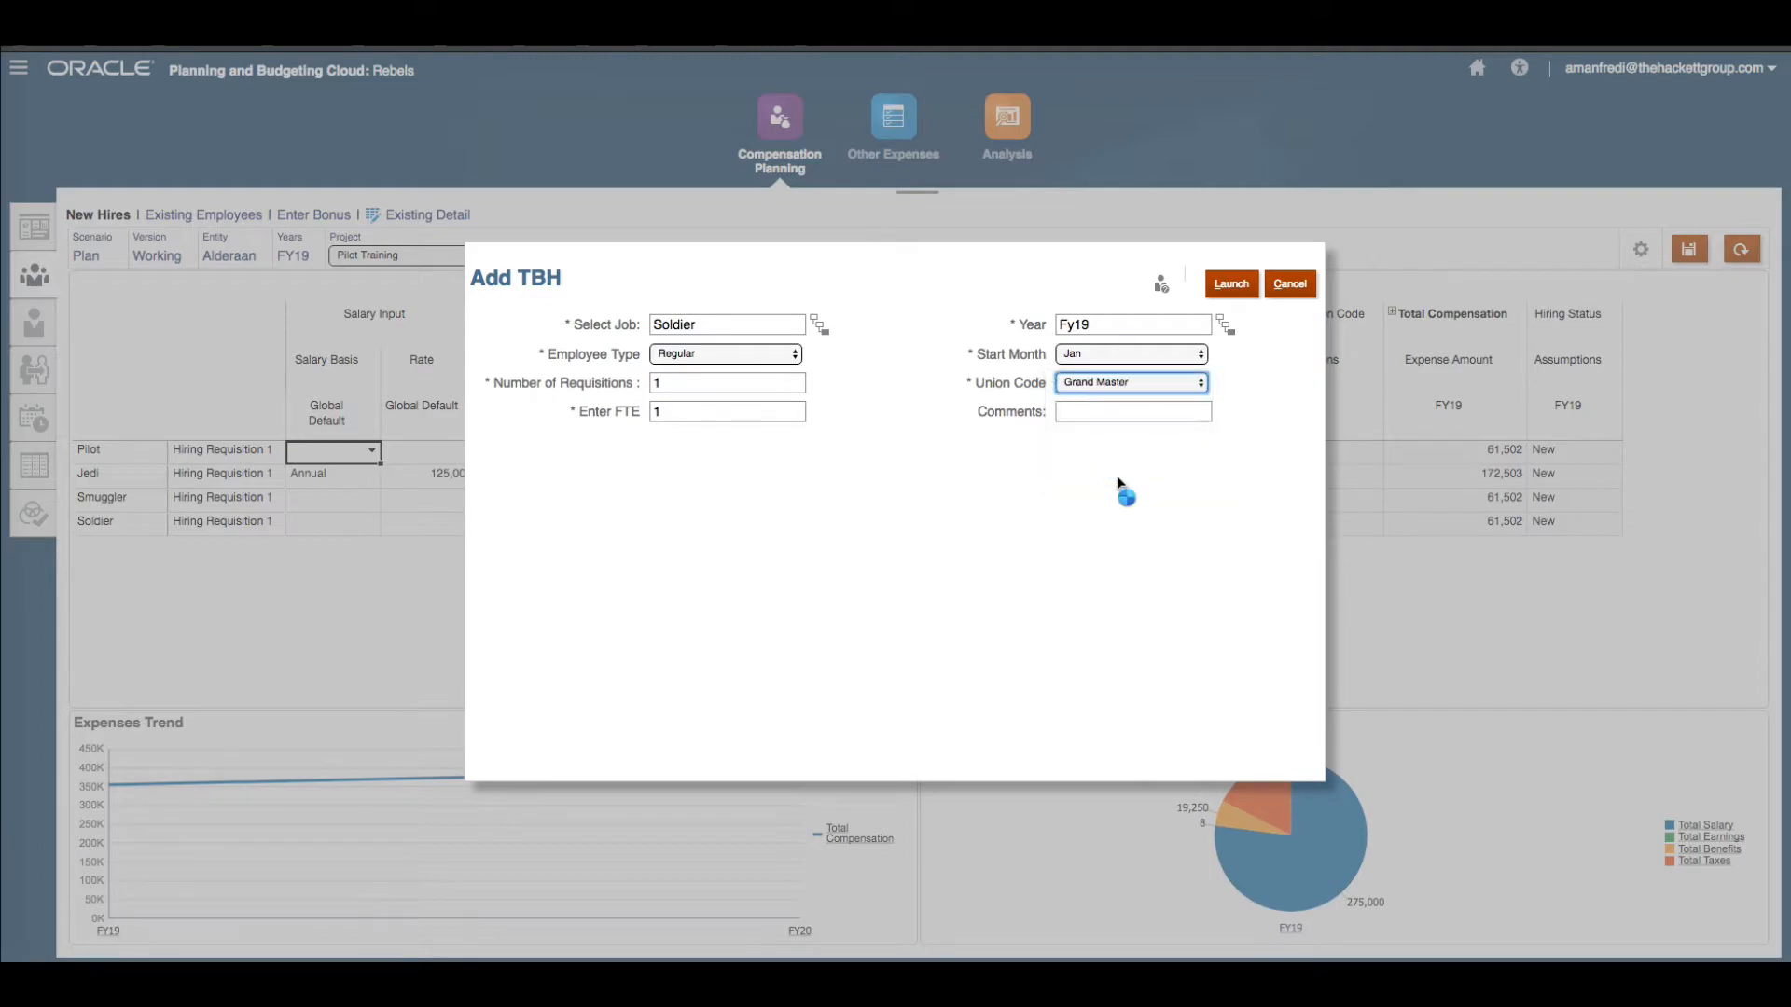
click(1131, 413)
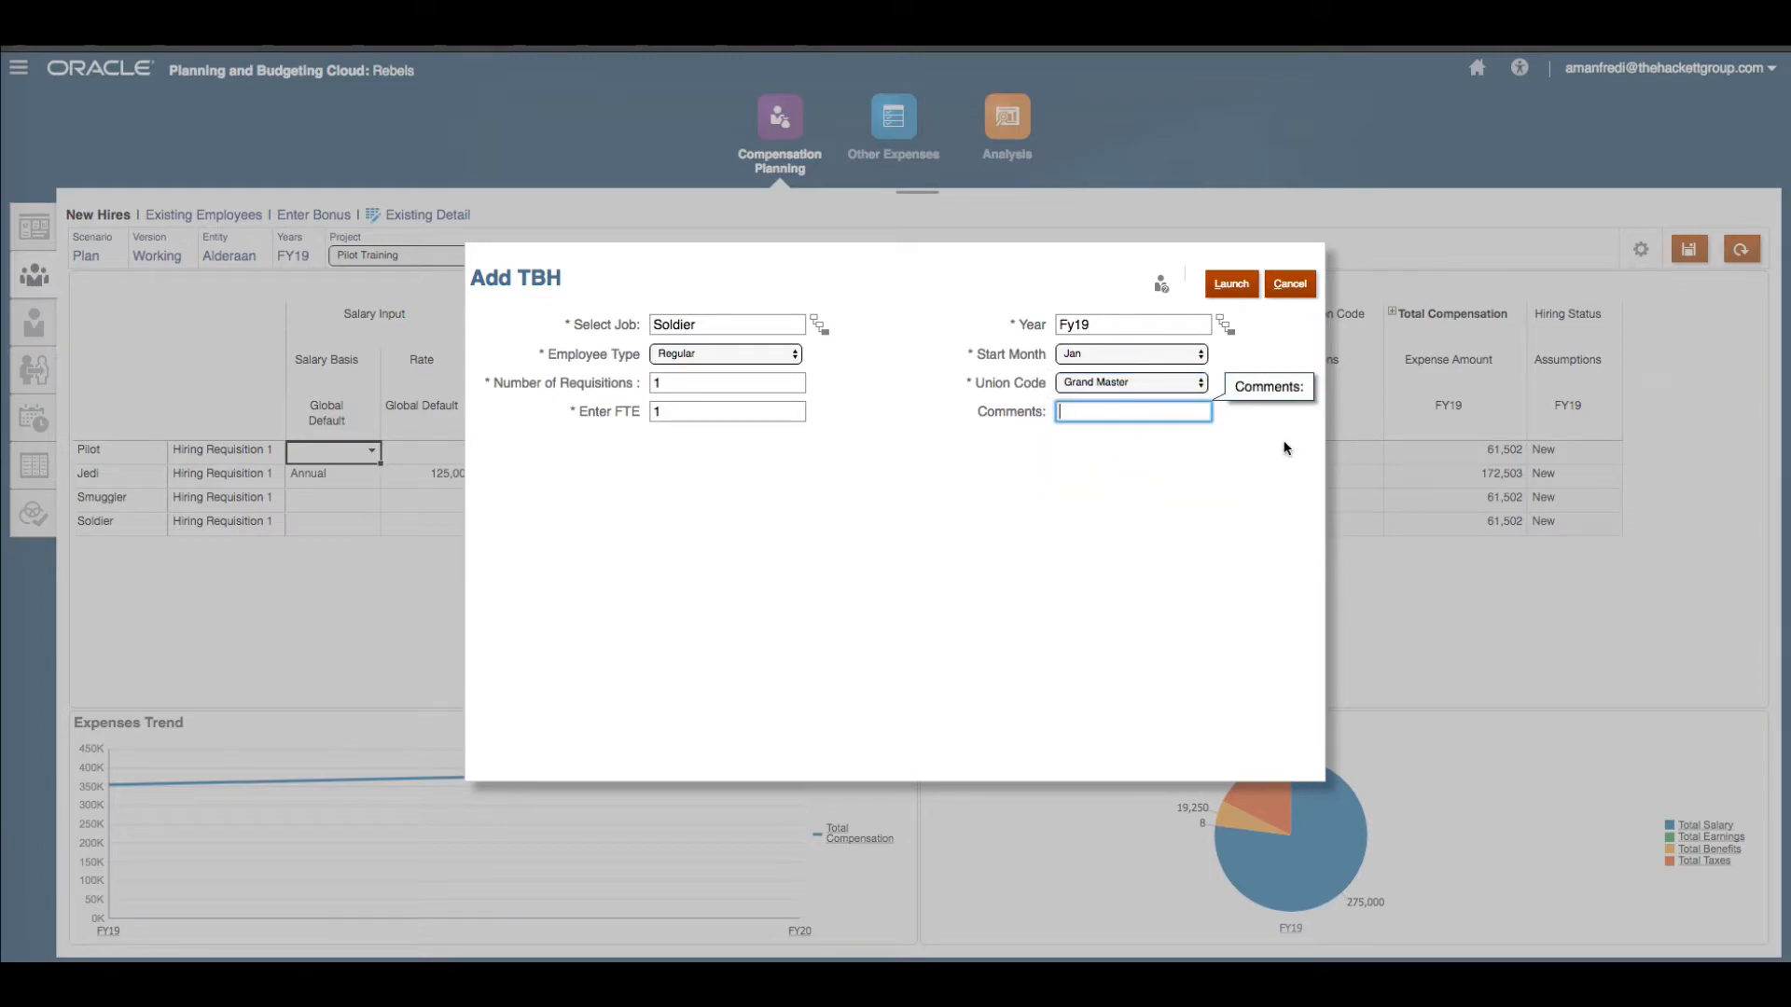
text(Direct Input)
click(1183, 469)
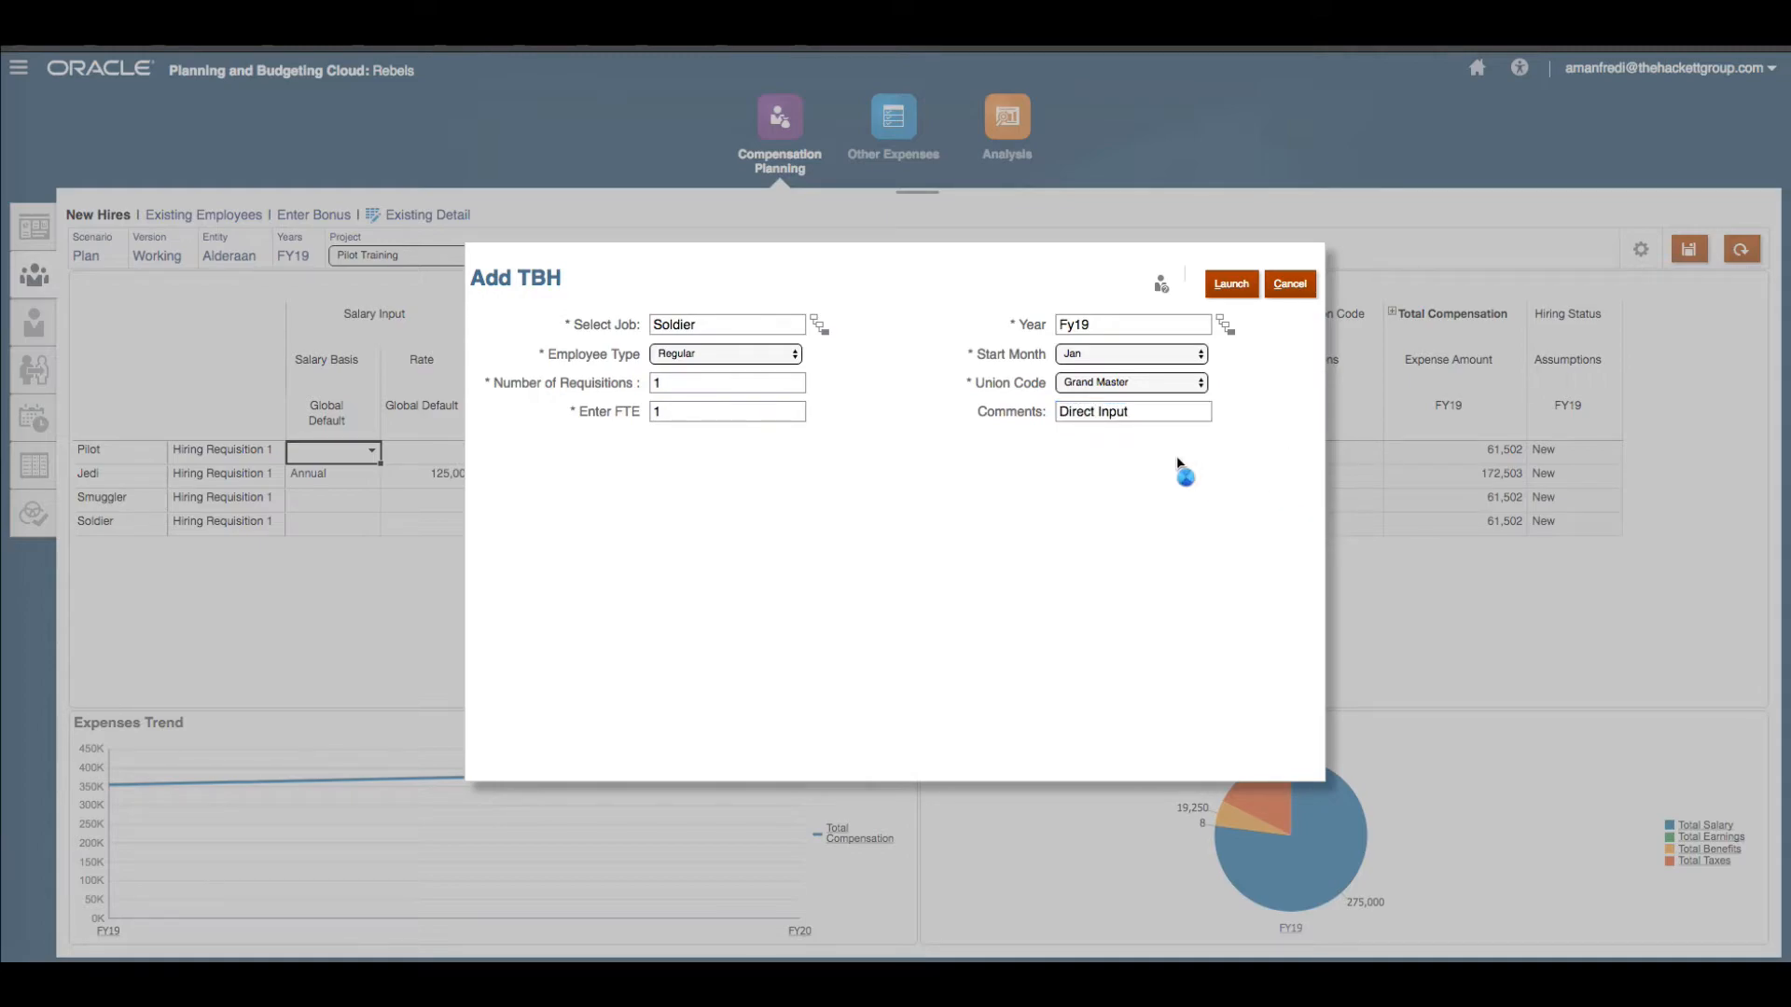
click(1228, 296)
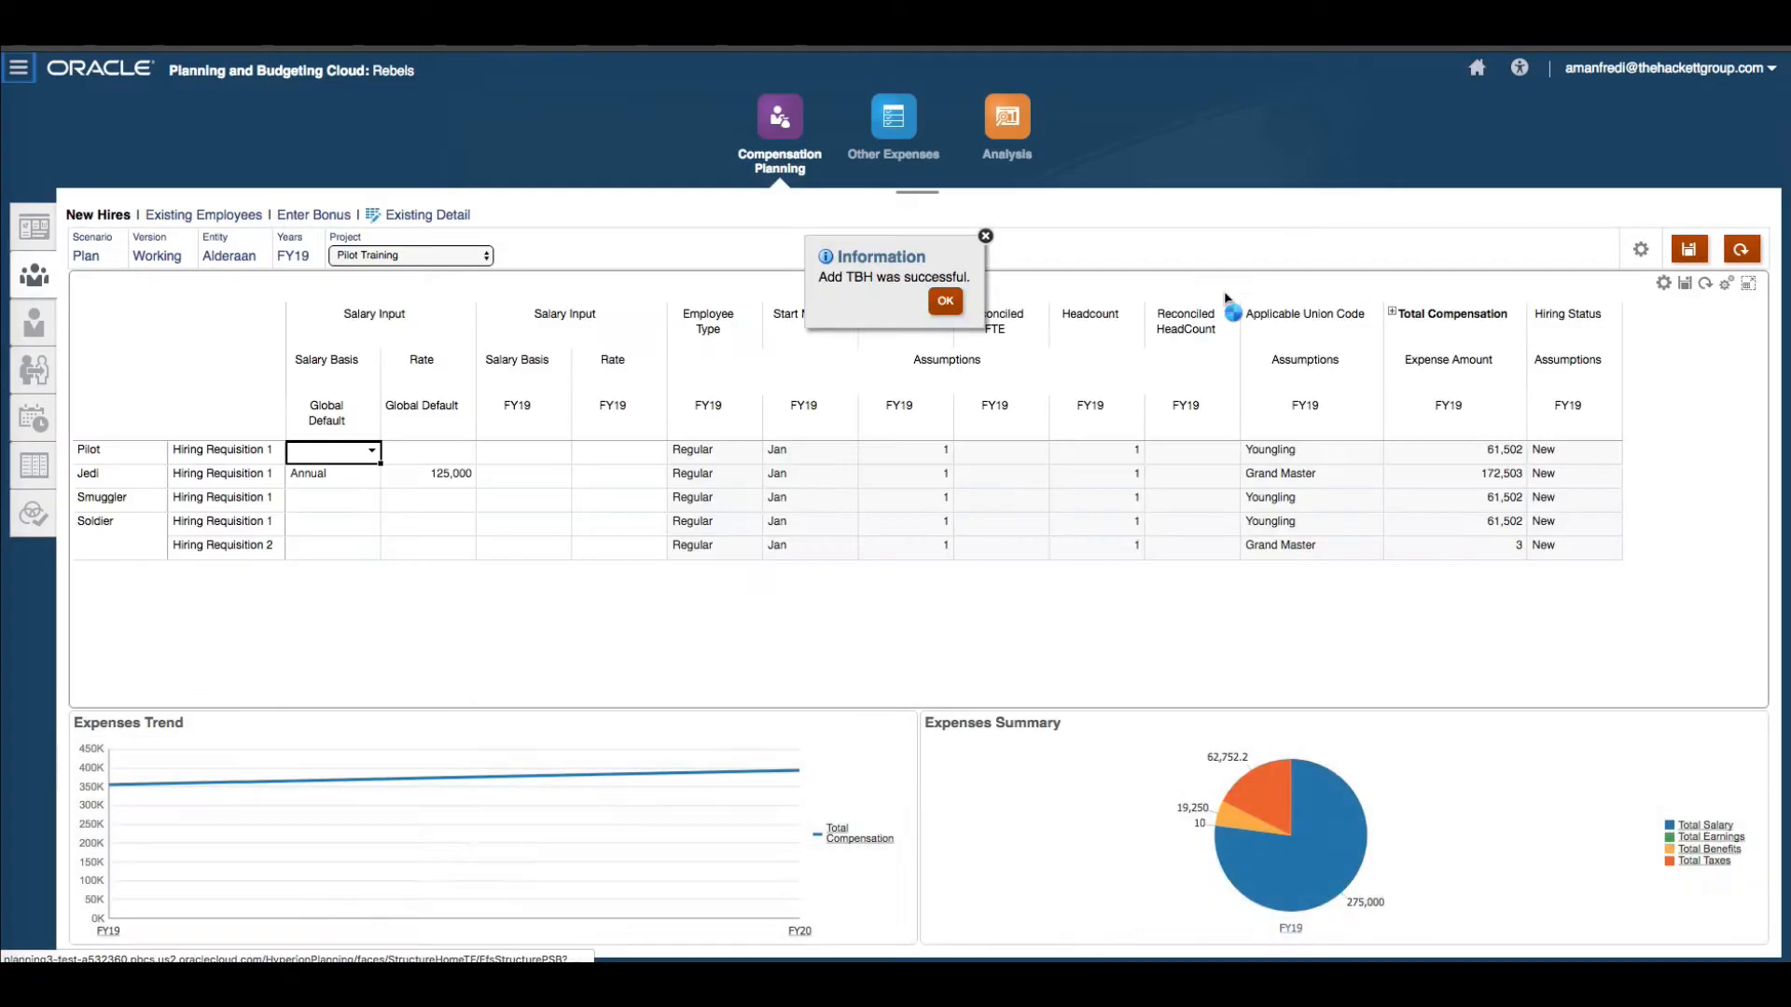
click(944, 302)
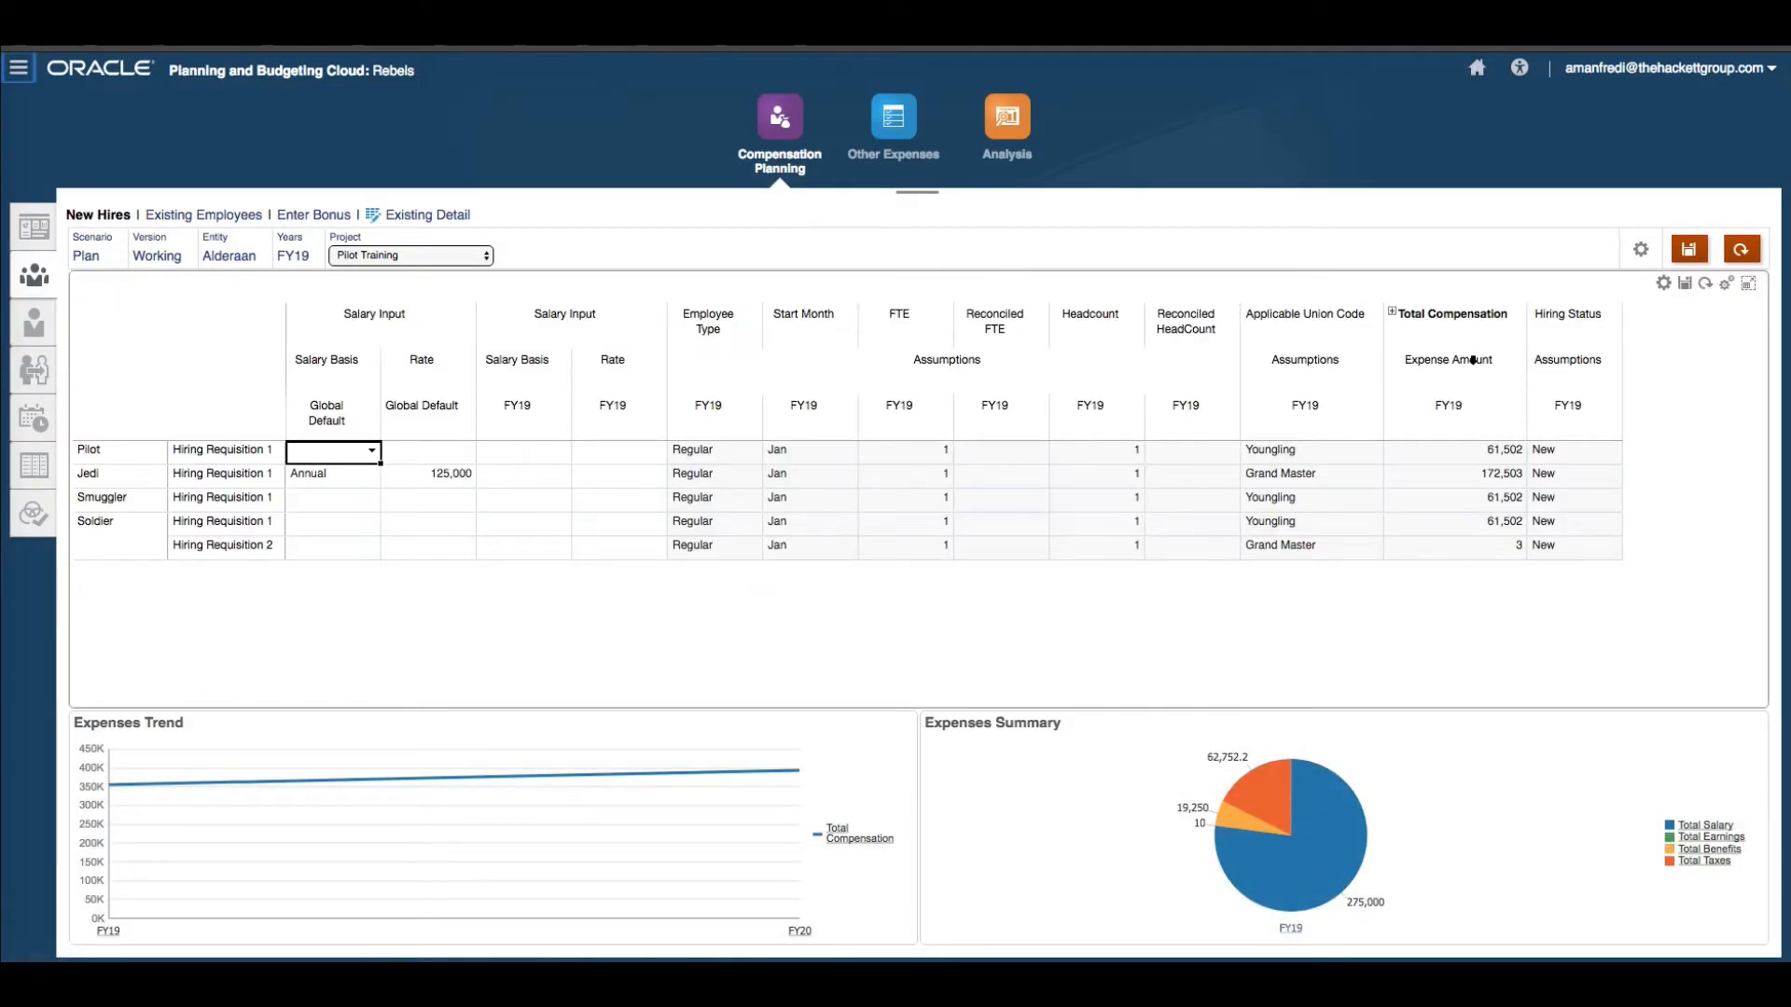
Expand Total Compensation and scroll across the salary, earnings, benefits and taxes columns of each requisition.
click(1393, 312)
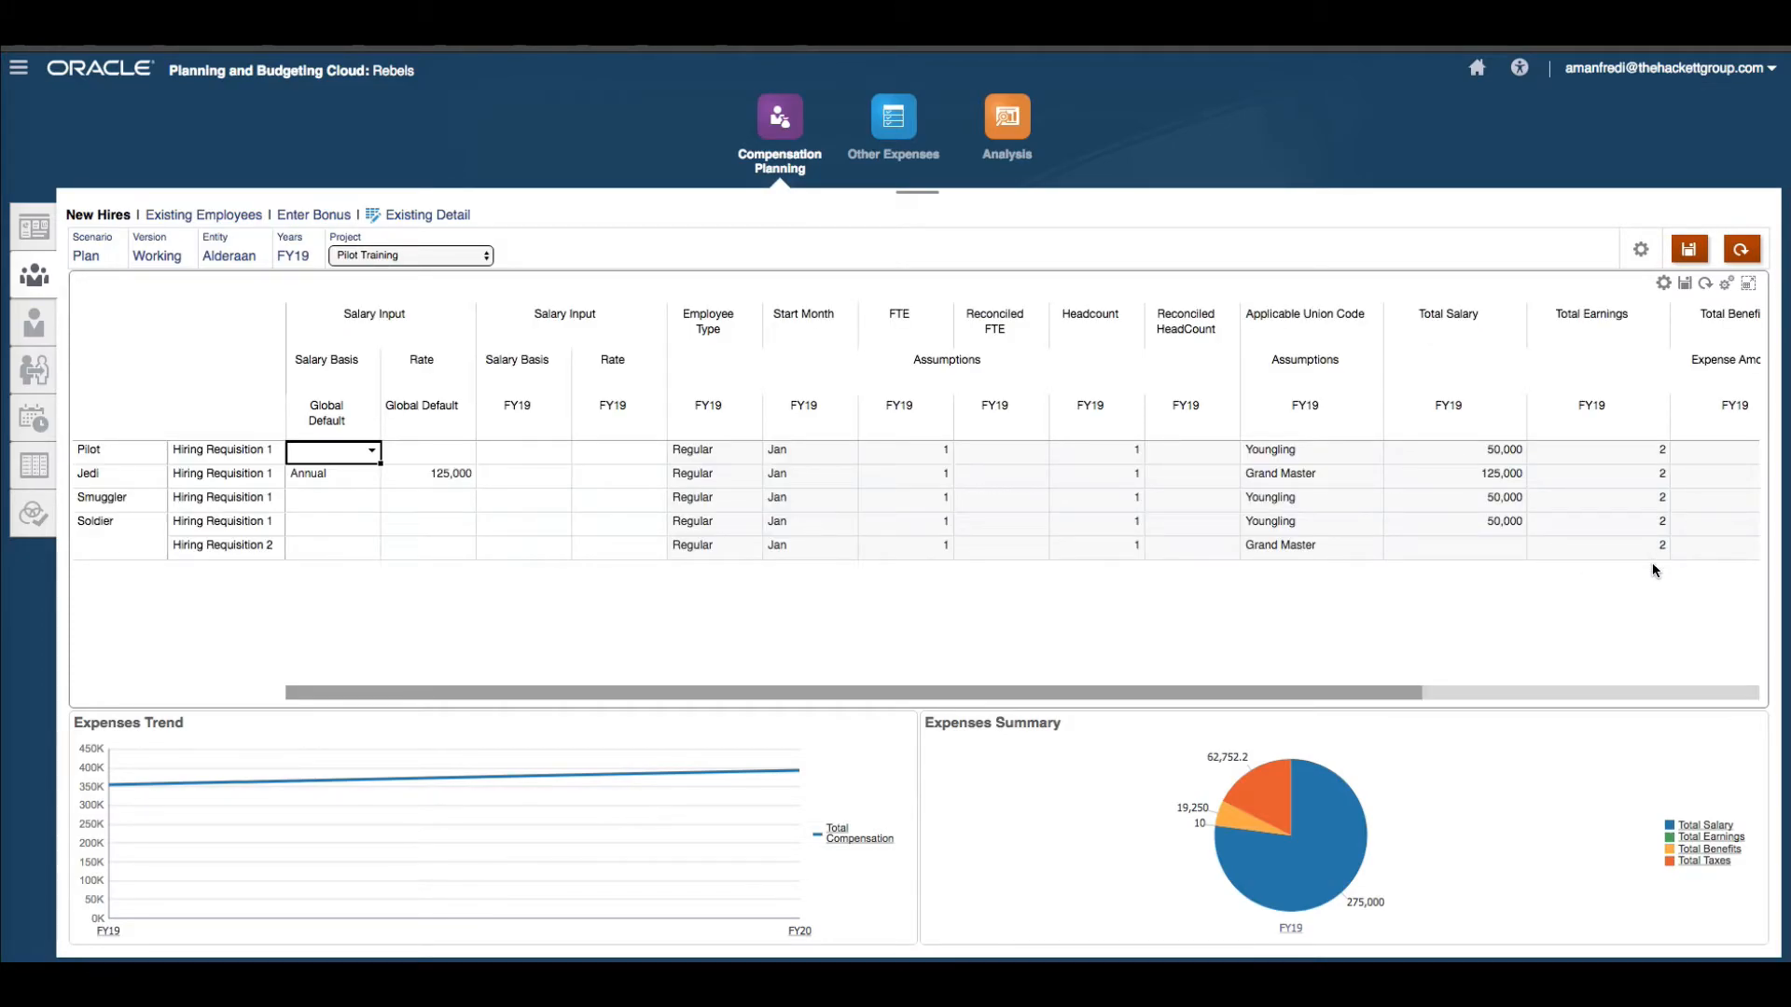
drag(1397, 694, 1699, 669)
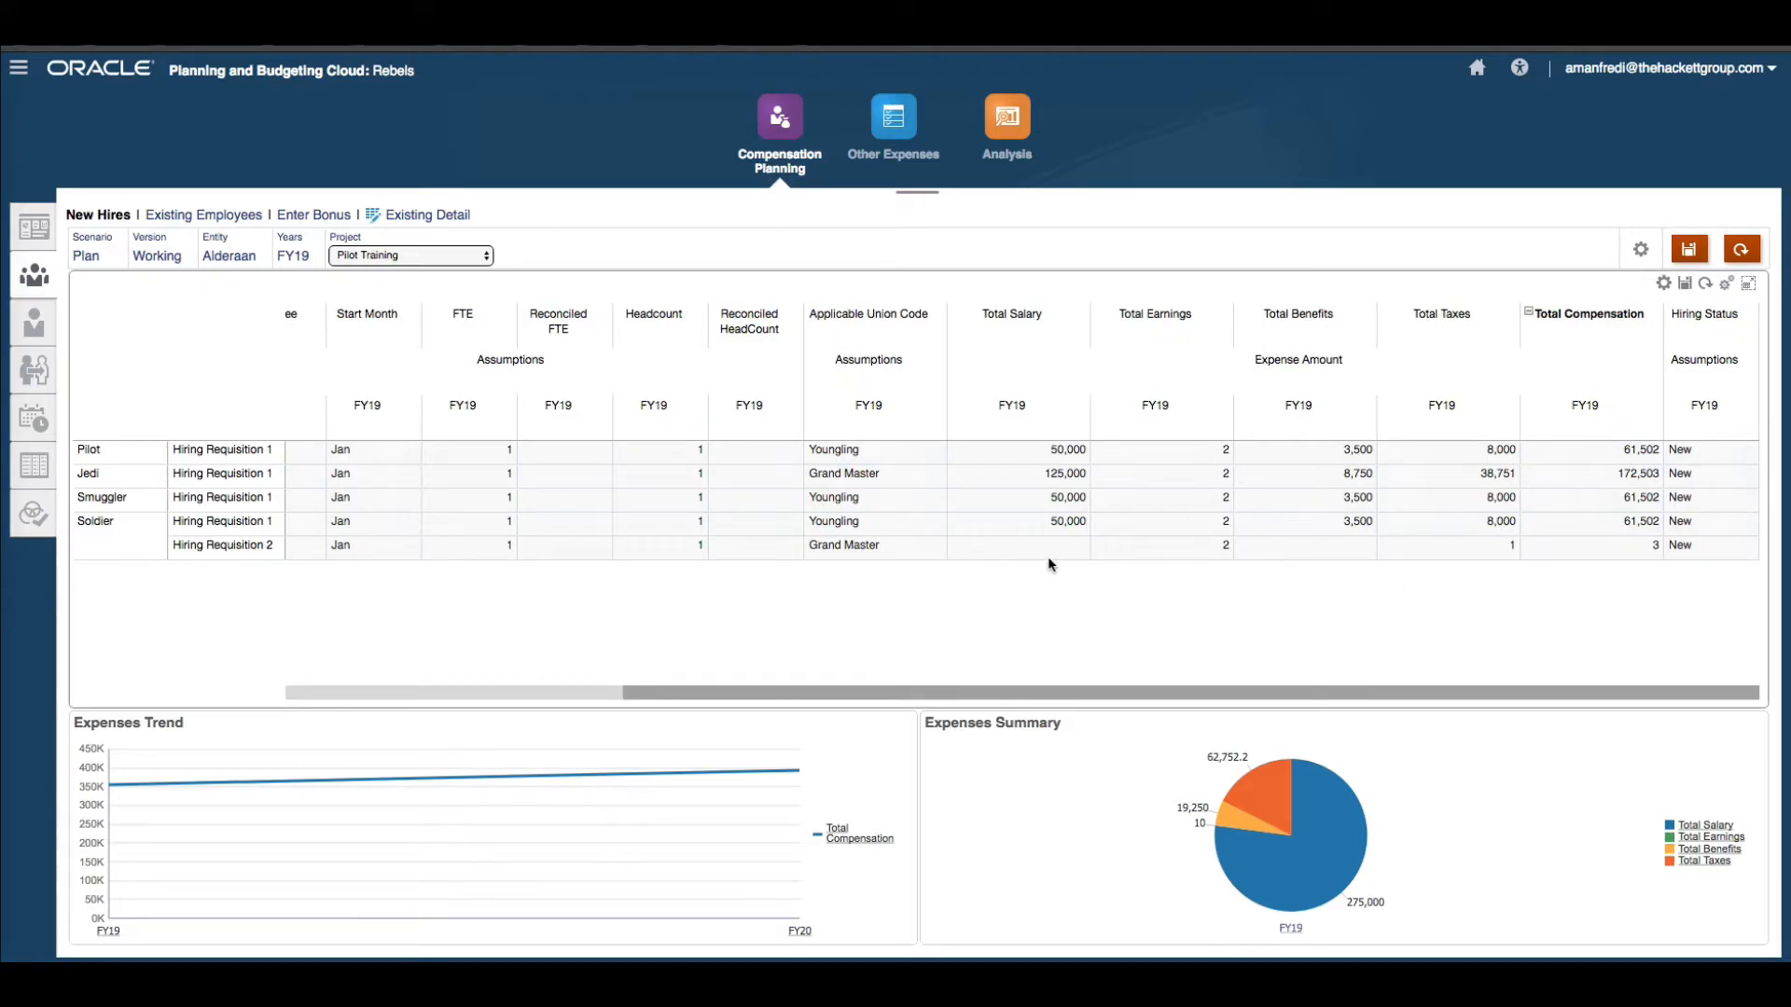
drag(952, 694, 616, 688)
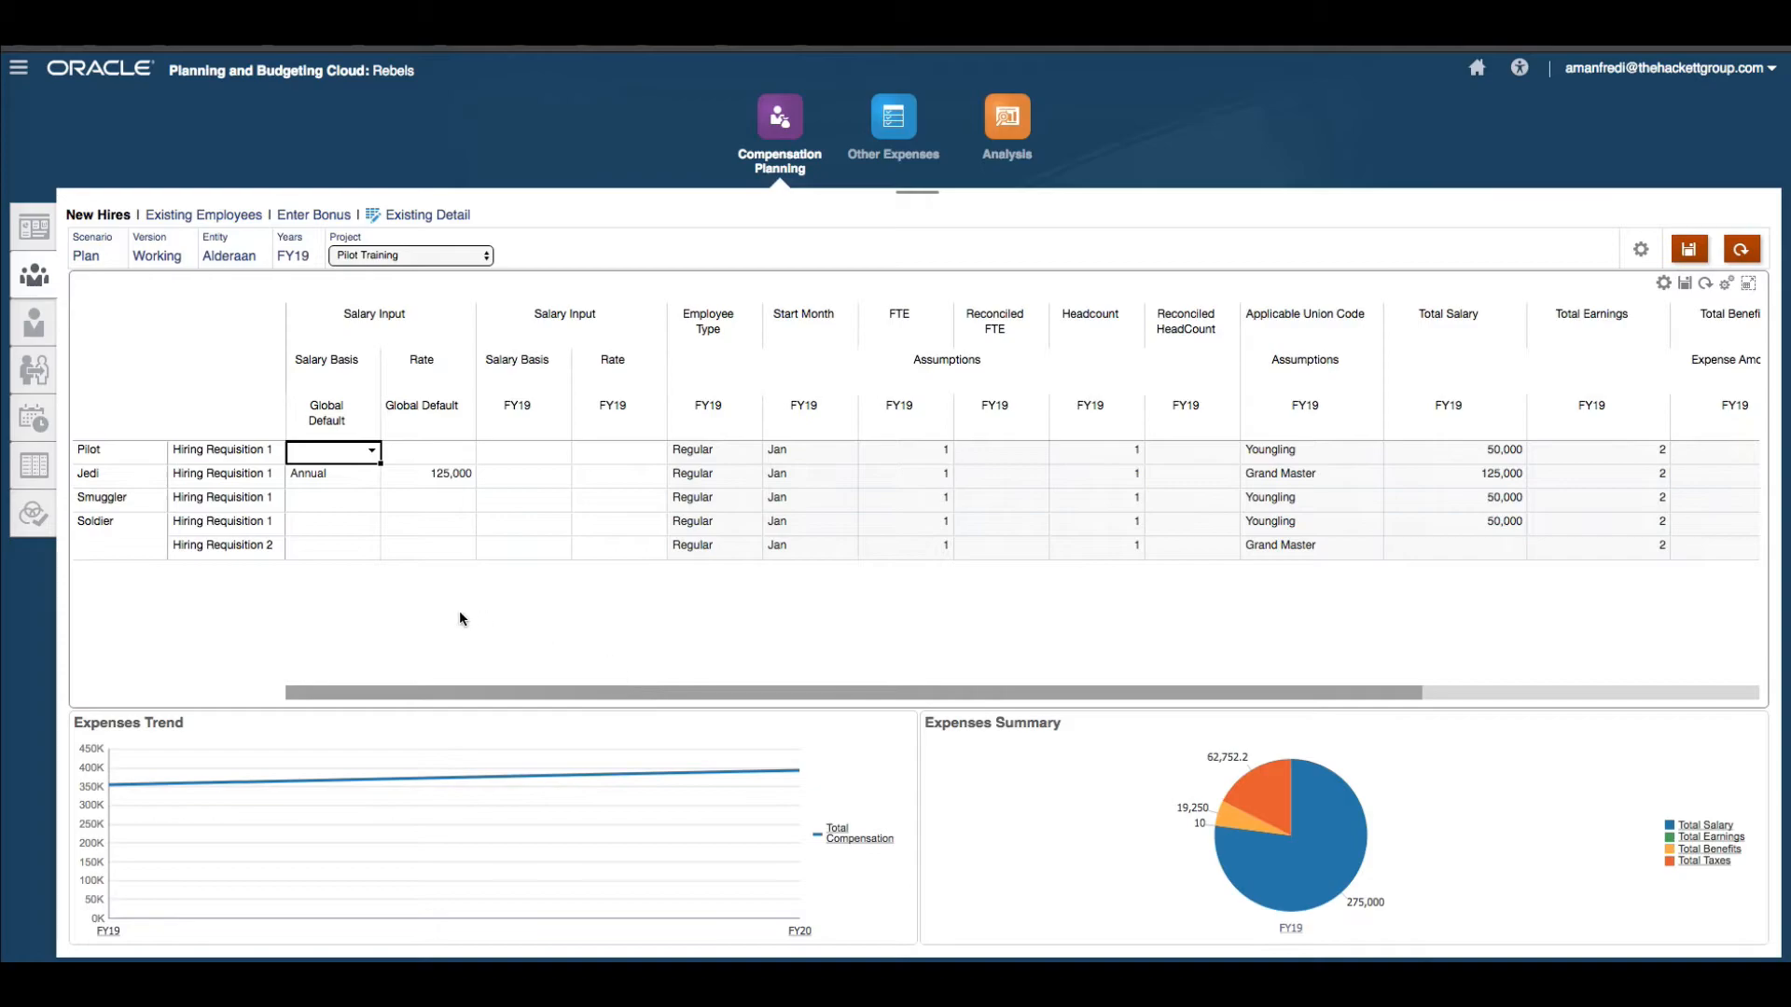
Open Employee Details for the Soldier job's Hiring Requisition 2, then return to the New Hires form.
click(34, 323)
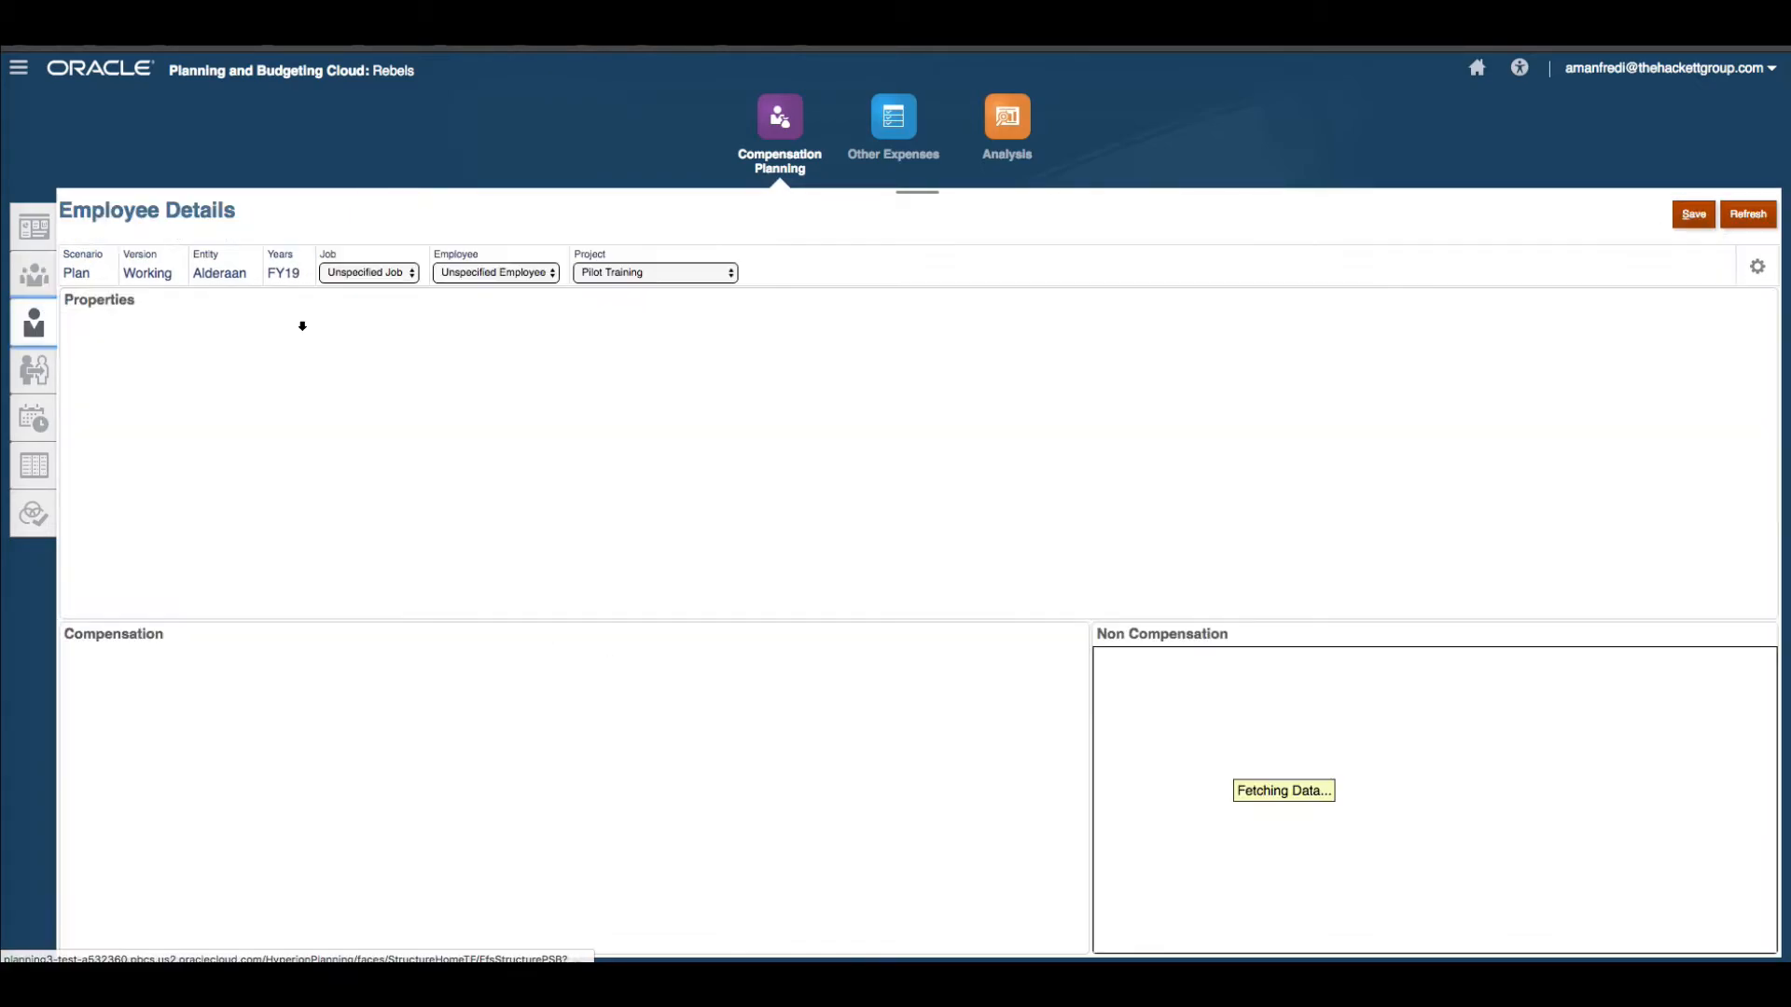
click(369, 272)
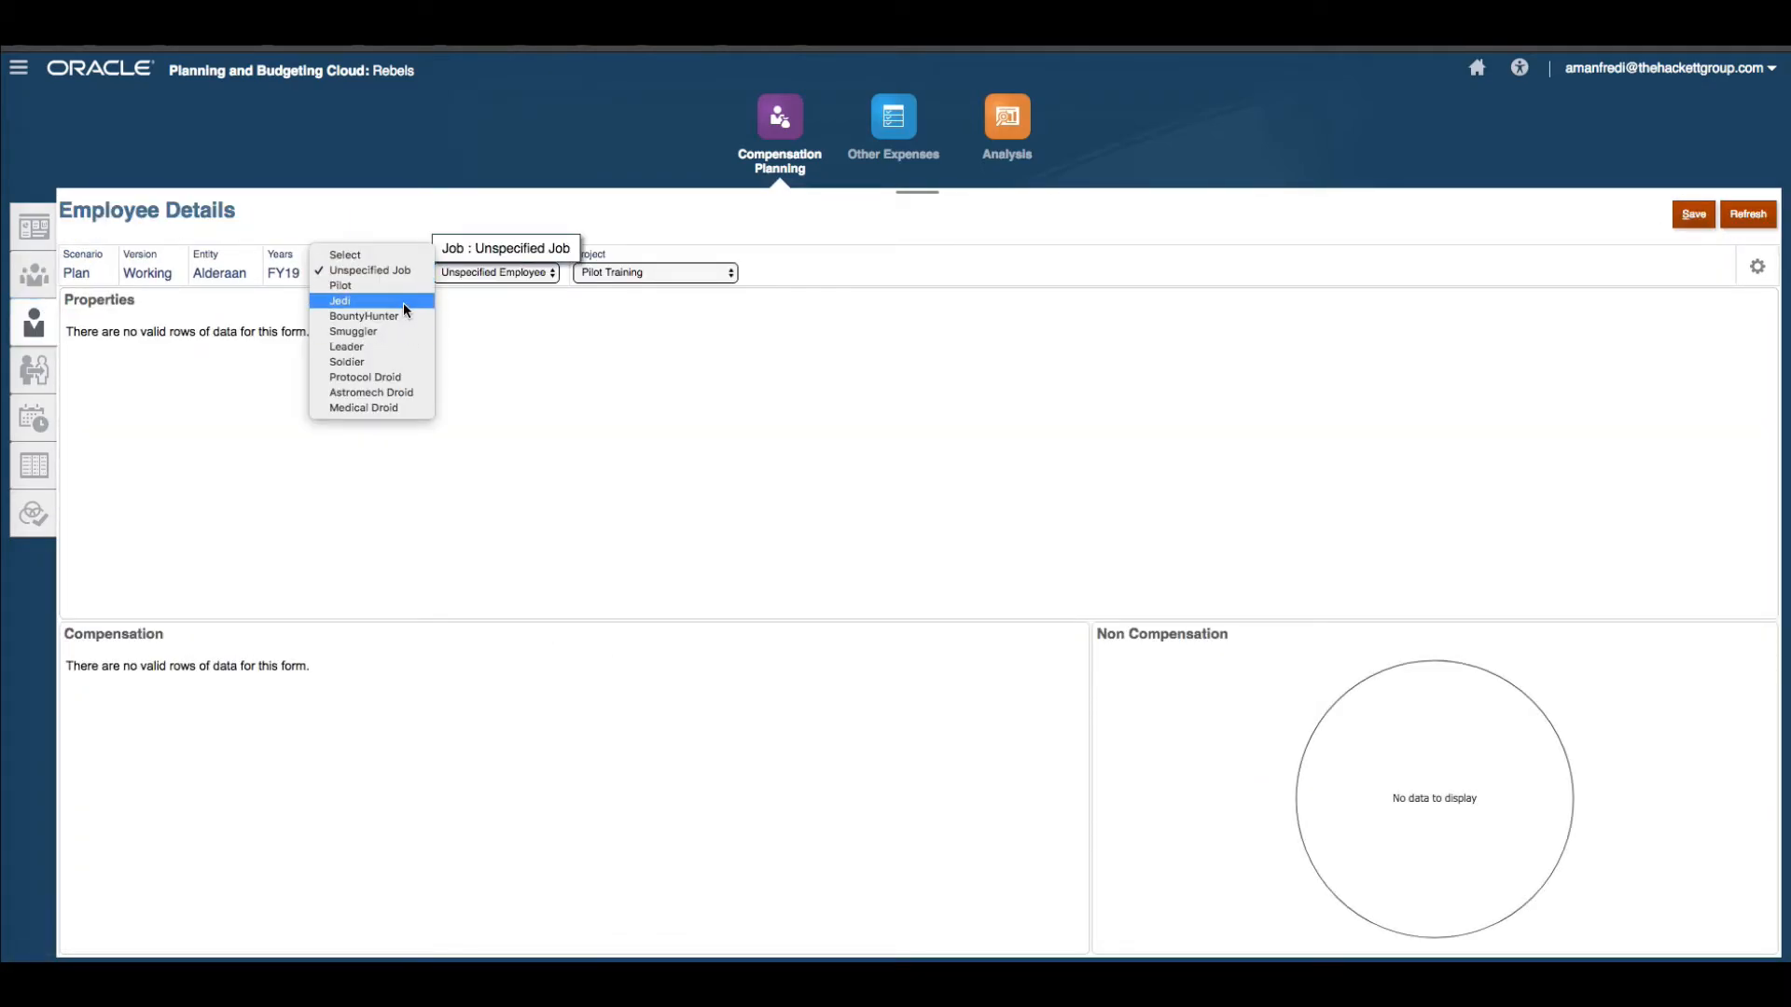
click(392, 363)
click(495, 272)
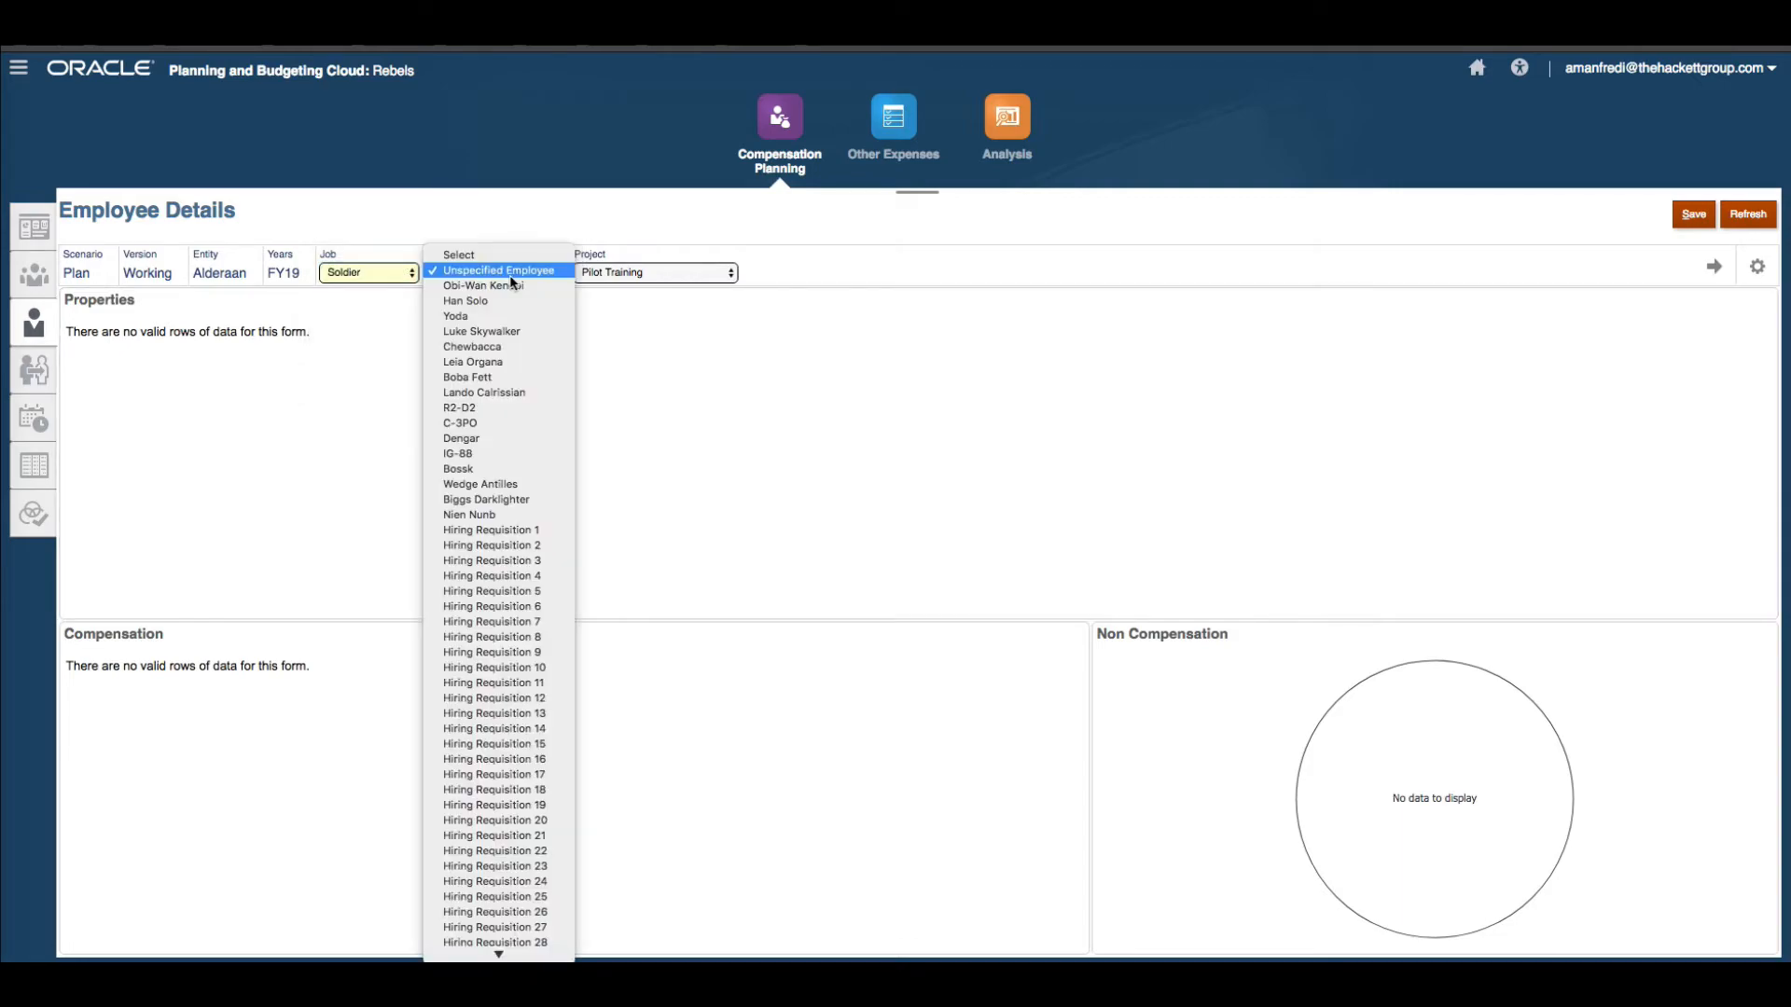
click(535, 547)
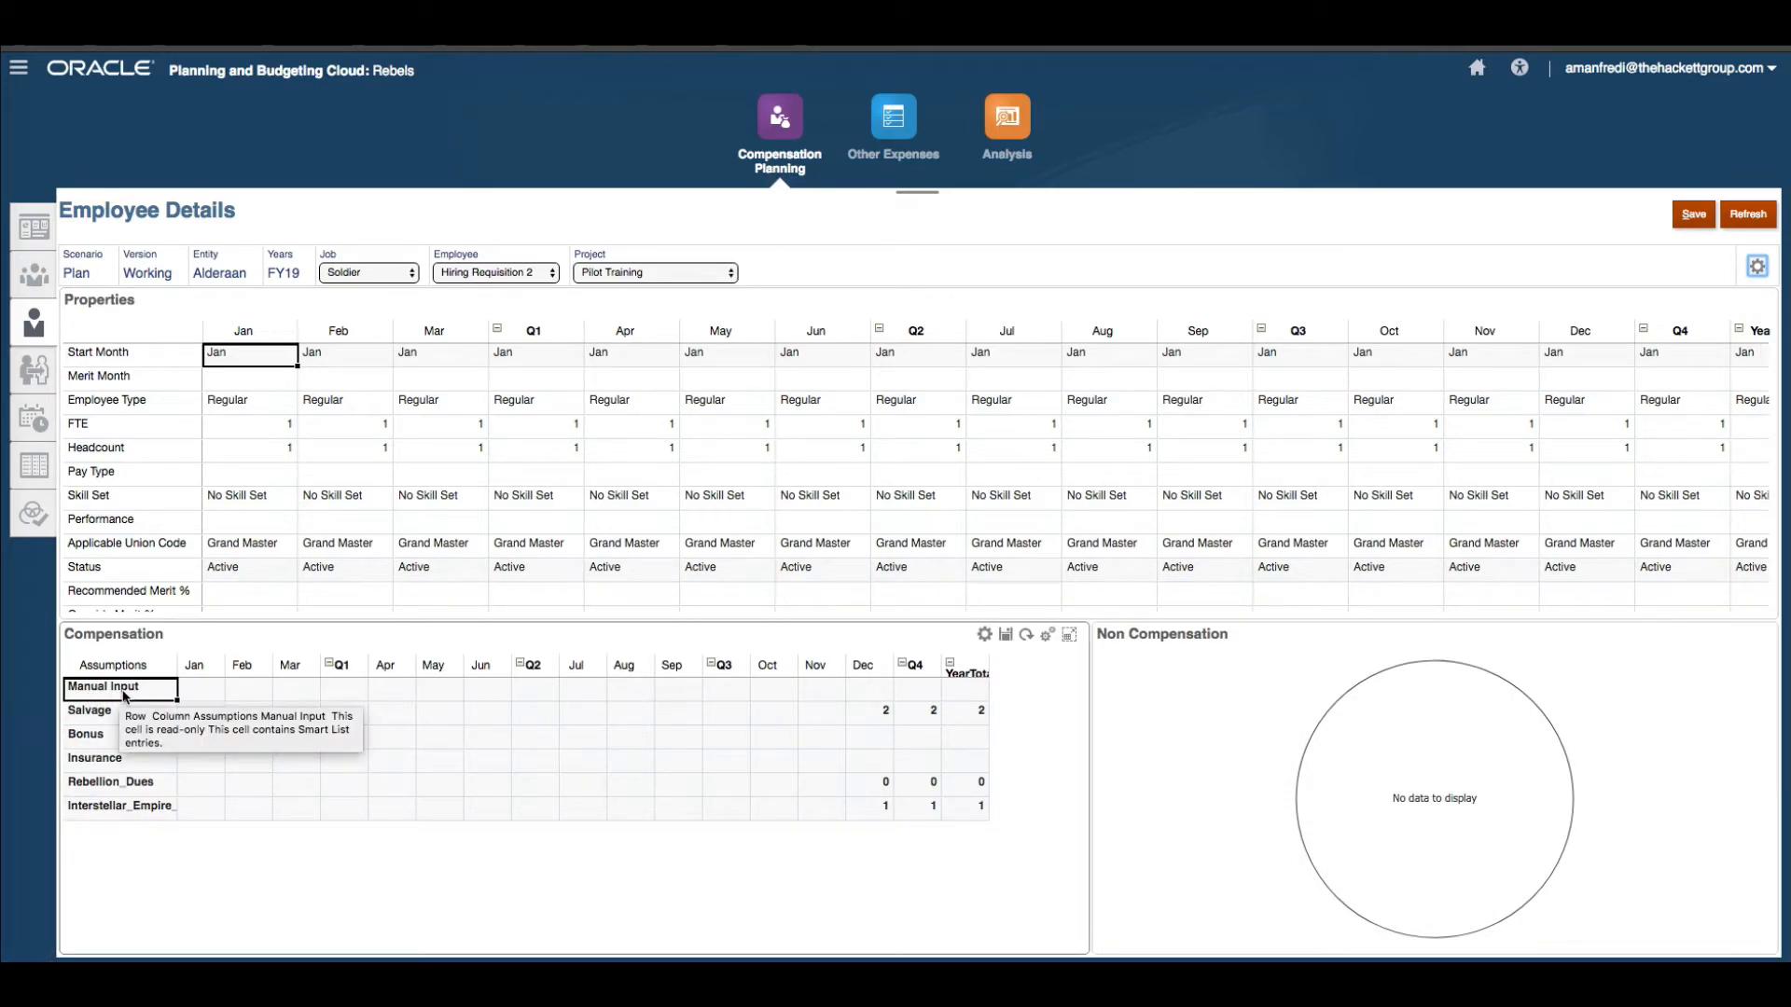
click(23, 297)
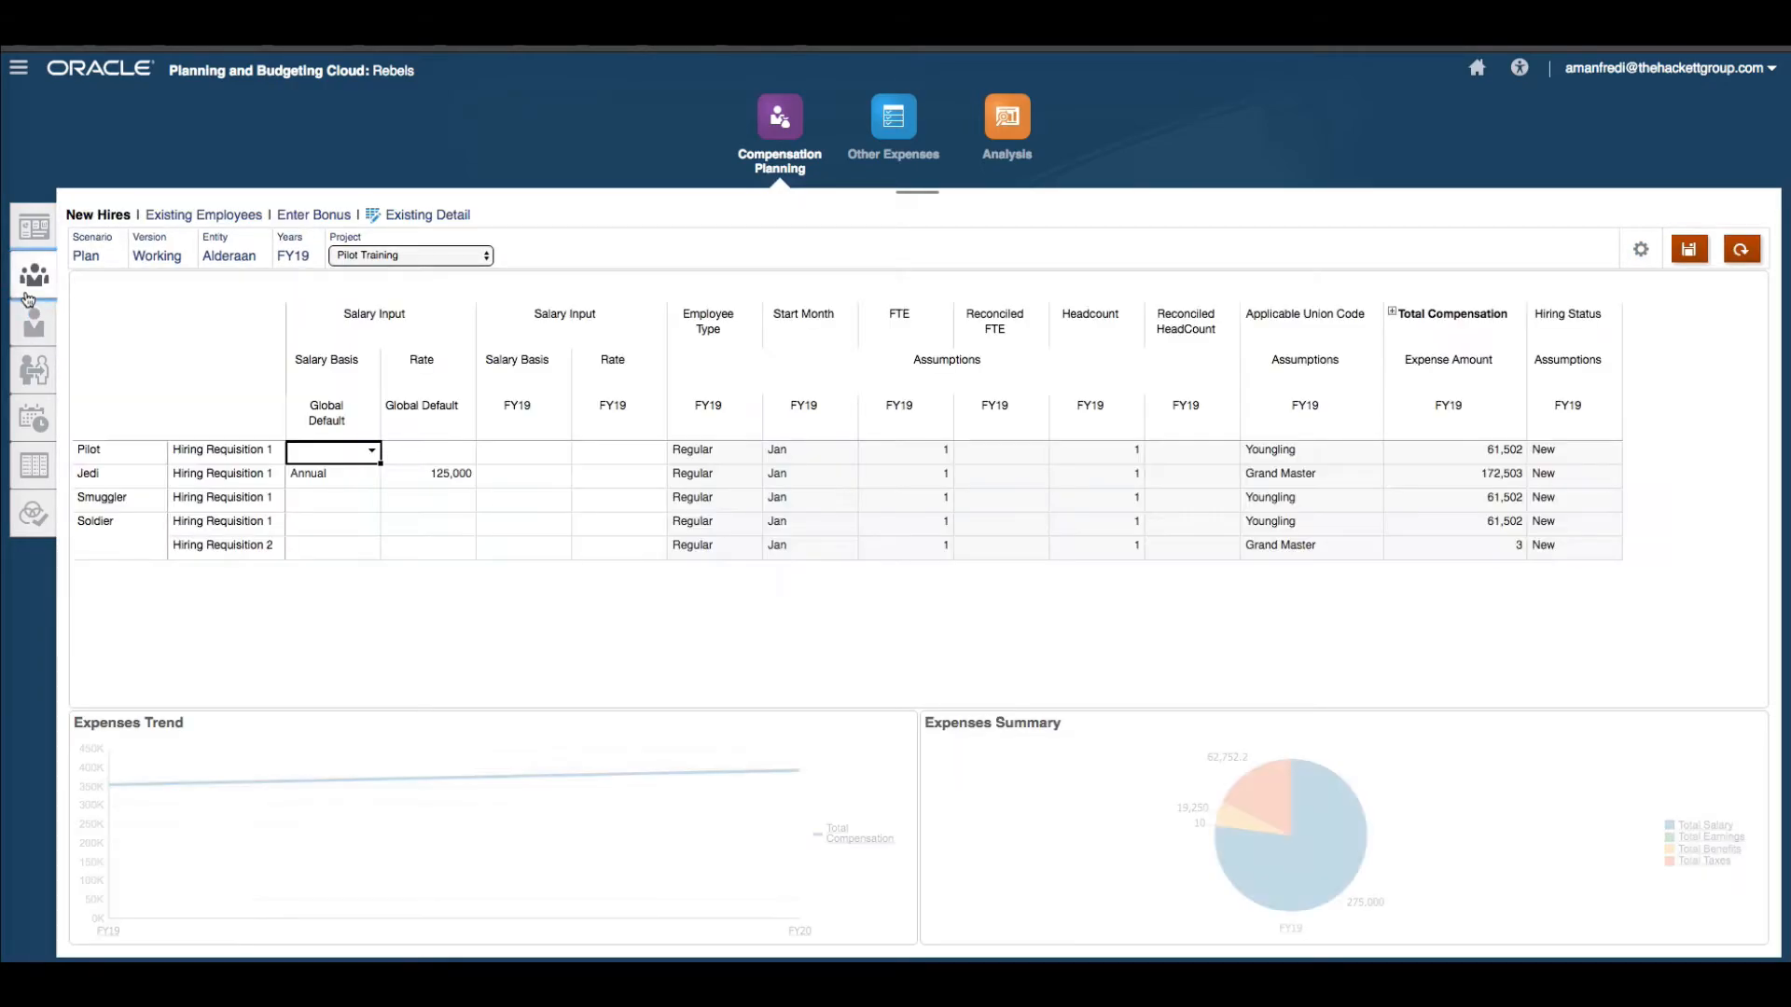
Set Soldier Hiring Requisition 2's global default salary basis to Annual and its rate to 75000.
click(348, 556)
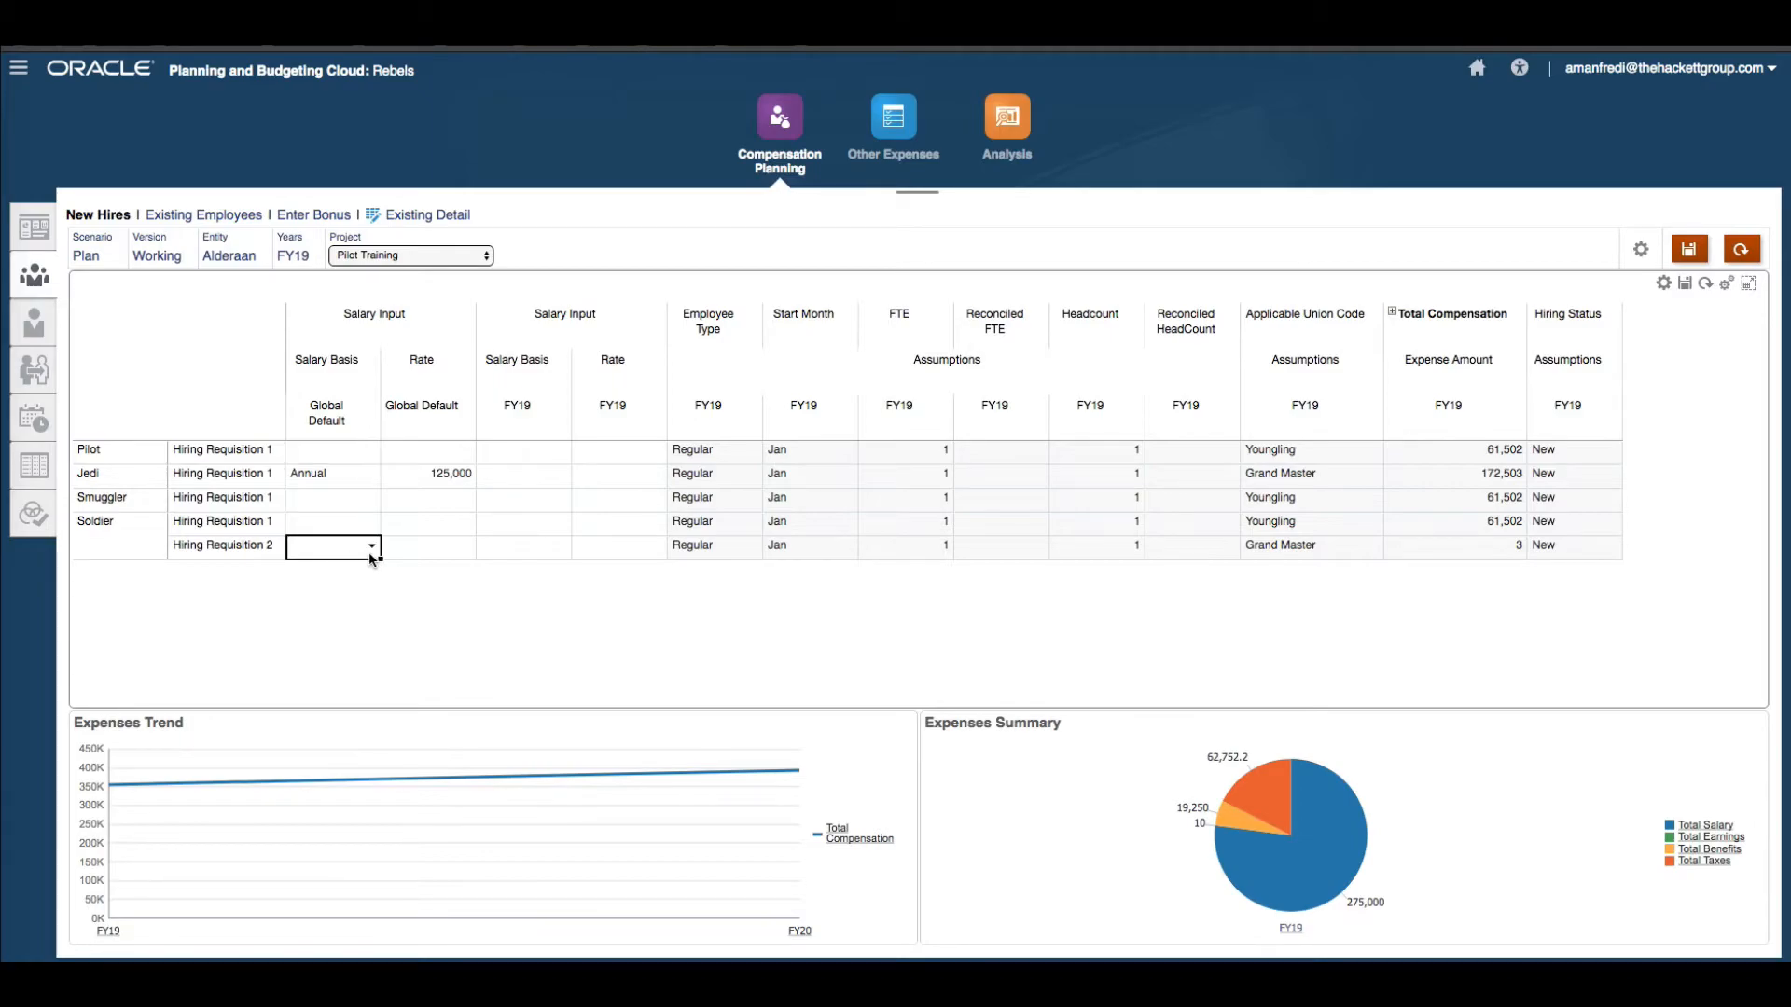
click(372, 549)
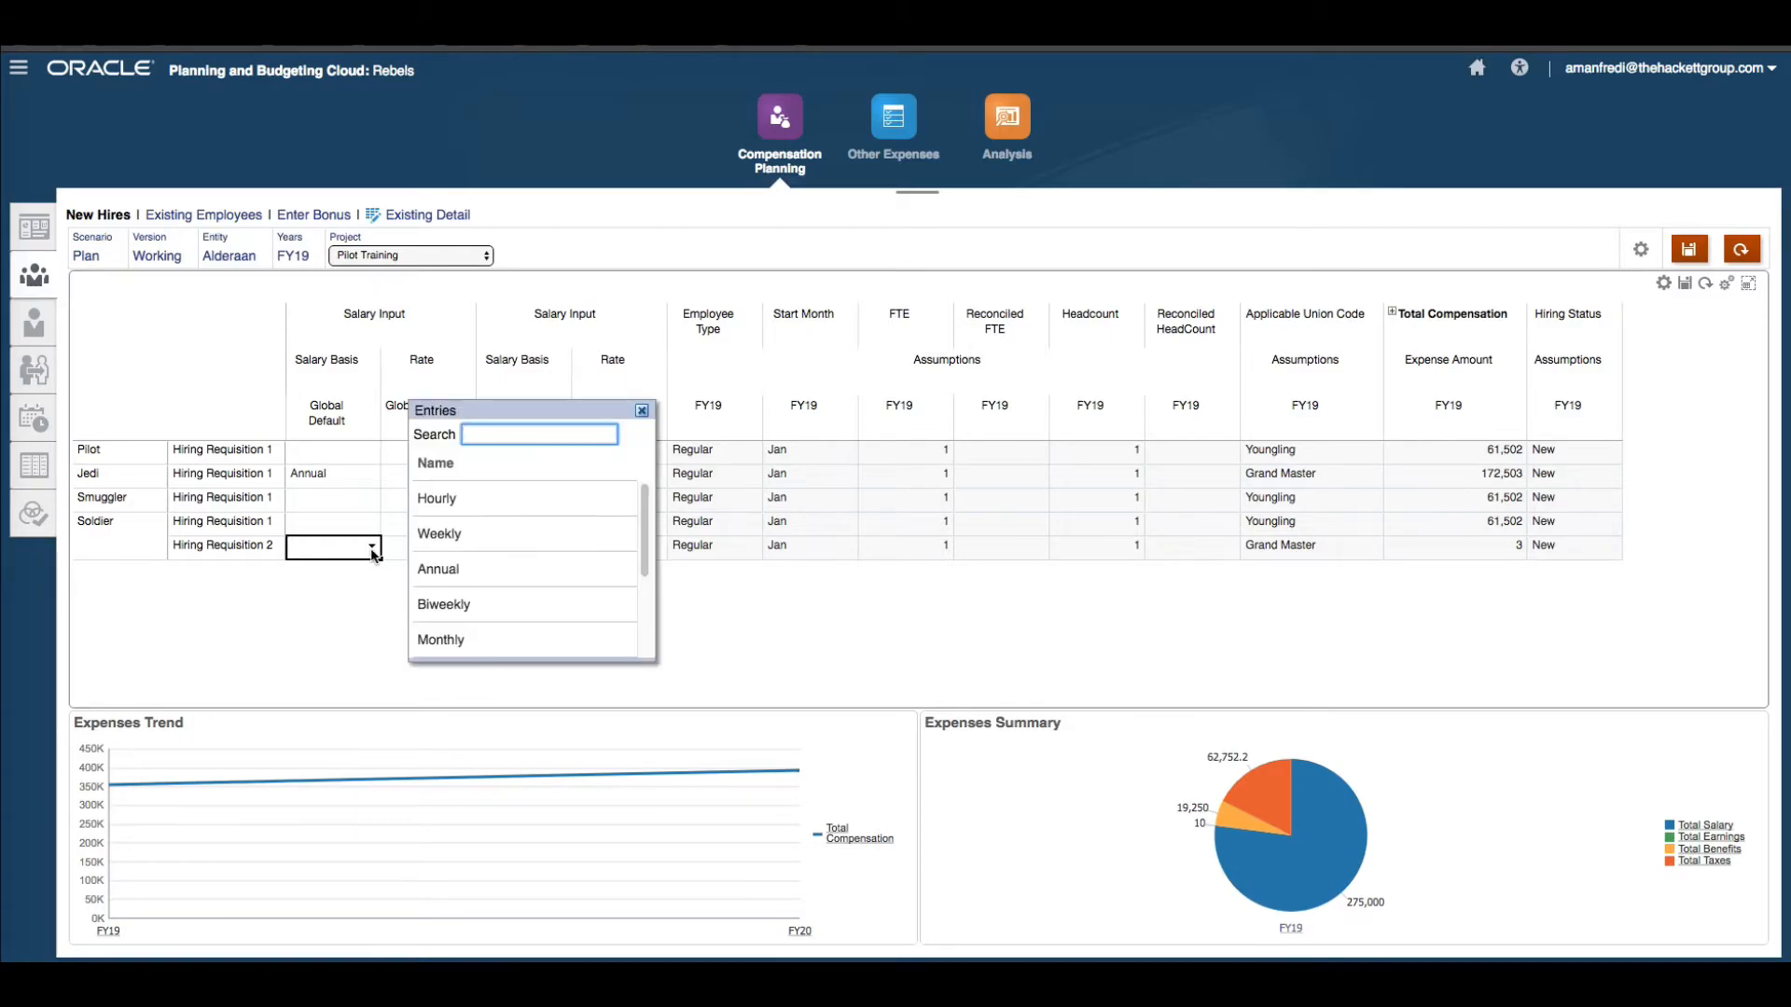
click(603, 570)
click(474, 555)
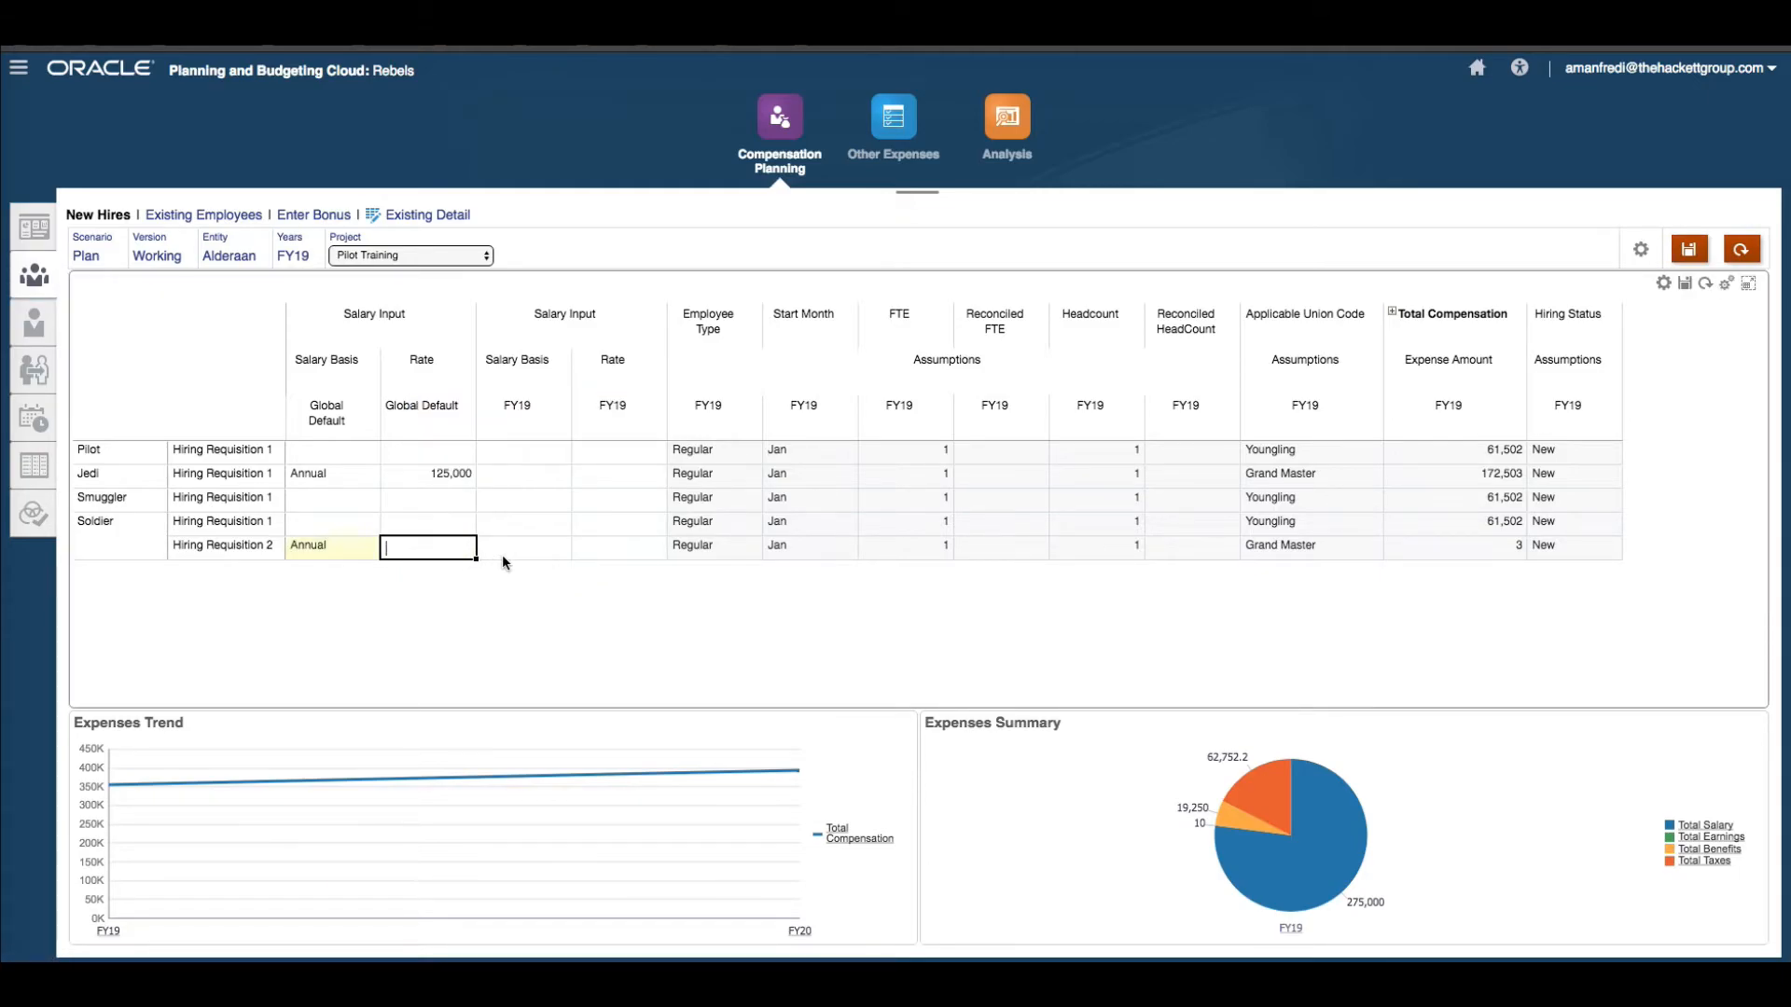
text(75000)
key(Return)
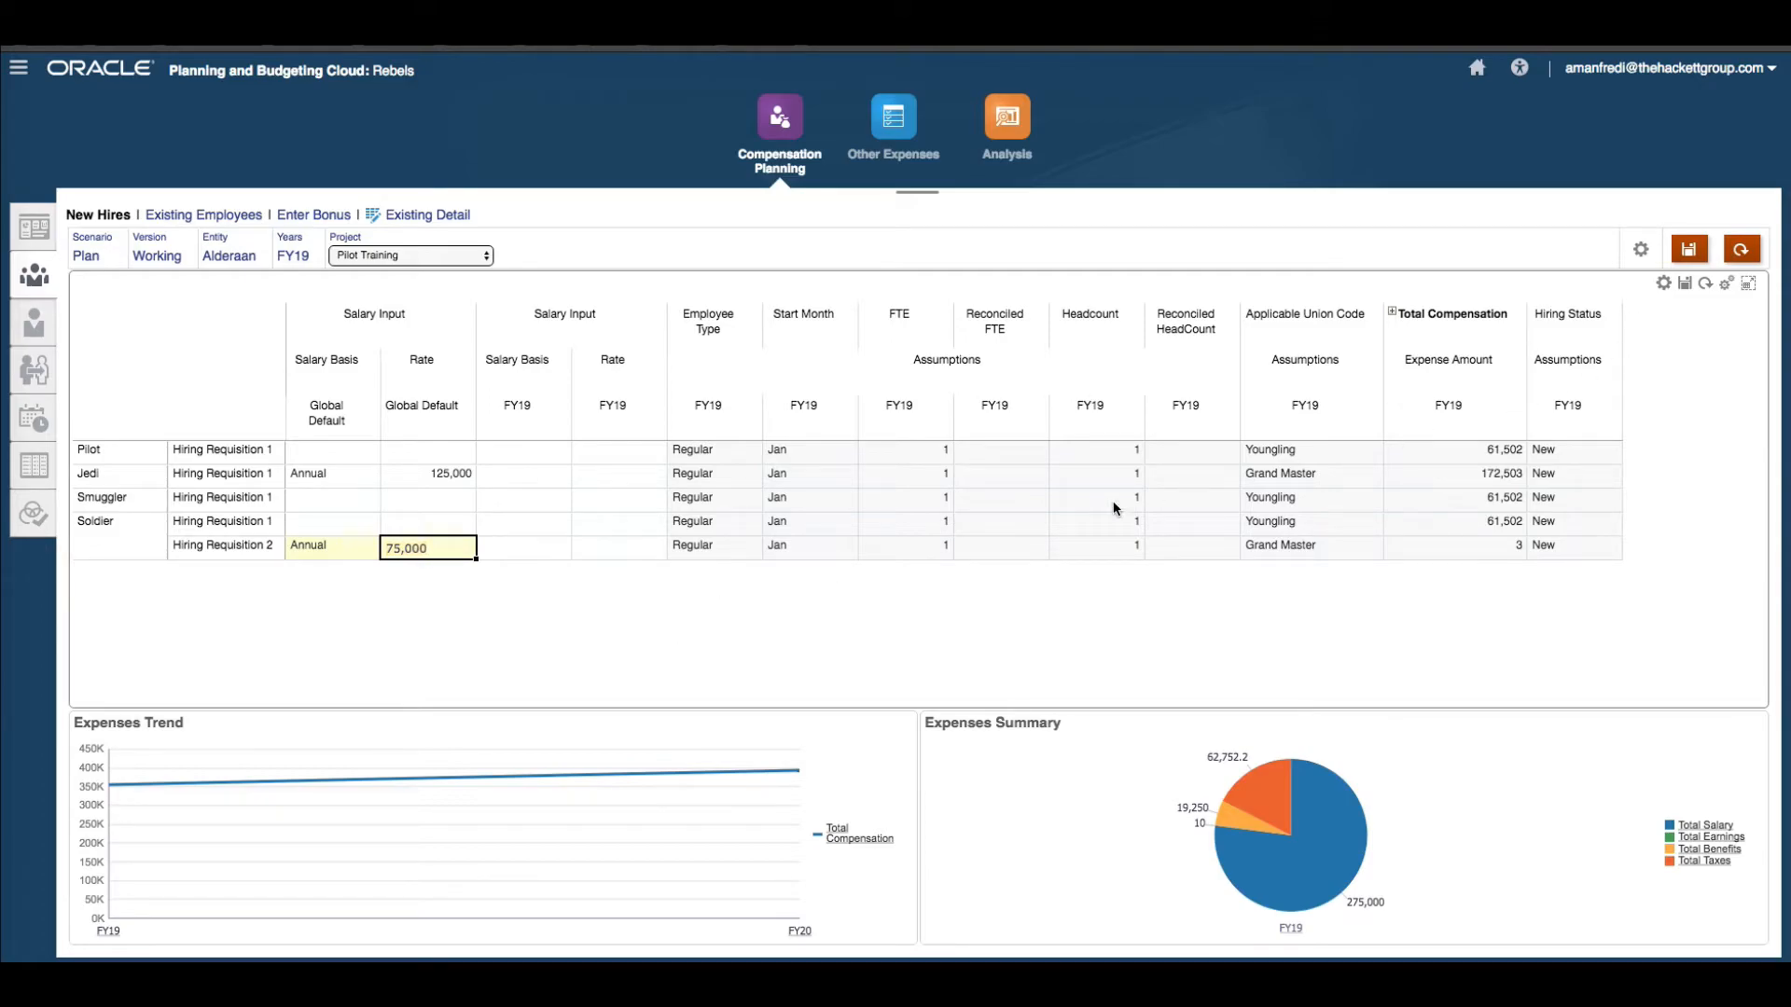
click(930, 550)
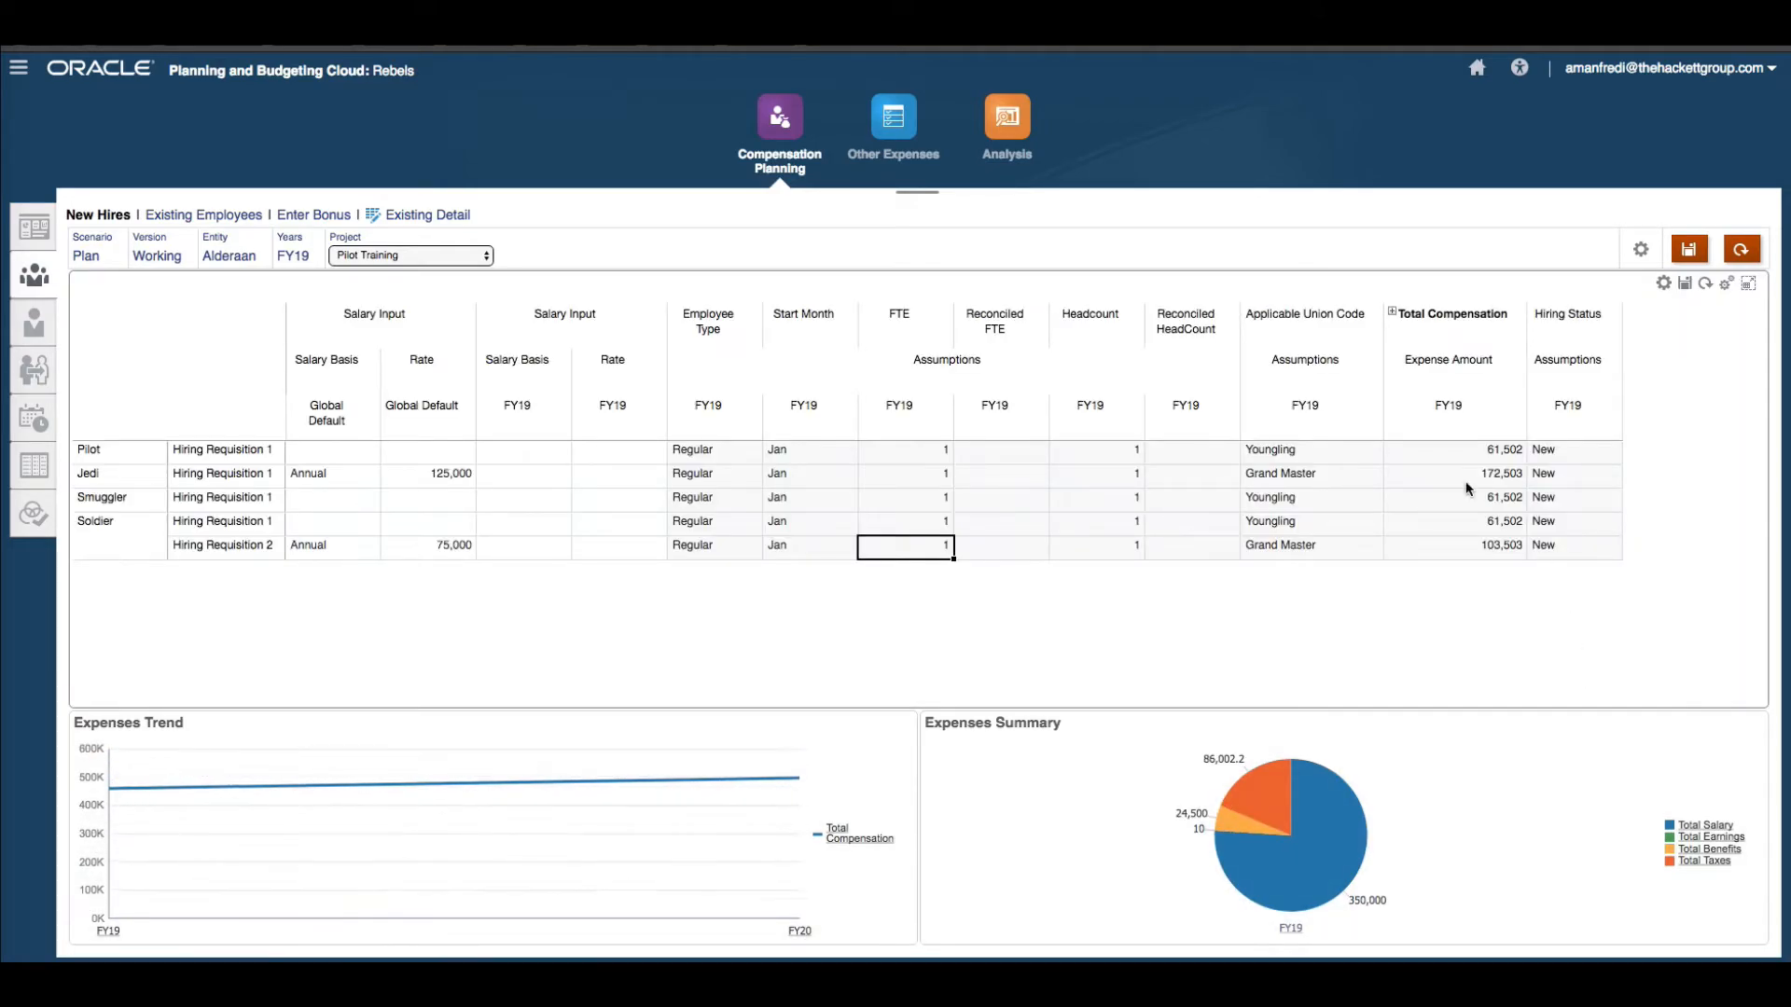
Expand Total Compensation again and scroll through the expense columns to review the updated totals.
click(1392, 313)
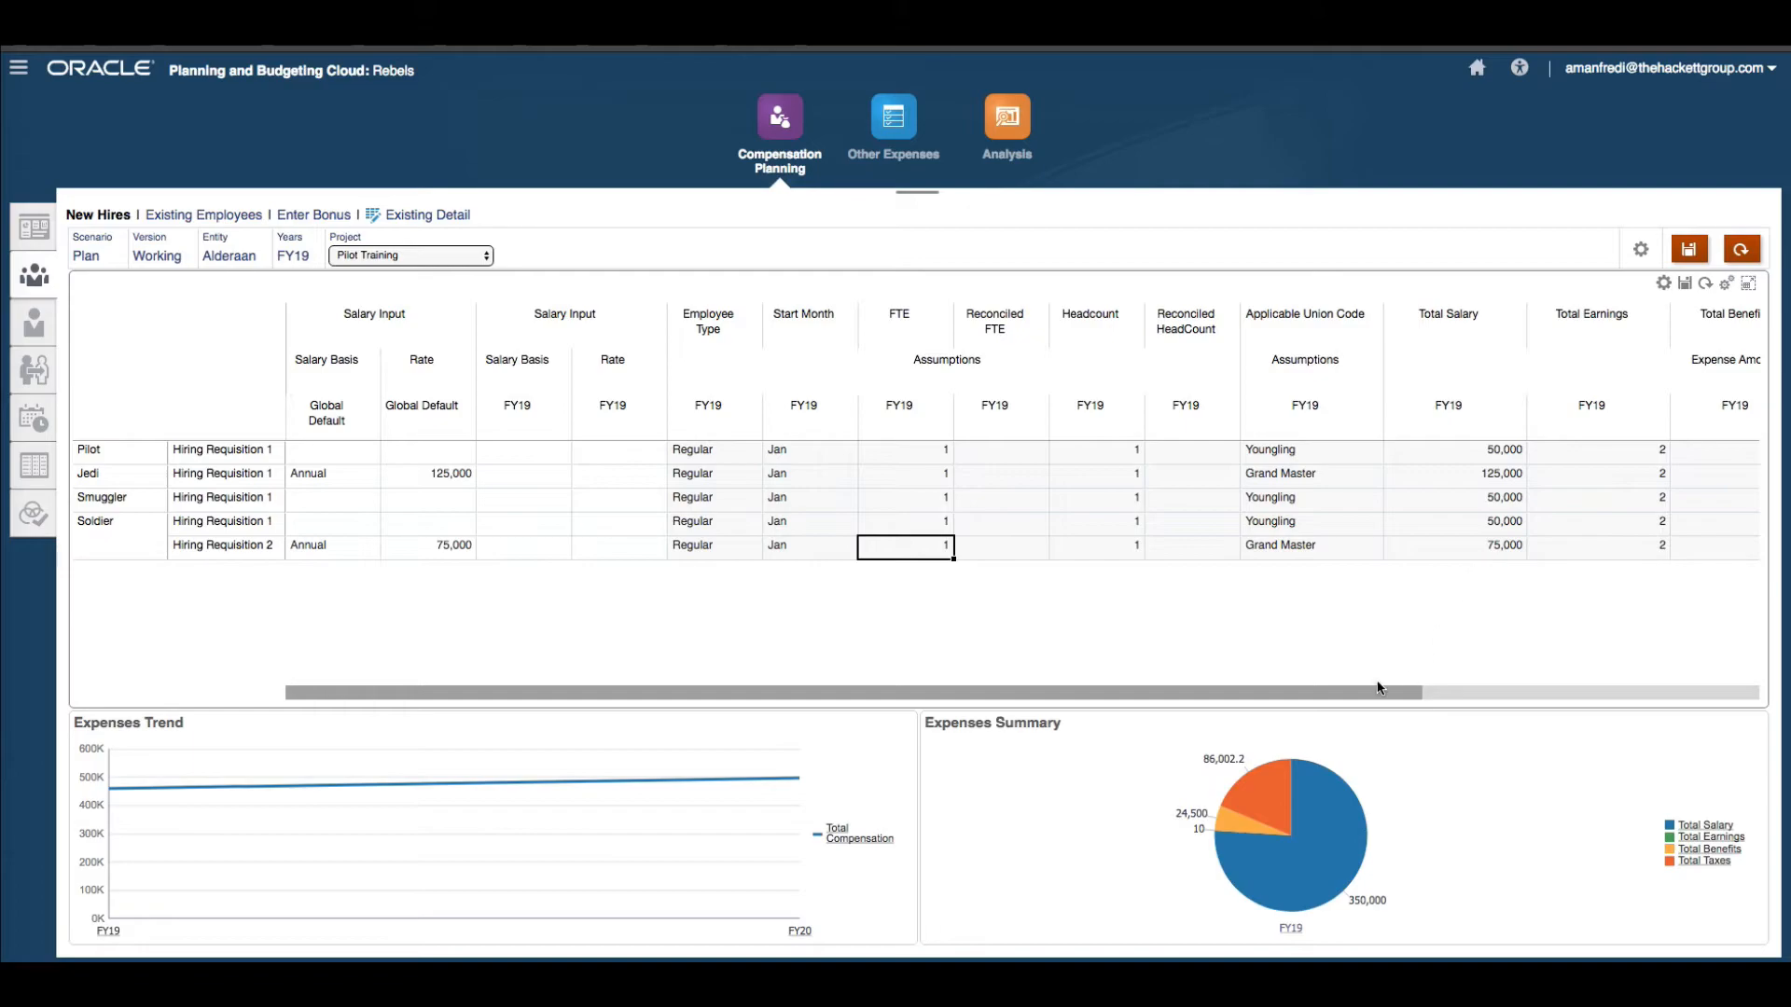
drag(1364, 694, 1386, 700)
drag(1619, 690, 1787, 676)
drag(1124, 692, 553, 694)
mouse_move(1319, 472)
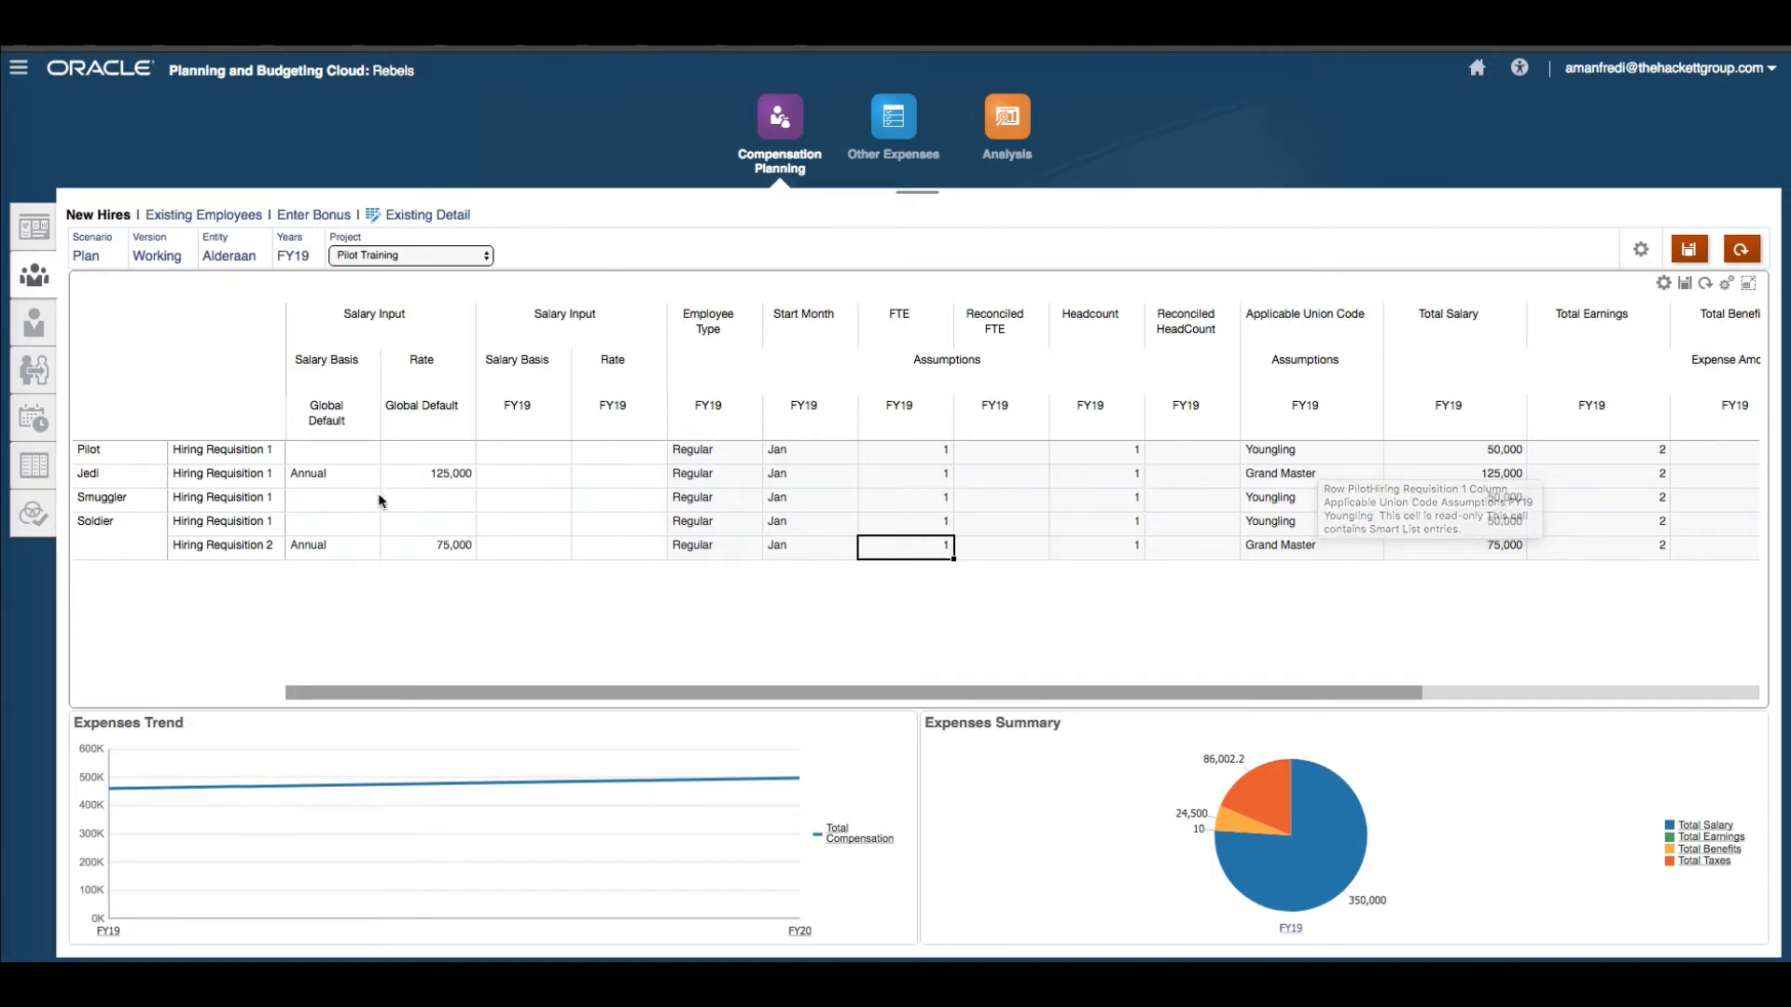
Set Pilot Hiring Requisition 1's global default salary basis to Annual and its rate to 125,000.
click(345, 454)
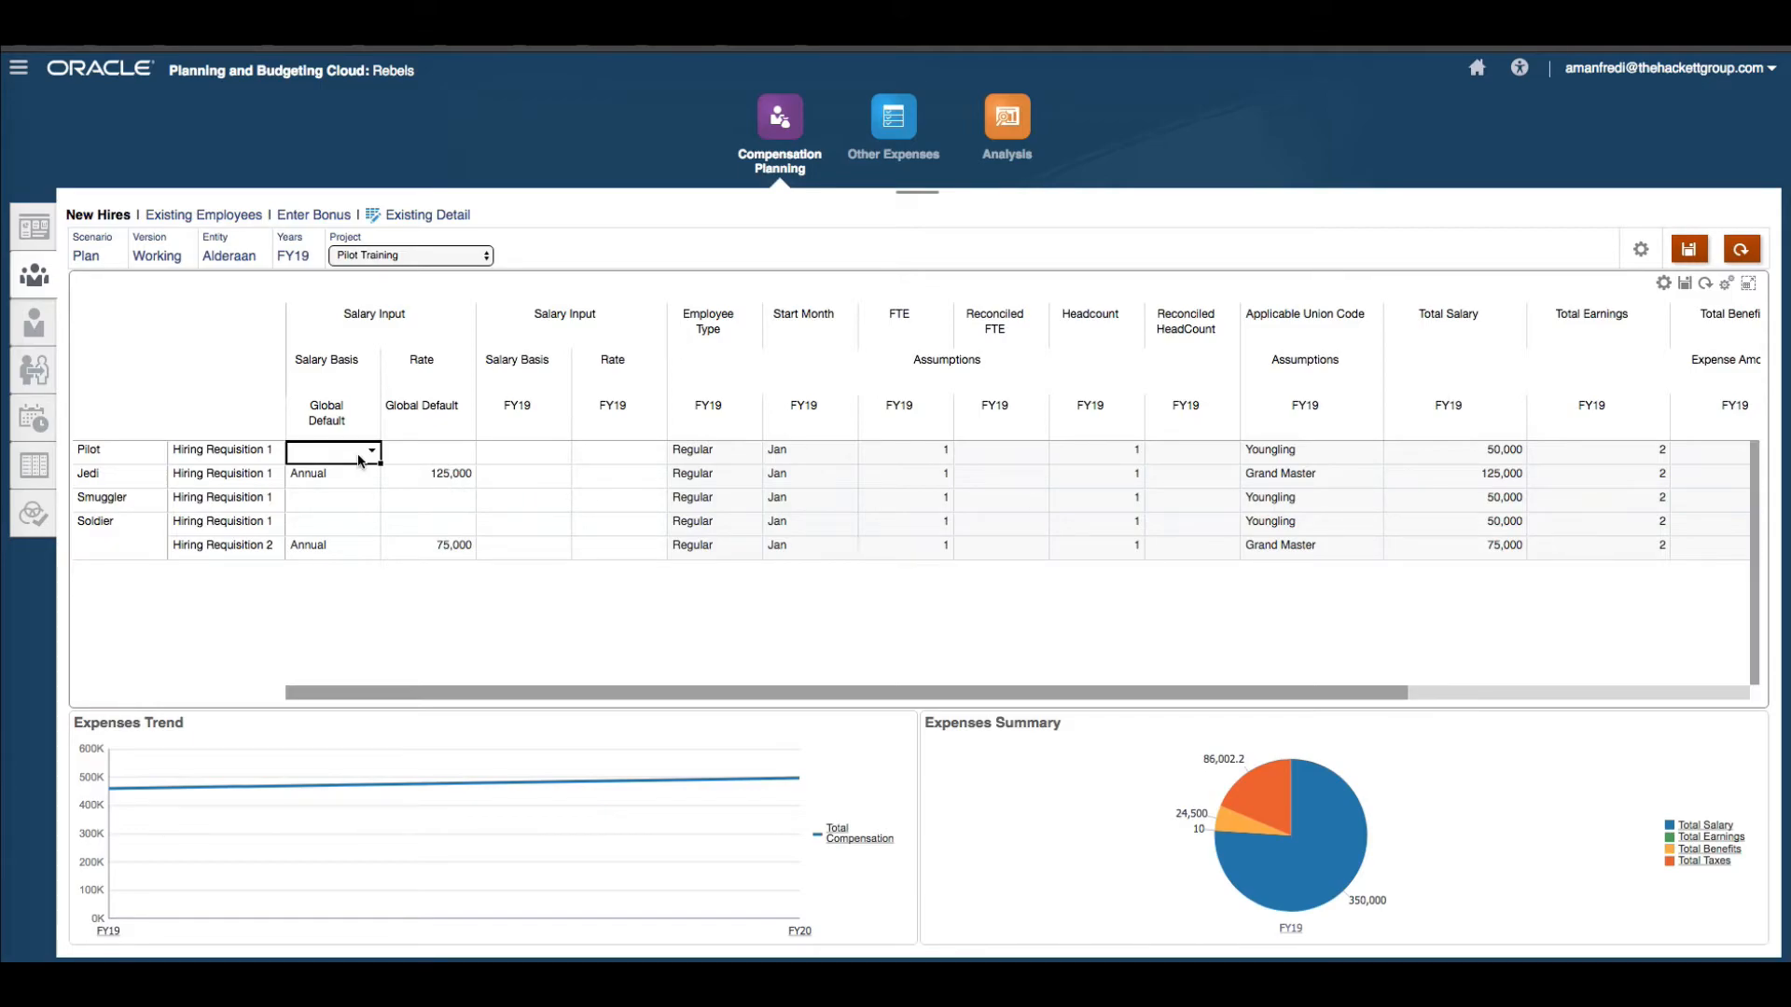
click(371, 452)
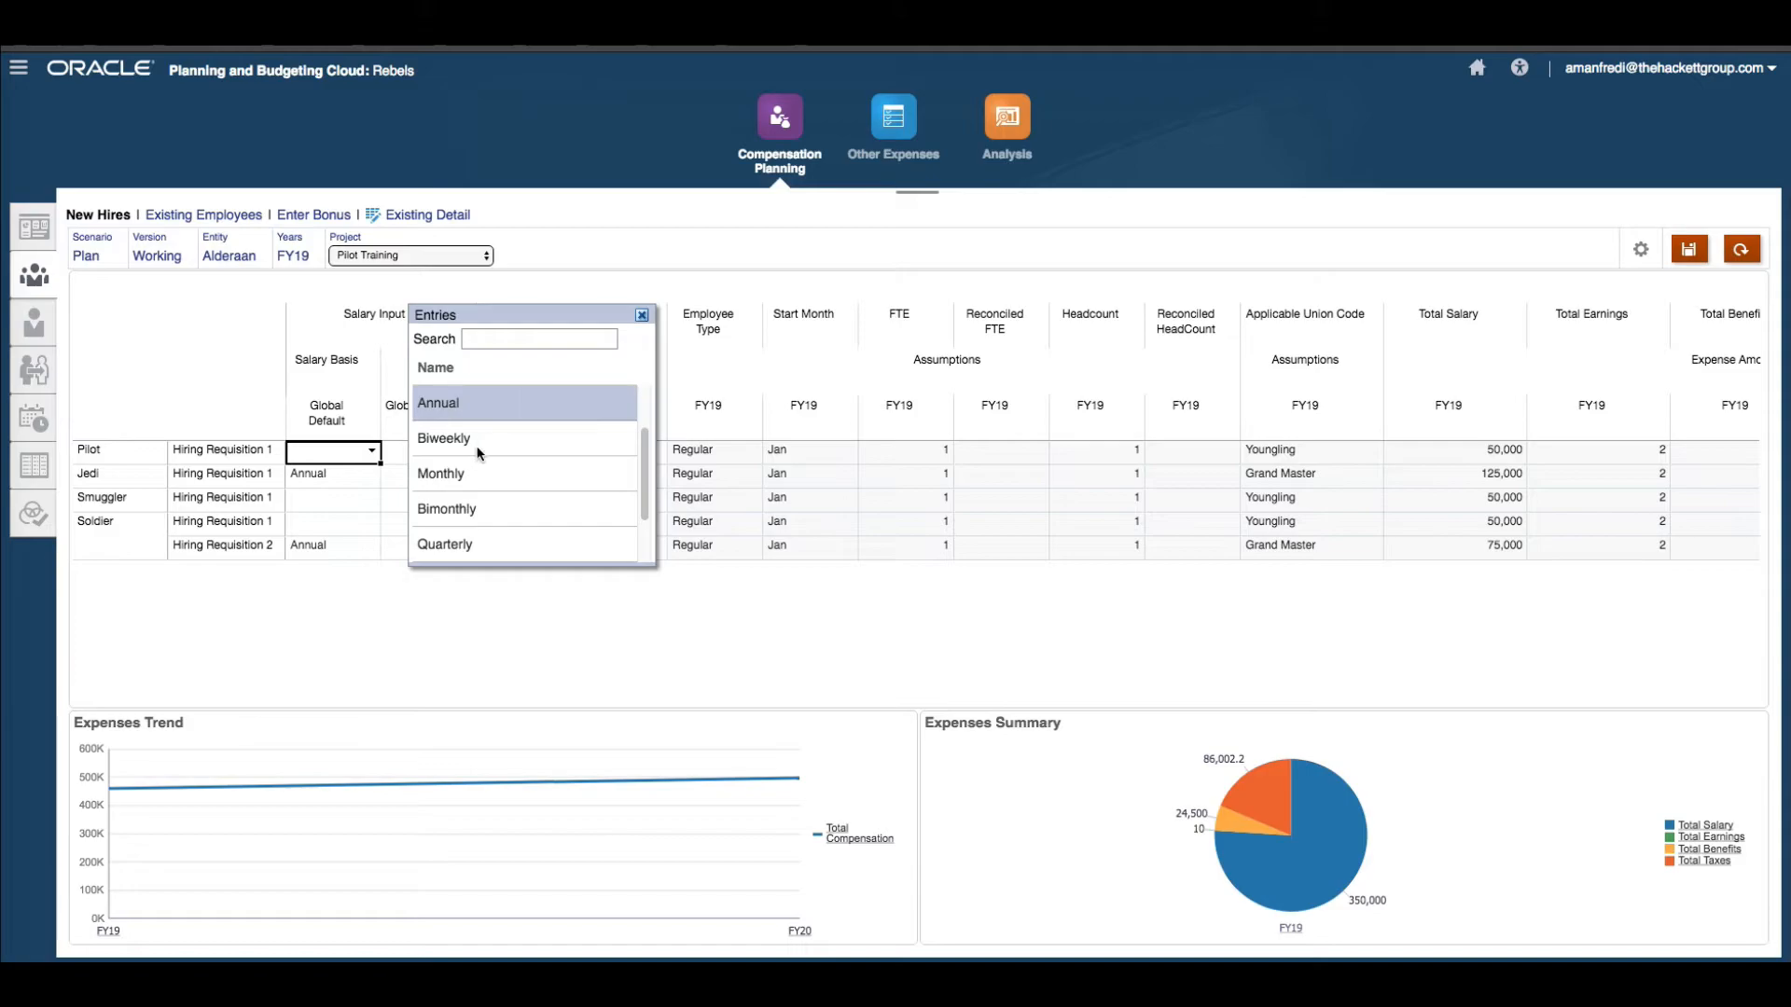
click(645, 317)
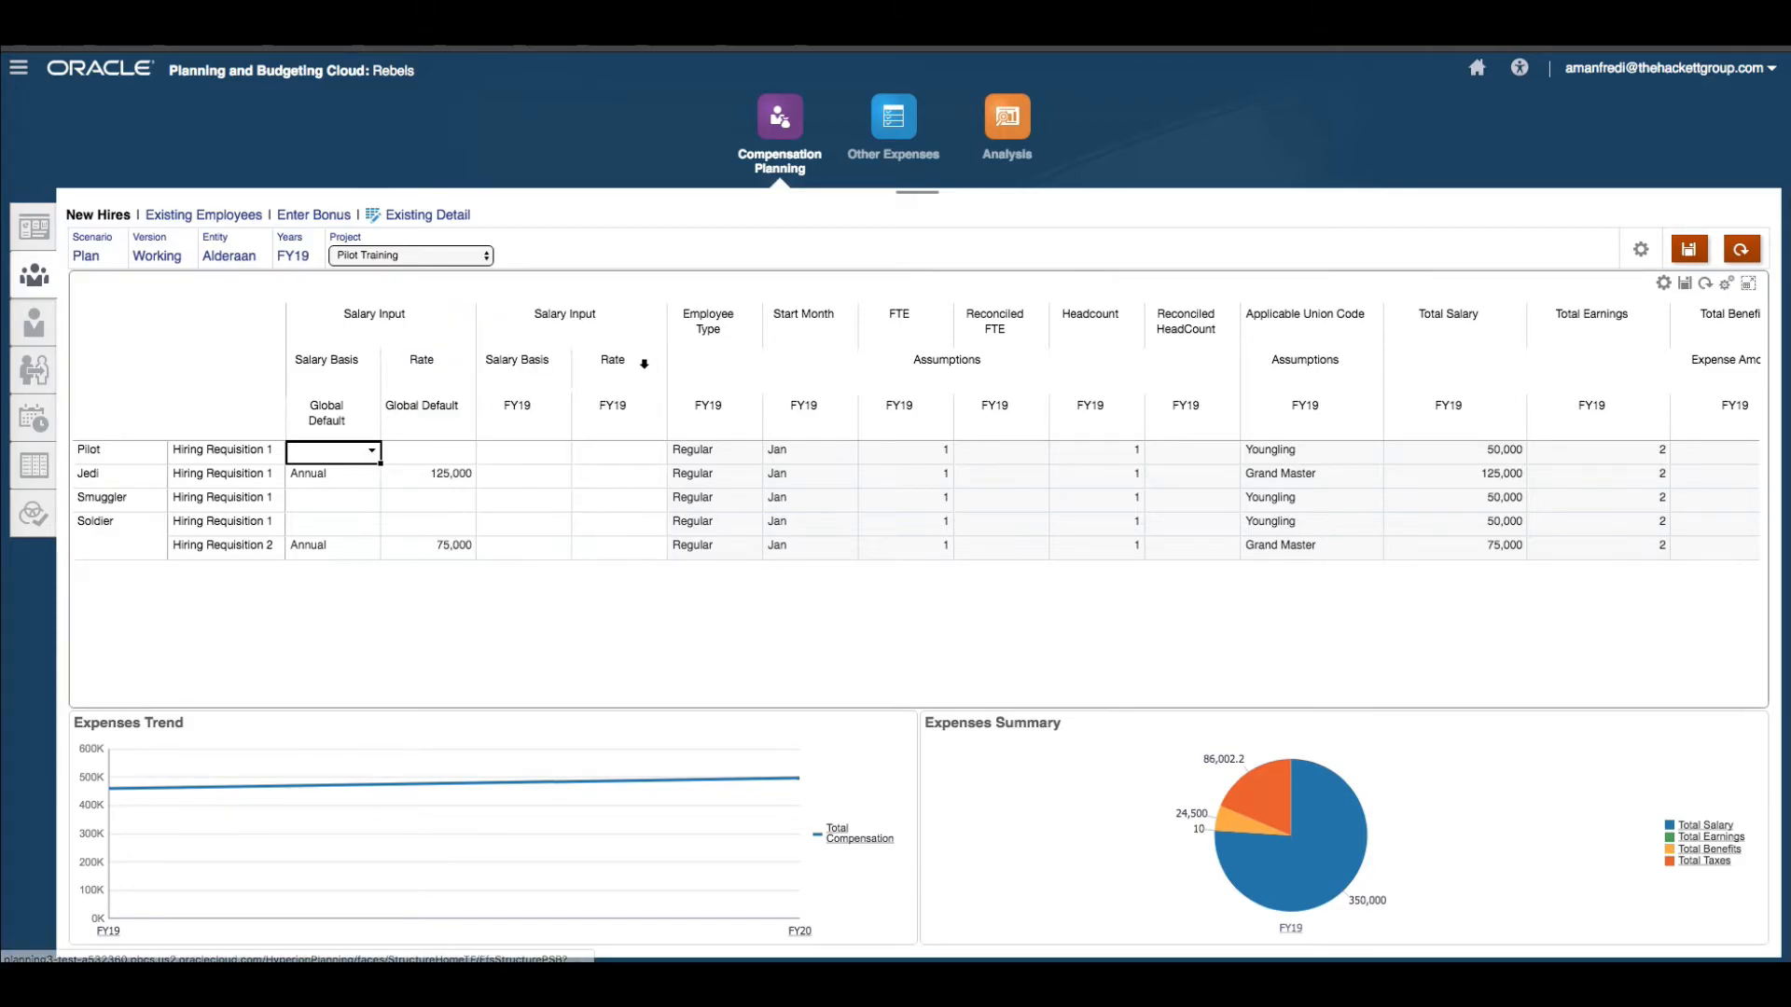
click(375, 455)
click(498, 473)
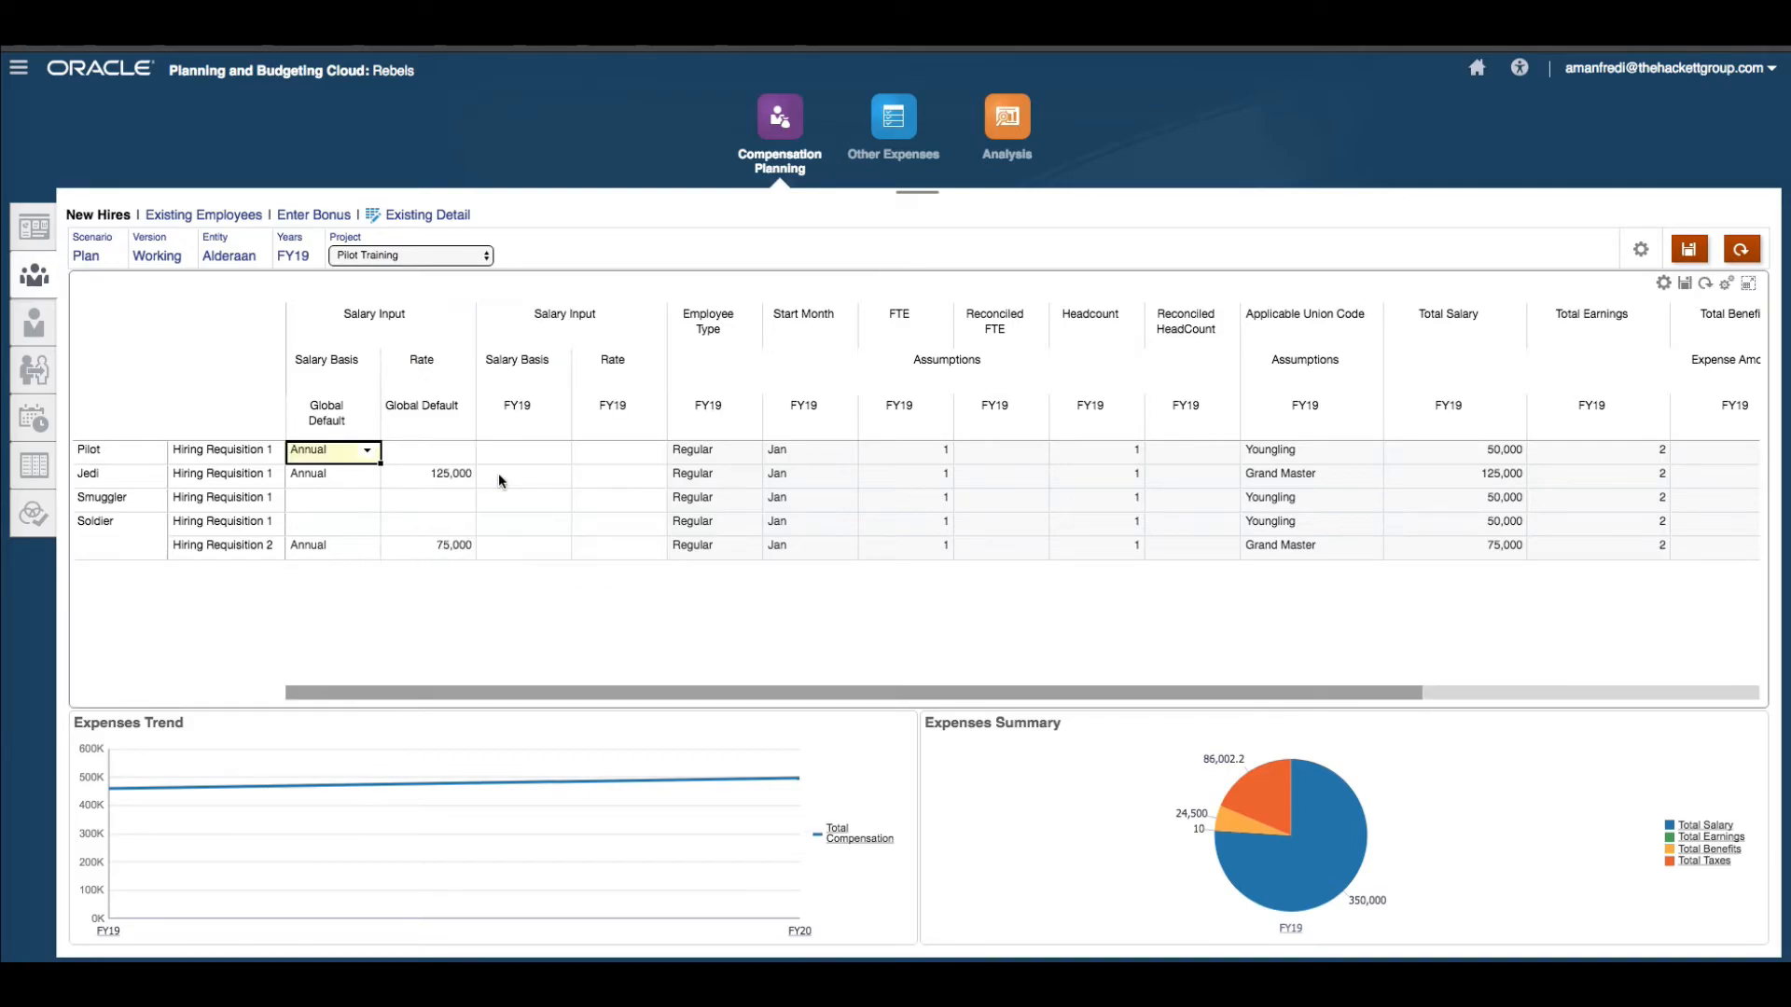
click(437, 452)
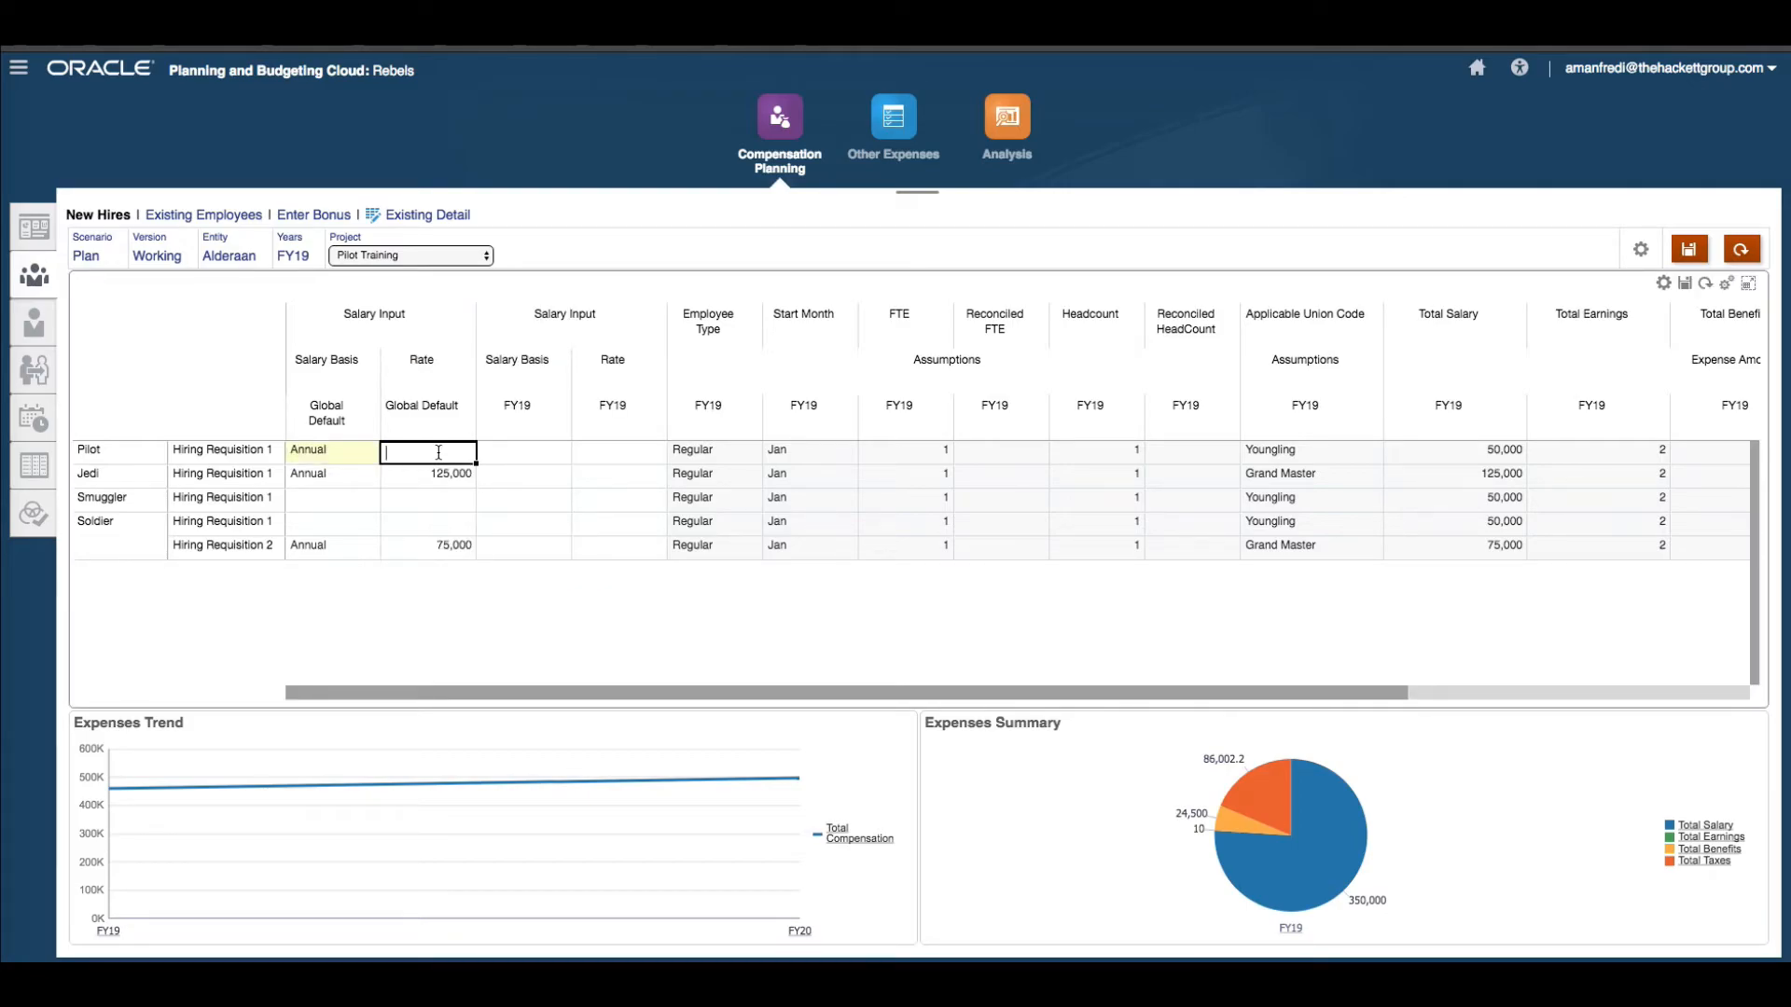
text(125,000)
key(Return)
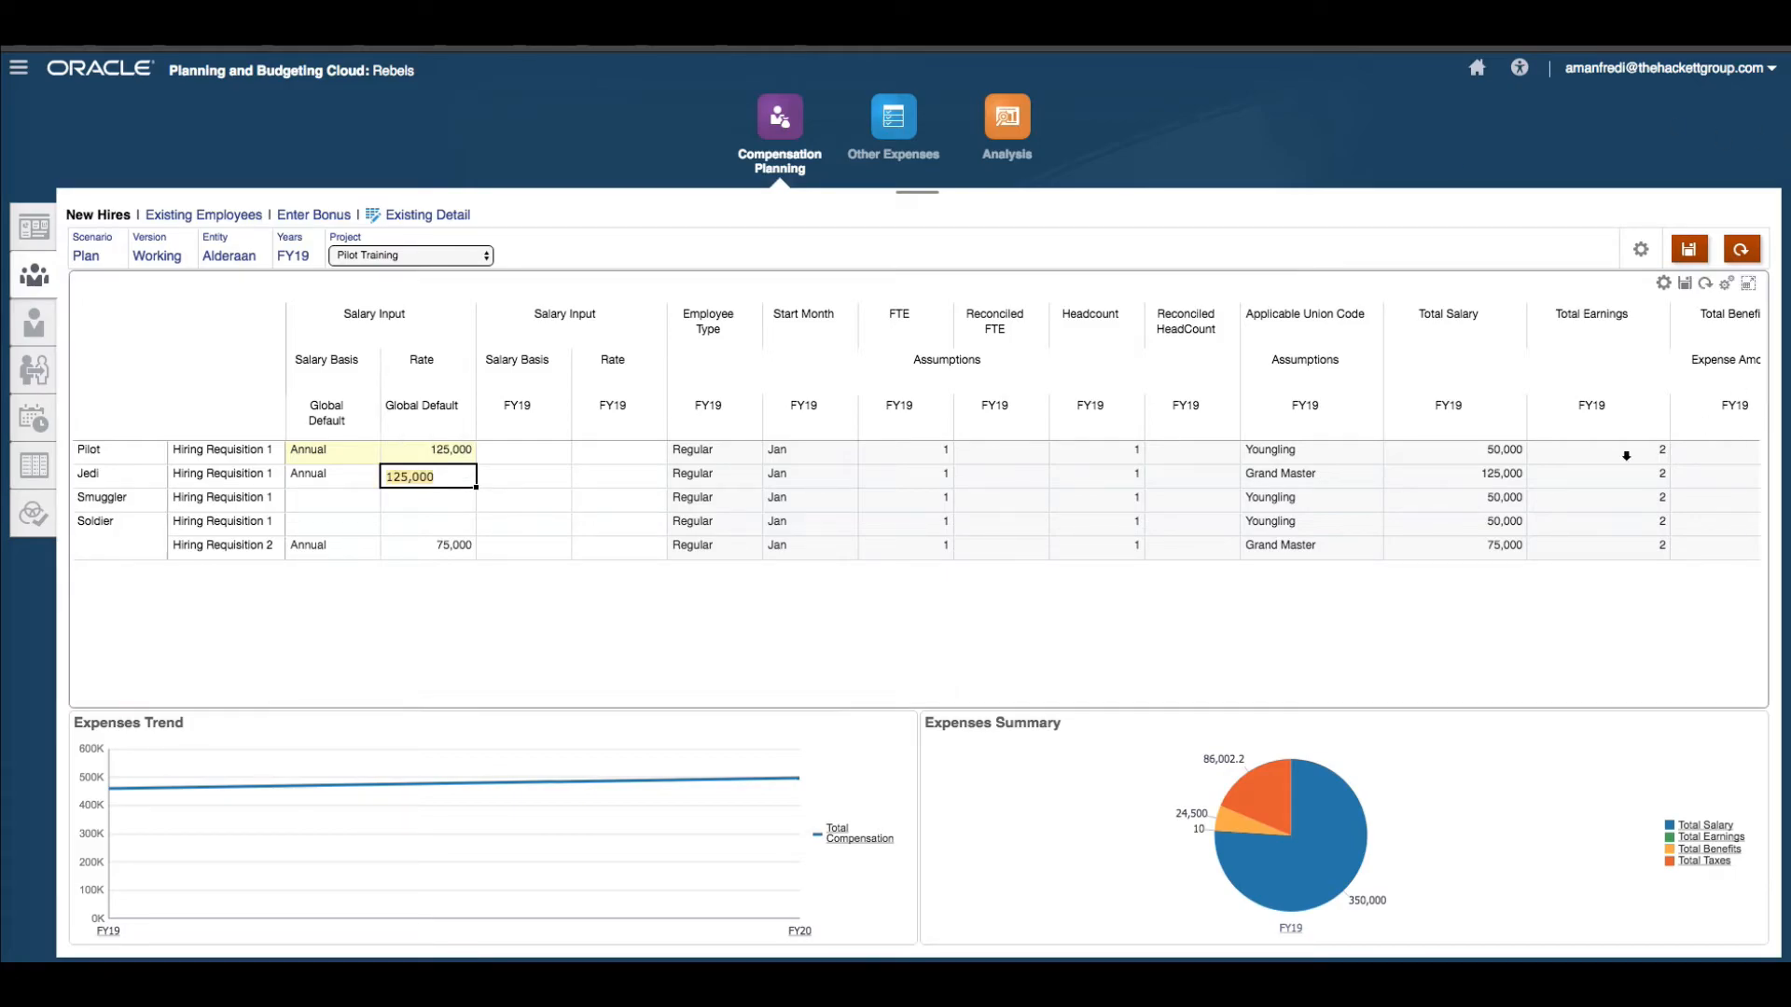
Clear the salary basis and rate entered for Pilot Hiring Requisition 1.
click(1464, 504)
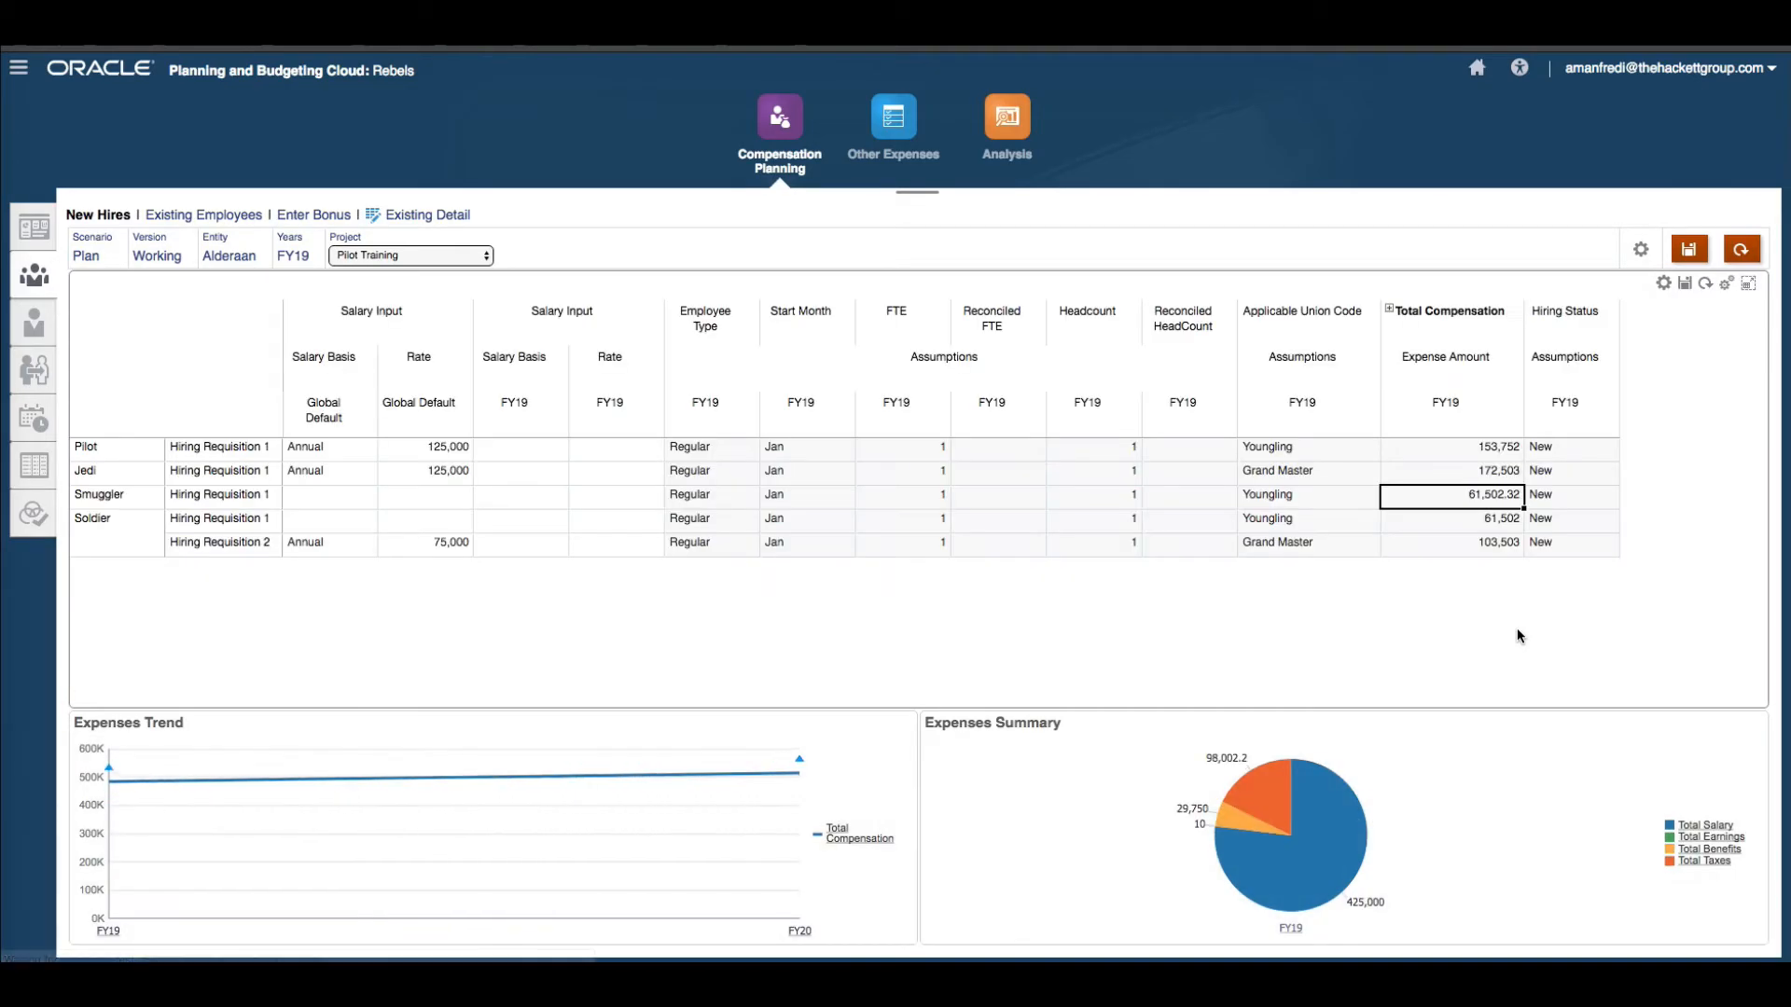
click(1389, 312)
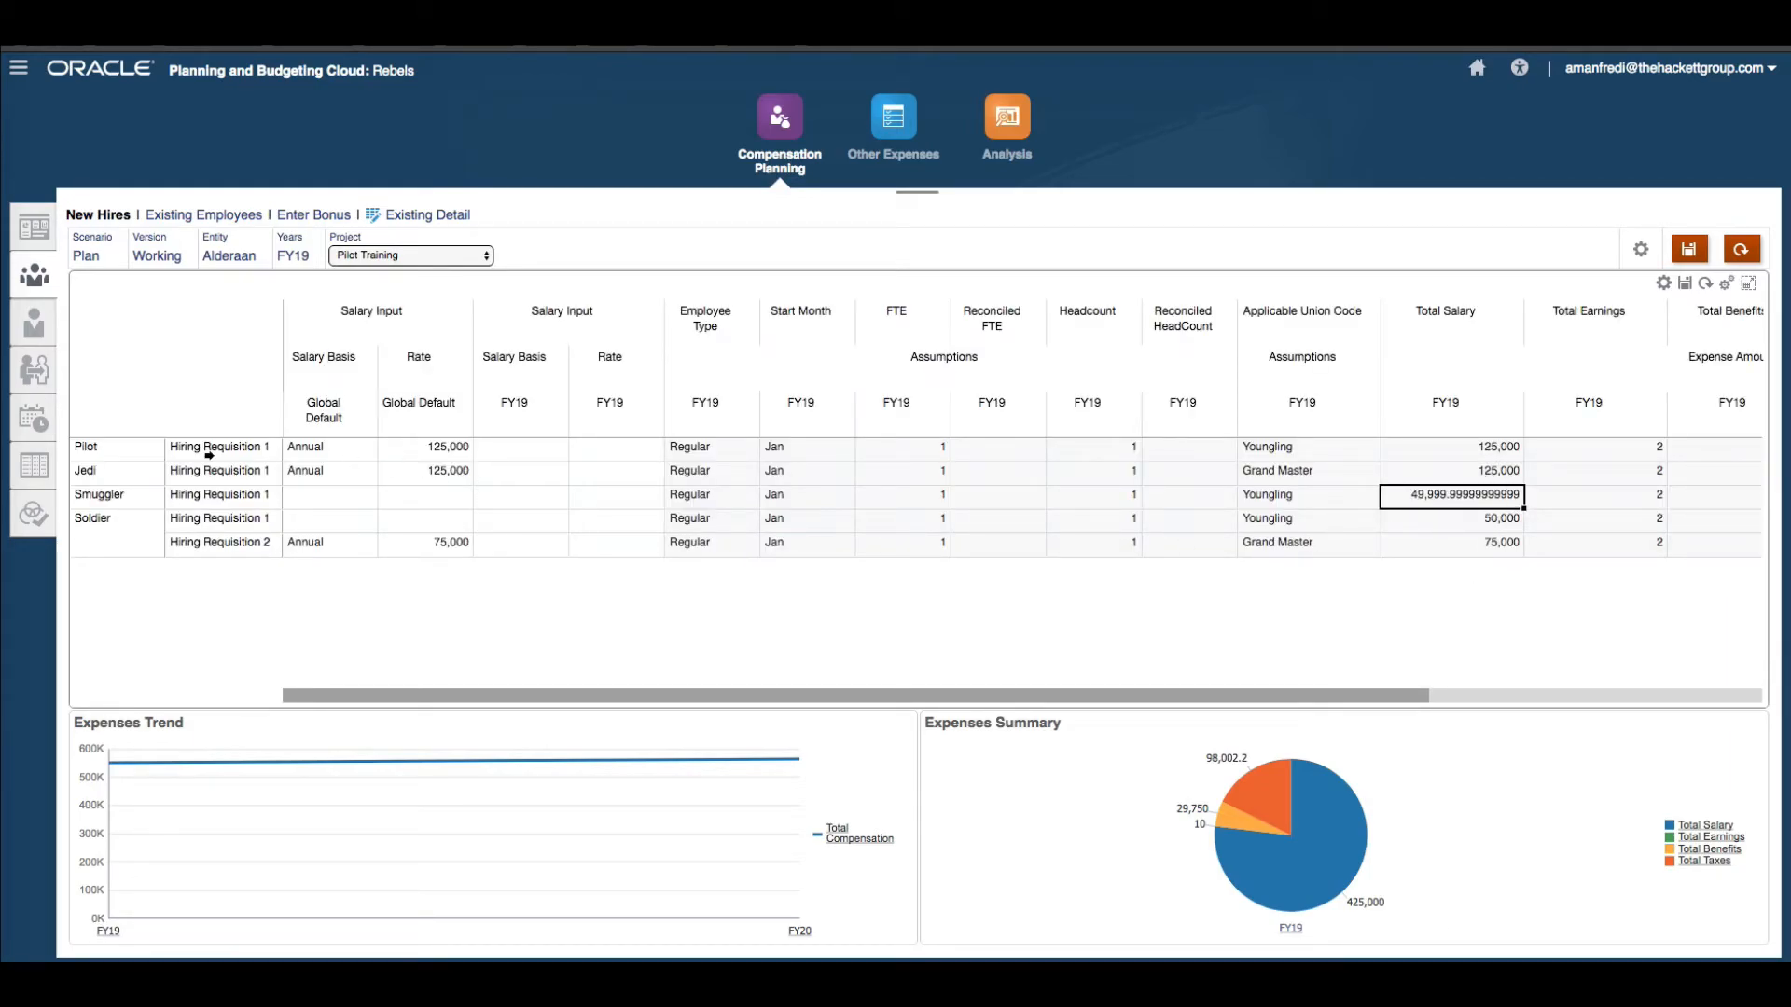
click(106, 448)
click(1663, 282)
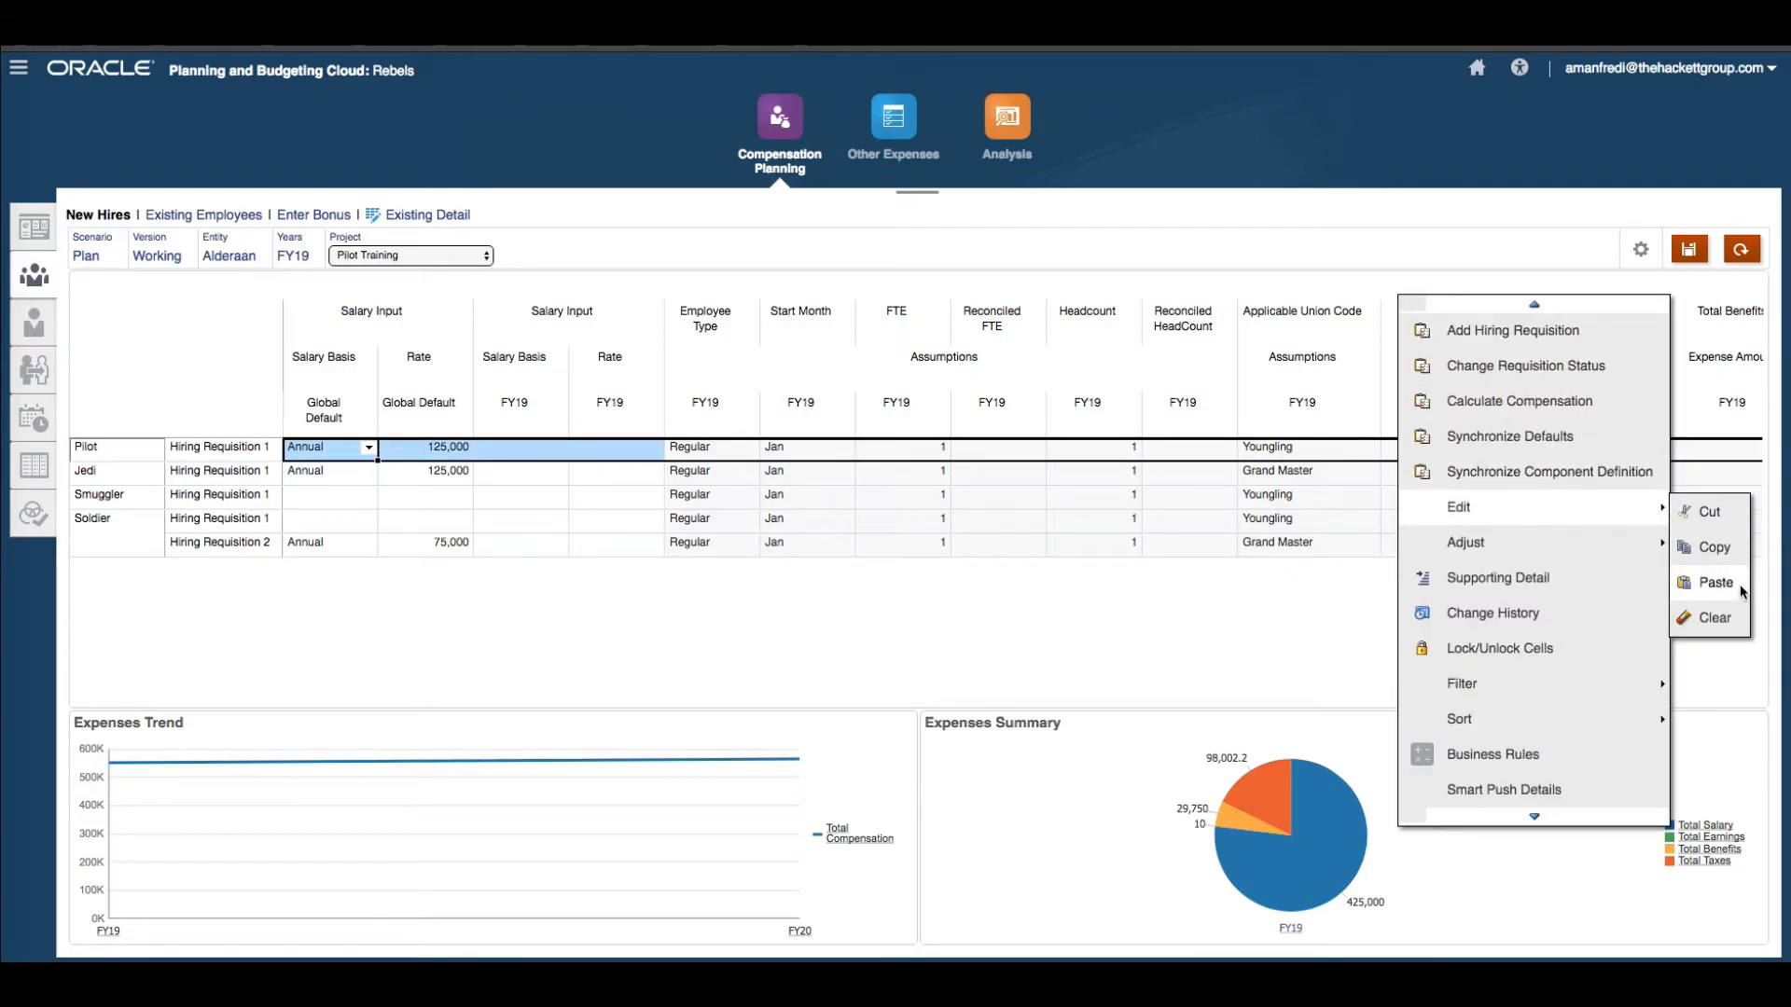
click(1719, 633)
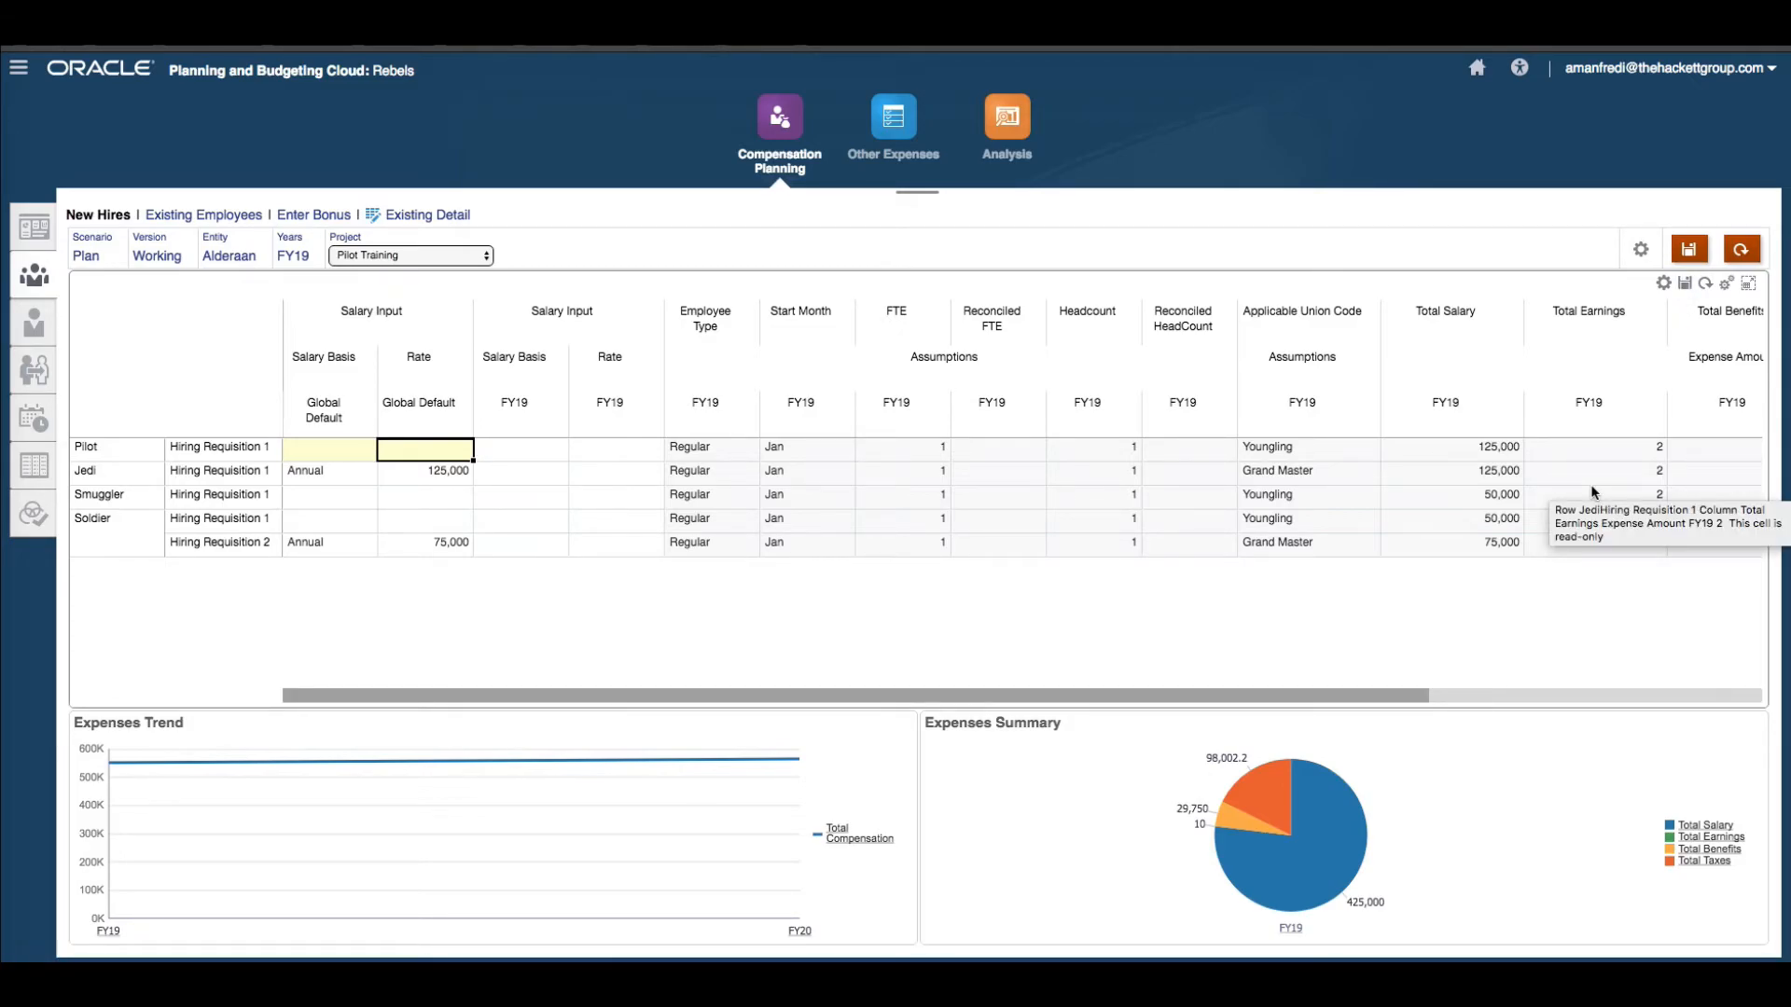
Switch the form to FY20 and set Soldier Hiring Requisition 2's FY20 salary basis to Annual.
click(1388, 311)
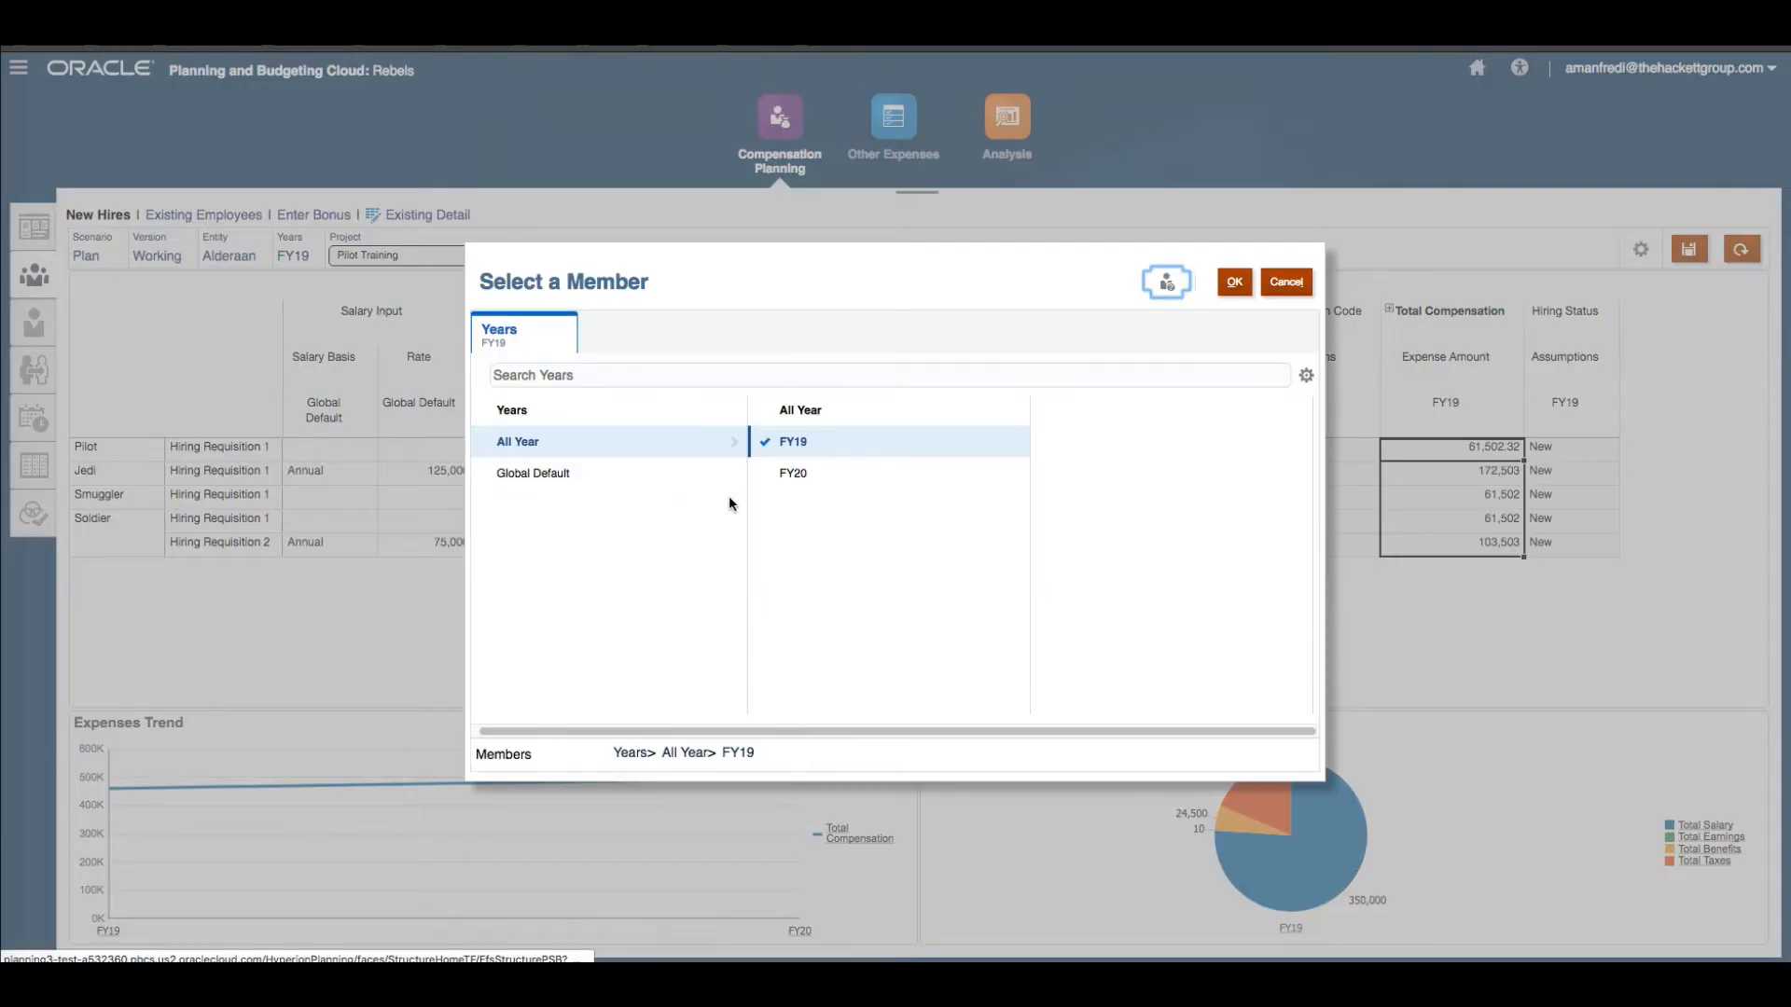
click(768, 476)
click(1234, 282)
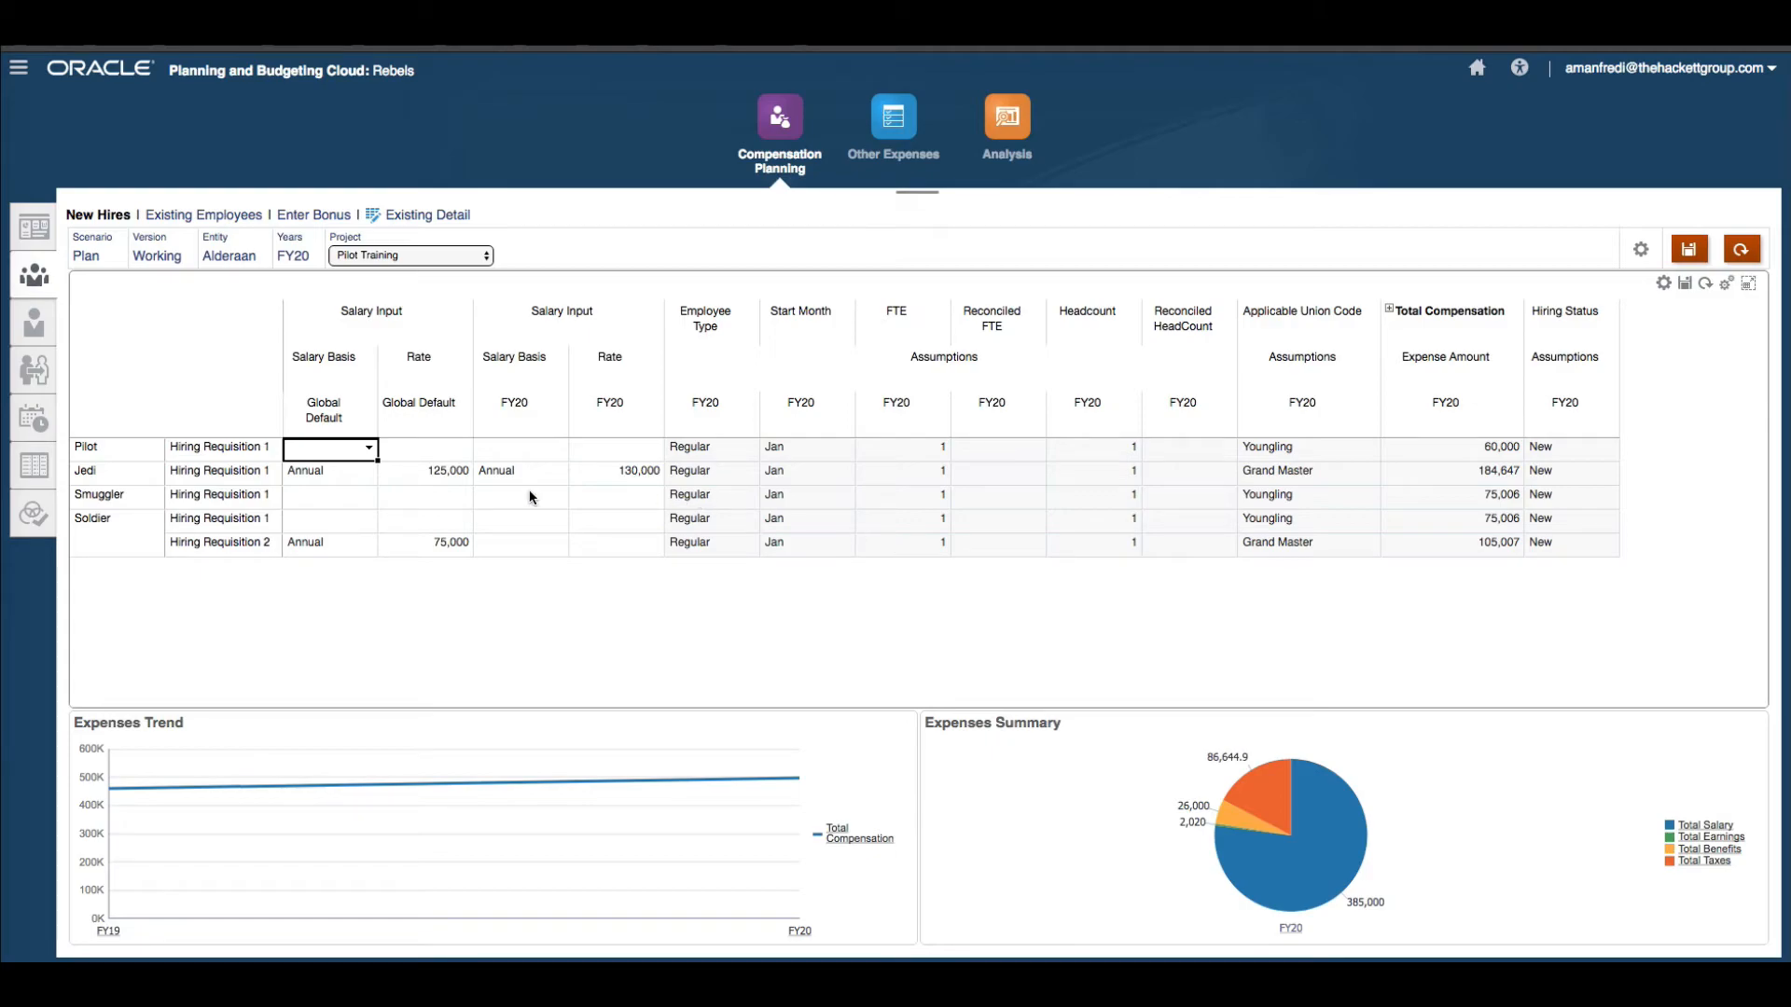
click(1389, 308)
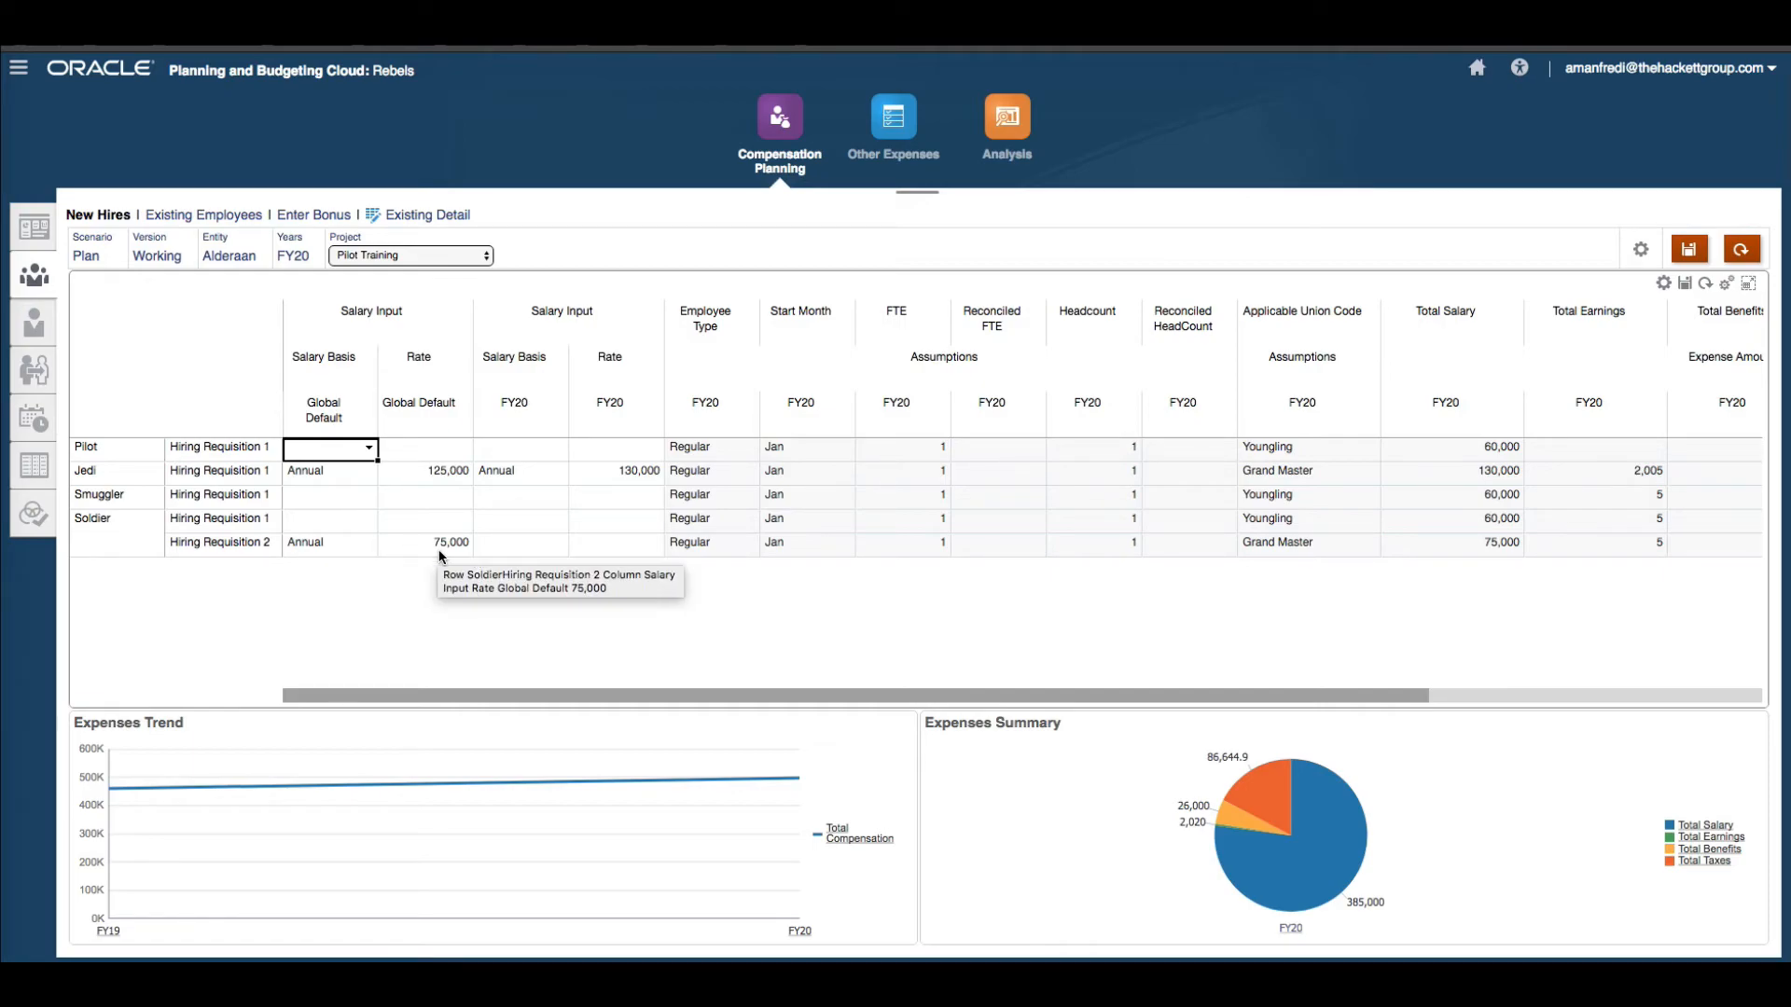
click(561, 547)
click(561, 545)
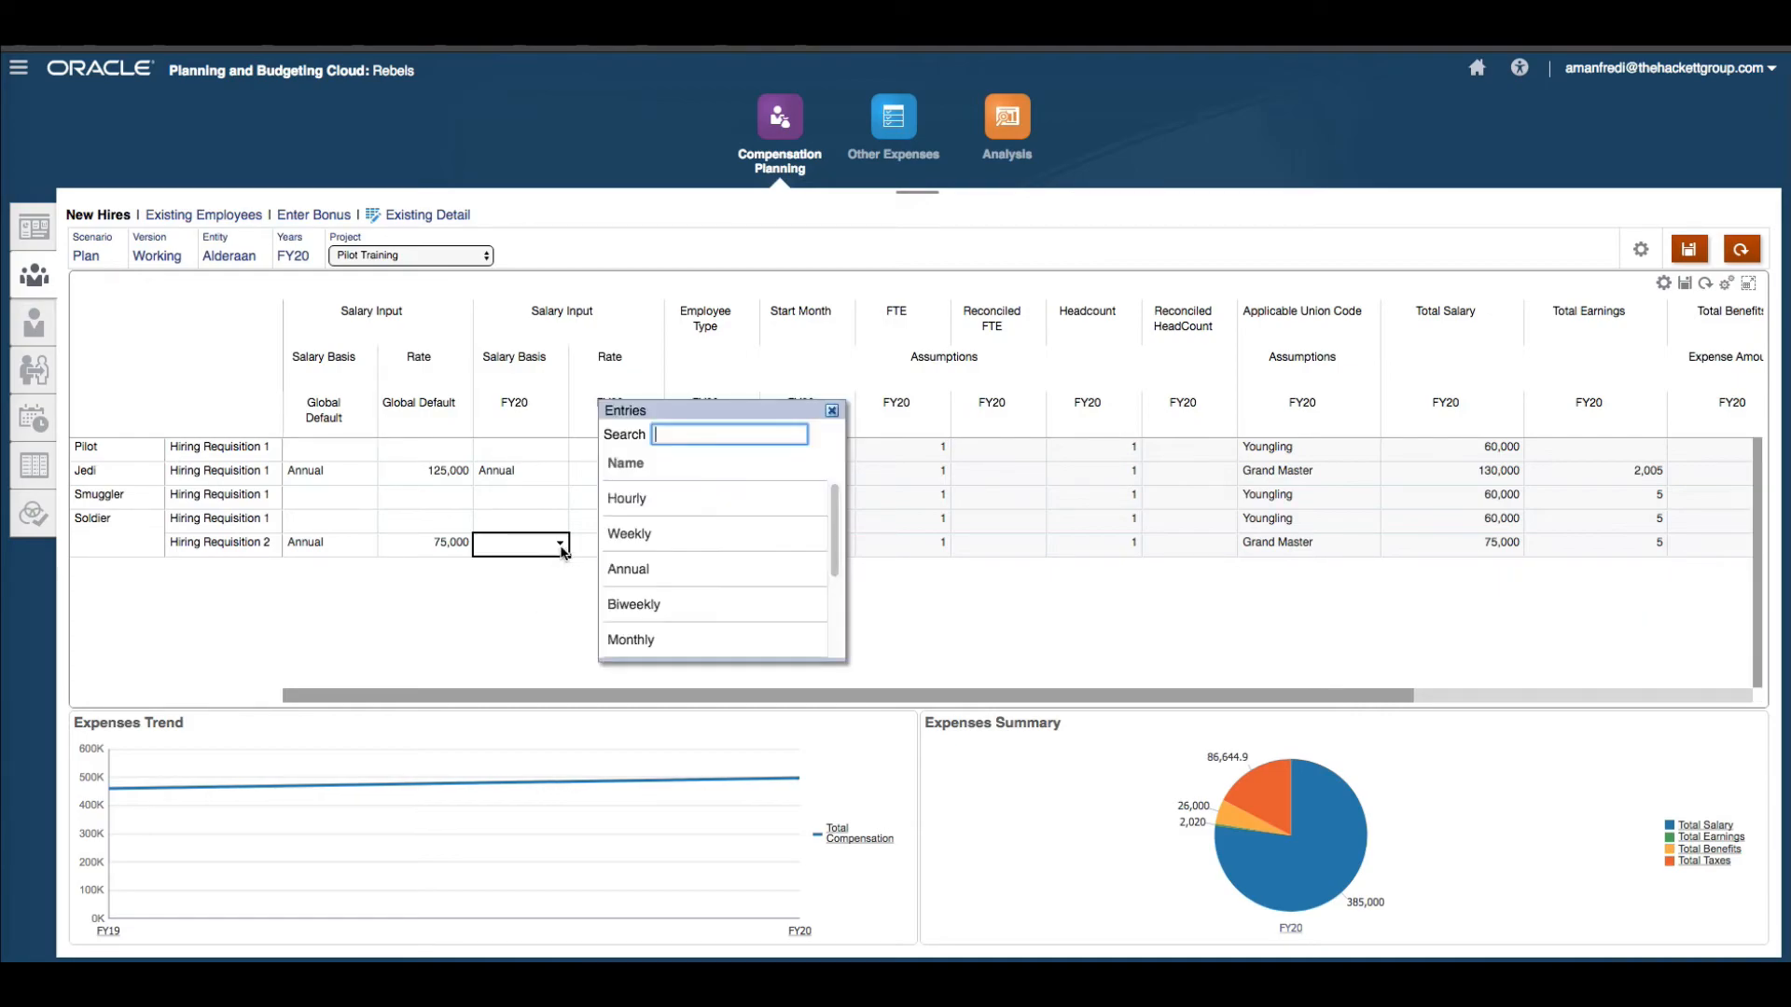
click(715, 576)
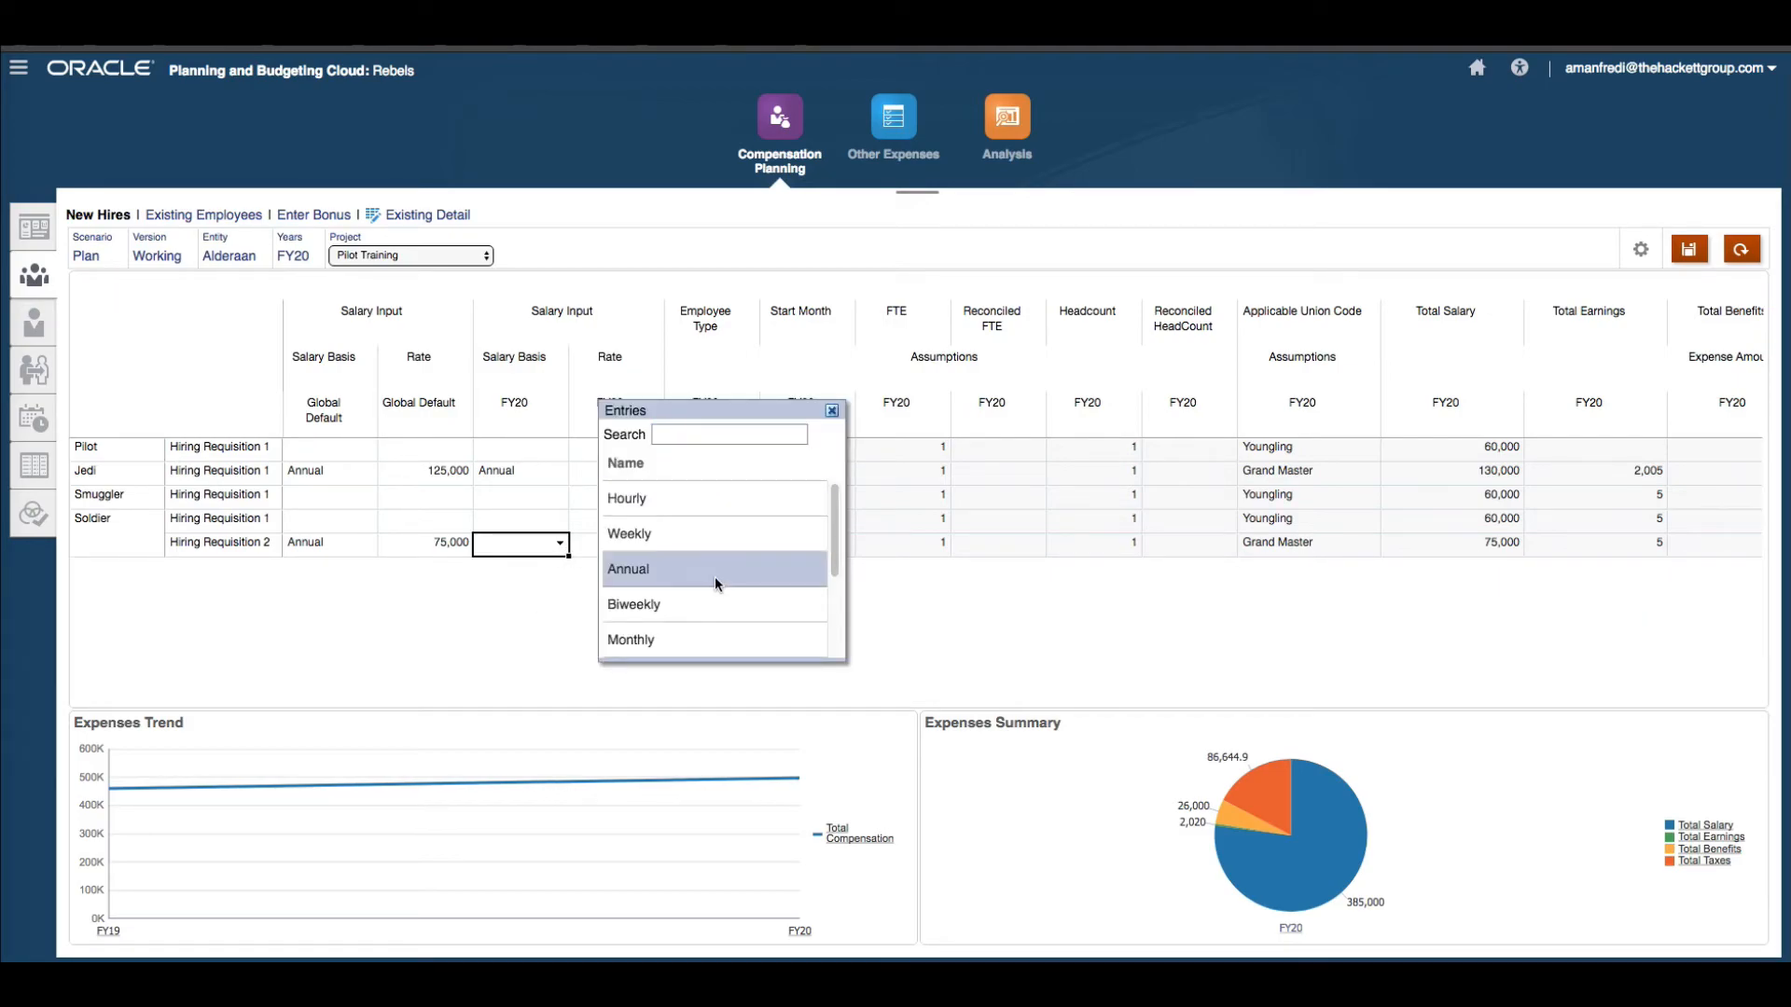
click(832, 411)
click(561, 544)
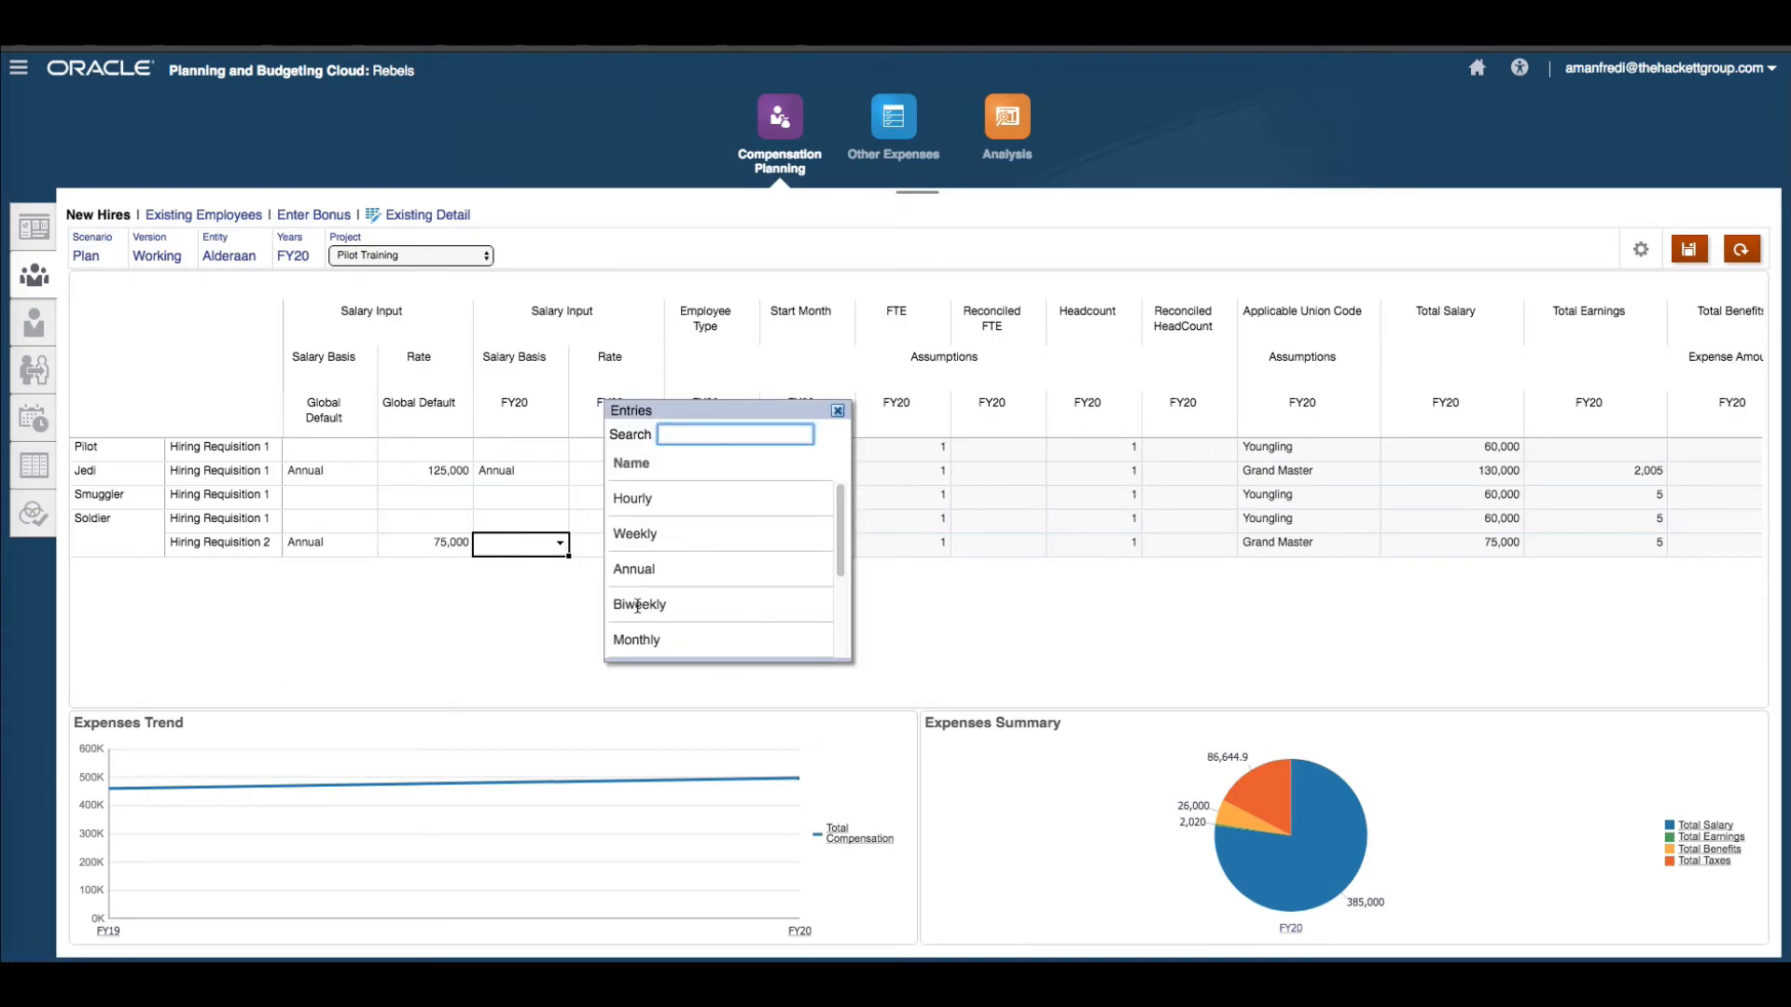
double_click(639, 575)
key(Tab)
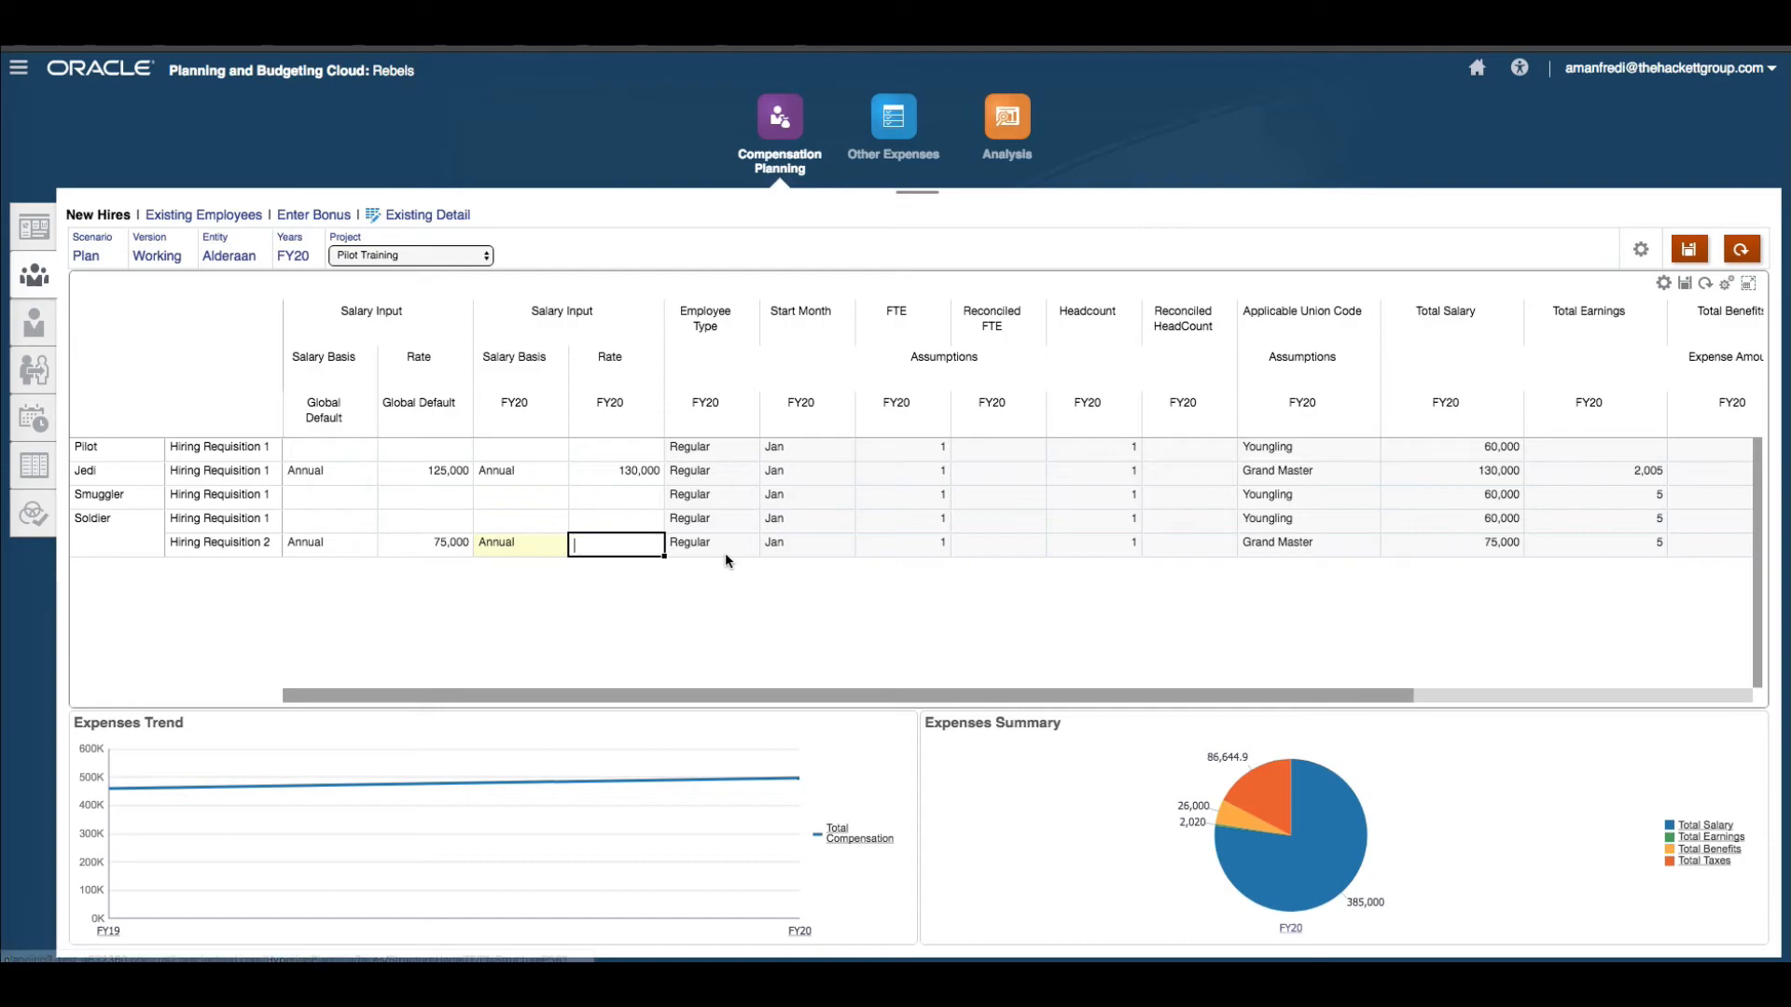
Enter an FY20 rate of 100,000 for Soldier Hiring Requisition 2 and save the form.
text(1)
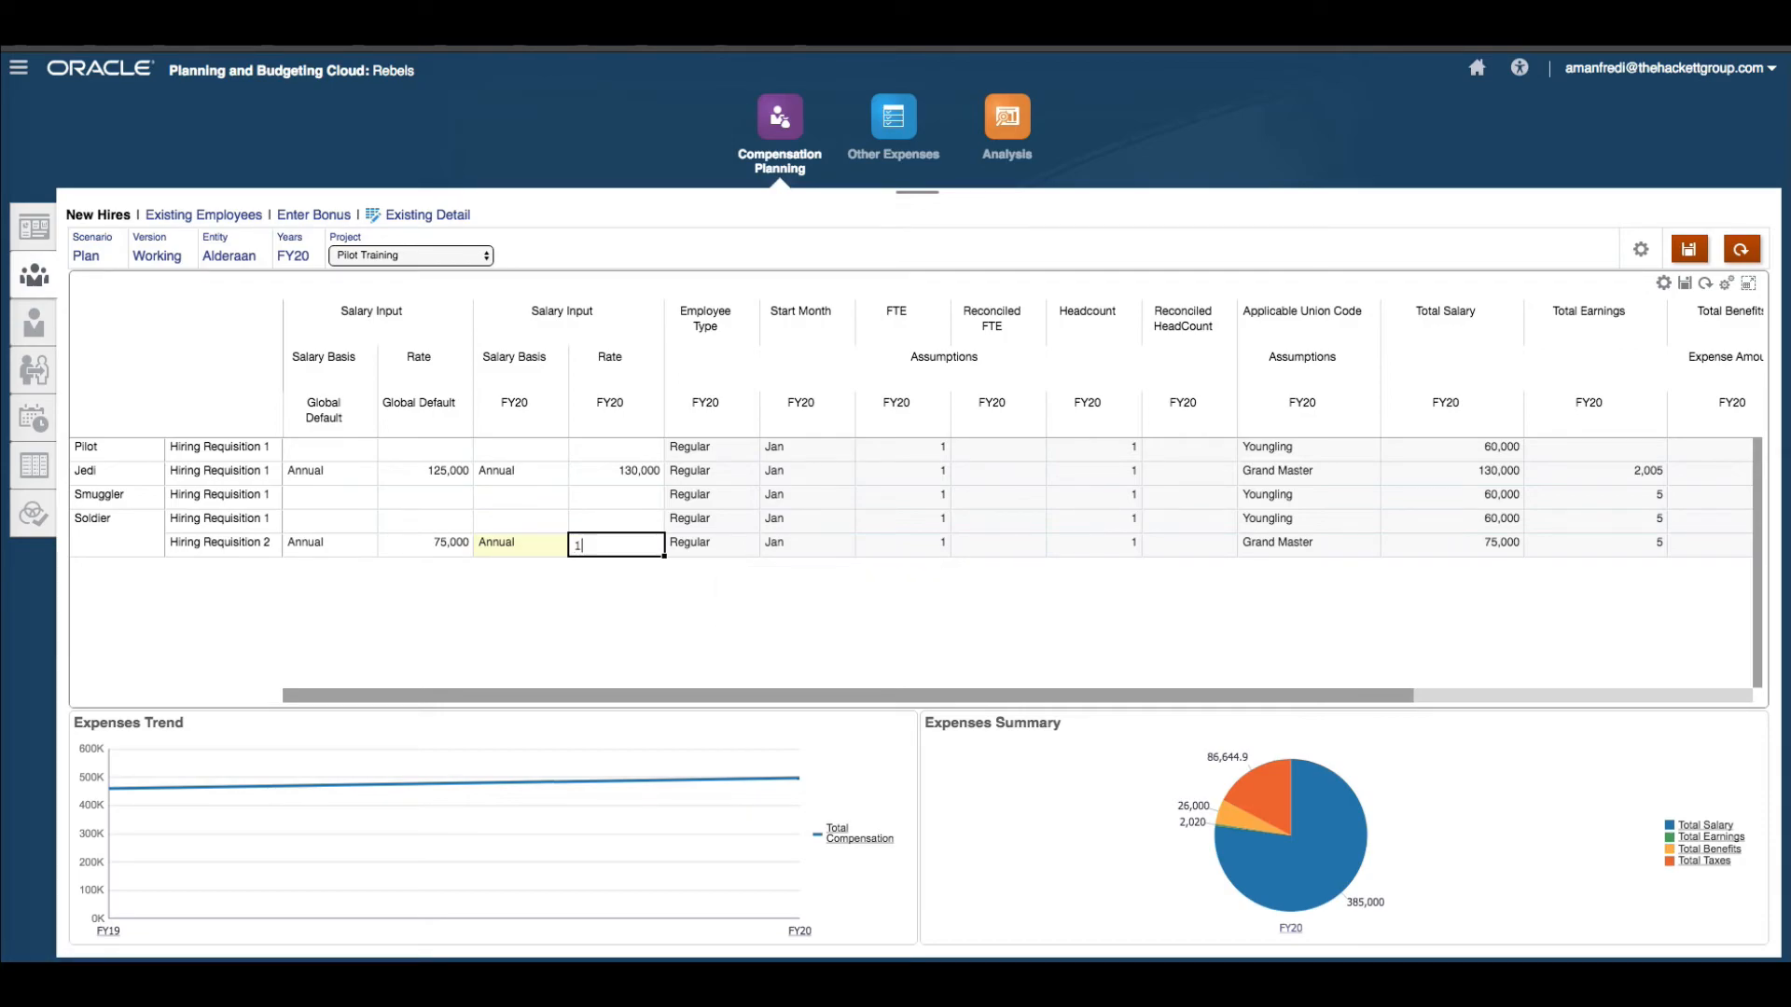
text(00,00000)
key(Return)
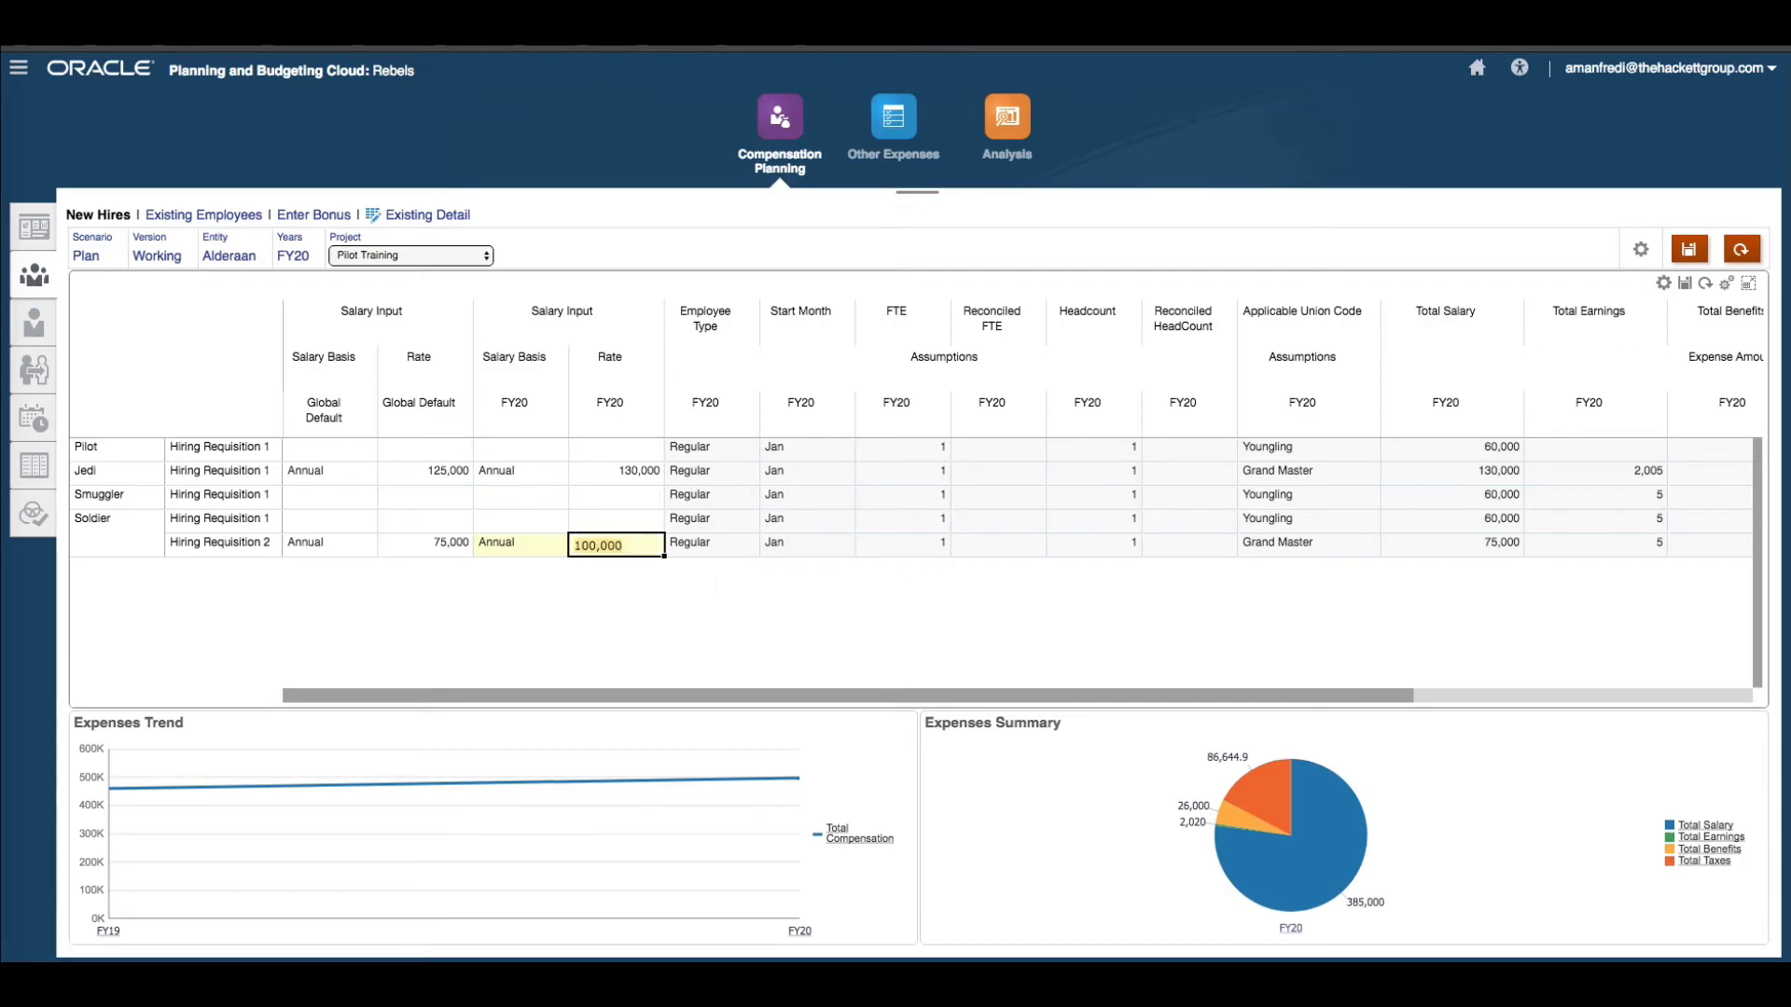
click(743, 552)
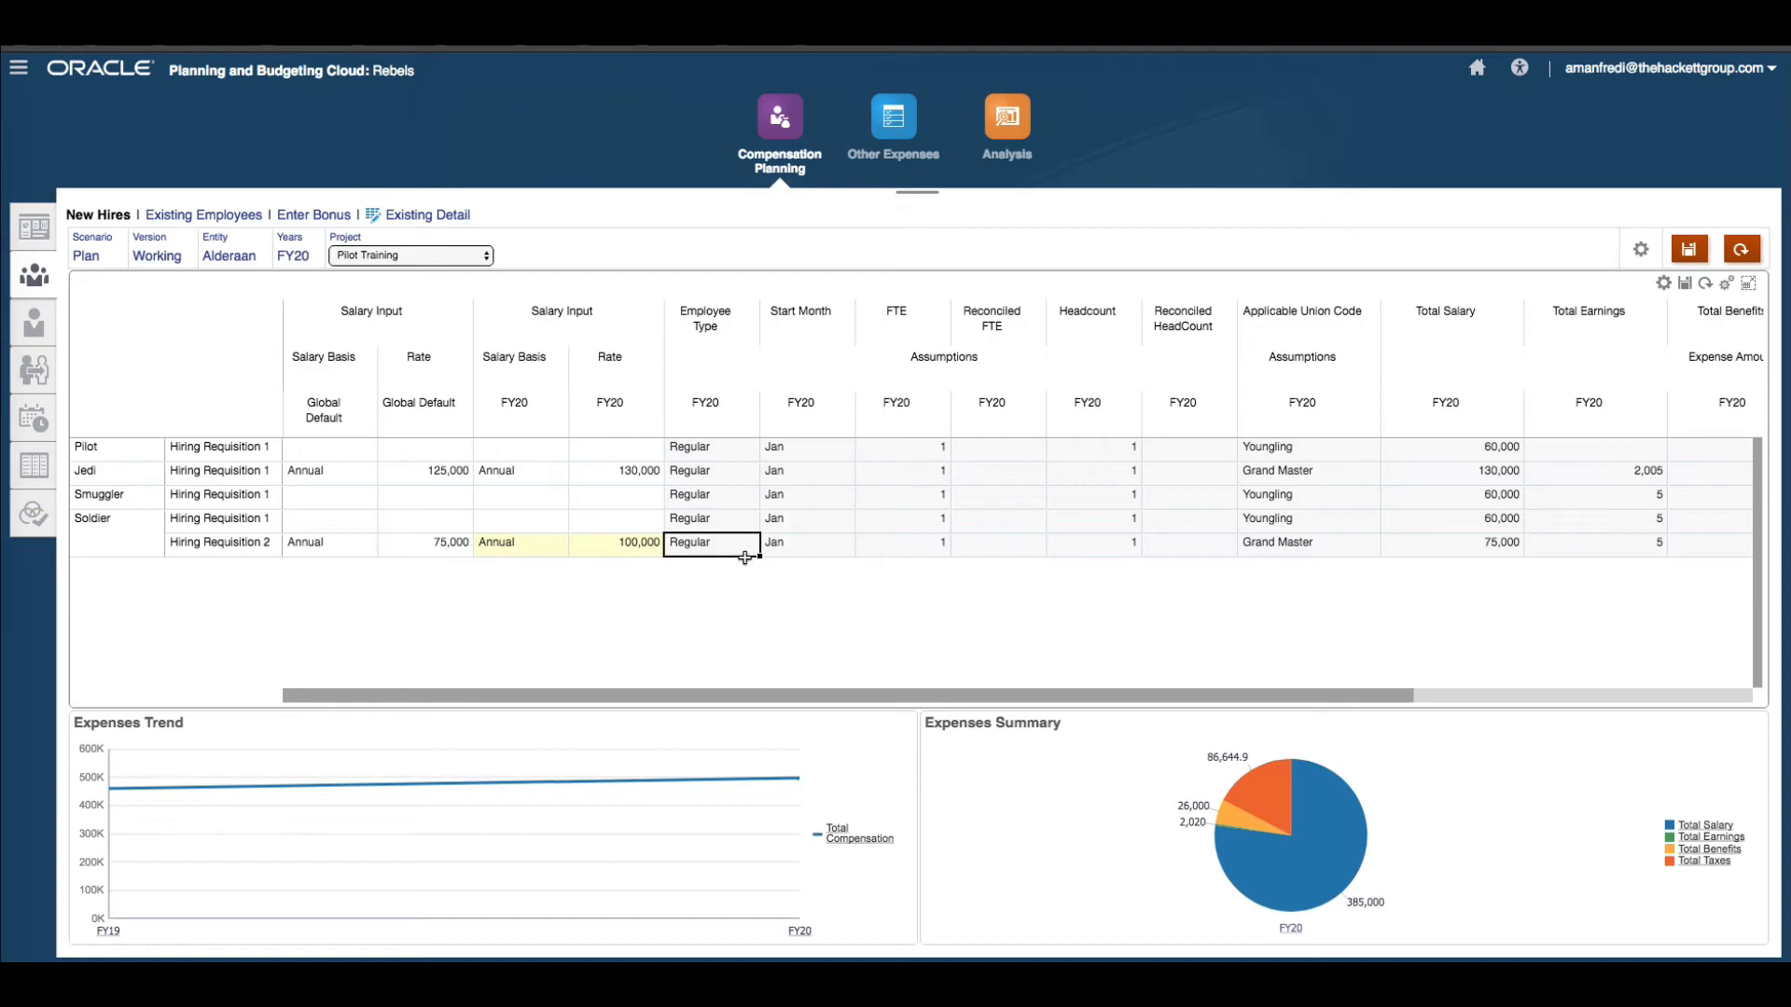
click(1684, 285)
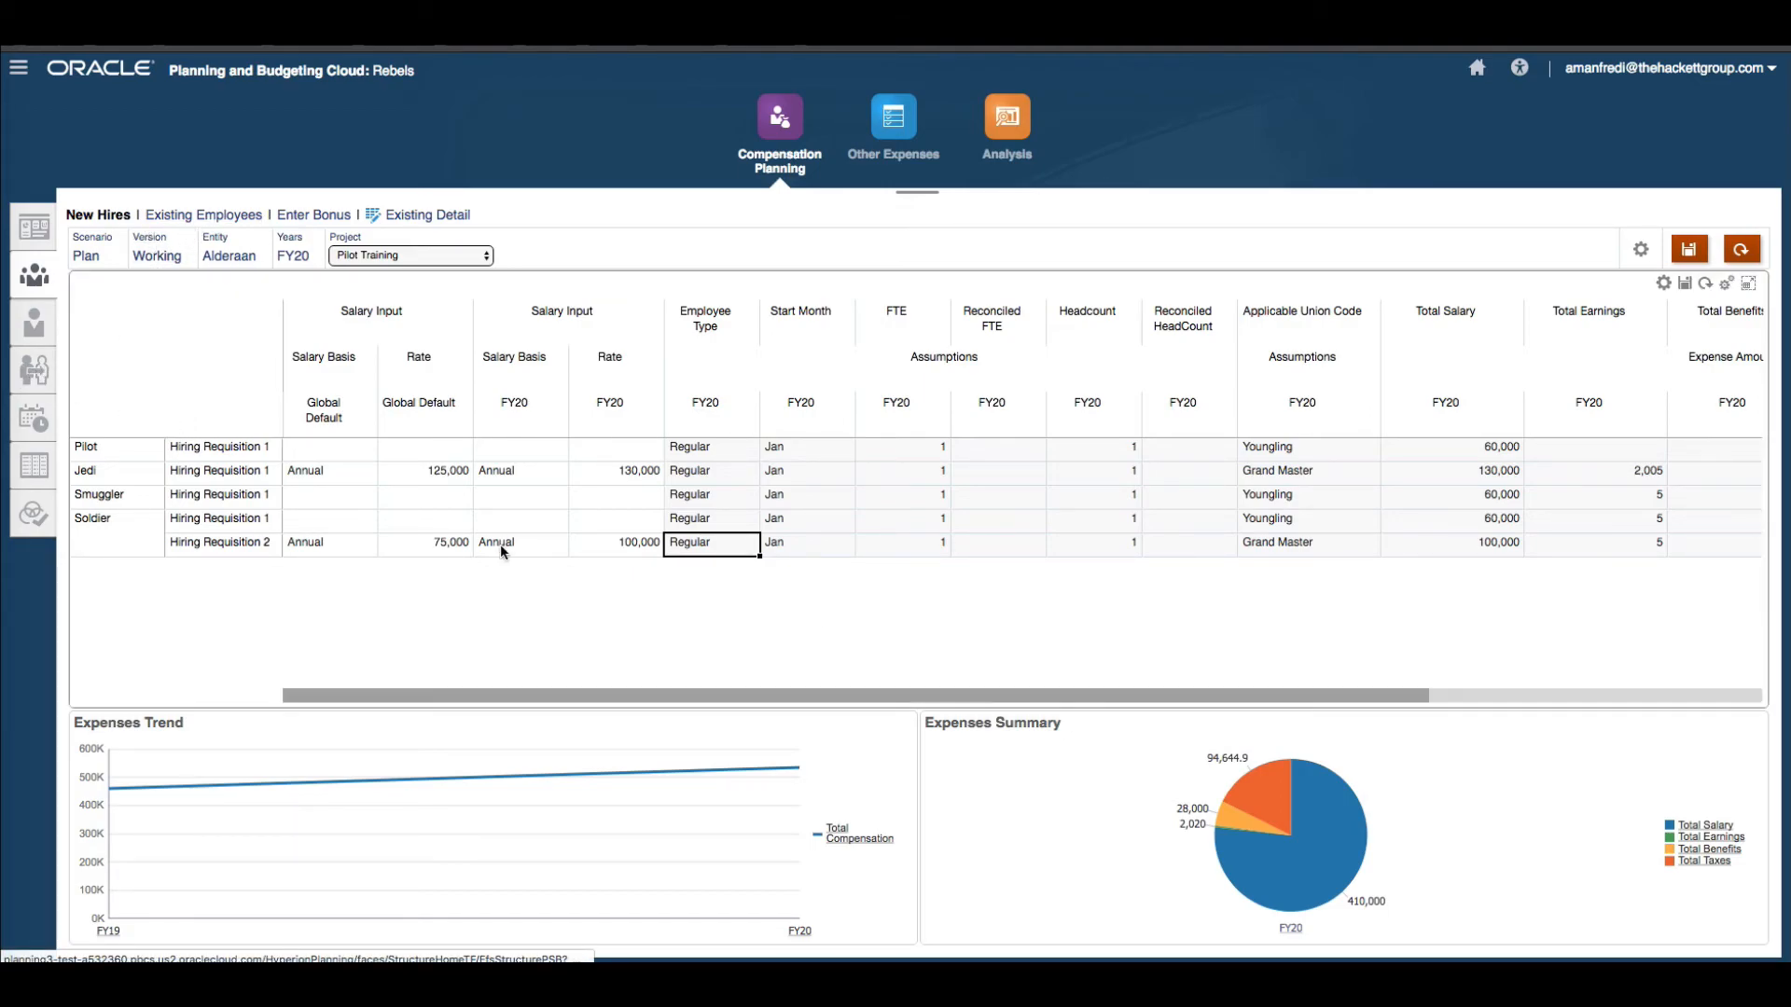
Switch the form's year to FY19 and expand Total Compensation to review its salary, earnings and benefit columns.
click(293, 257)
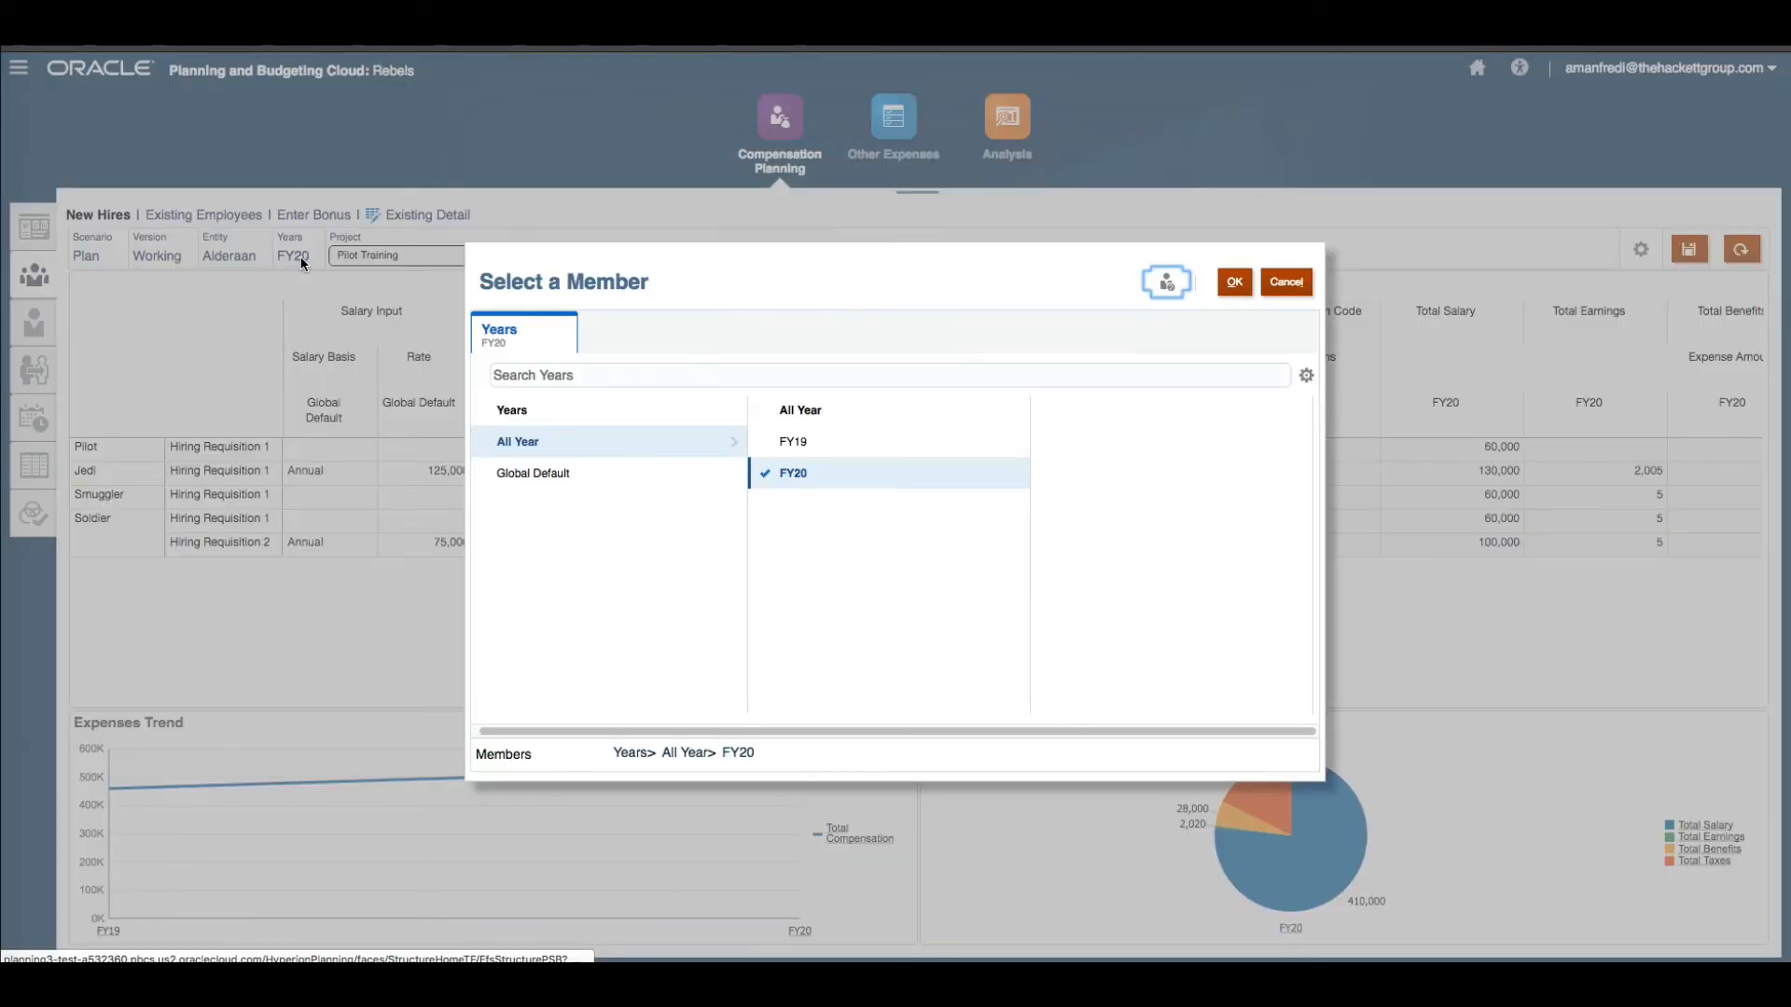
click(789, 442)
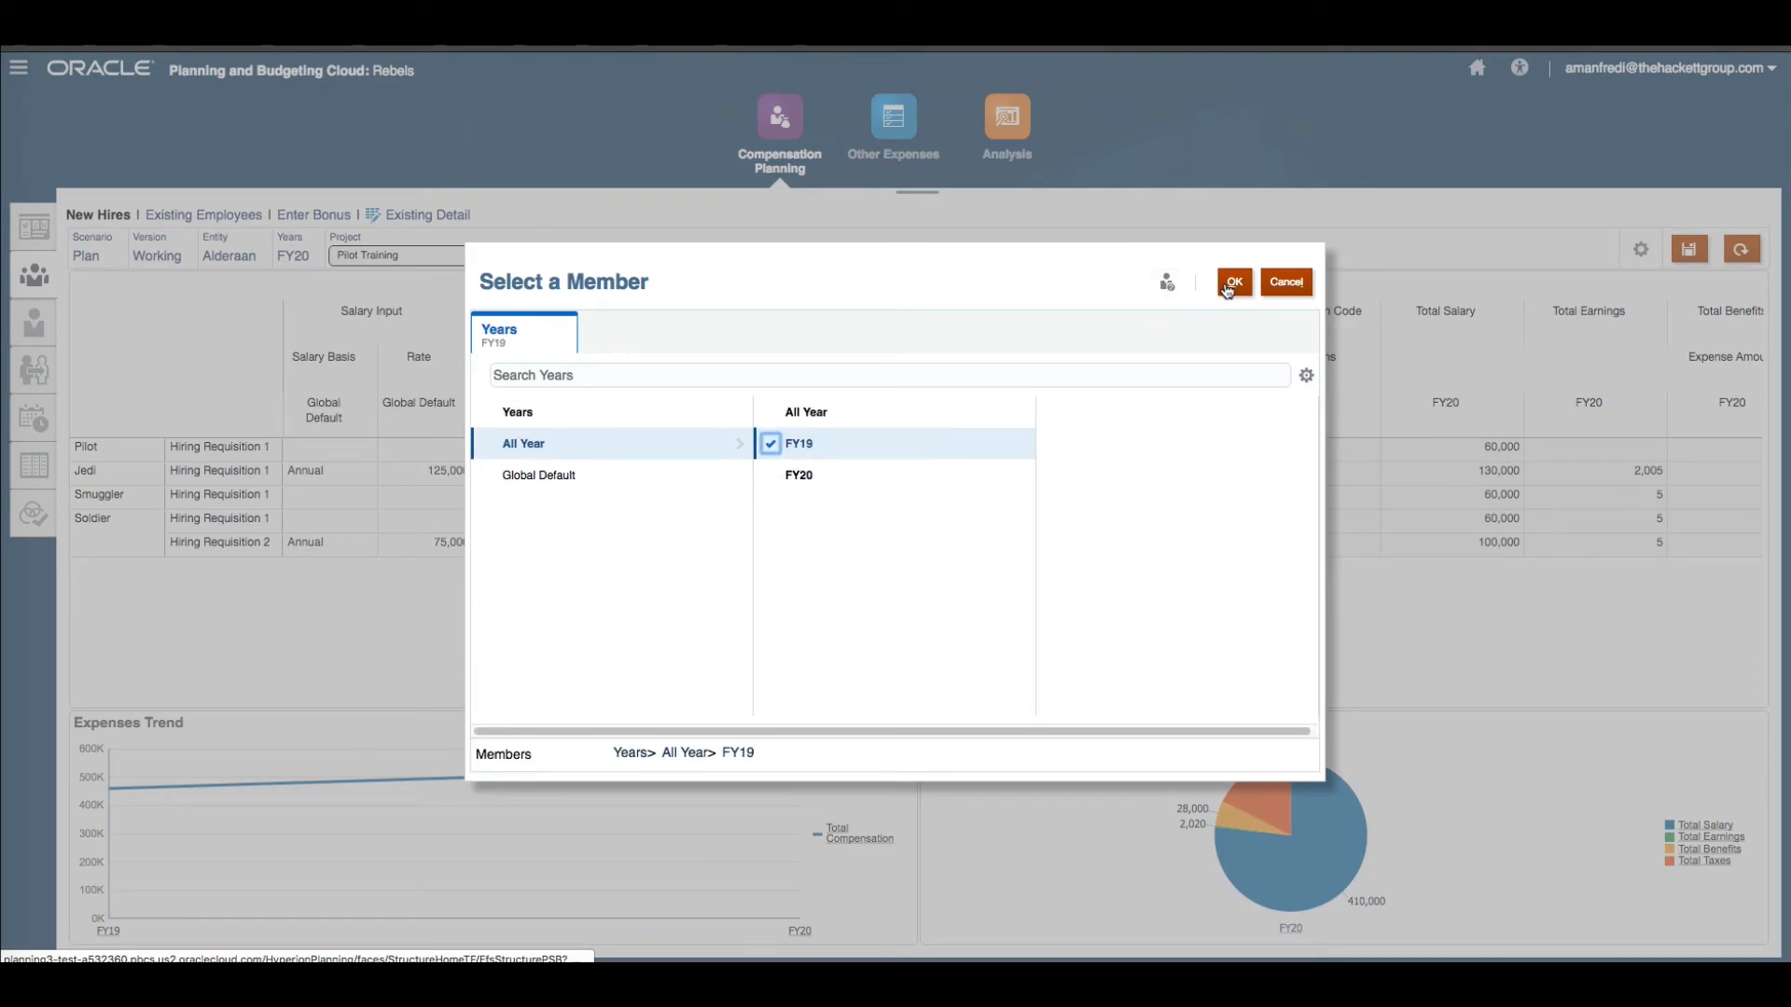
key(Return)
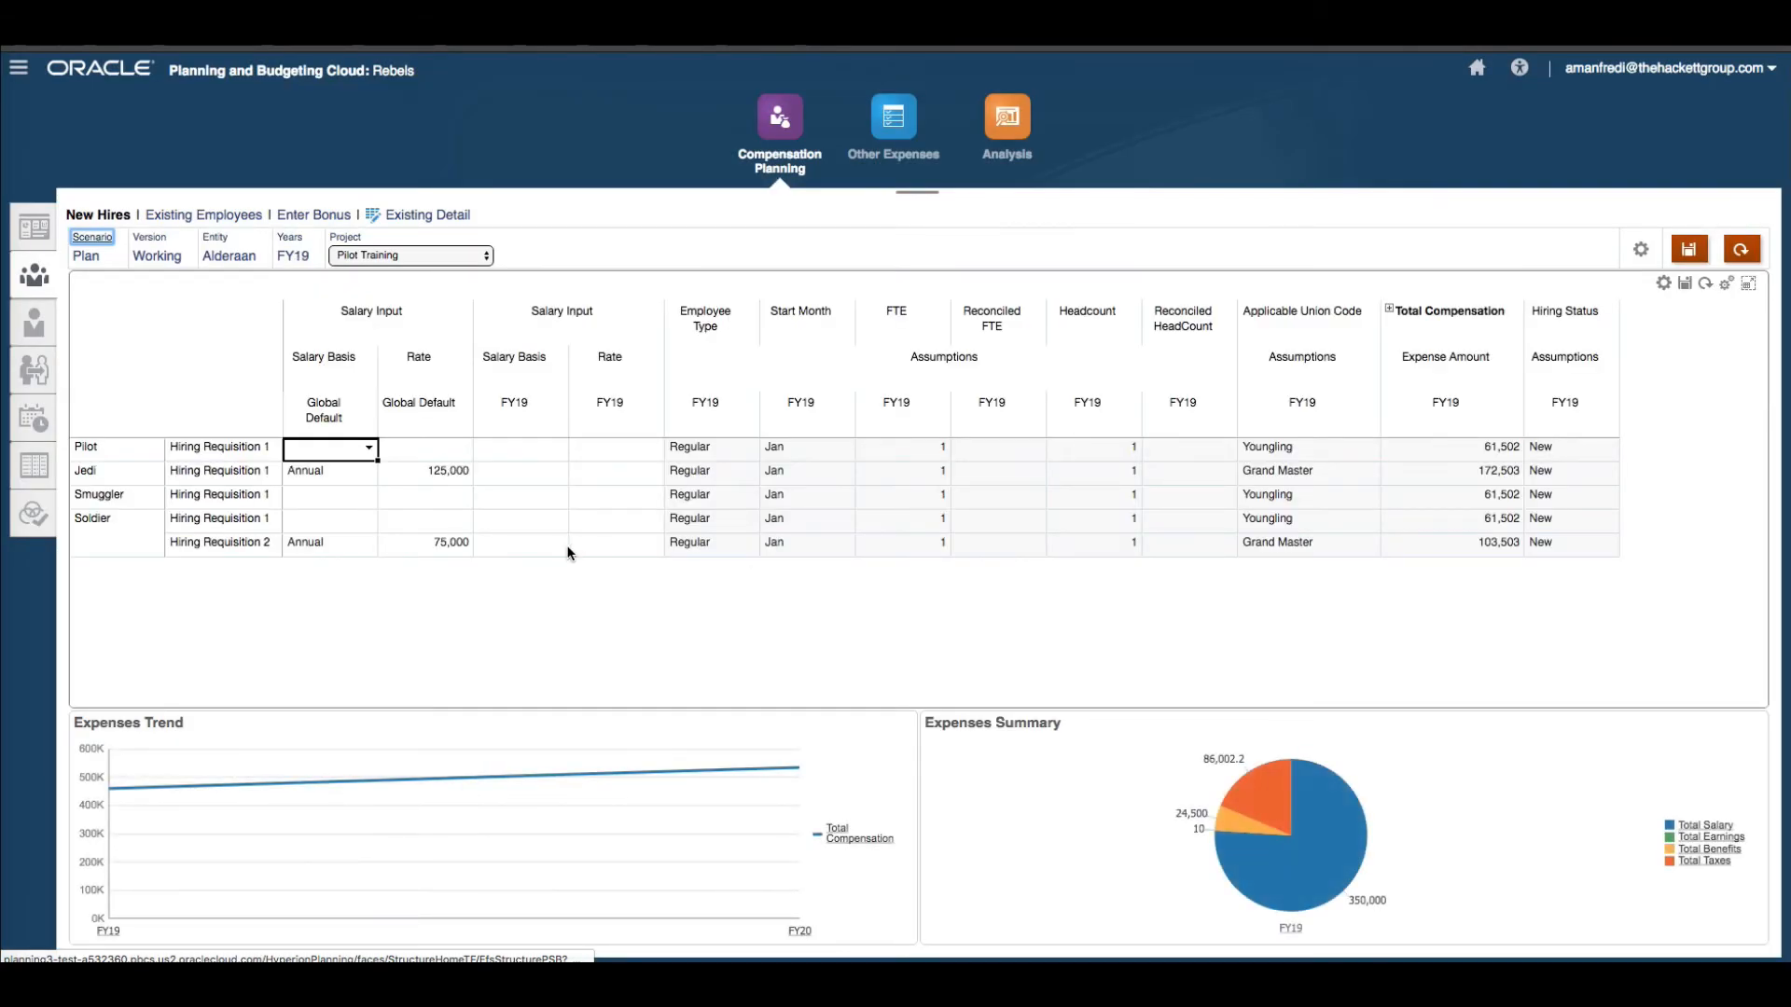
click(1389, 309)
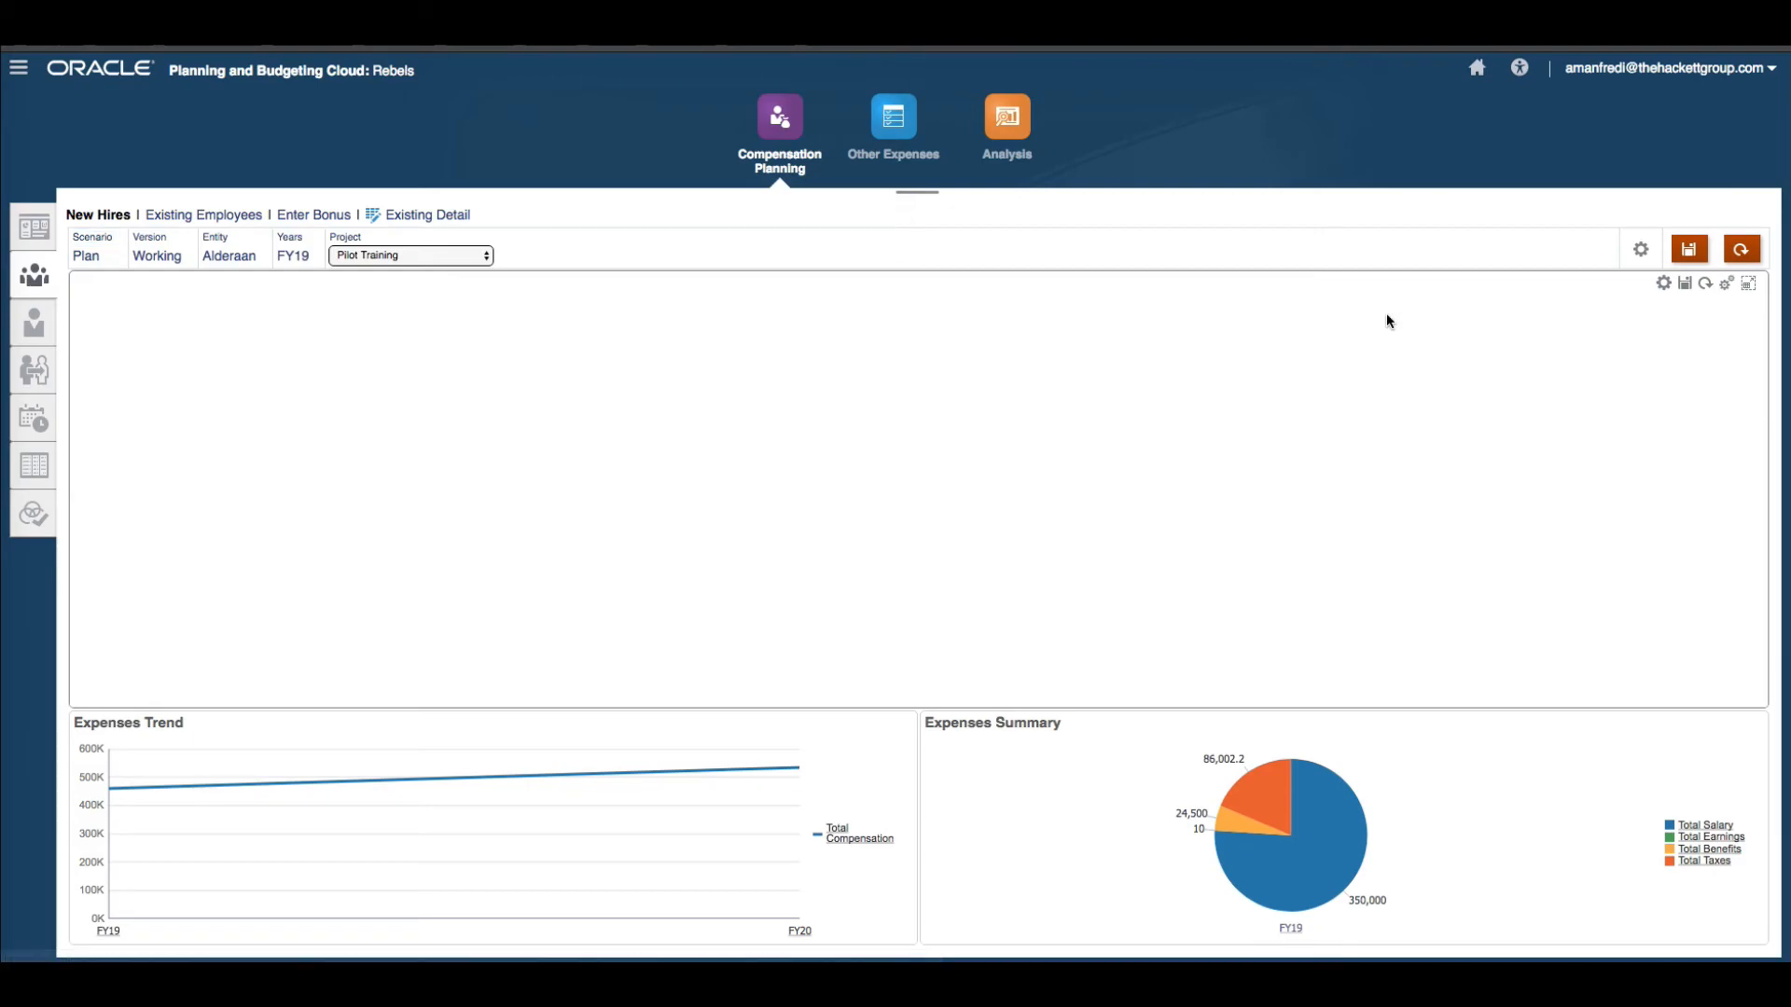
drag(1321, 697, 926, 686)
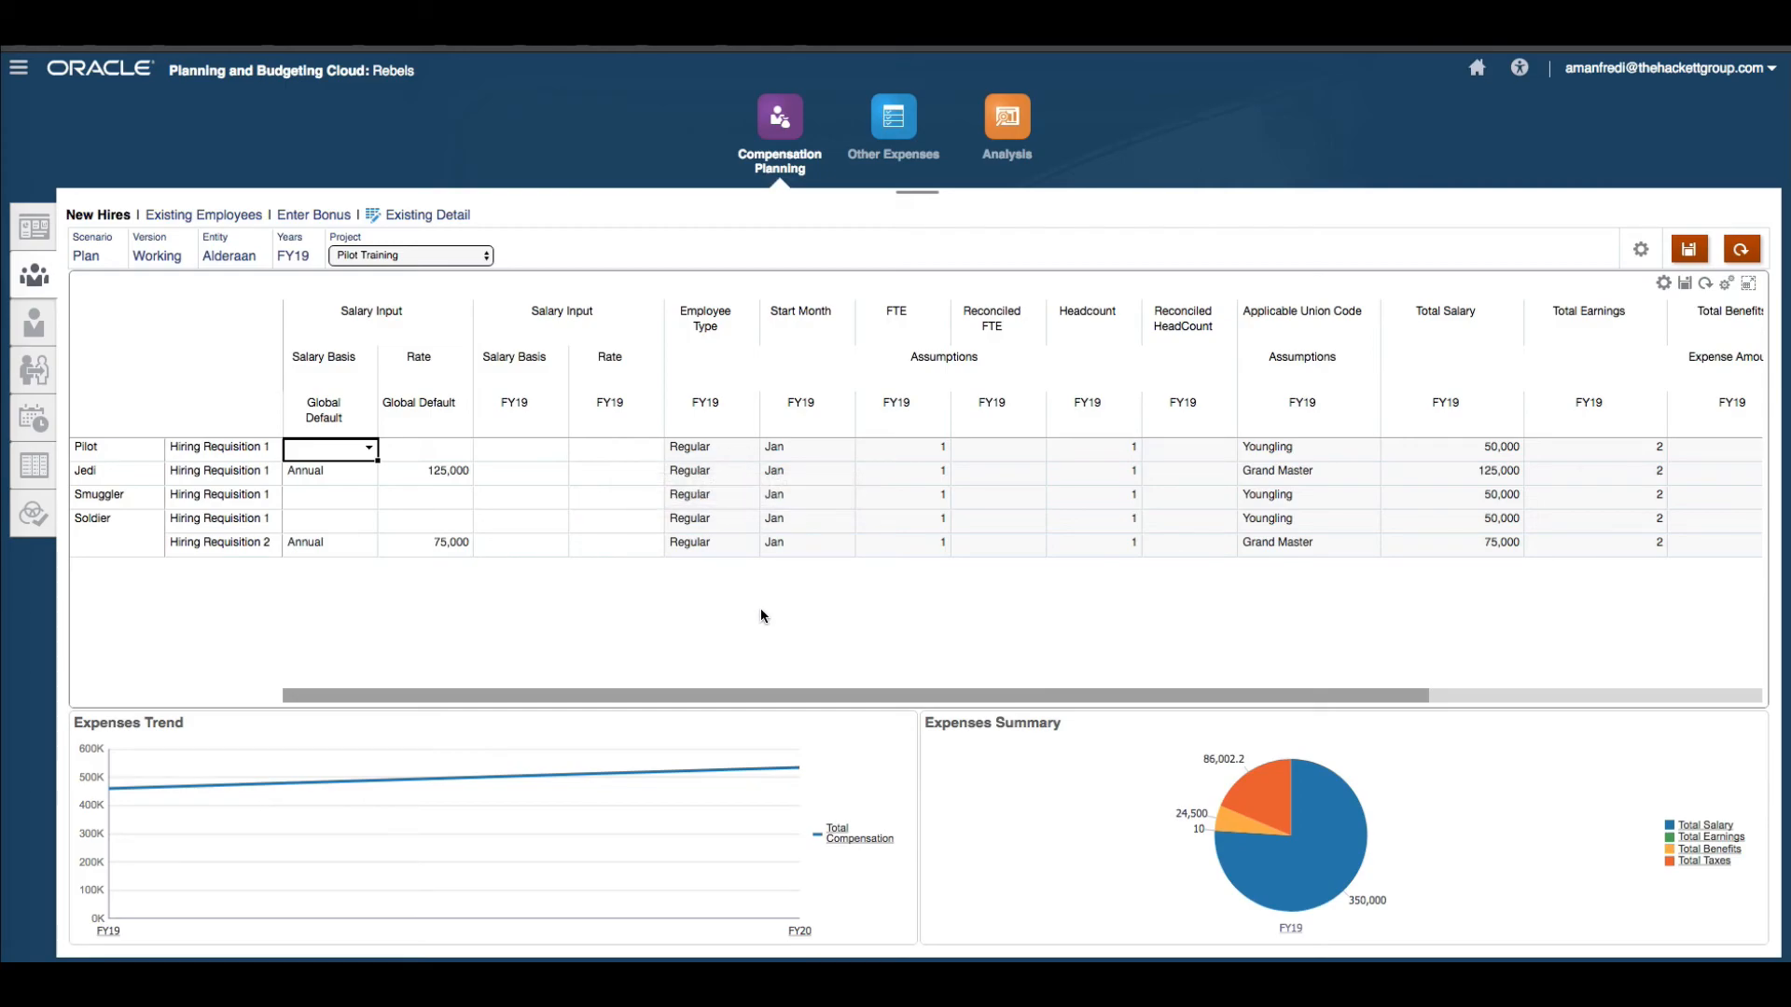
click(833, 480)
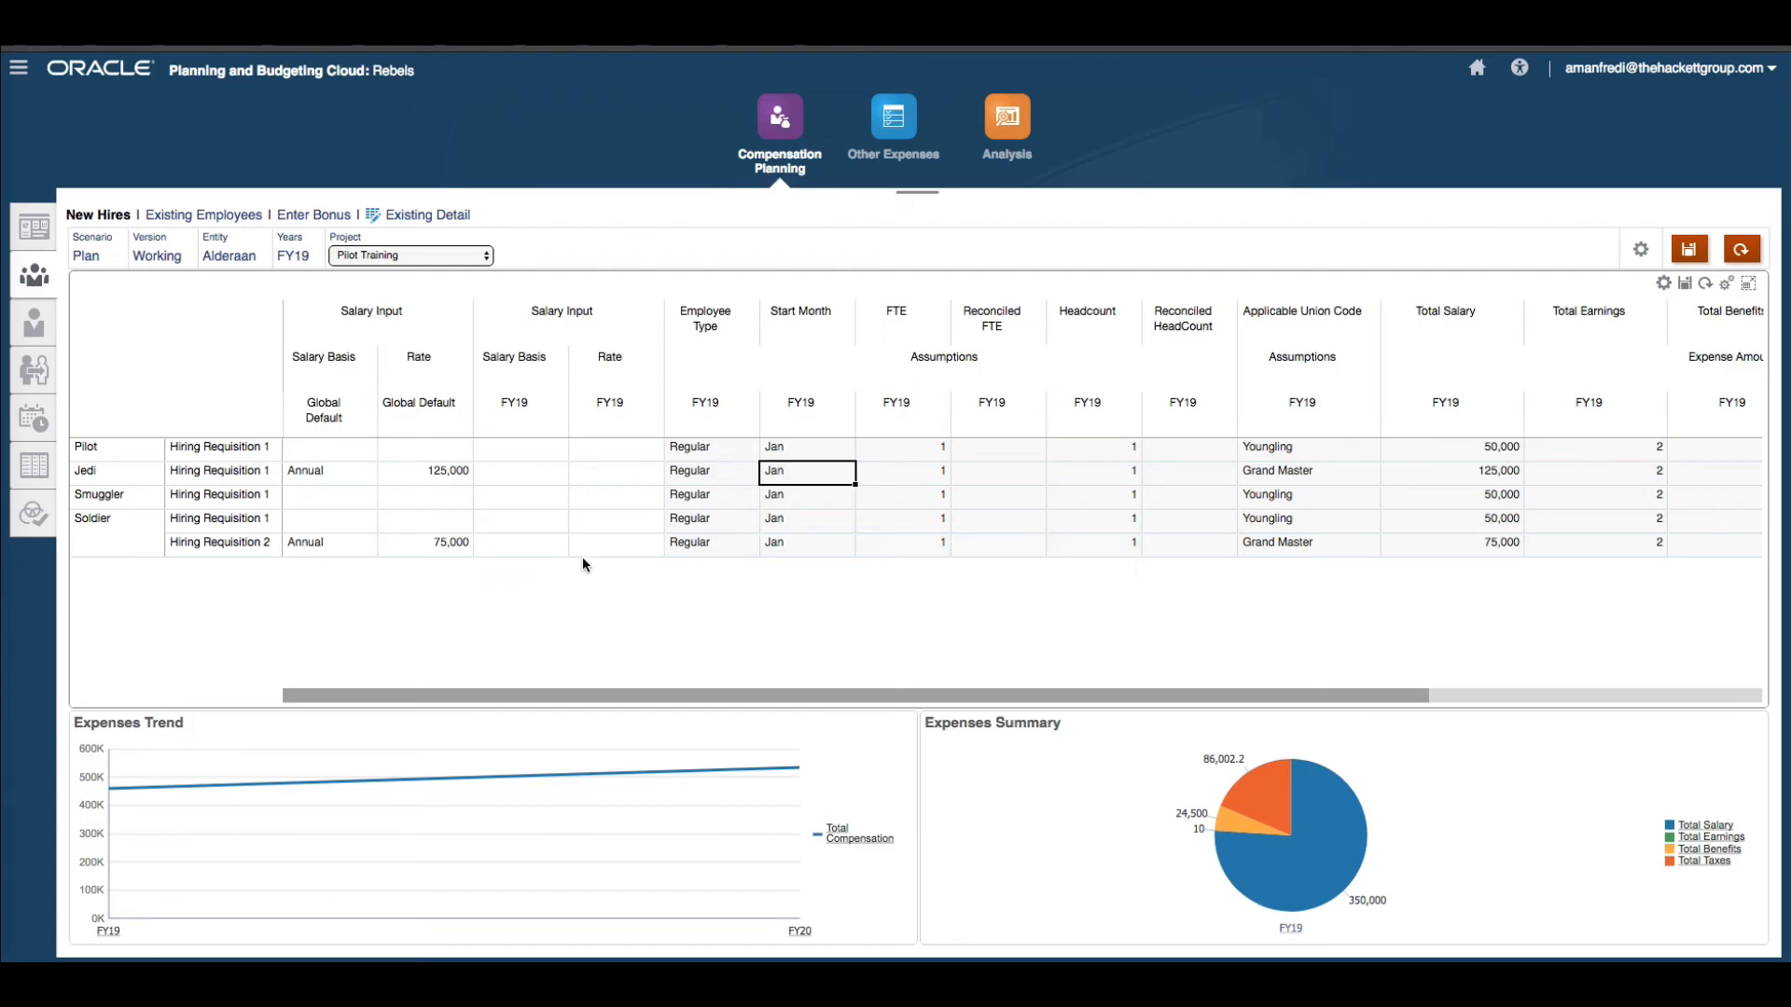
Open the Jobs console and inspect the prompts and script of the latest Calculate Salary on Save Groovy job.
click(1476, 80)
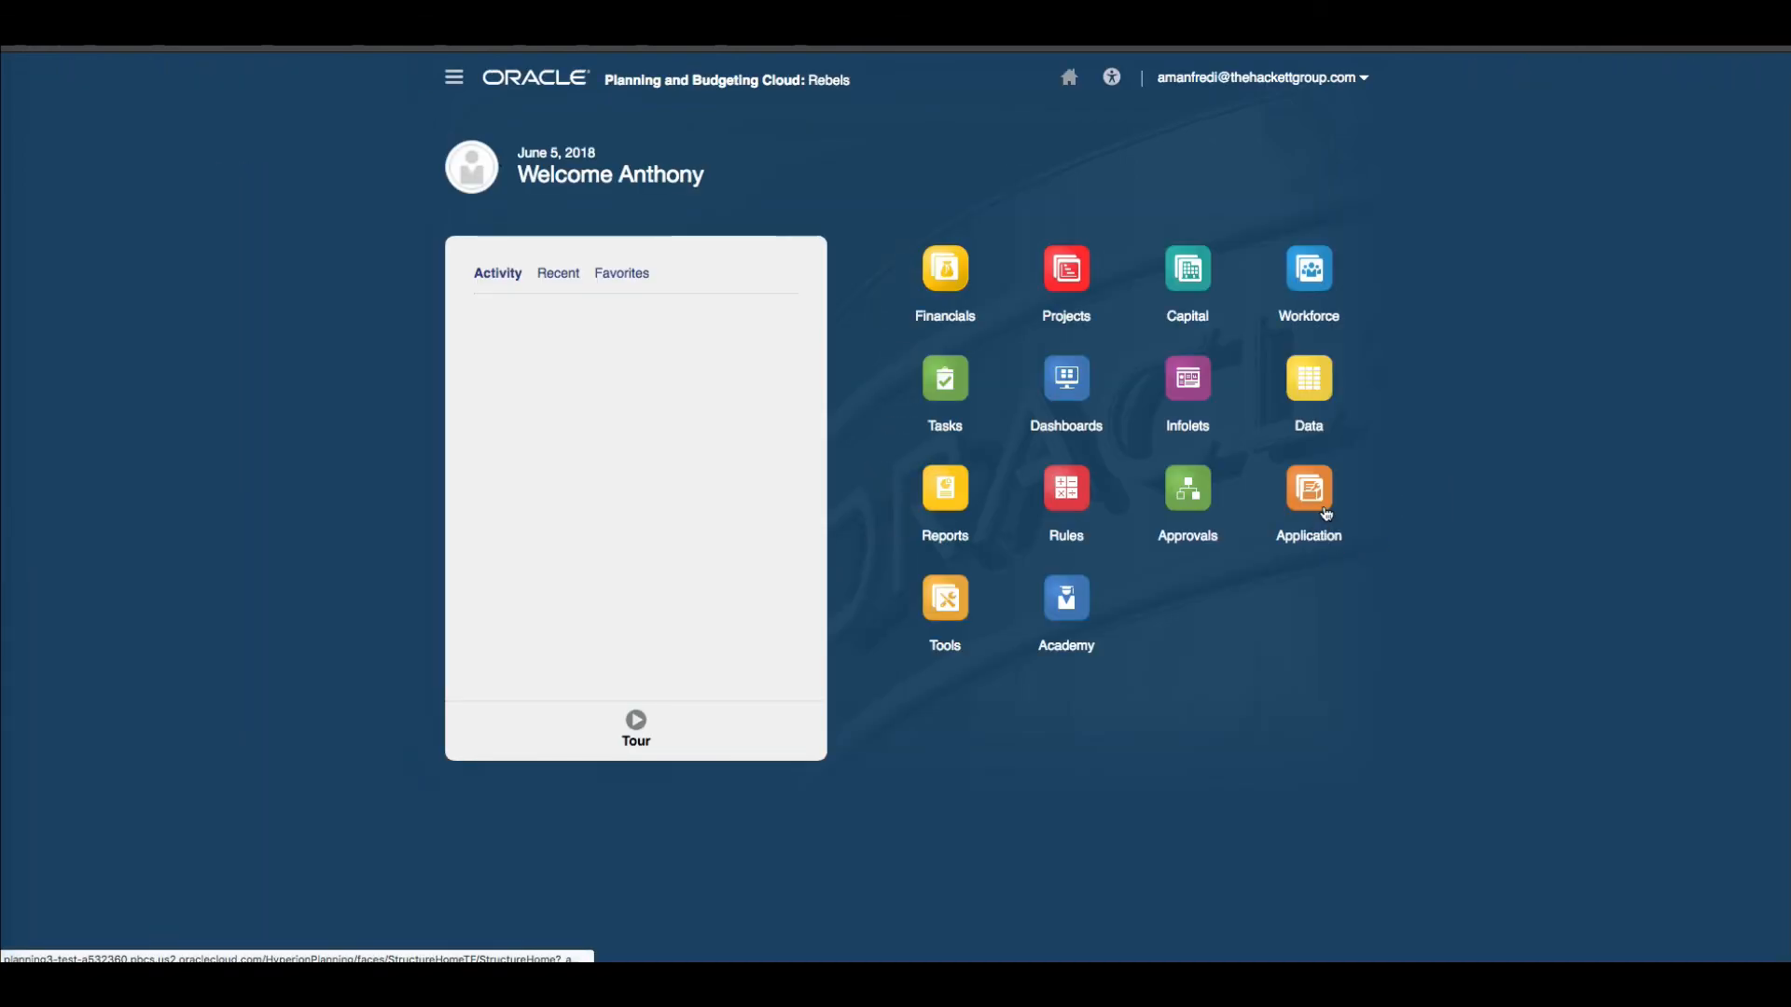
click(1324, 513)
click(988, 716)
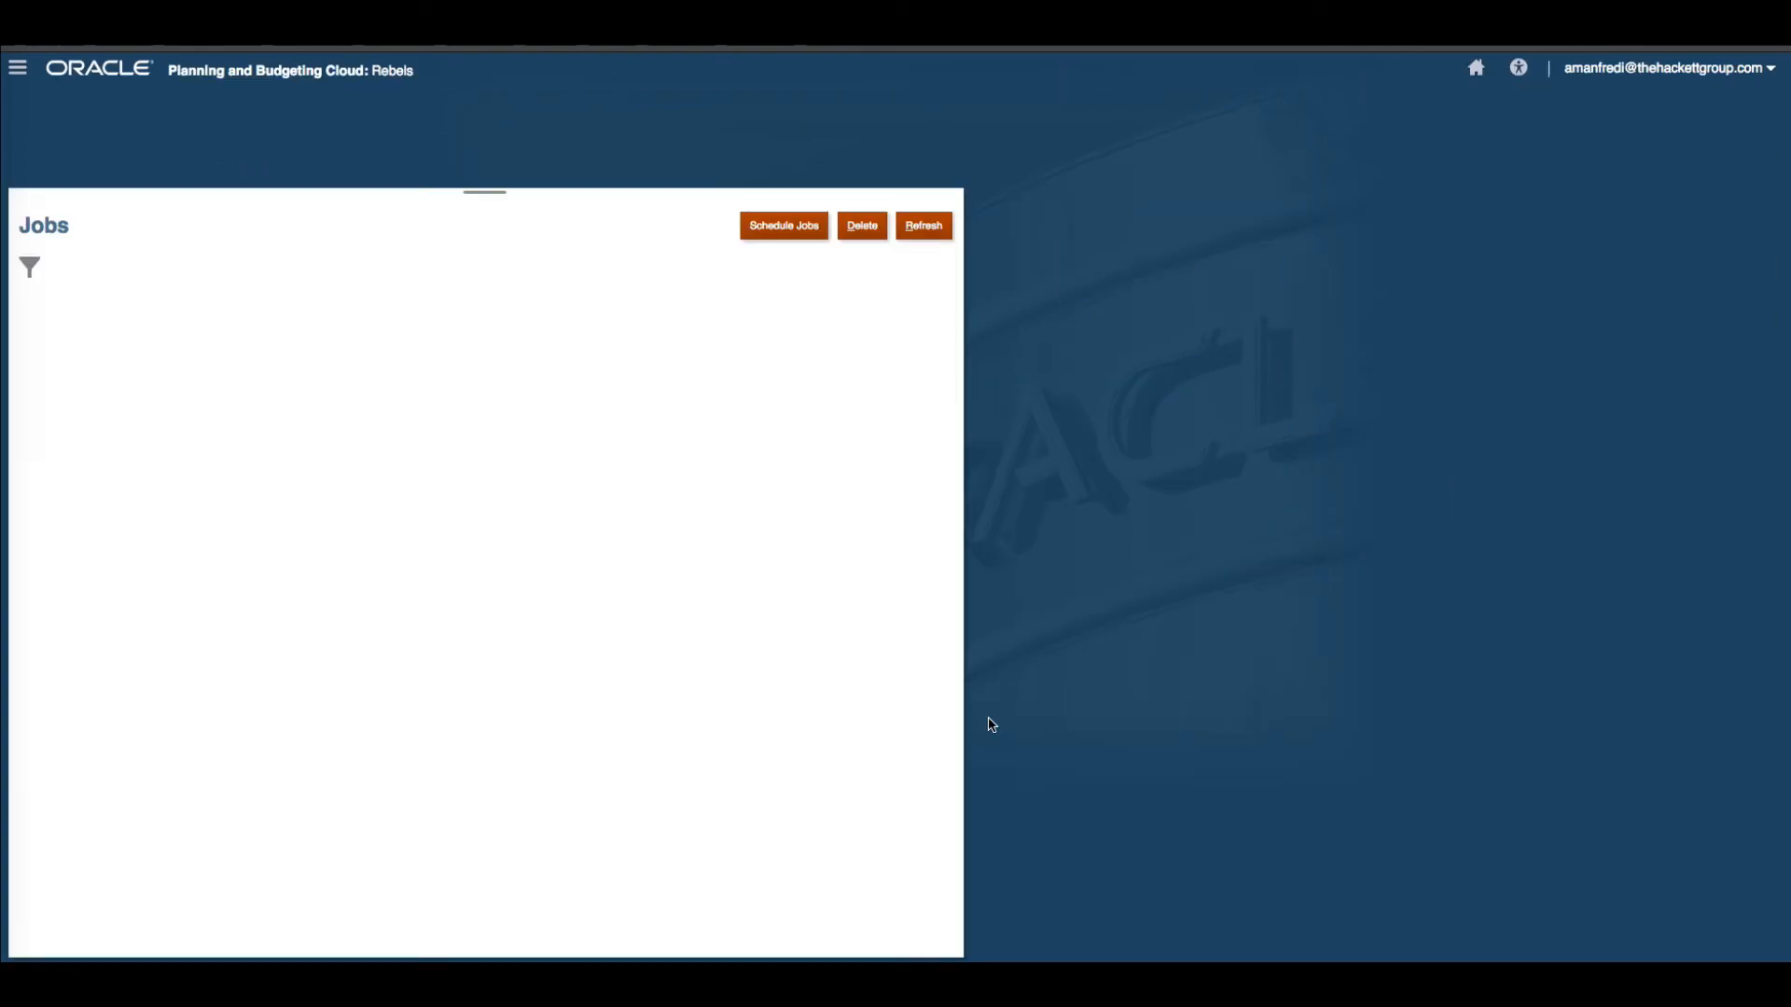
click(886, 434)
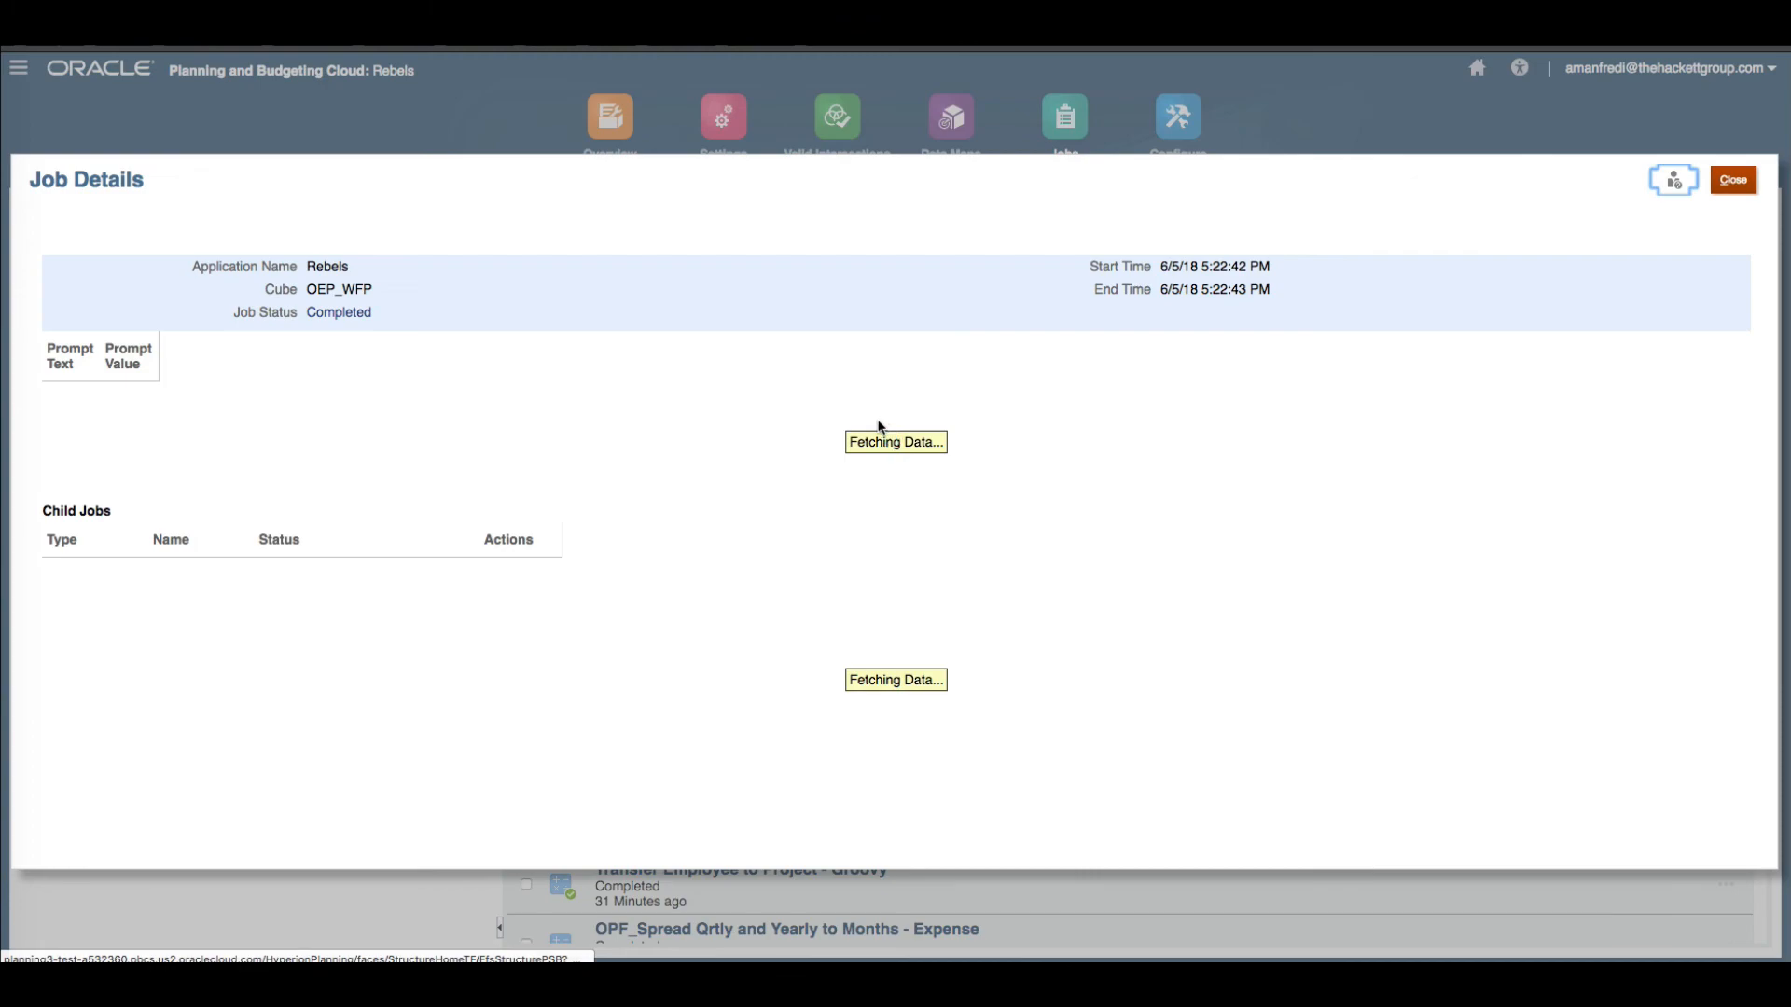
click(351, 317)
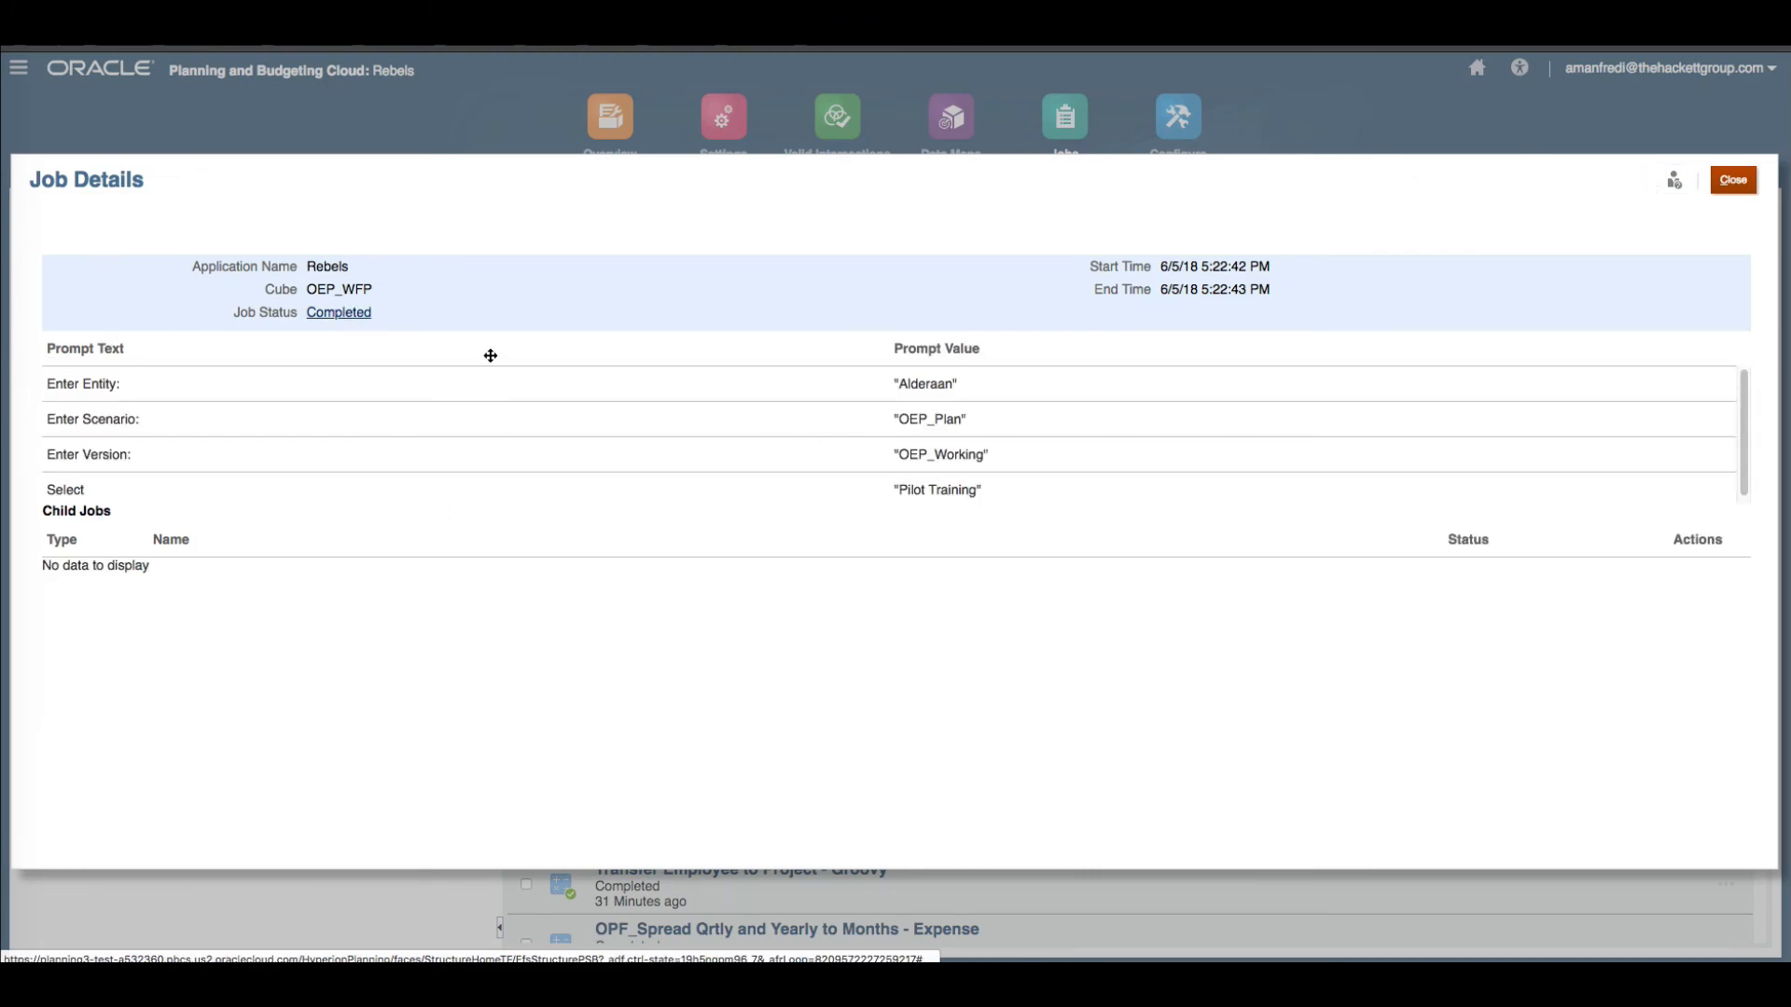
drag(581, 226, 636, 259)
scroll(597, 270, down, 6)
scroll(617, 197, up, 10)
click(636, 259)
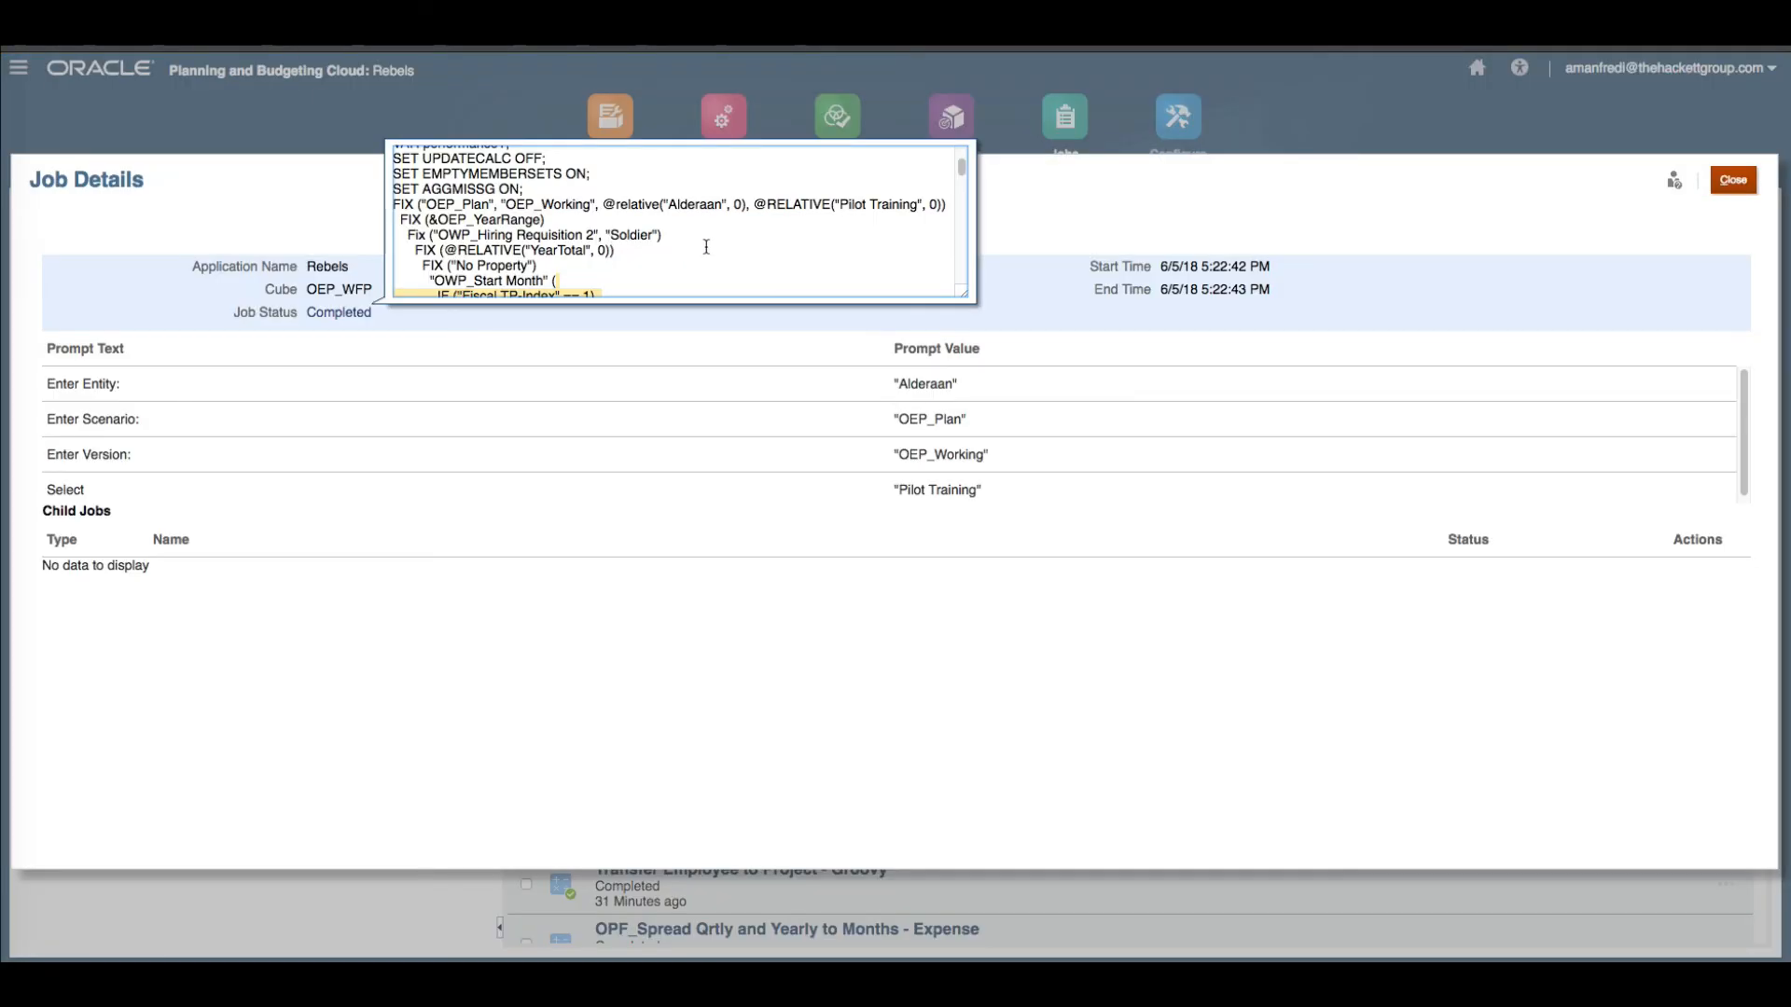
mouse_move(706, 247)
mouse_down()
mouse_move(700, 279)
mouse_move(688, 247)
mouse_up()
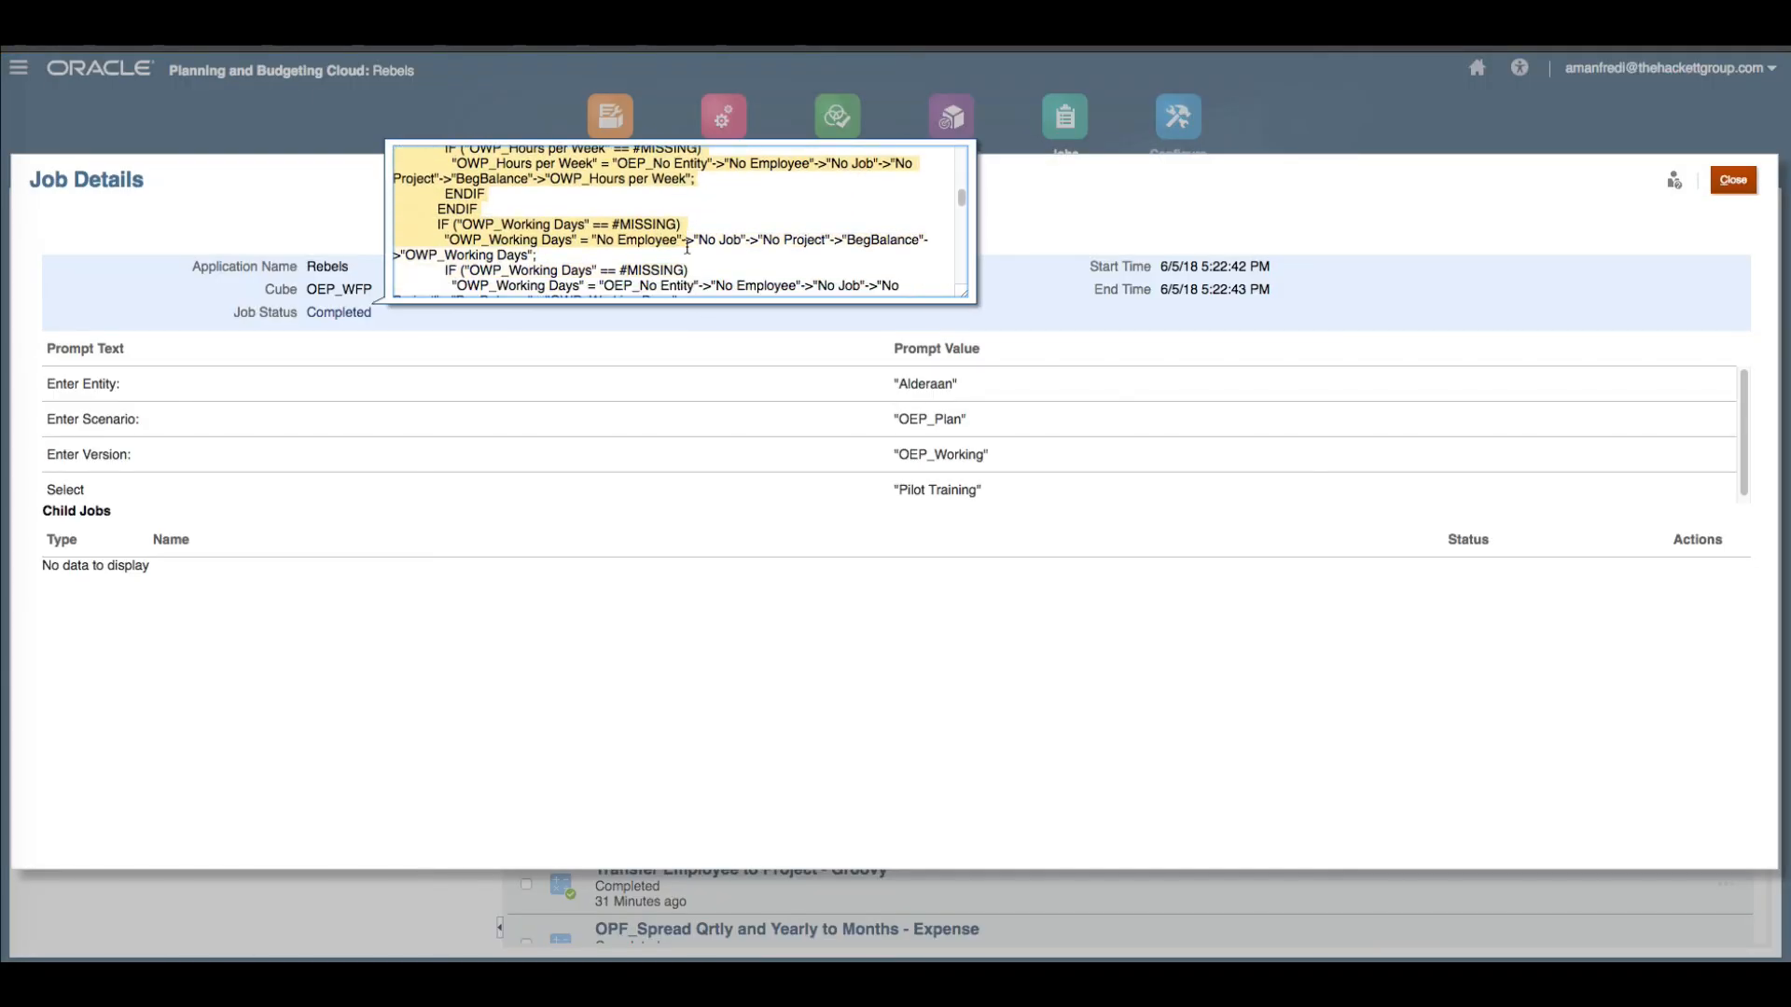
click(1183, 223)
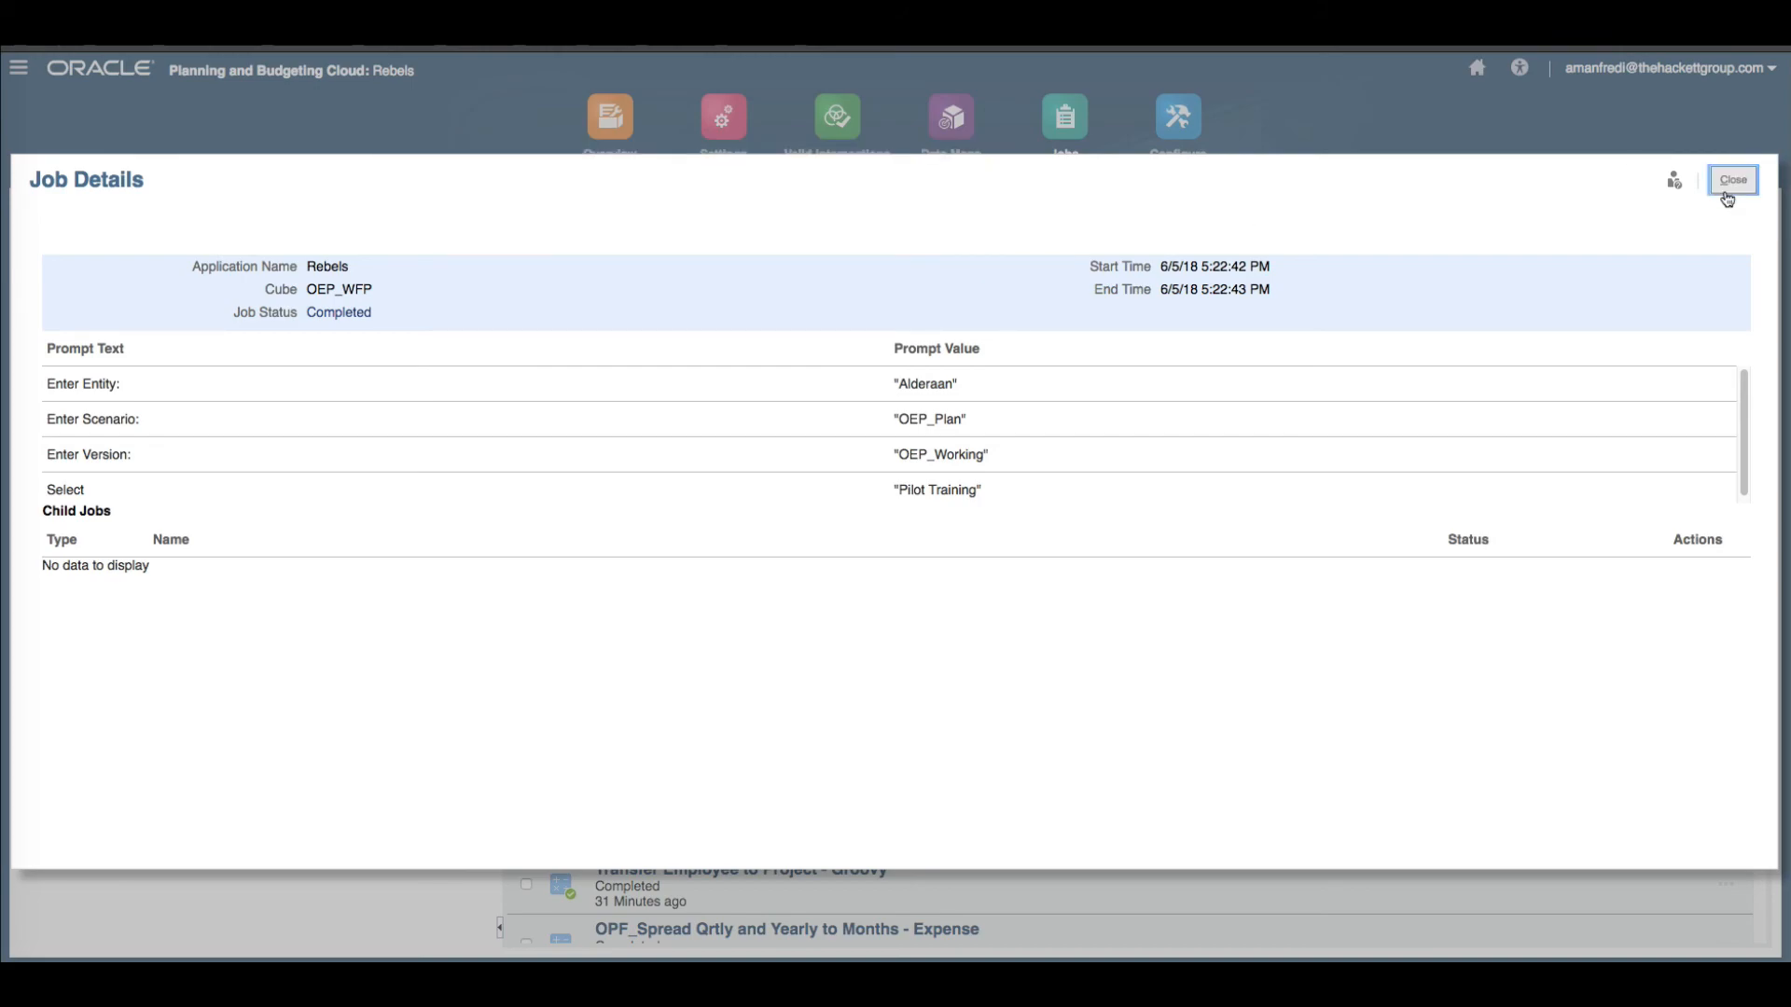
click(1733, 180)
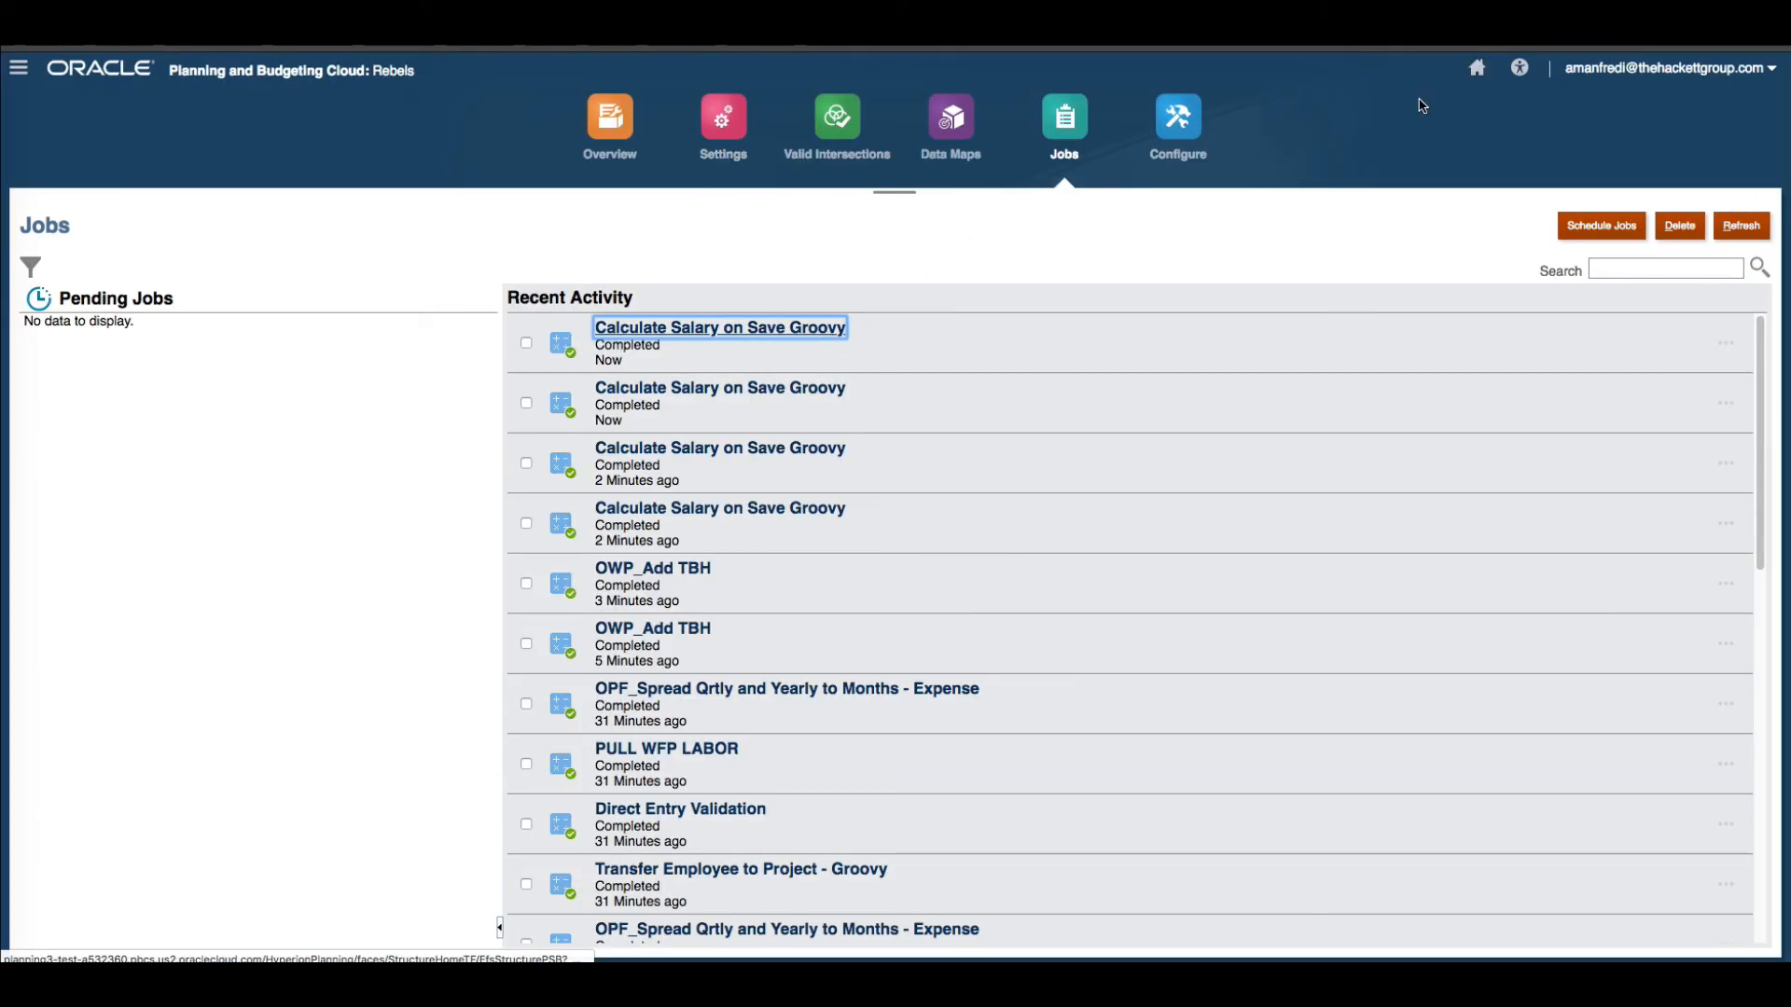
Return to the Workforce new hires form, select Jedi Hiring Requisition 1 and run Calculate Compensation from the form's actions.
click(1474, 69)
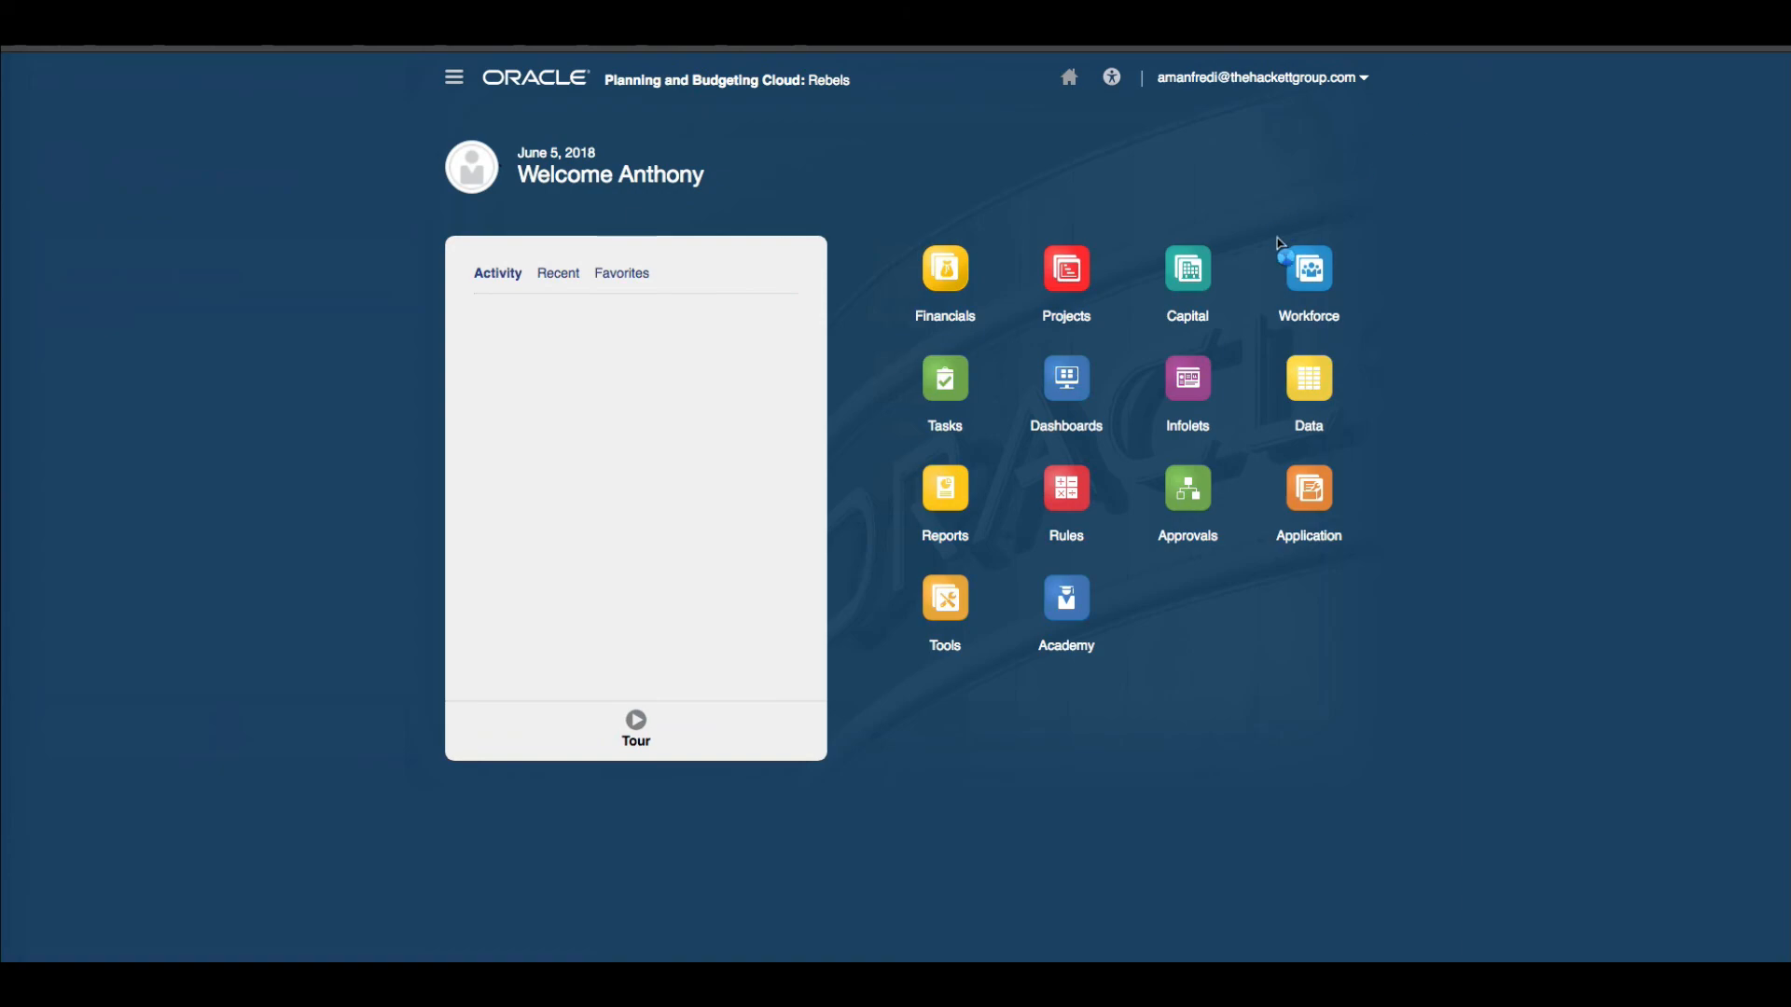
click(1303, 272)
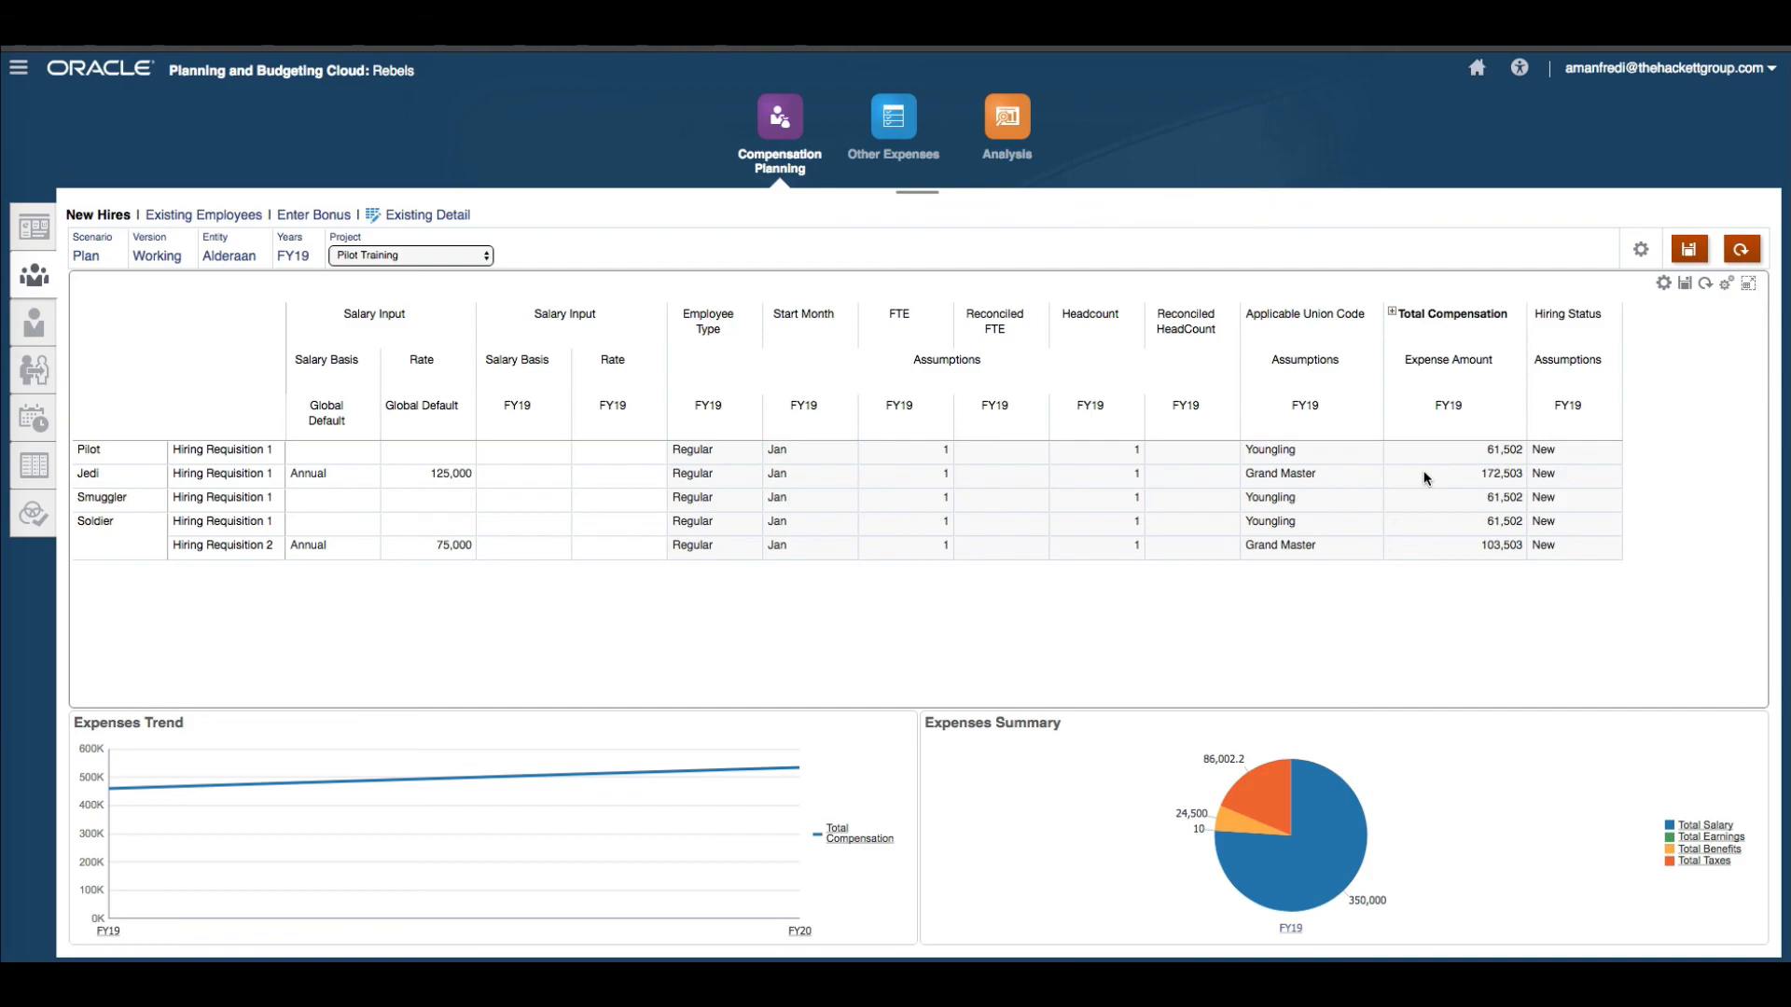
click(140, 477)
click(224, 474)
double_click(227, 474)
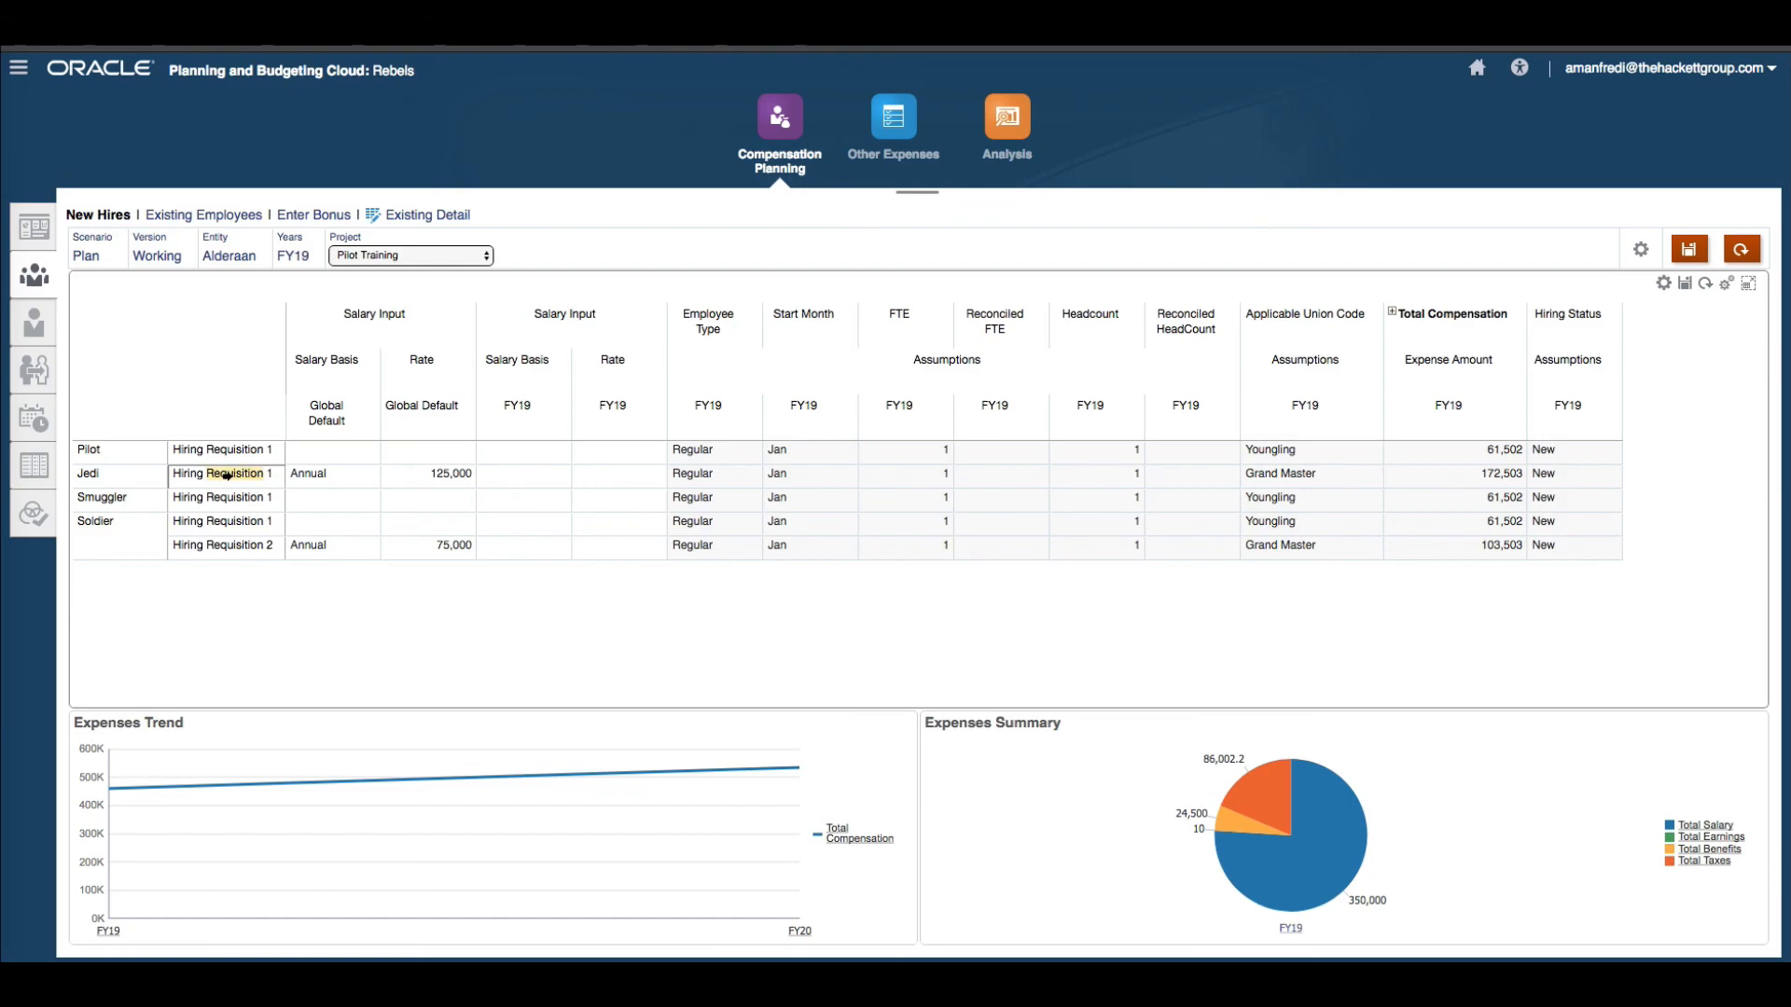
click(1664, 283)
click(1664, 284)
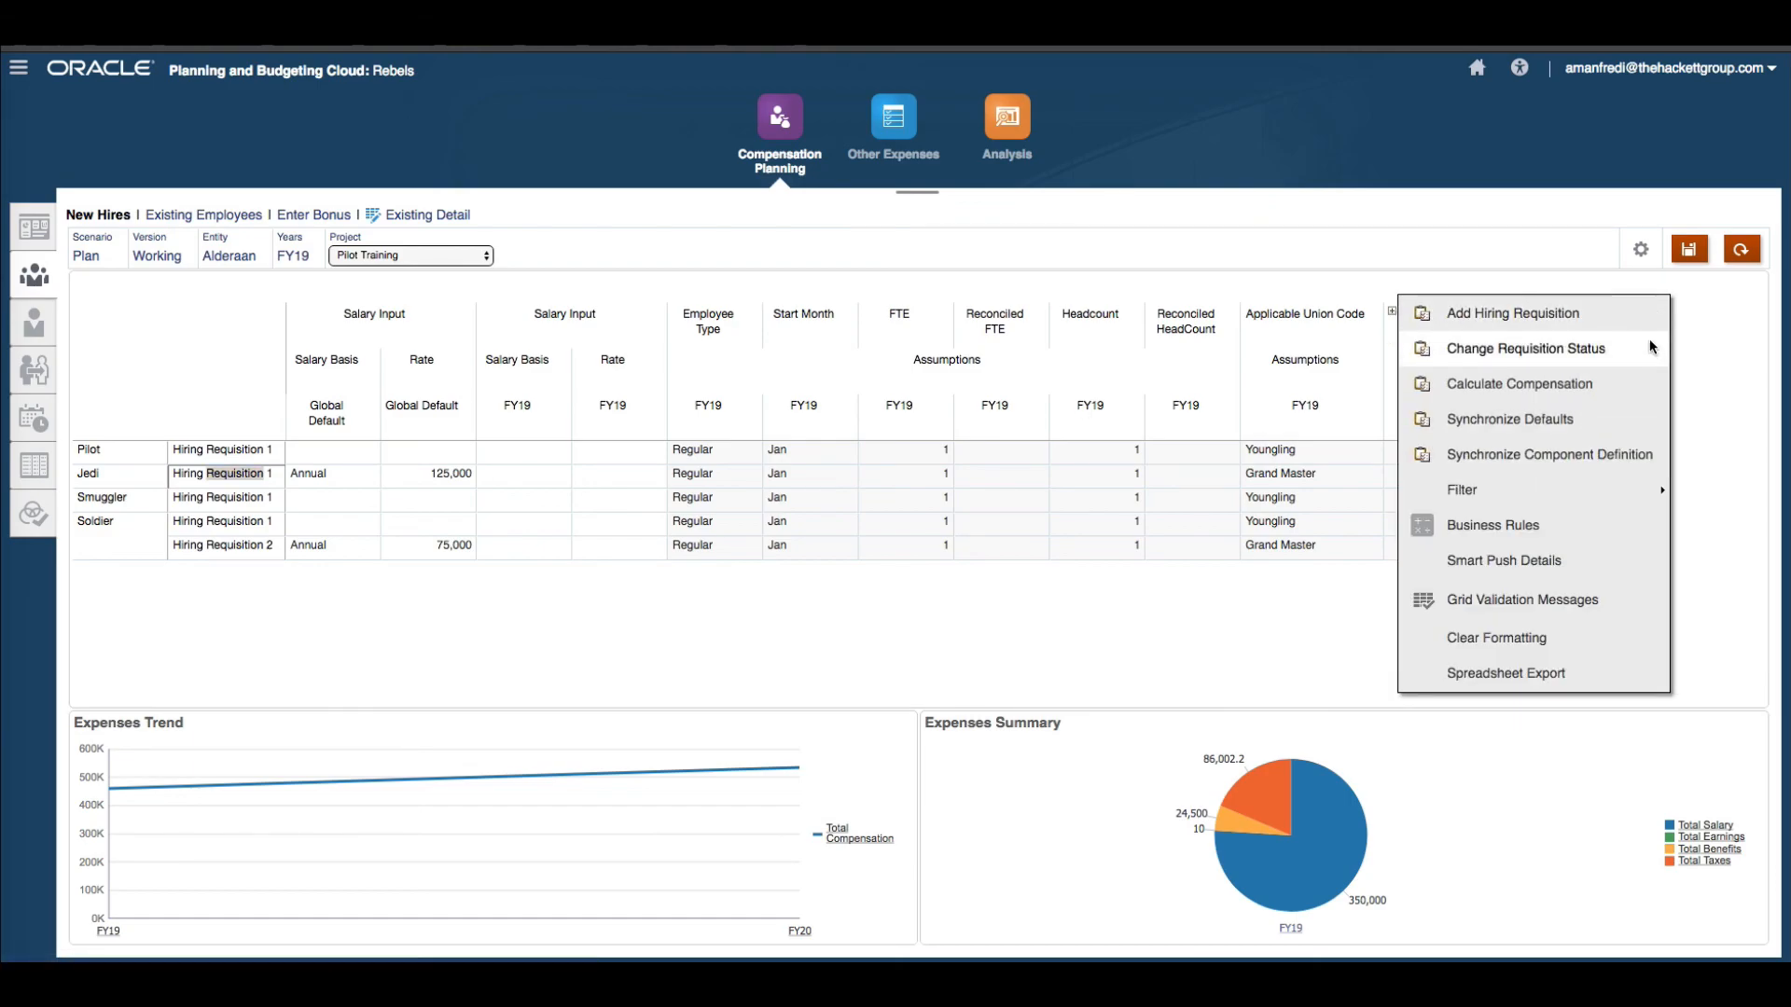
click(1602, 388)
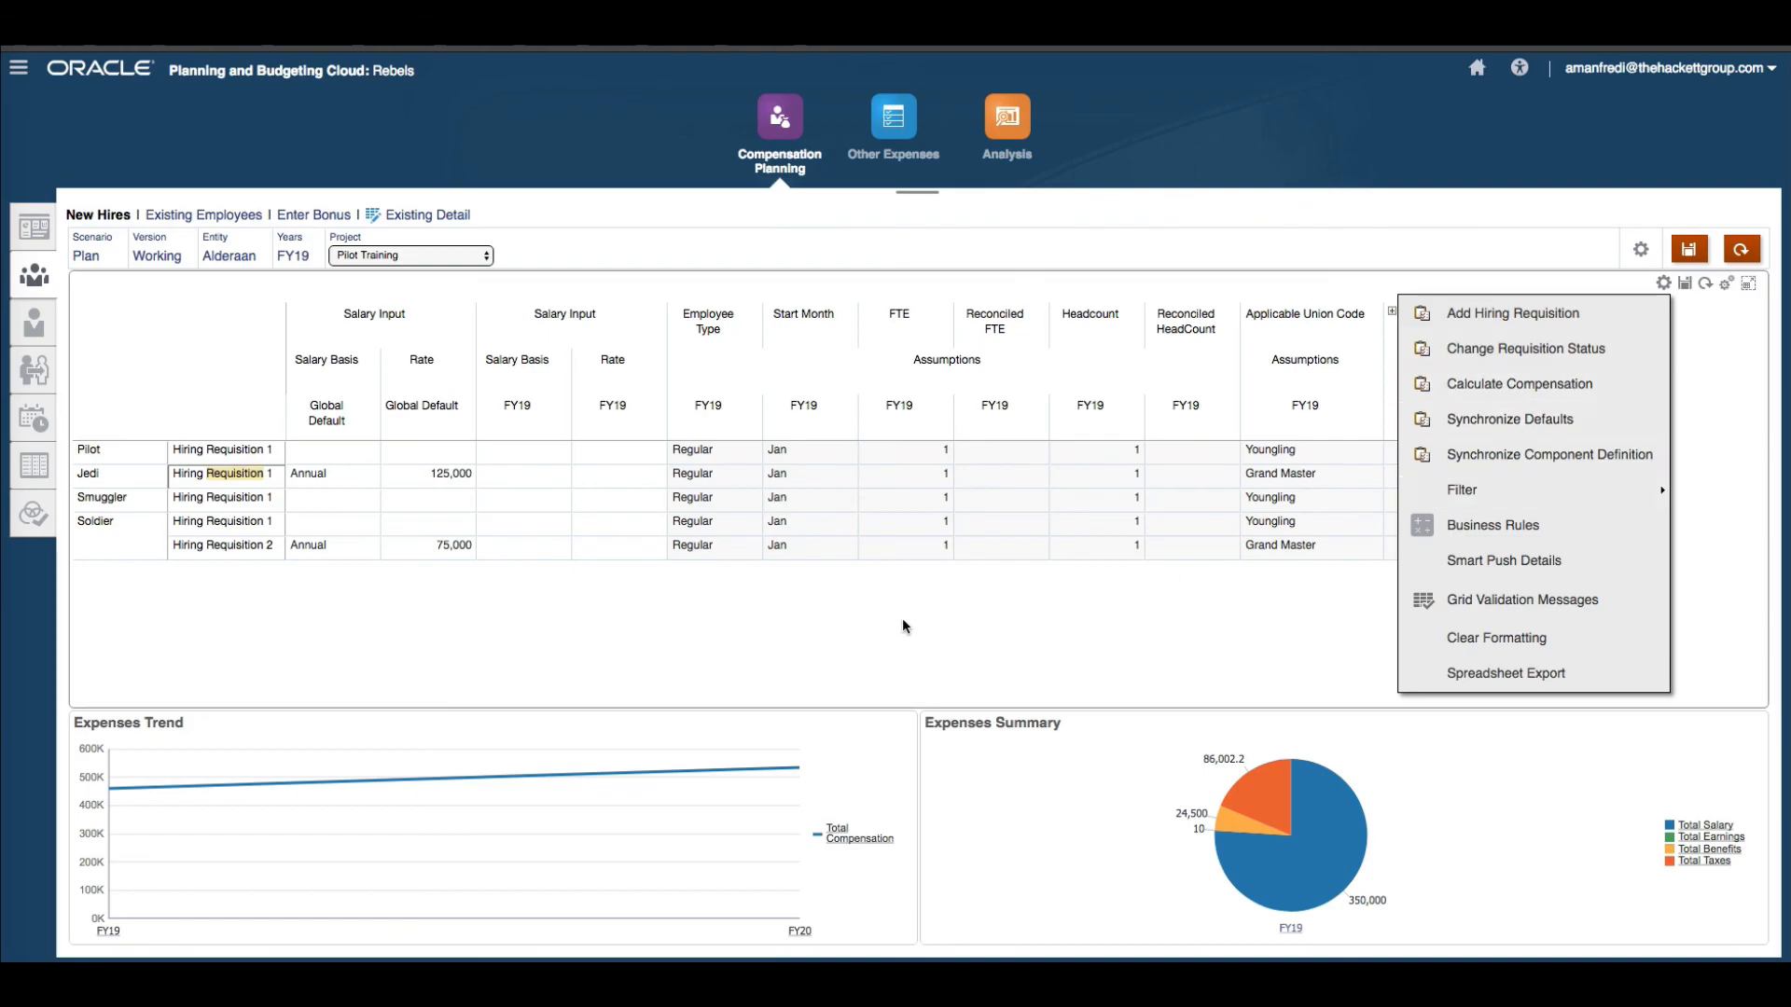